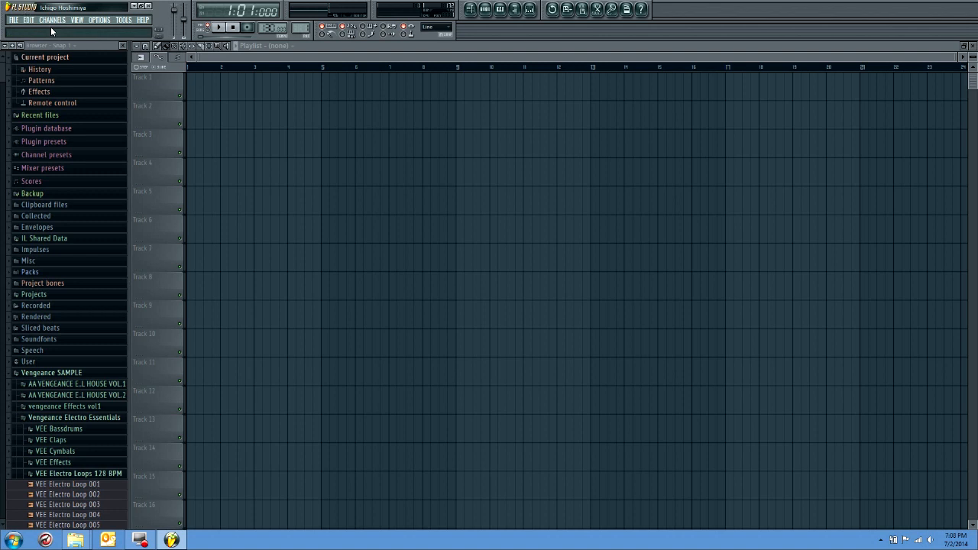
# Load MasterKick.wav from the remake's sample folder into the Kick channel of the step sequencer and open its channel settings
pyautogui.click(486, 10)
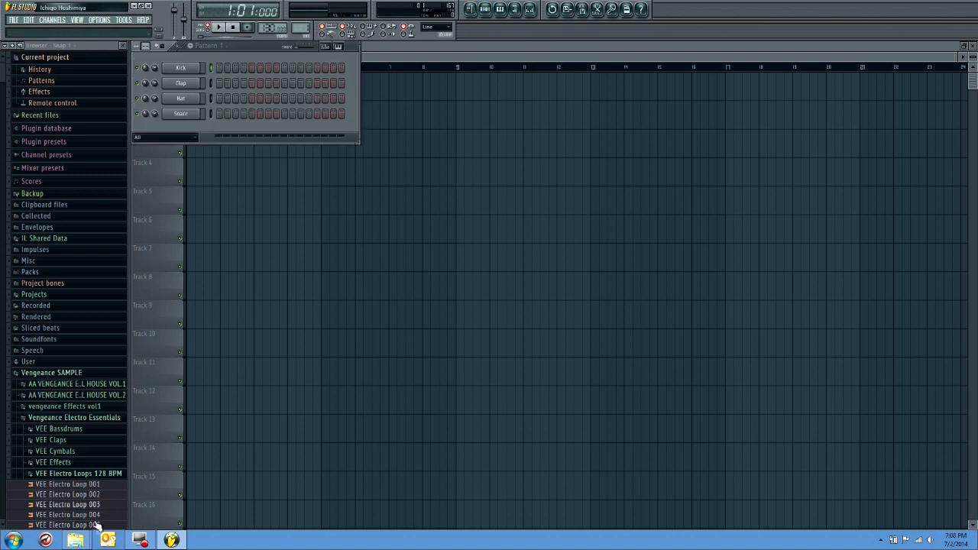
pyautogui.moveTo(76, 539)
pyautogui.click(59, 489)
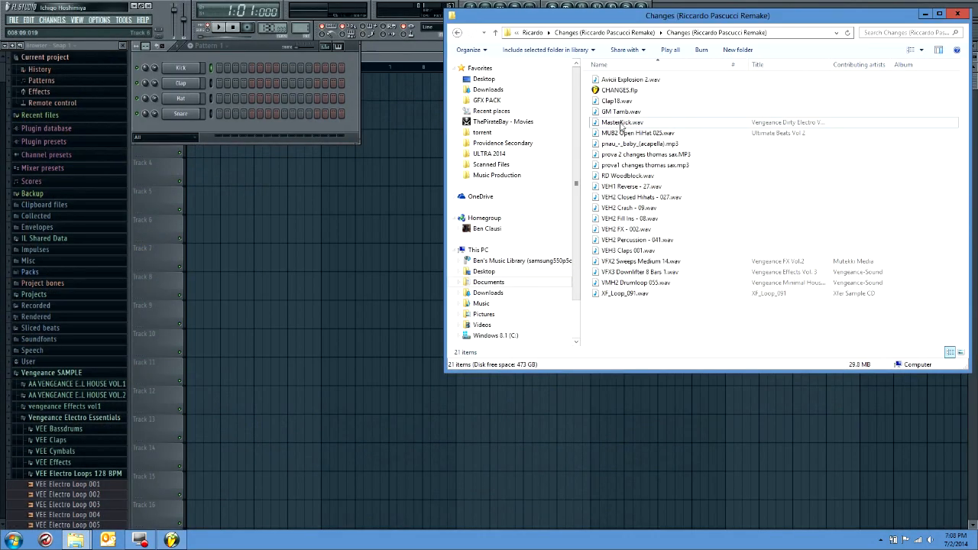
pyautogui.moveTo(624, 124); pyautogui.dragTo(184, 69)
pyautogui.click(189, 69)
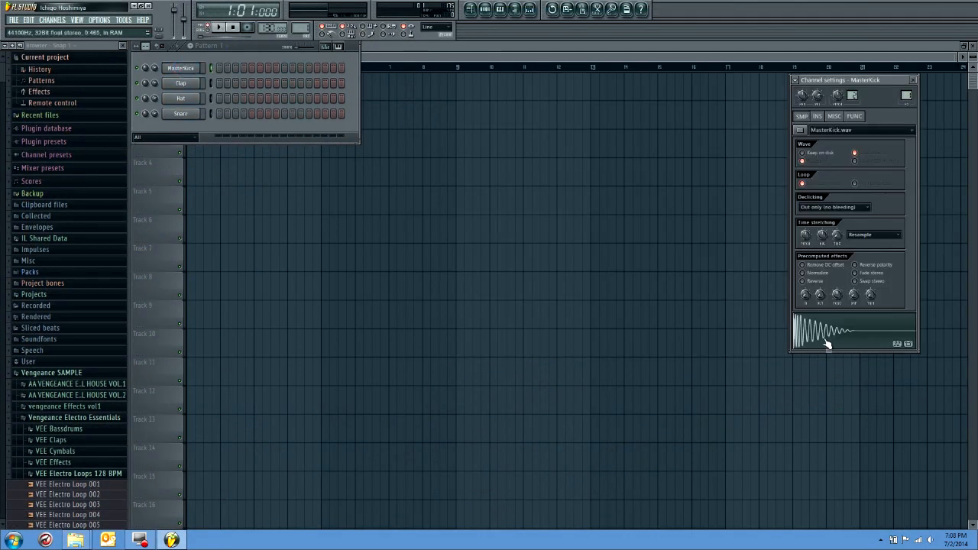
# Audition samples from the VEH1 Hard Kicks folder in the first AA Vengeance House pack, and collapse the folder
pyautogui.moveTo(2, 80); pyautogui.dragTo(3, 104)
pyautogui.click(66, 76)
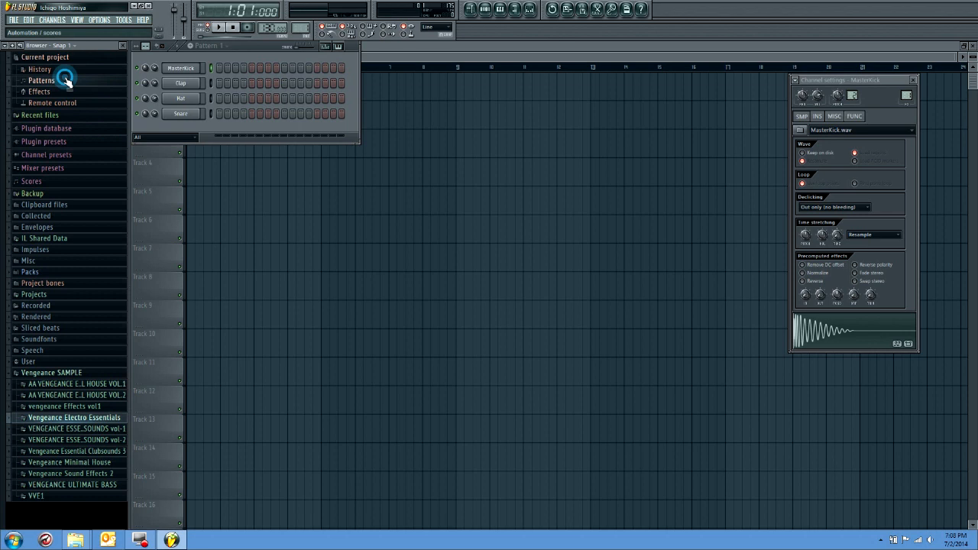
pyautogui.click(77, 386)
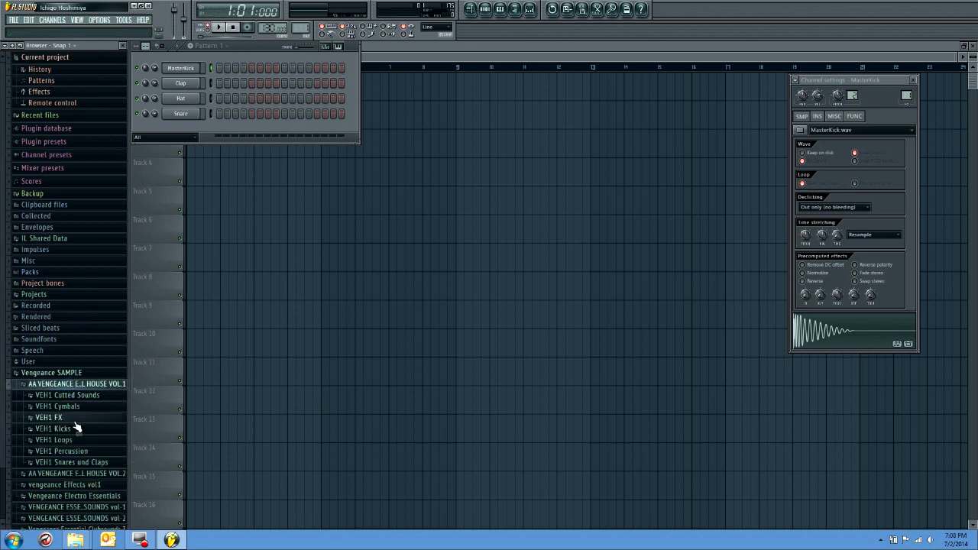
pyautogui.click(76, 428)
pyautogui.click(88, 441)
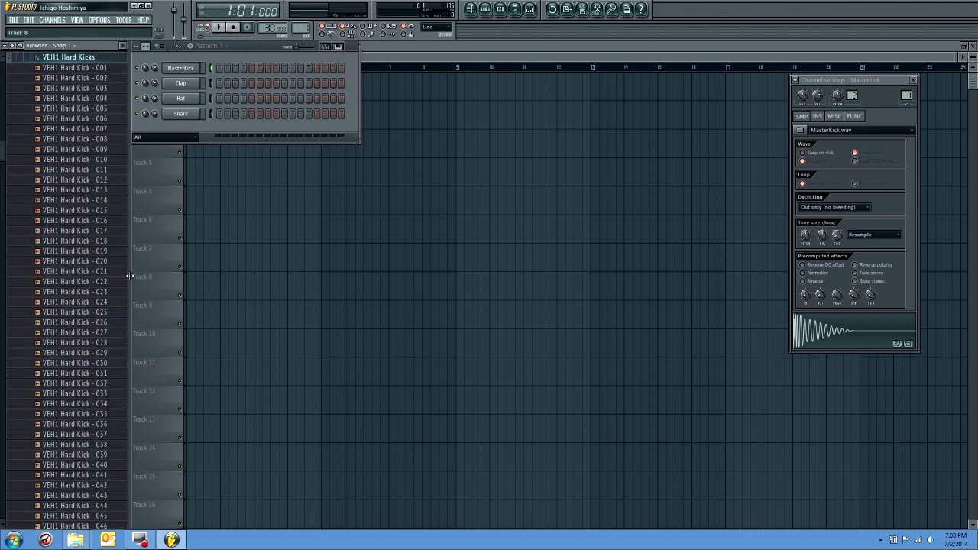
pyautogui.click(96, 200)
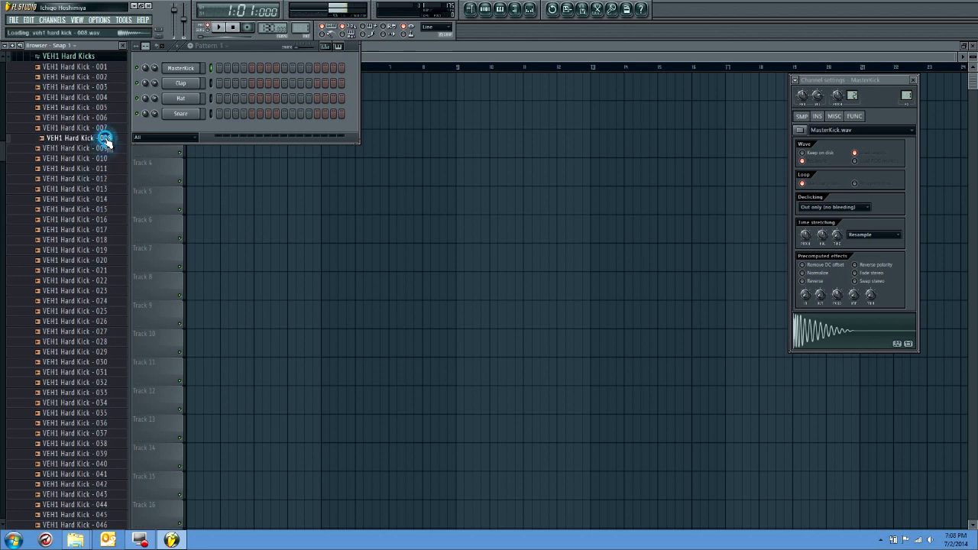
pyautogui.click(98, 59)
# Raise the system volume and audition several of the first VEH1 Soft Kick samples, including 001 and 004
pyautogui.press('XF86AudioRaiseVolume')
pyautogui.press('XF86AudioRaiseVolume')
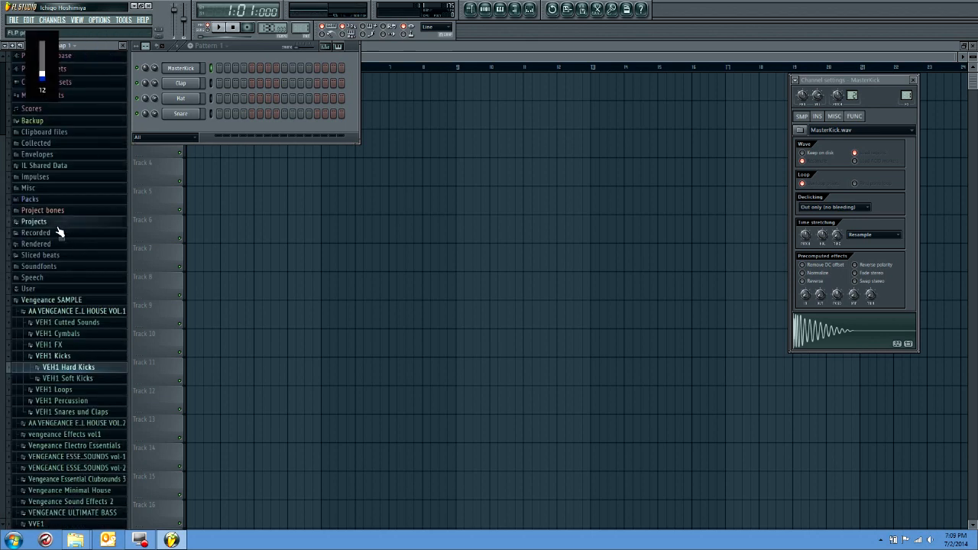
pyautogui.press('XF86AudioRaiseVolume')
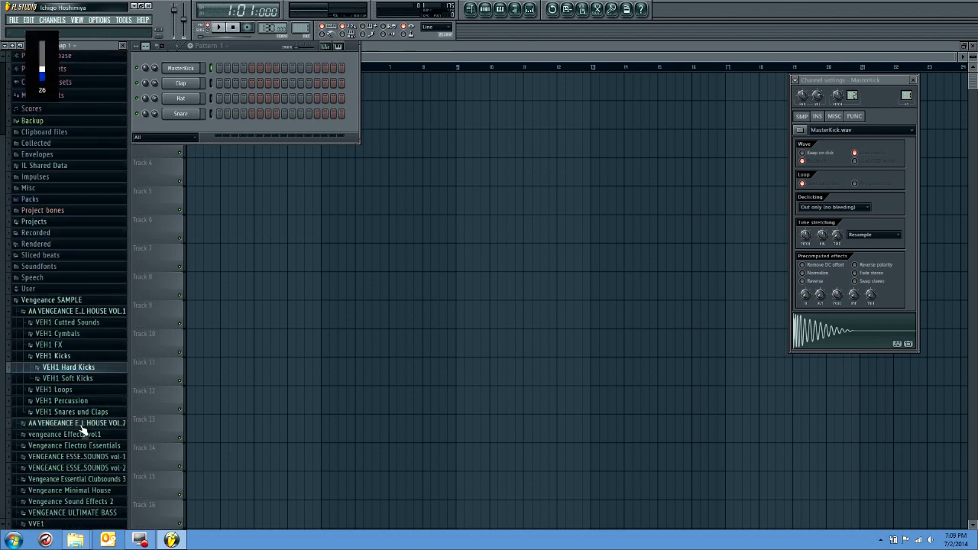
pyautogui.click(73, 379)
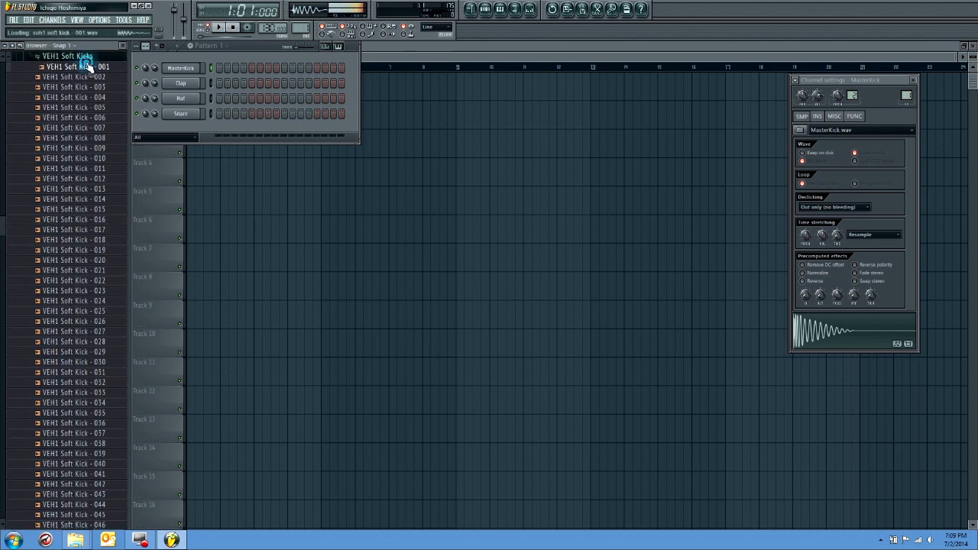
pyautogui.click(76, 77)
pyautogui.click(83, 100)
pyautogui.click(88, 108)
pyautogui.click(88, 98)
# Preview the MasterKick sample and look through its function and miscellaneous channel settings
pyautogui.moveTo(86, 98); pyautogui.dragTo(184, 69)
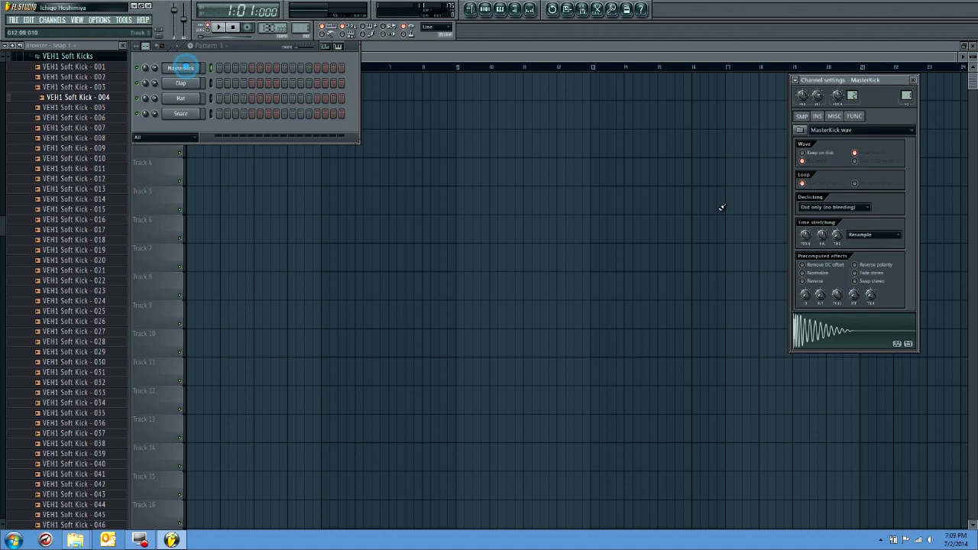
pyautogui.click(818, 335)
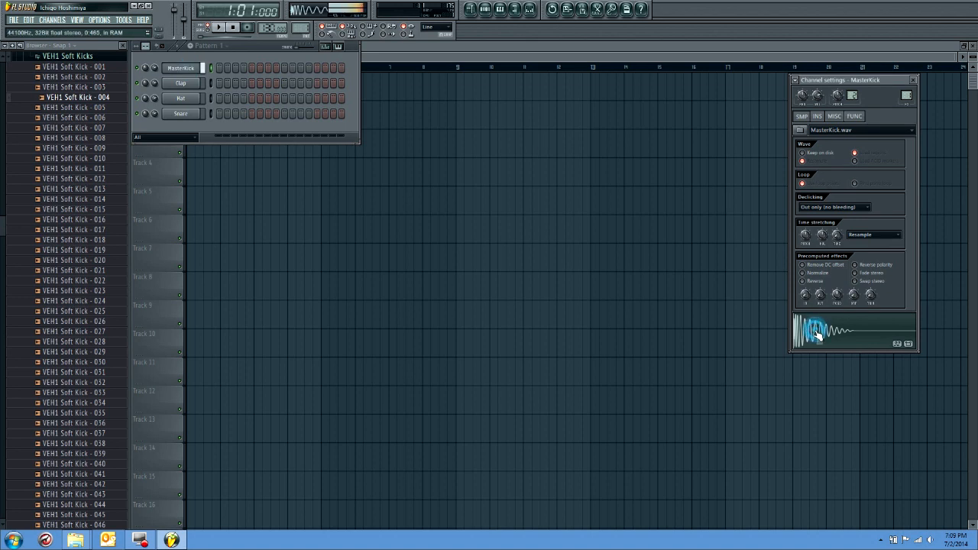
pyautogui.click(853, 117)
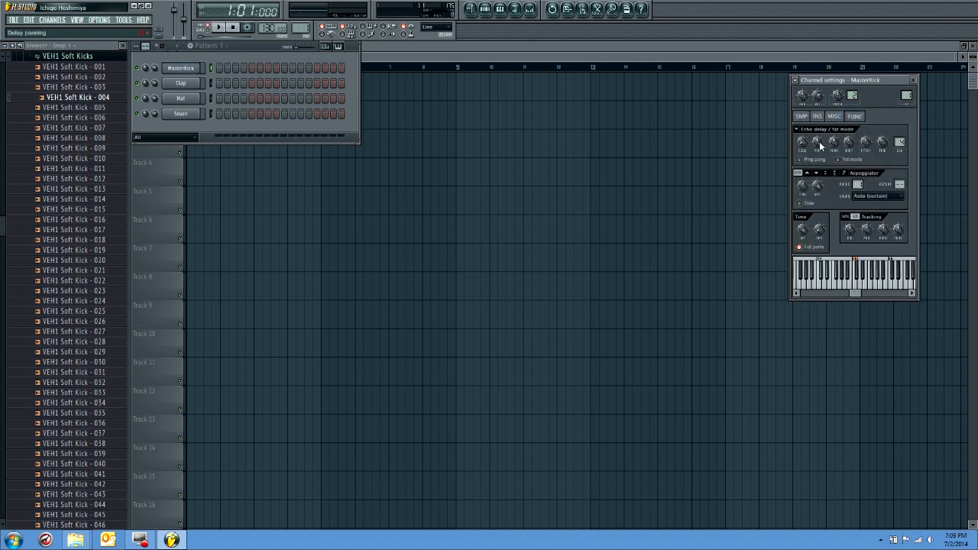
pyautogui.click(833, 117)
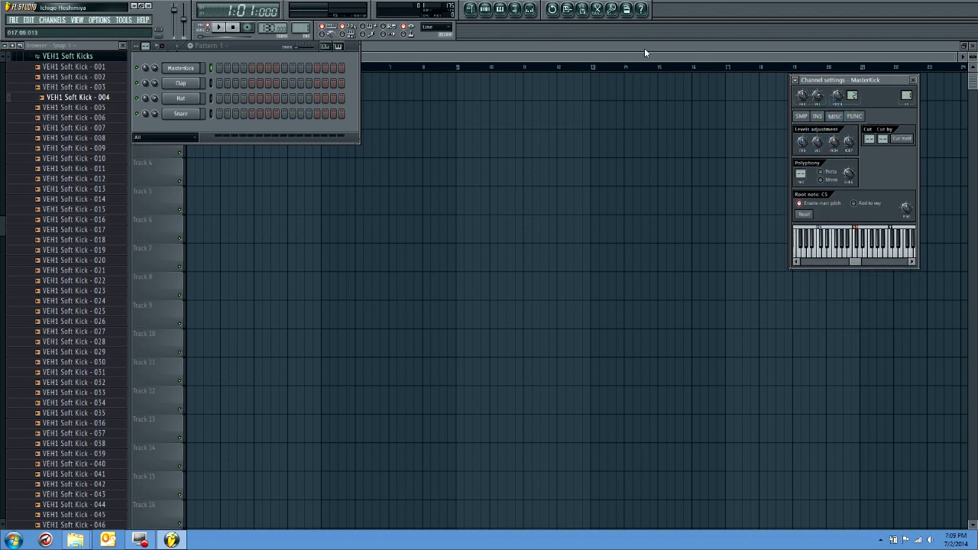
# Show the mixer and rename Insert 1 as Kick and Insert 2 as Clap
pyautogui.click(531, 10)
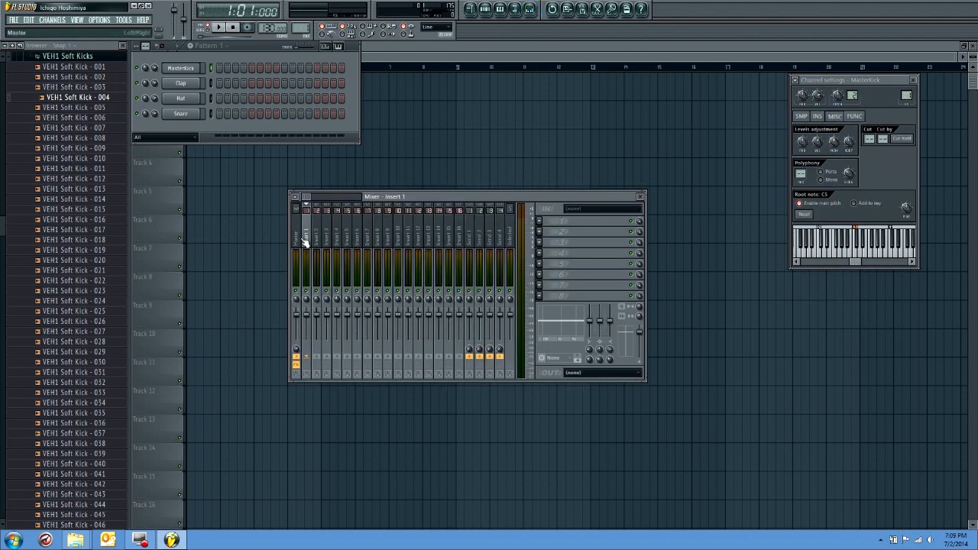
pyautogui.click(307, 204)
pyautogui.click(339, 280)
pyautogui.write('Kick')
pyautogui.press('Return')
pyautogui.rightClick(314, 240)
pyautogui.click(342, 300)
pyautogui.write('Cla')
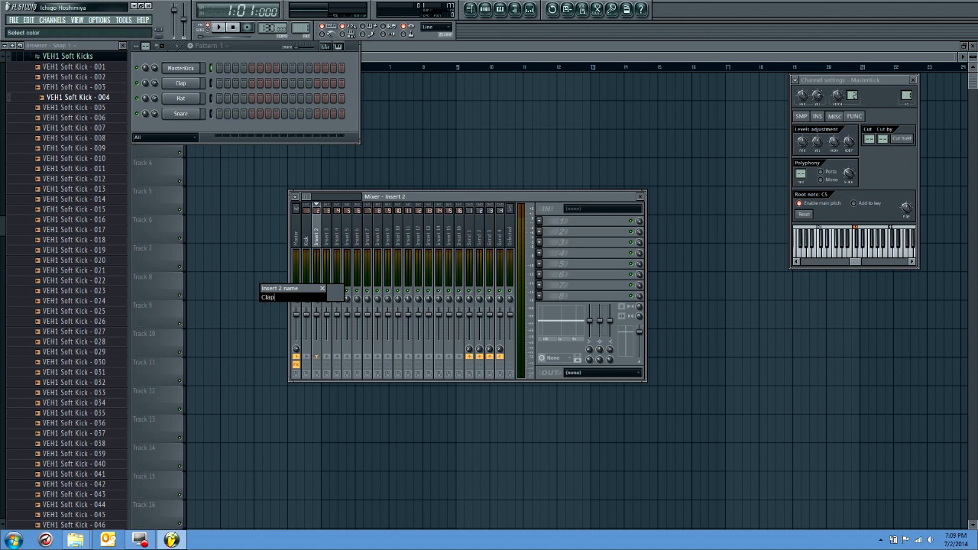
pyautogui.write('p')
pyautogui.press('Return')
# Rename mixer Insert 3 as Hat and Insert 4 as Snare
pyautogui.rightClick(329, 240)
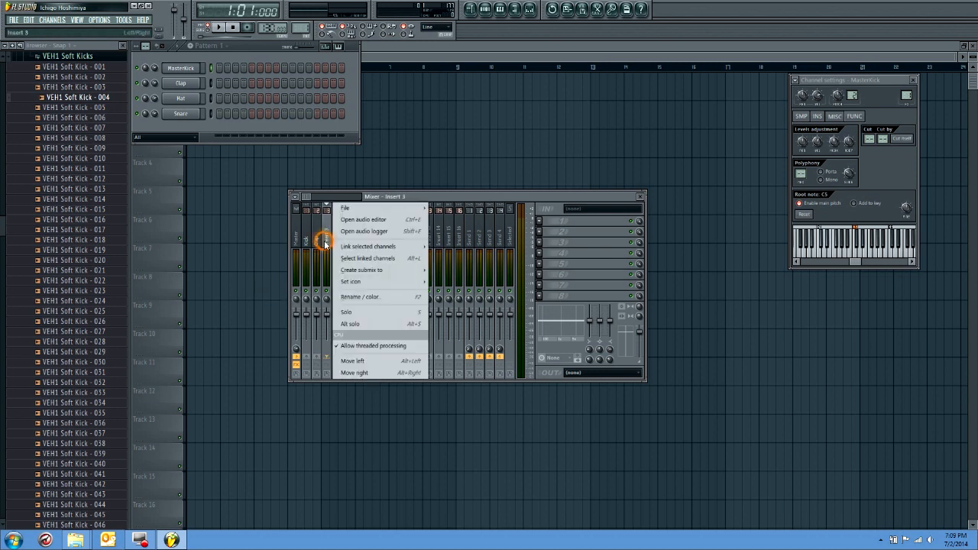
pyautogui.click(354, 297)
pyautogui.write('Hat')
pyautogui.press('Return')
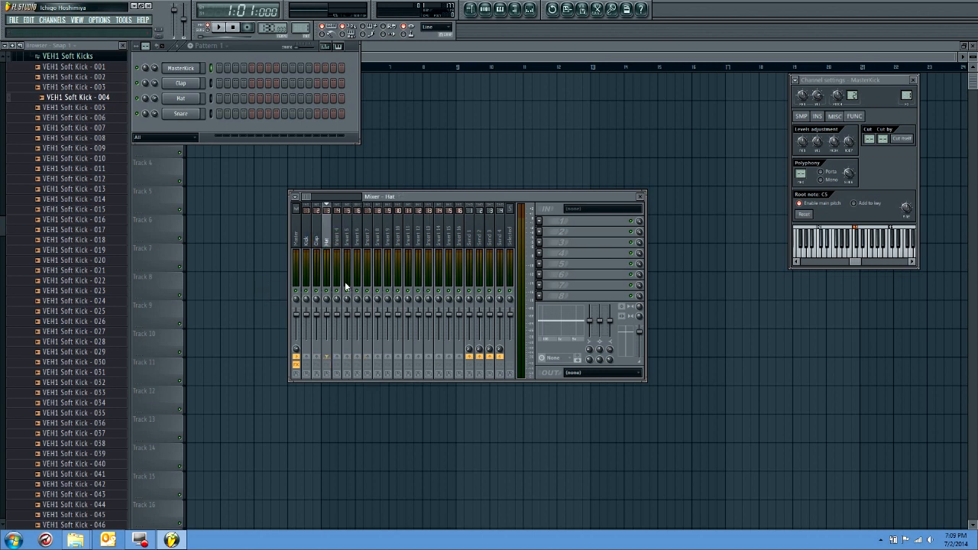
pyautogui.rightClick(343, 222)
pyautogui.click(359, 297)
pyautogui.write('Snare')
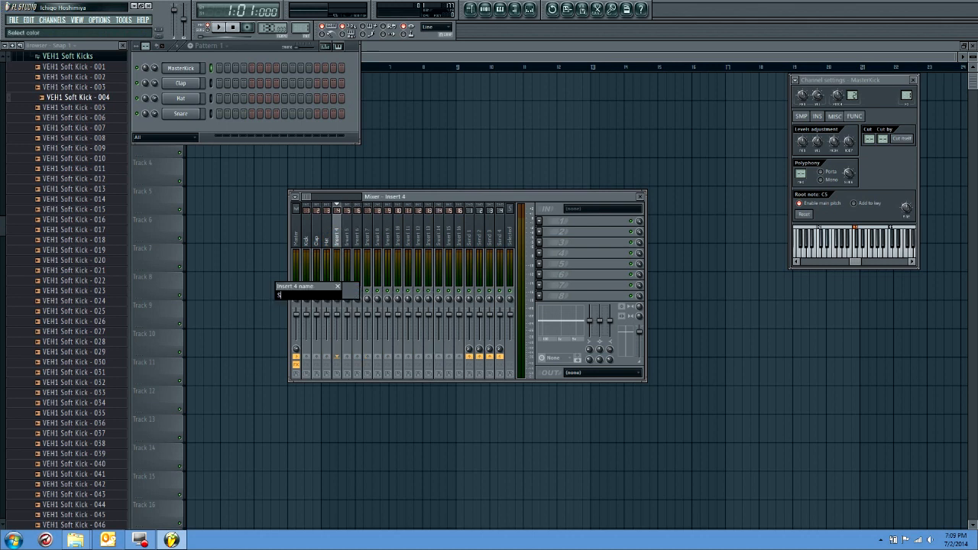
pyautogui.press('Return')
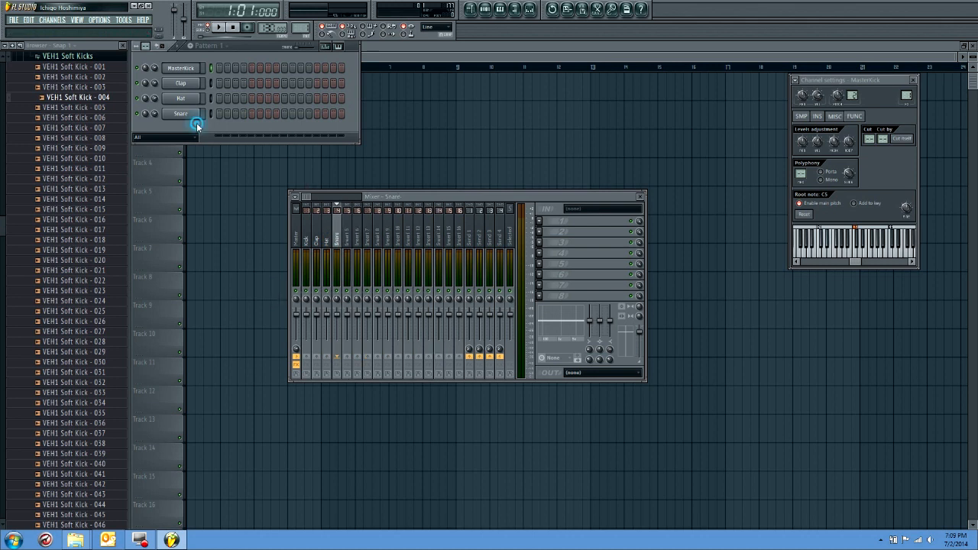
# Collapse the expanded sample folders and browse to VEE Rides under VEE Cymbals in Vengeance Electro Essentials
pyautogui.moveTo(1, 224); pyautogui.dragTo(2, 193)
pyautogui.click(93, 102)
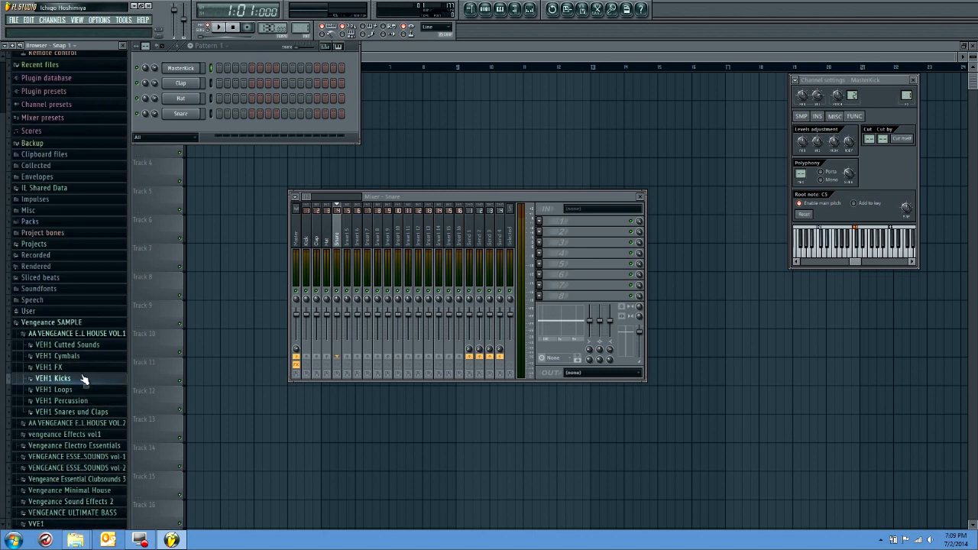
pyautogui.click(81, 336)
pyautogui.click(112, 421)
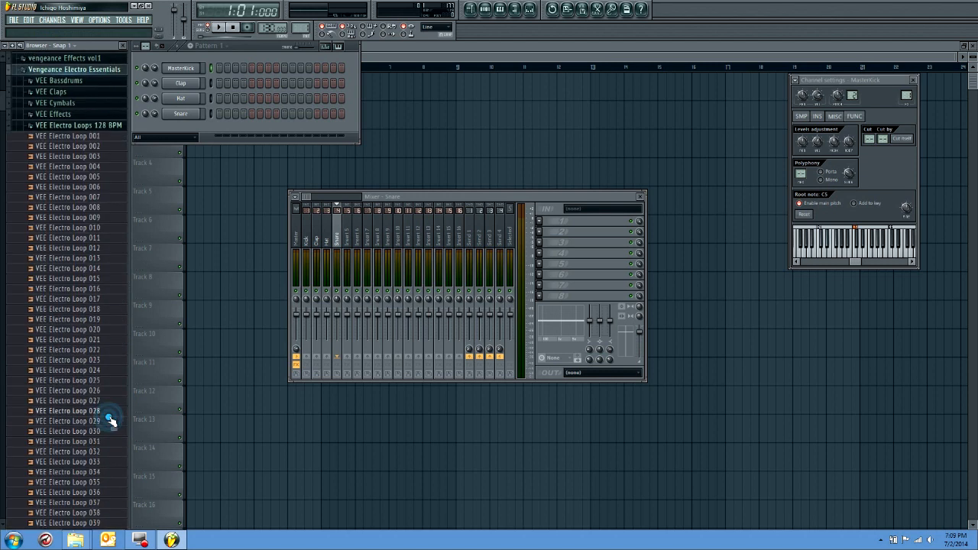
pyautogui.click(99, 113)
pyautogui.scroll(3, 93, 219)
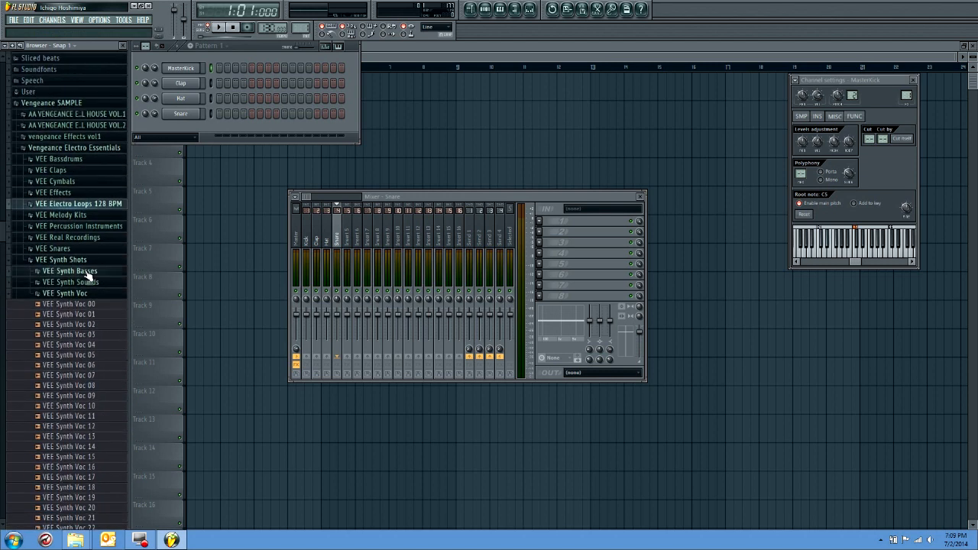
pyautogui.click(89, 259)
pyautogui.click(81, 368)
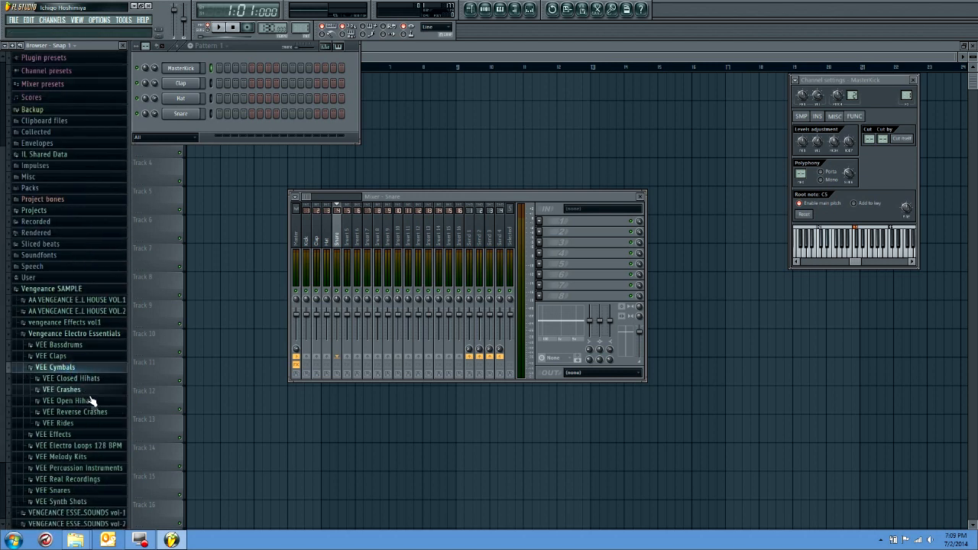
pyautogui.click(82, 422)
# Audition several ride cymbals from the VEE Rides folder, including VEE Ride 00, 01 and 04
pyautogui.click(89, 372)
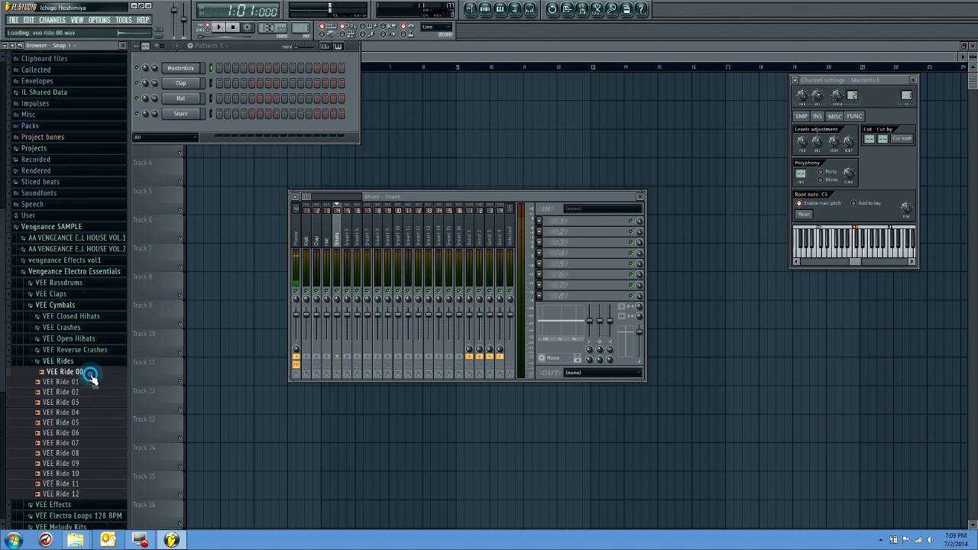
pyautogui.click(90, 382)
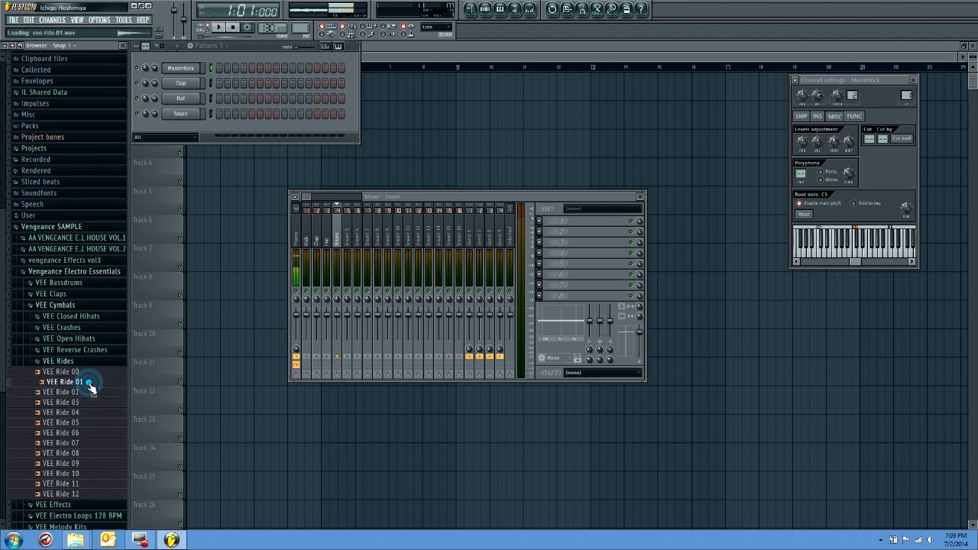
pyautogui.click(89, 414)
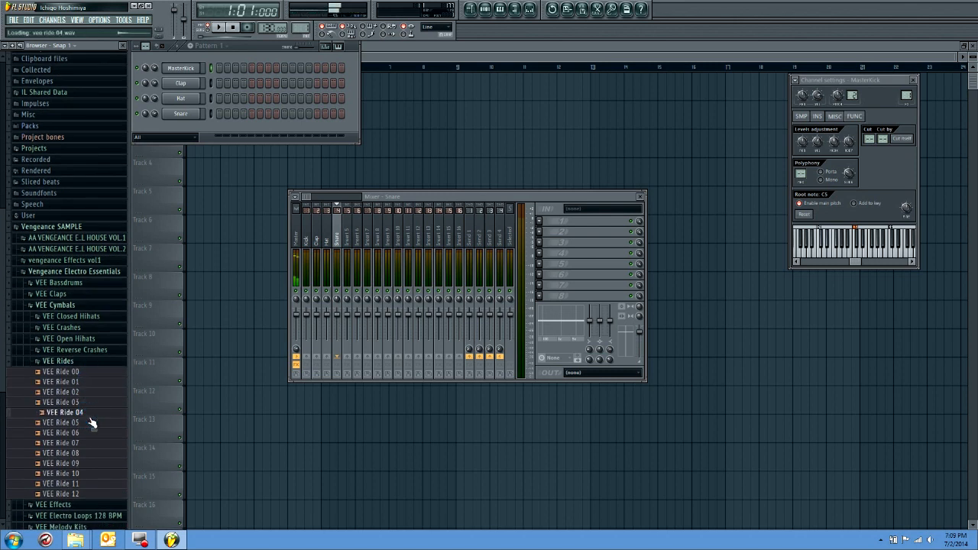
pyautogui.click(79, 383)
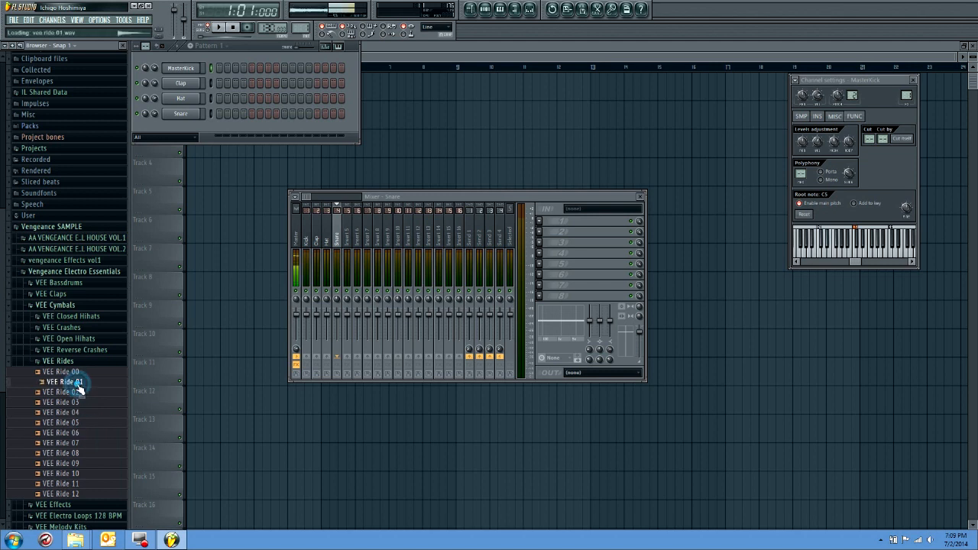
pyautogui.click(80, 392)
pyautogui.click(80, 373)
# Add VEE Ride 00 as a new channel below Snare and link it to mixer Insert 5
pyautogui.moveTo(62, 375); pyautogui.dragTo(190, 139)
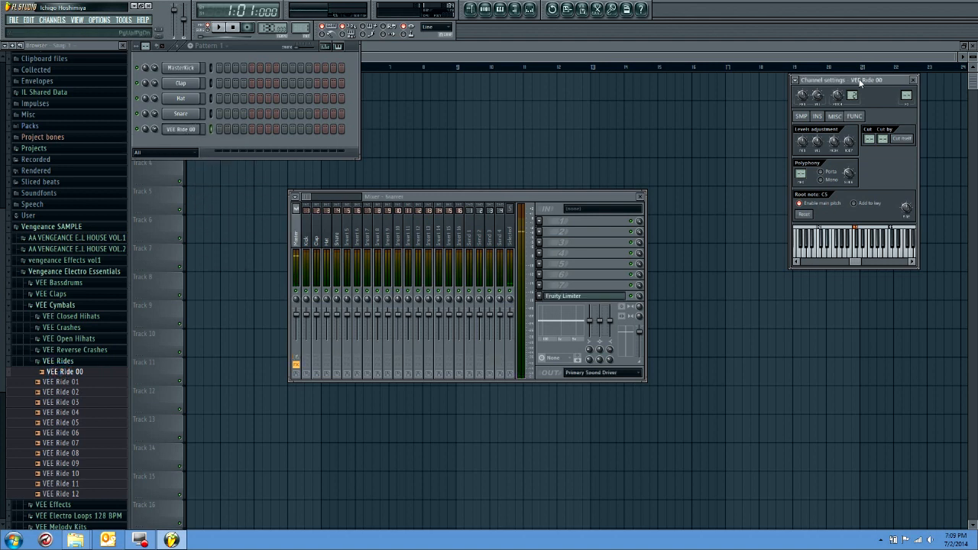
pyautogui.hotkey('ctrl', 'l')
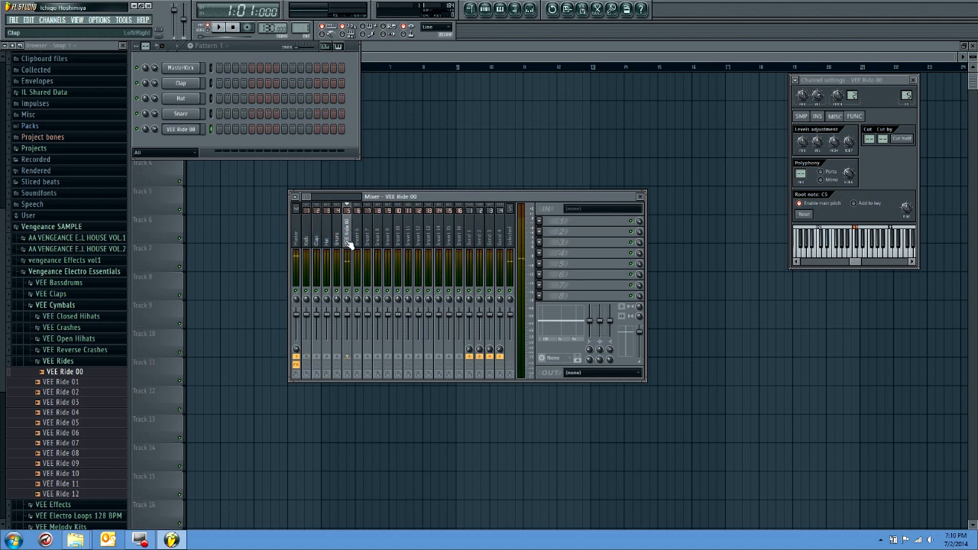
pyautogui.click(181, 130)
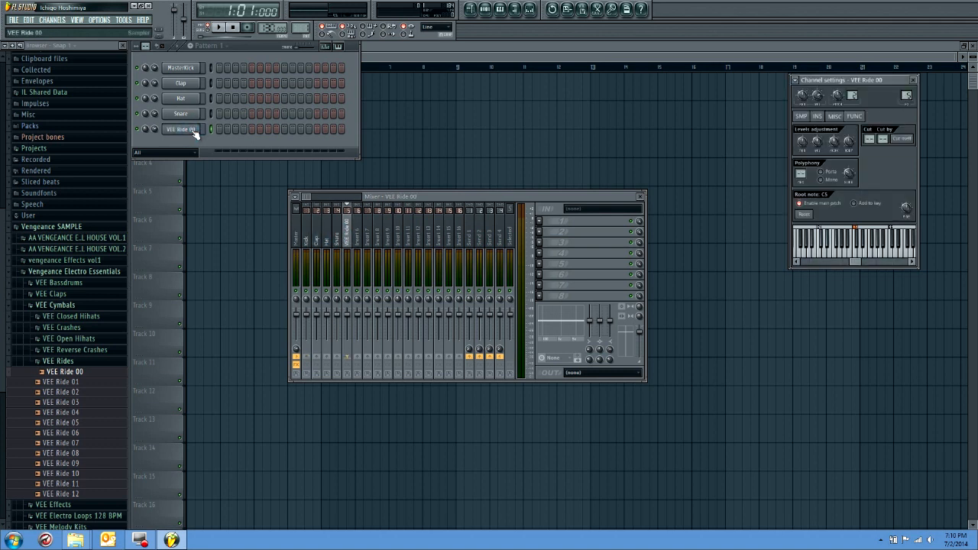
# Browse the Packs library to the Dance folder under Legacy Drums, audition DNC_Ride and collapse Packs
pyautogui.moveTo(6, 222); pyautogui.dragTo(12, 257)
pyautogui.click(65, 86)
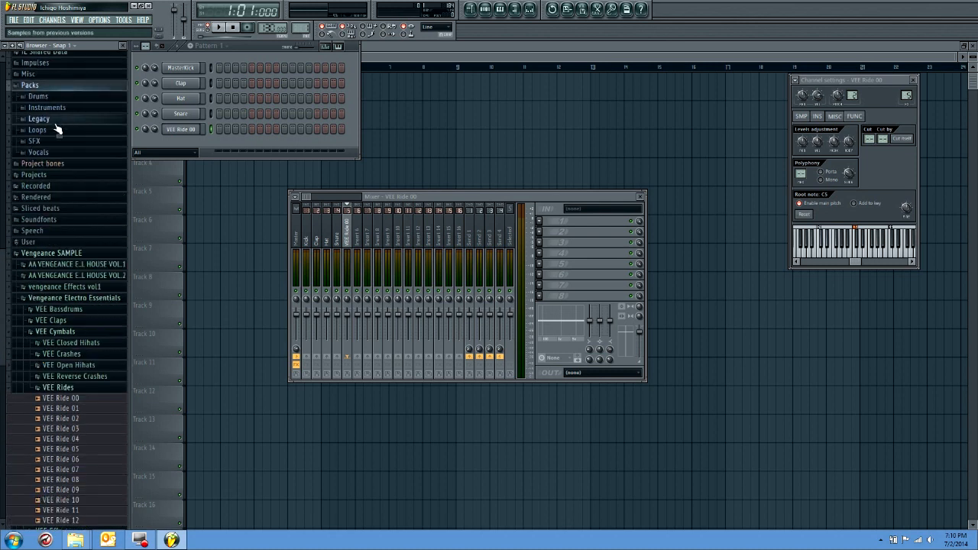
pyautogui.click(50, 121)
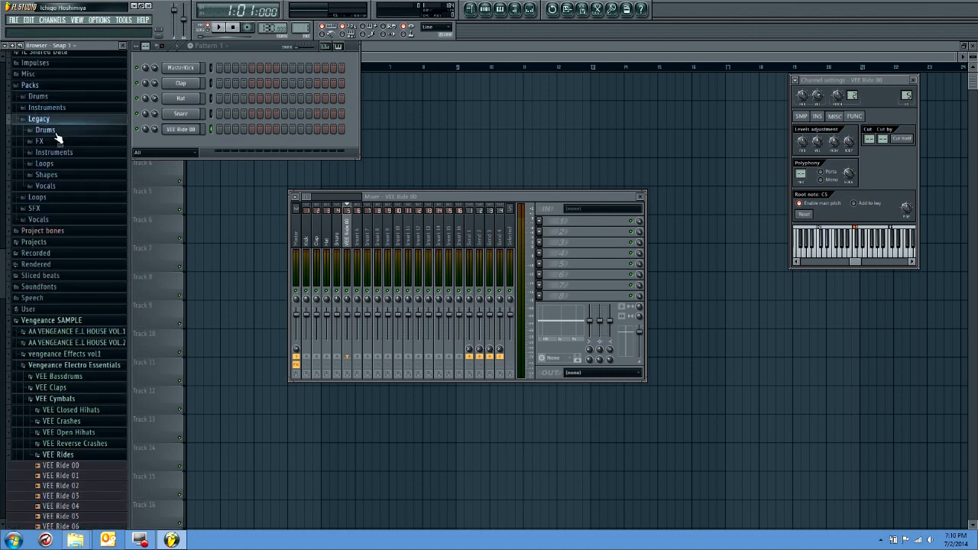
pyautogui.click(55, 130)
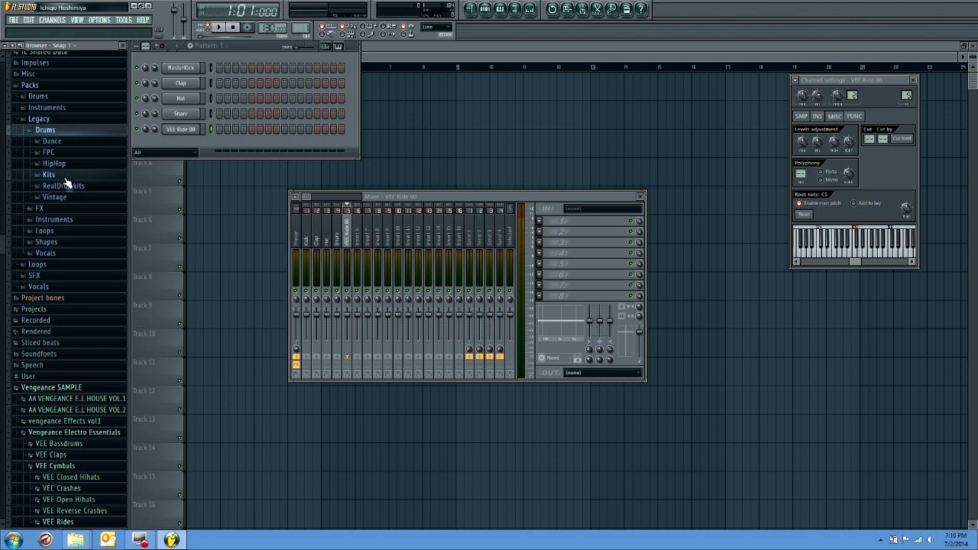
pyautogui.click(55, 142)
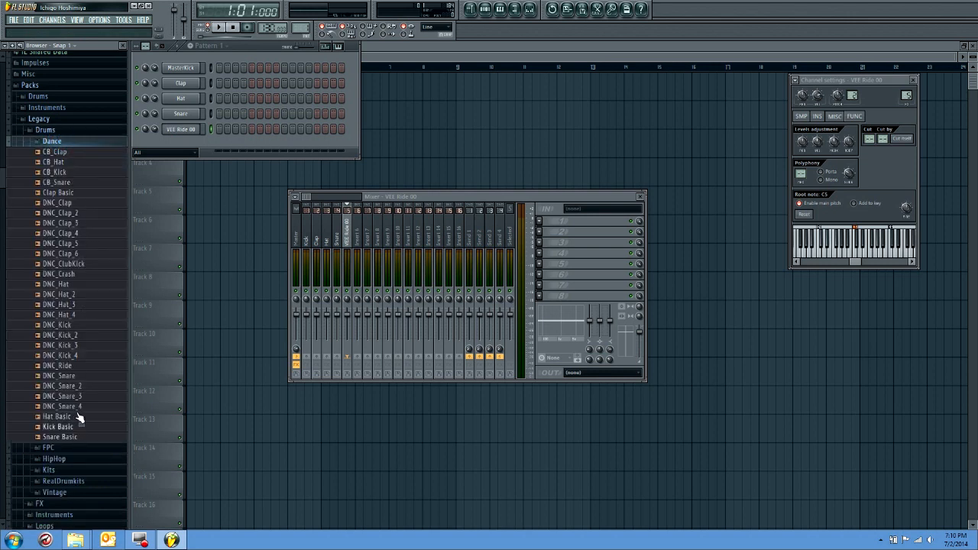
pyautogui.click(67, 366)
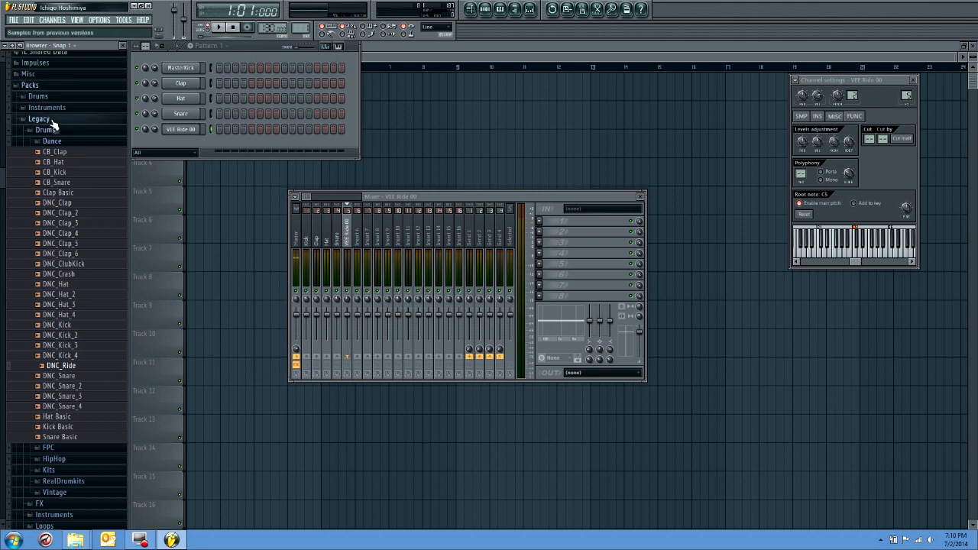
pyautogui.click(52, 84)
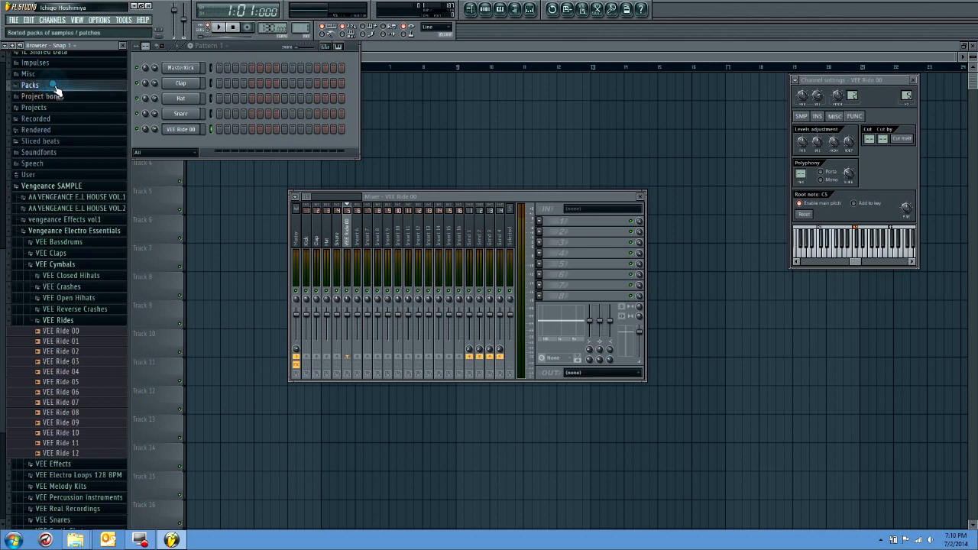
# Fill every fourth step of the MasterKick channel in Pattern 1, play it back and close the mixer
pyautogui.rightClick(195, 69)
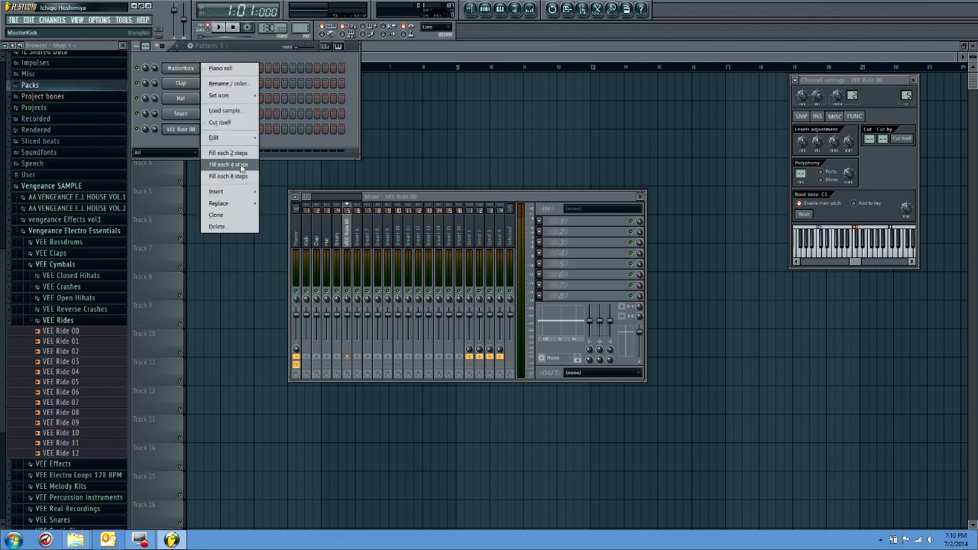
pyautogui.click(240, 163)
pyautogui.click(218, 27)
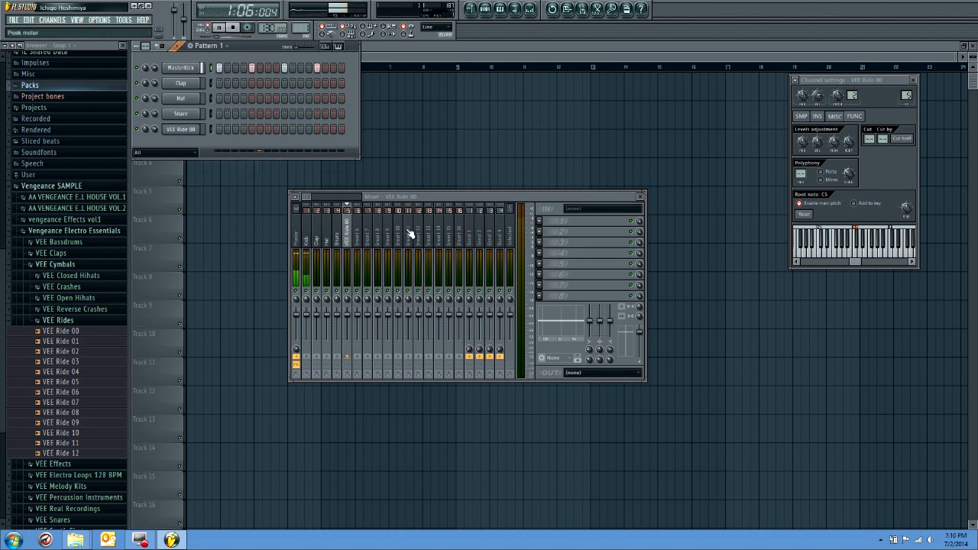
pyautogui.click(306, 264)
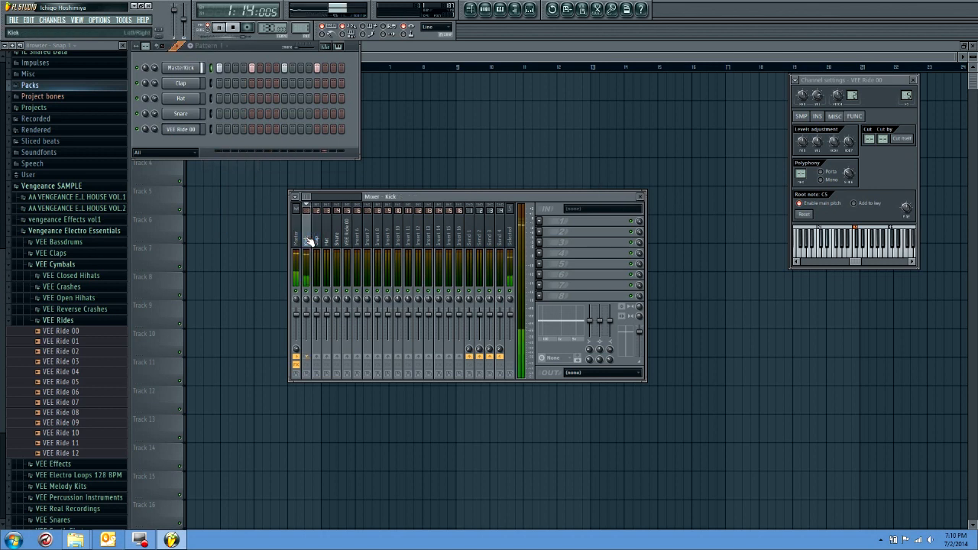
pyautogui.click(640, 197)
pyautogui.press('space')
pyautogui.click(398, 52)
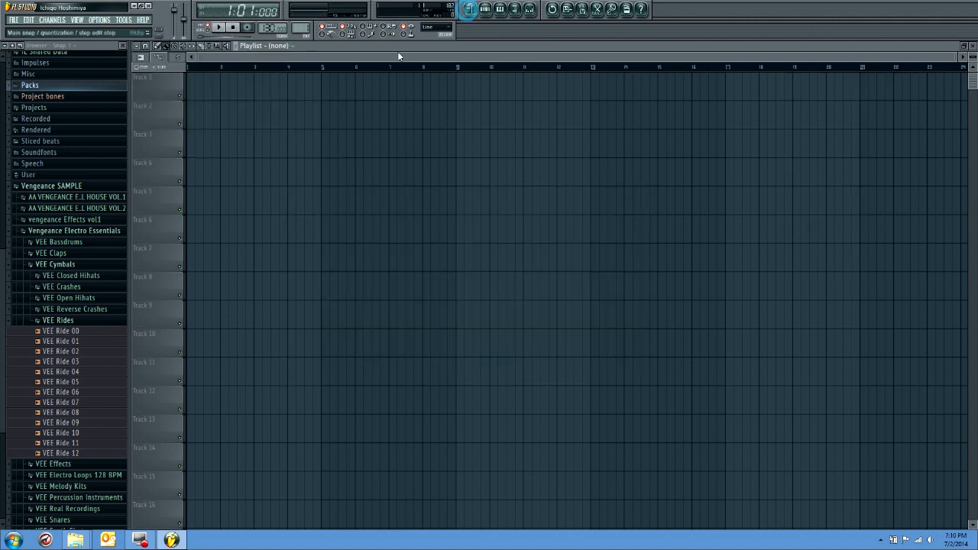
# Paint Pattern 1 clips on Track 1 of the playlist across bars 1 to 8 and switch to song mode
pyautogui.click(193, 90)
pyautogui.click(204, 104)
pyautogui.moveTo(191, 95); pyautogui.dragTo(438, 98)
pyautogui.click(204, 34)
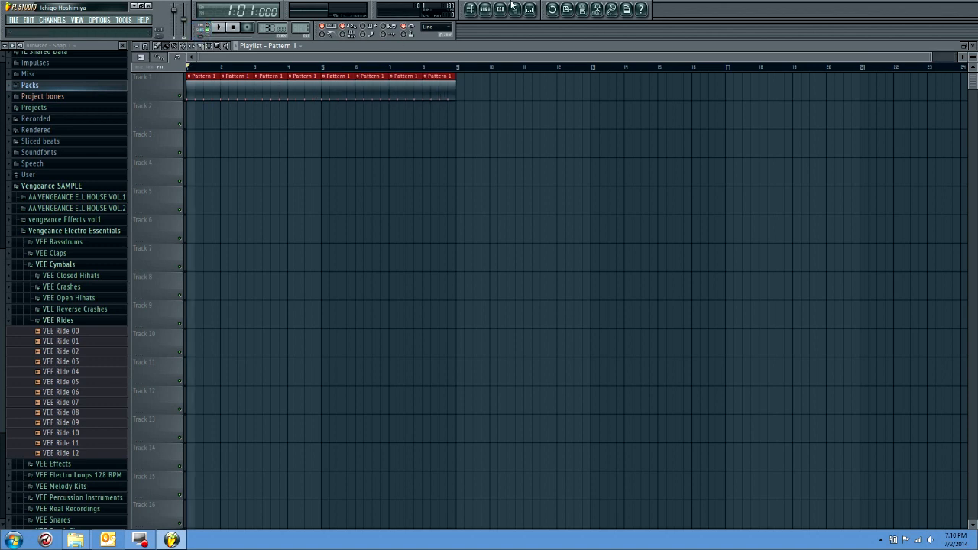
# Fill every fourth step of the VEE Ride 00 channel in Pattern 2
pyautogui.click(486, 10)
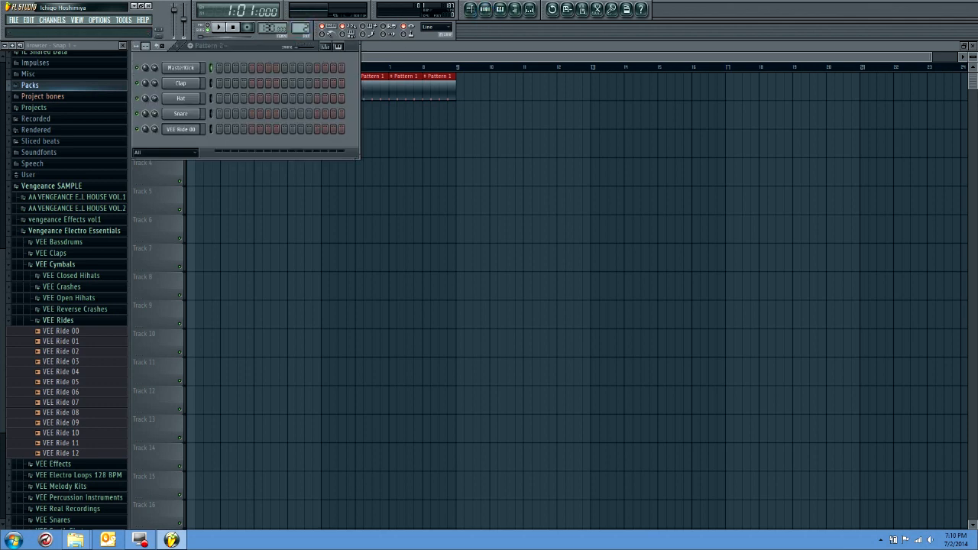
pyautogui.rightClick(181, 129)
pyautogui.click(229, 226)
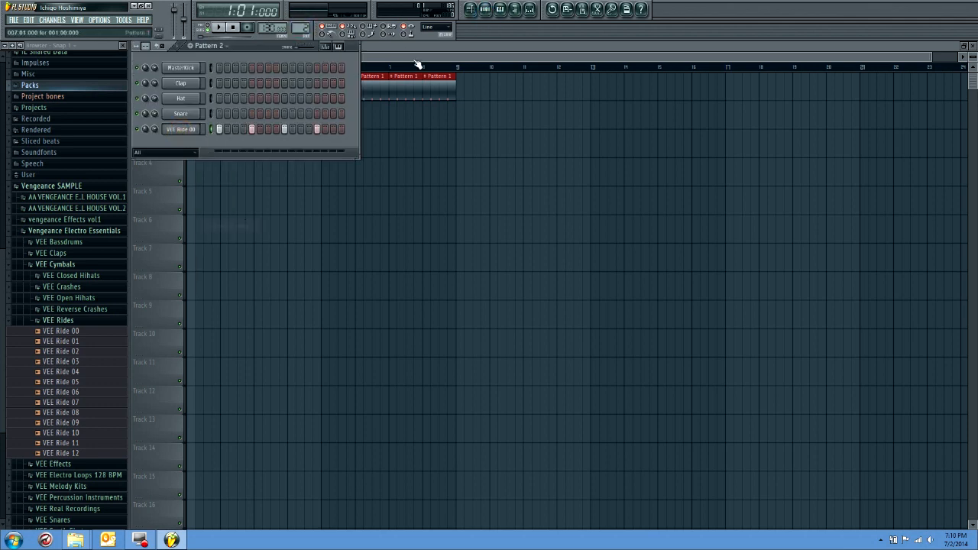
# Paint Pattern 2 on Track 2 and continue Pattern 1 on Track 1, both across bars 9 to 16
pyautogui.click(470, 9)
pyautogui.moveTo(465, 112)
pyautogui.mouseDown()
pyautogui.moveTo(714, 113)
pyautogui.moveTo(706, 114)
pyautogui.mouseUp()
pyautogui.click(448, 90)
pyautogui.moveTo(464, 85); pyautogui.dragTo(633, 84)
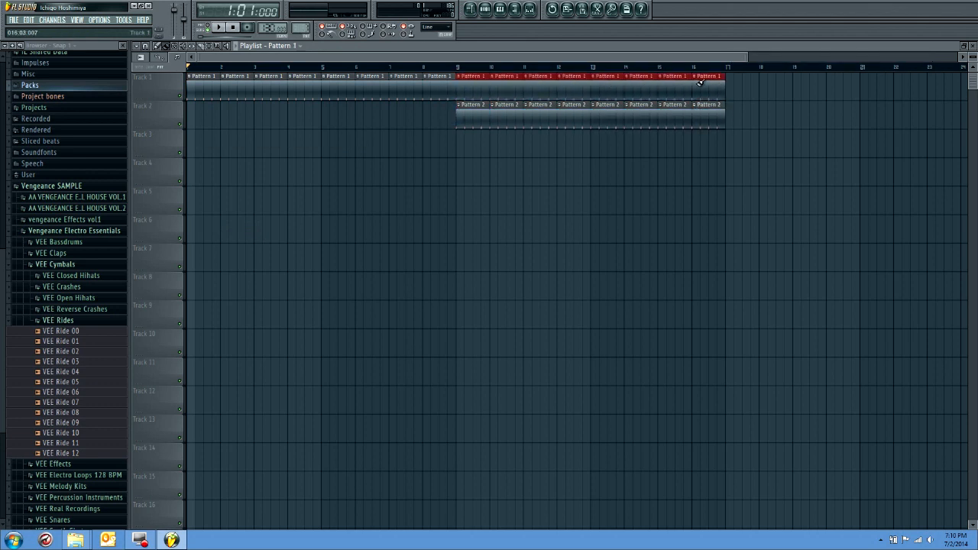
# Play the song from bar 5 and try a different channel volume for VEE Ride 00
pyautogui.click(325, 69)
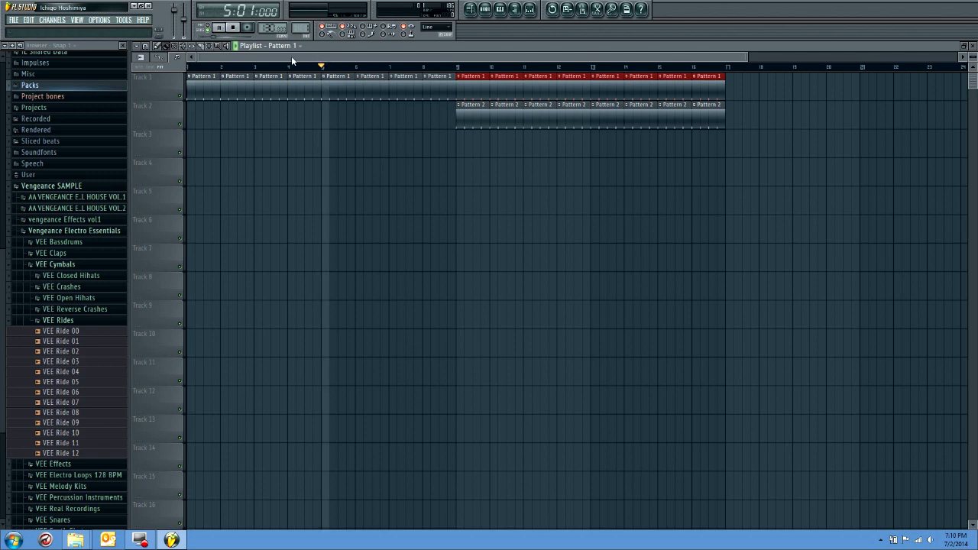
pyautogui.press('space')
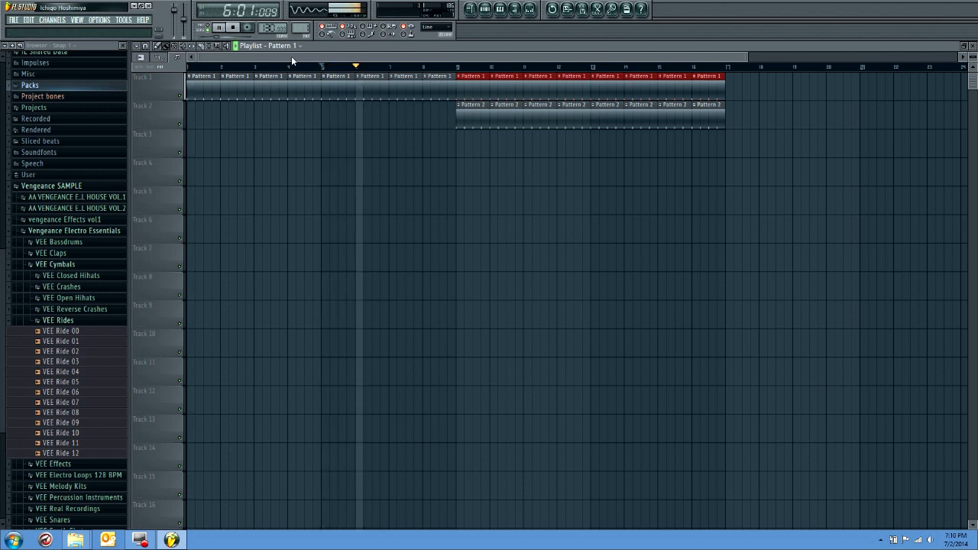
pyautogui.click(493, 11)
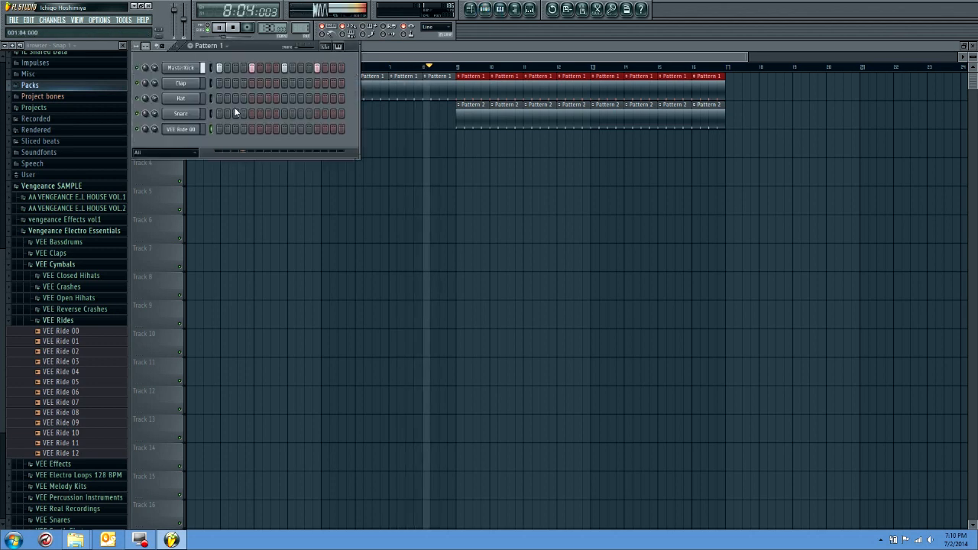
pyautogui.moveTo(156, 126); pyautogui.dragTo(156, 137)
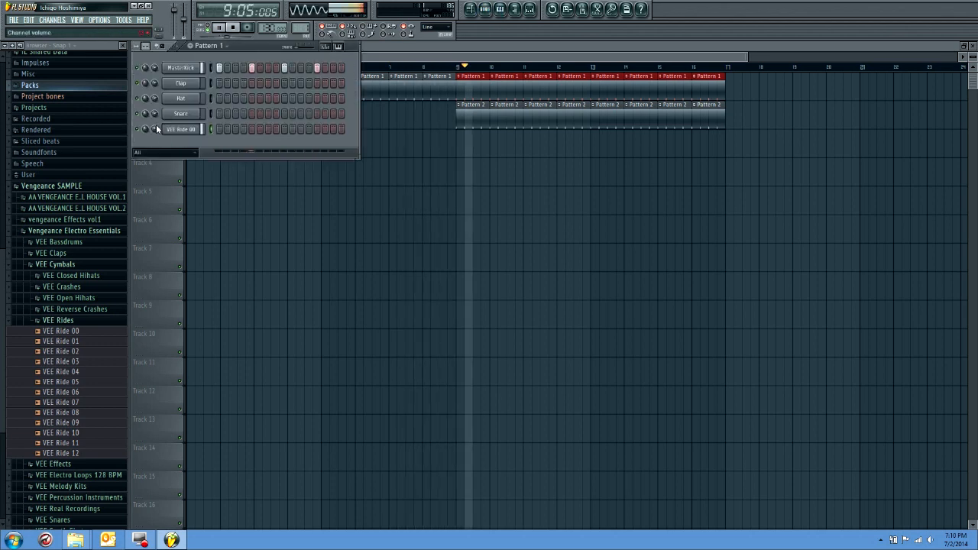
pyautogui.rightClick(155, 128)
pyautogui.click(185, 135)
# Adjust the VEE Ride 00 insert's level in the mixer, stop playback and return the position to bar 1
pyautogui.press('F9')
pyautogui.click(351, 322)
pyautogui.press('space')
pyautogui.click(640, 196)
pyautogui.press('F6')
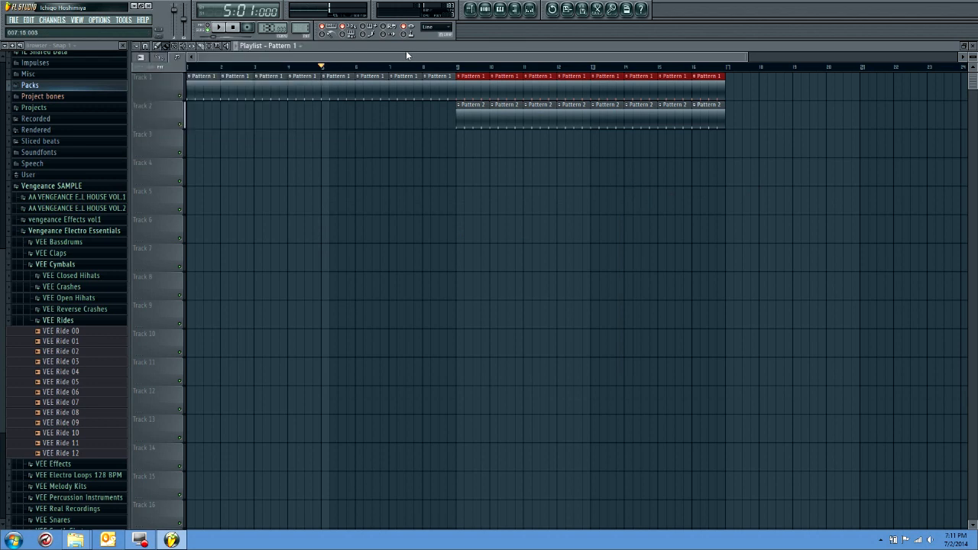
pyautogui.click(188, 67)
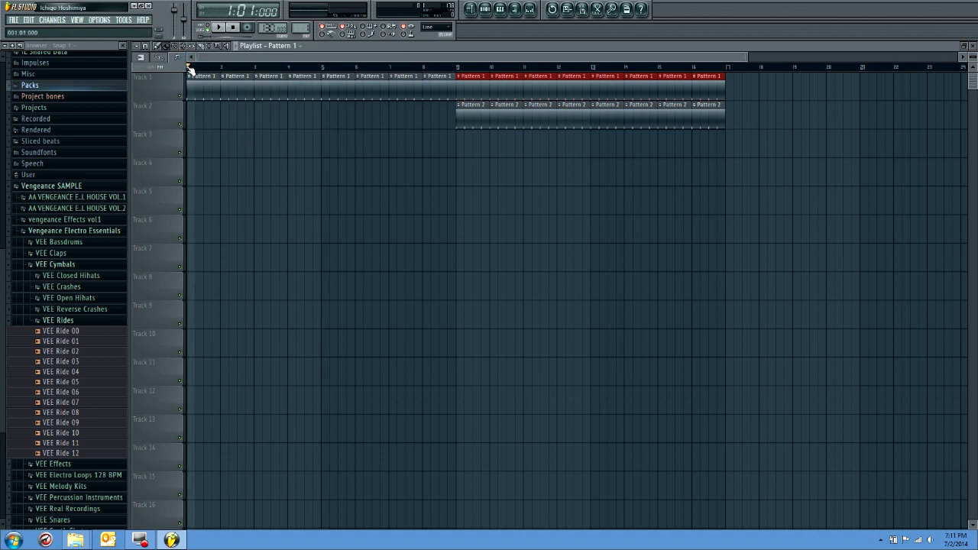
# Switch to File Explorer to check the Changes remake sample folder and close its window
pyautogui.moveTo(75, 540)
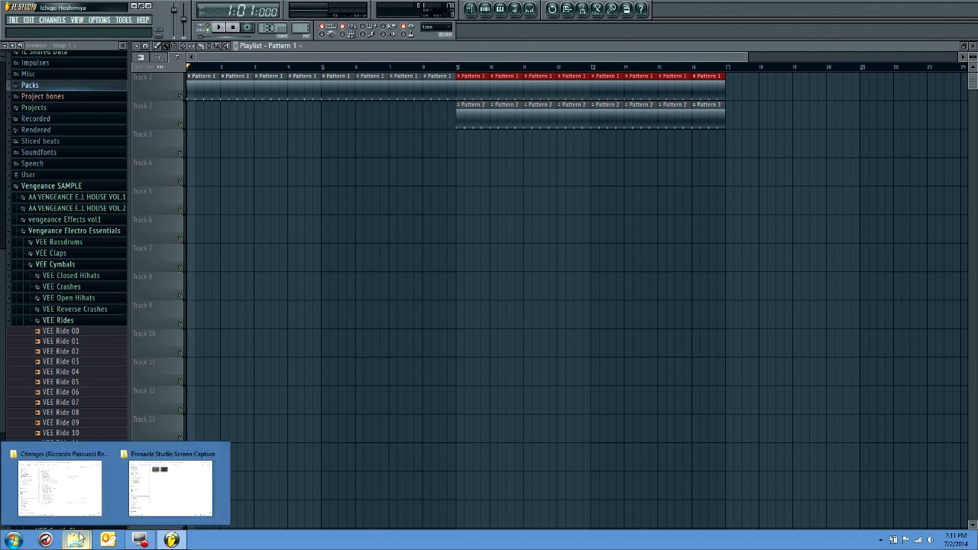
pyautogui.click(90, 514)
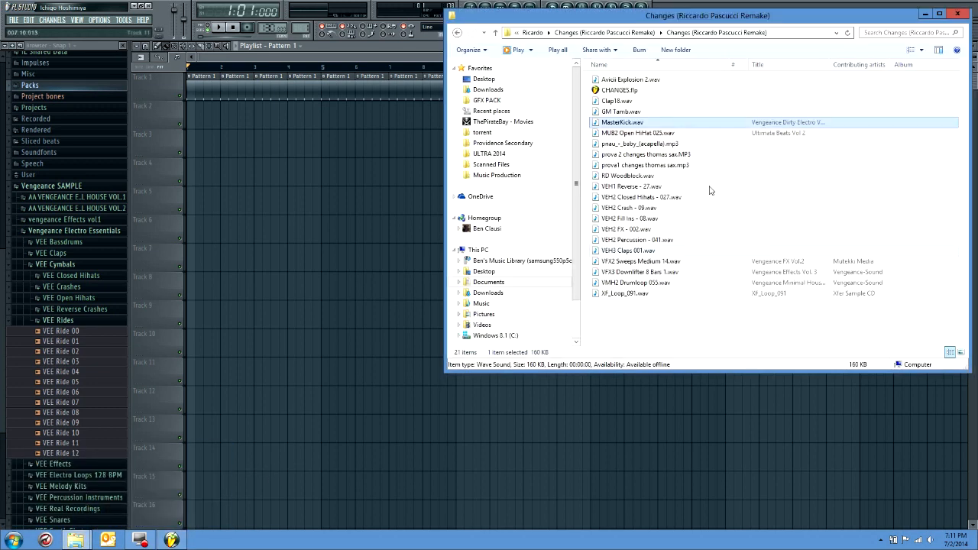
pyautogui.click(957, 16)
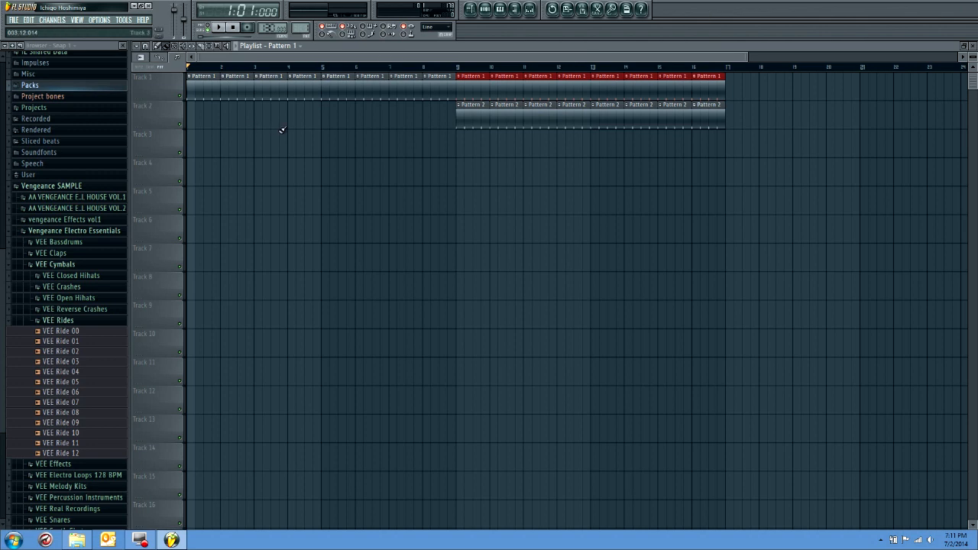
# Select Pattern 3 and add a Sytrus synthesizer channel
pyautogui.click(484, 8)
pyautogui.moveTo(302, 31); pyautogui.dragTo(303, 29)
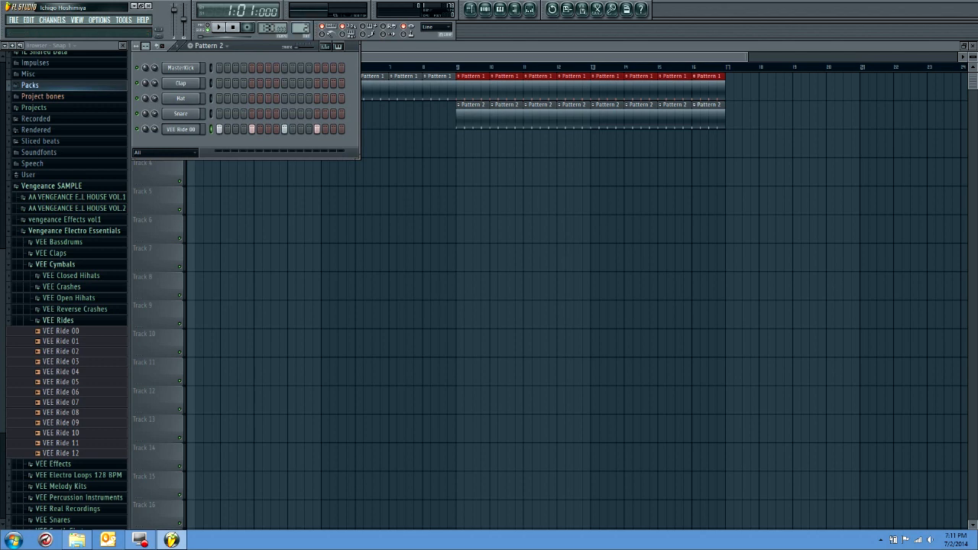
pyautogui.click(53, 20)
pyautogui.moveTo(61, 31)
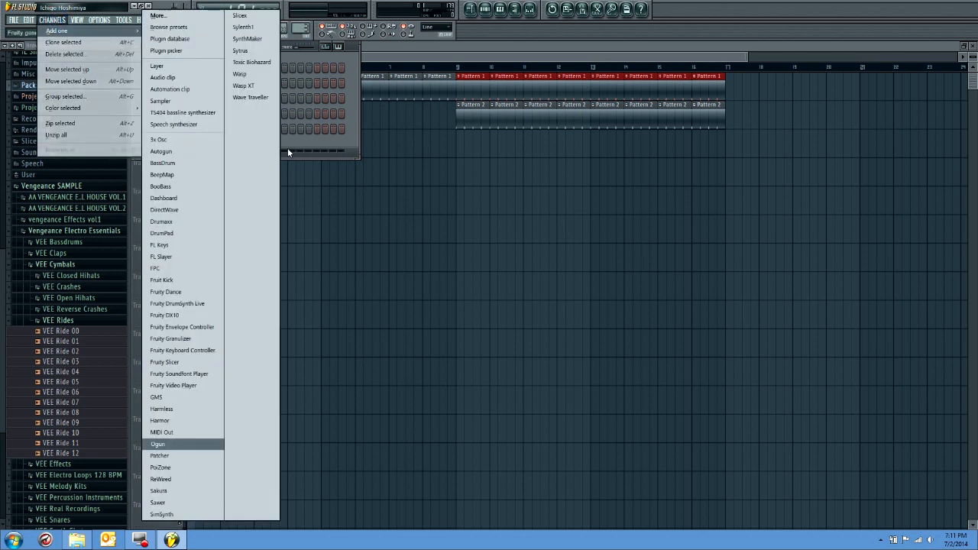
pyautogui.click(254, 49)
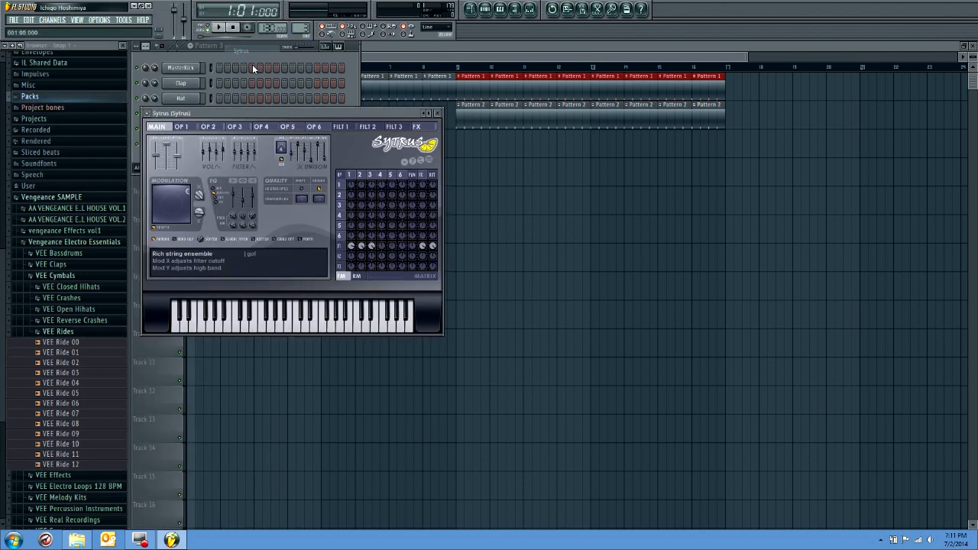
# Load the Deep2 bass preset into Sytrus and close the plugin window
pyautogui.click(149, 114)
pyautogui.moveTo(161, 145)
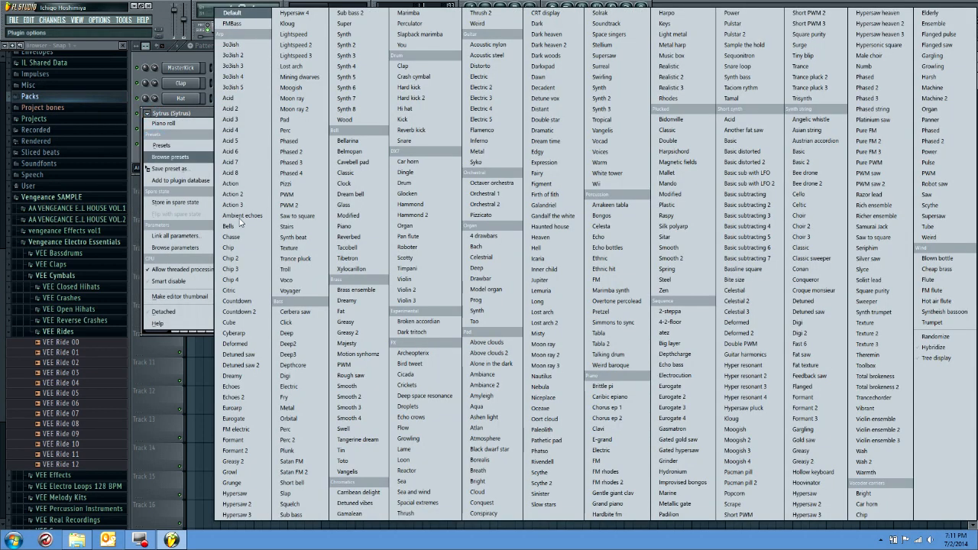
pyautogui.click(289, 345)
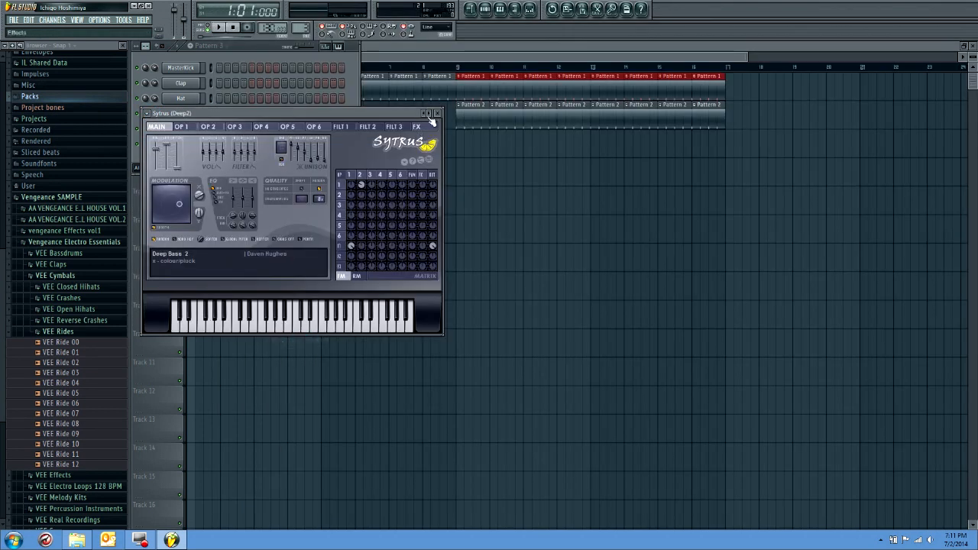
pyautogui.click(436, 114)
# Open the Deep2 channel's piano roll and draw four one-beat C5 notes across the first bar
pyautogui.rightClick(175, 145)
pyautogui.click(224, 165)
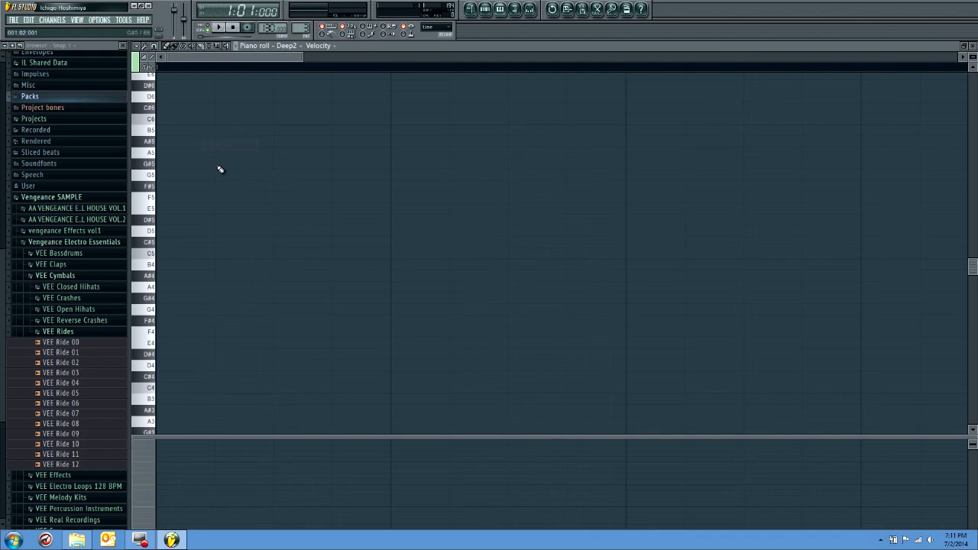
pyautogui.scroll(-3, 225, 175)
pyautogui.scroll(3, 225, 185)
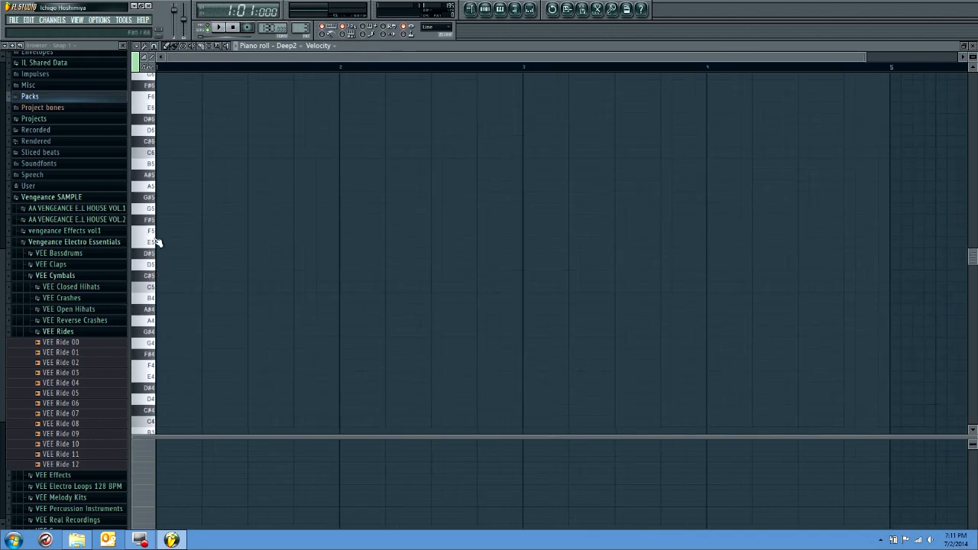
pyautogui.click(163, 287)
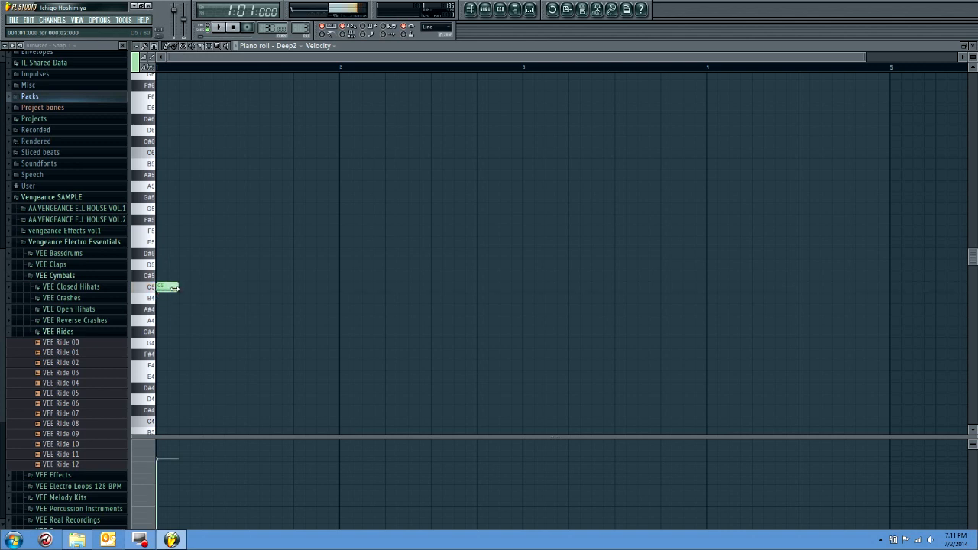
pyautogui.moveTo(192, 288); pyautogui.dragTo(206, 289)
pyautogui.click(205, 288)
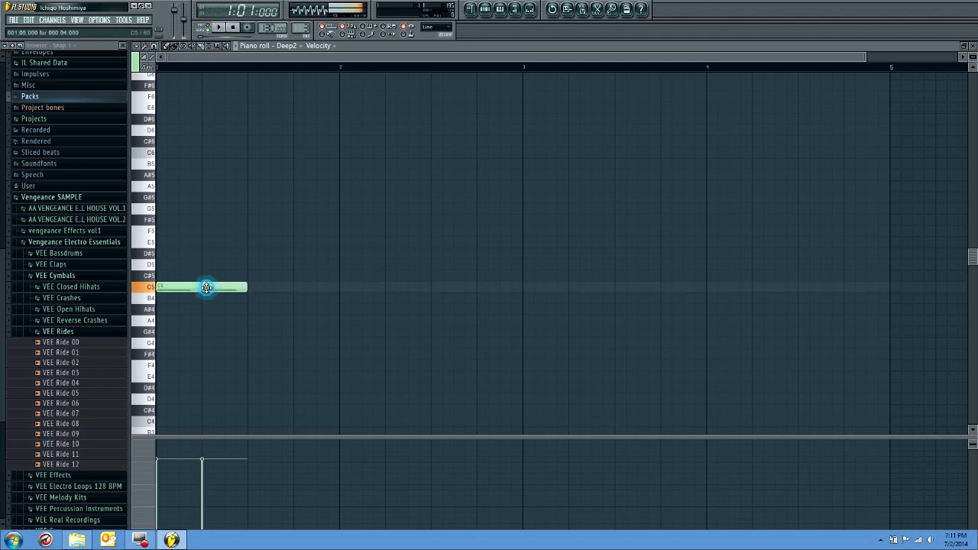
pyautogui.click(252, 287)
pyautogui.click(297, 288)
# Move all four bass notes down one octave to C4 and play the result in pattern mode
pyautogui.hotkey('ctrl', 'a')
pyautogui.moveTo(185, 288); pyautogui.dragTo(184, 421)
pyautogui.click(205, 27)
pyautogui.press('space')
pyautogui.press('space')
# Paint Pattern 3 on Track 3 of the playlist across bars 1 to 8 and start playback
pyautogui.click(476, 14)
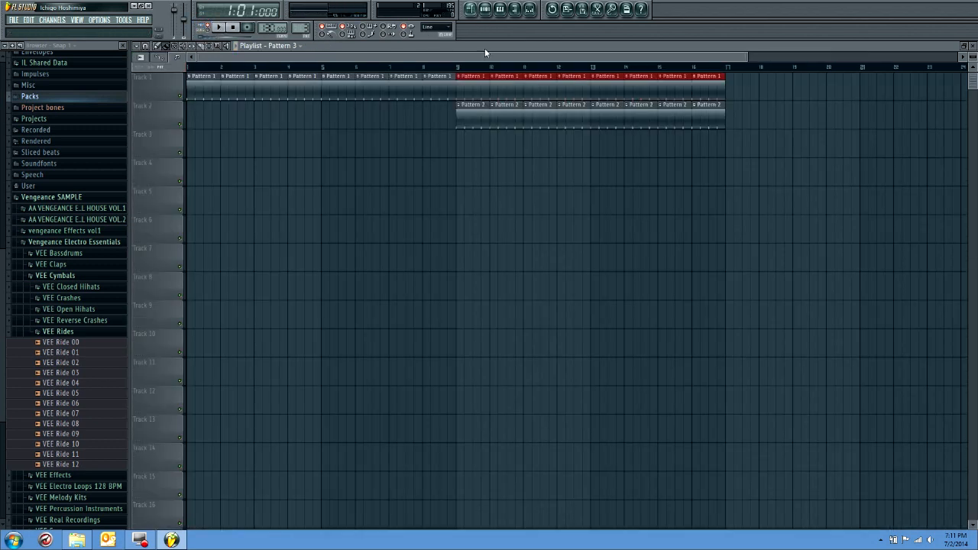
pyautogui.moveTo(194, 138); pyautogui.dragTo(431, 146)
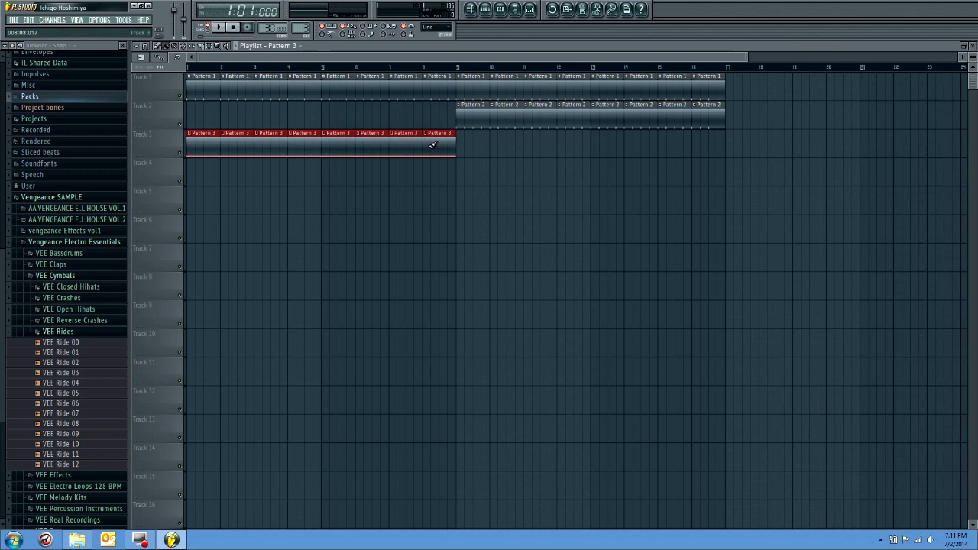
pyautogui.press('space')
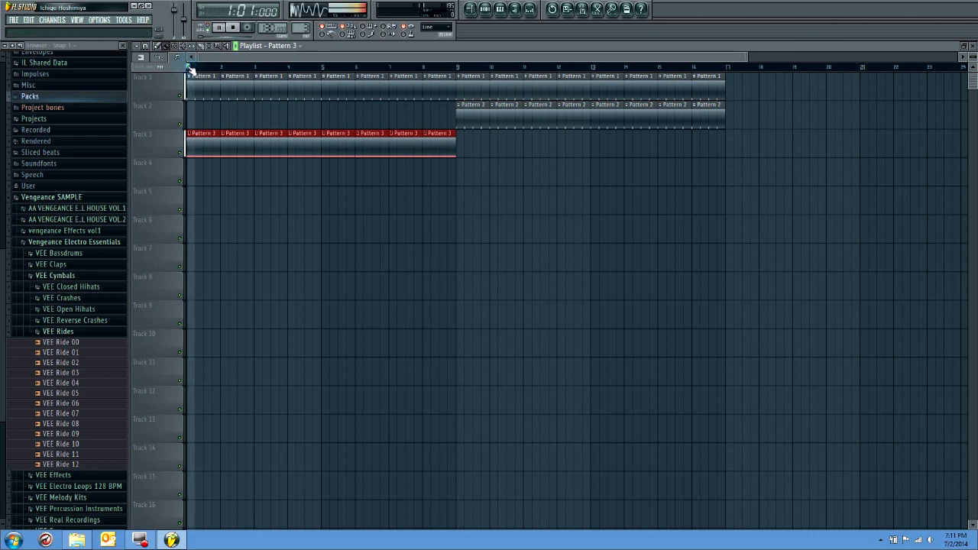
# Stop playback, erase the Pattern 3 clips from Track 3 of the playlist, and delete the Deep2 channel
pyautogui.press('space')
pyautogui.moveTo(487, 144); pyautogui.dragTo(198, 142)
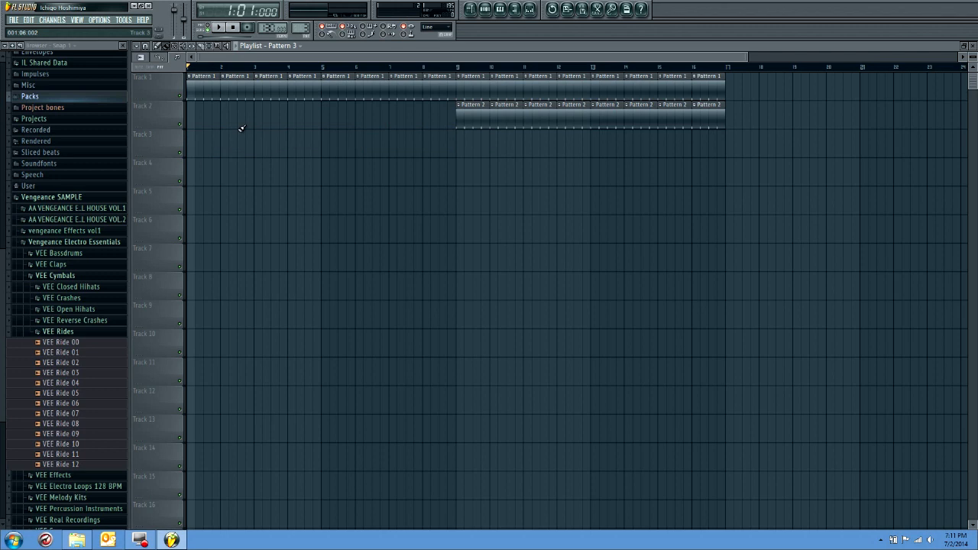
pyautogui.click(485, 9)
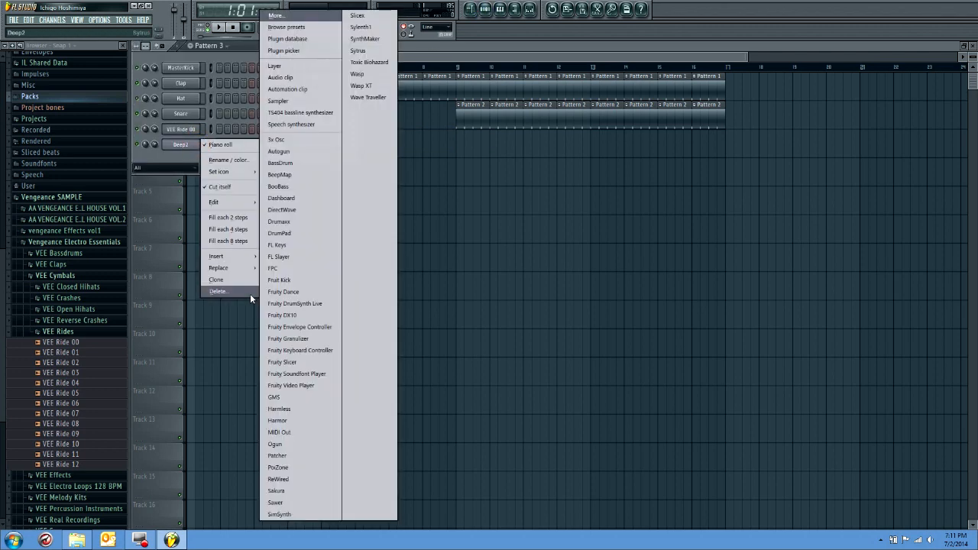
pyautogui.click(244, 292)
pyautogui.click(548, 301)
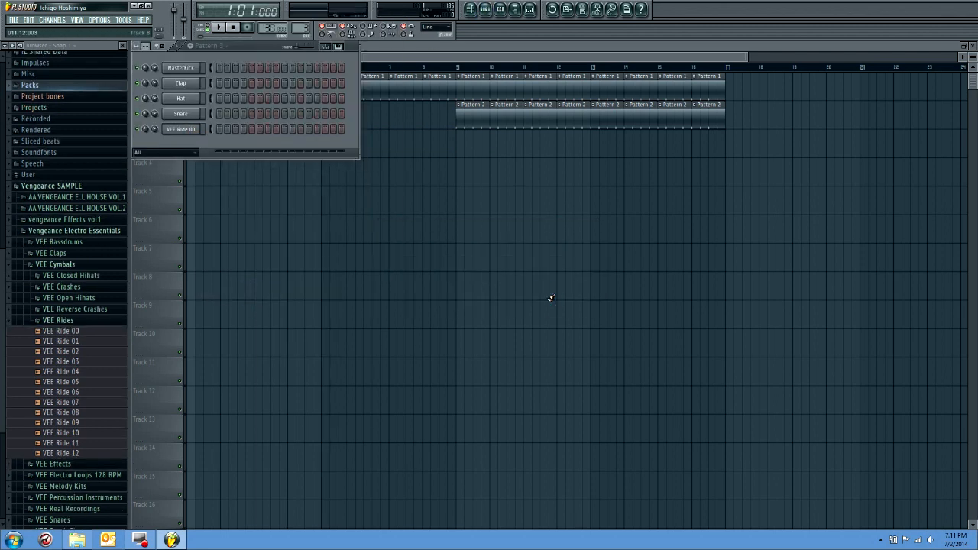
# Search the computer for "Pantheon" and place VDE3 128 BPM Pantheon Kick Root F.wav at bar 1 of Track 4
pyautogui.click(15, 540)
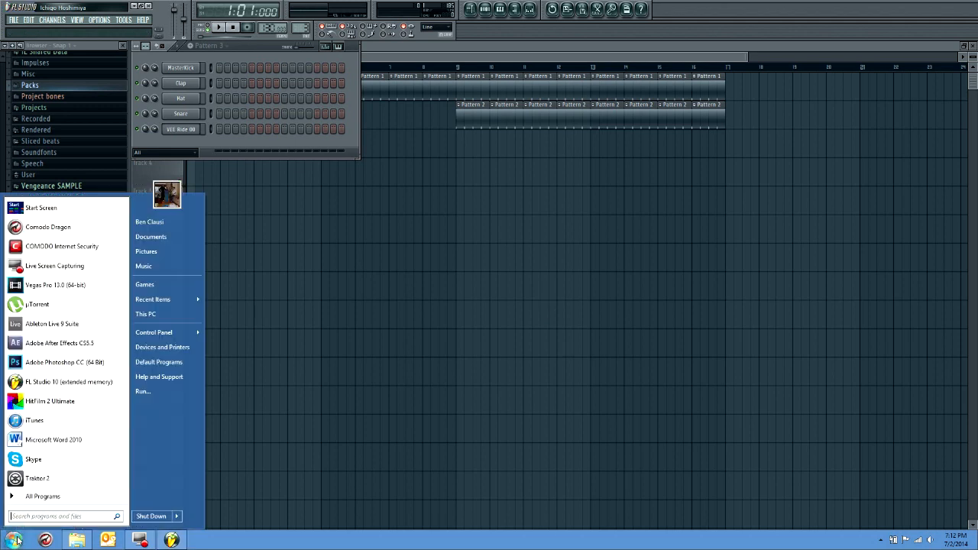
pyautogui.write('Pantheon')
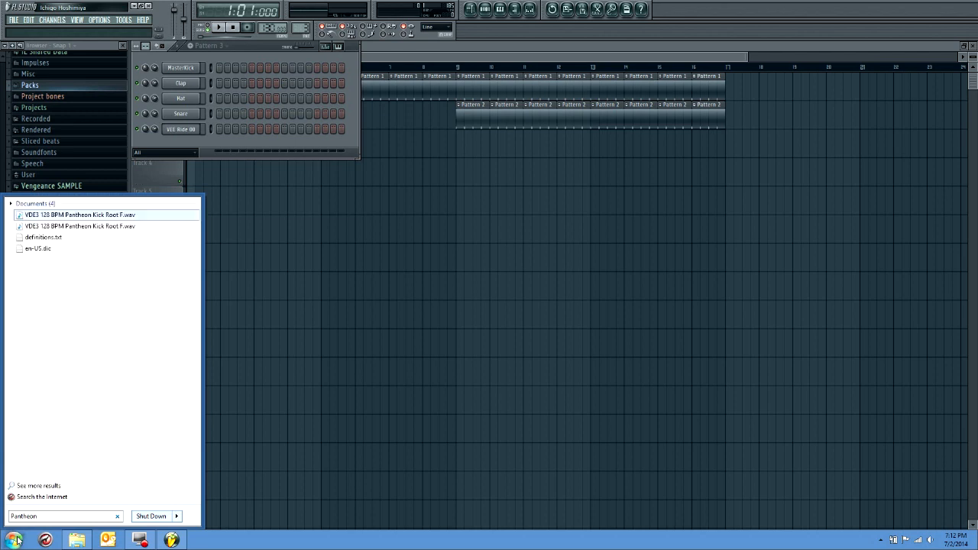
pyautogui.moveTo(103, 217); pyautogui.dragTo(232, 171)
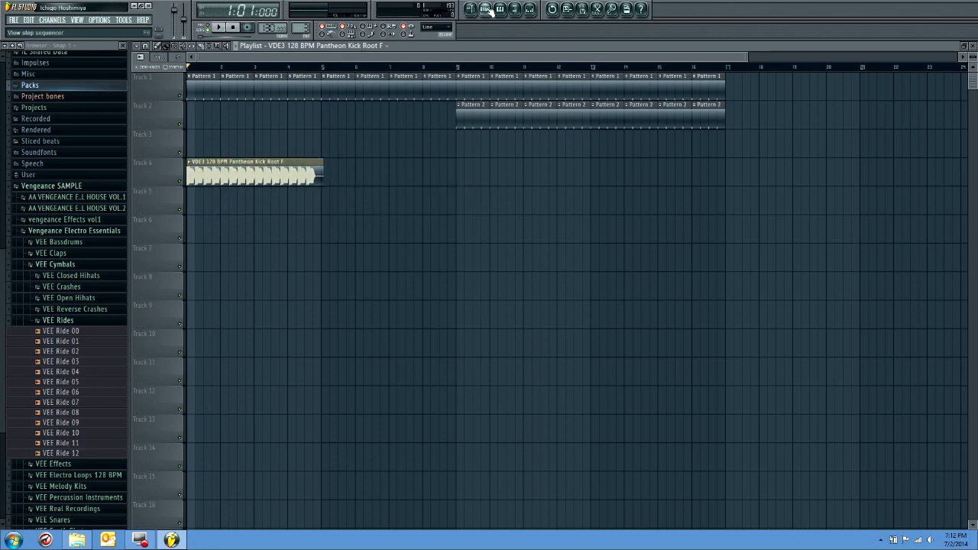
# Route the Pantheon kick loop's channel to a free mixer insert and start playback
pyautogui.doubleClick(219, 181)
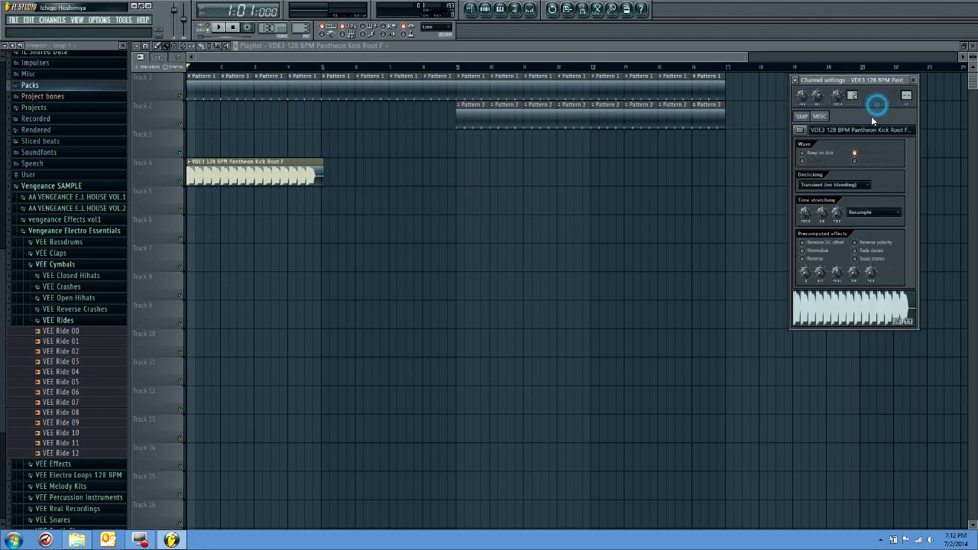
pyautogui.hotkey('ctrl', 'l')
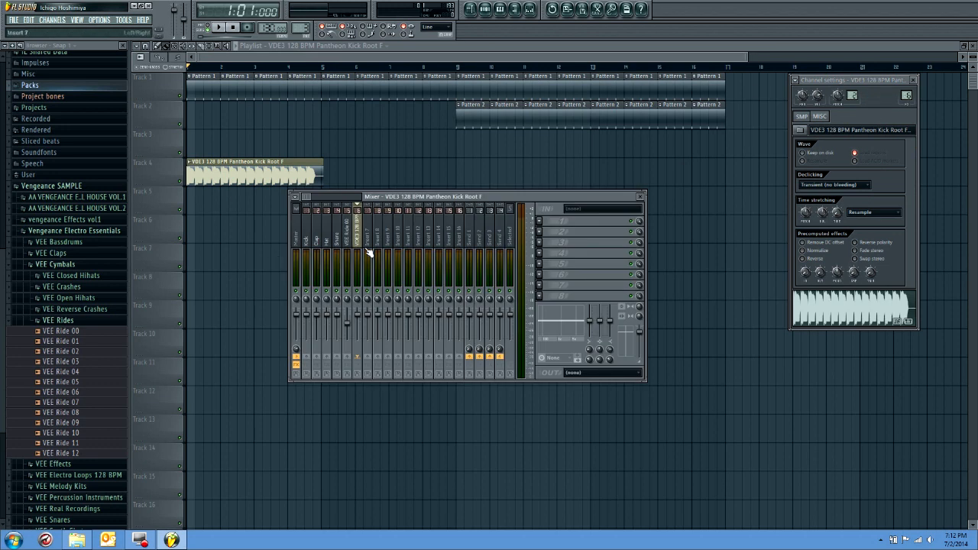
pyautogui.press('space')
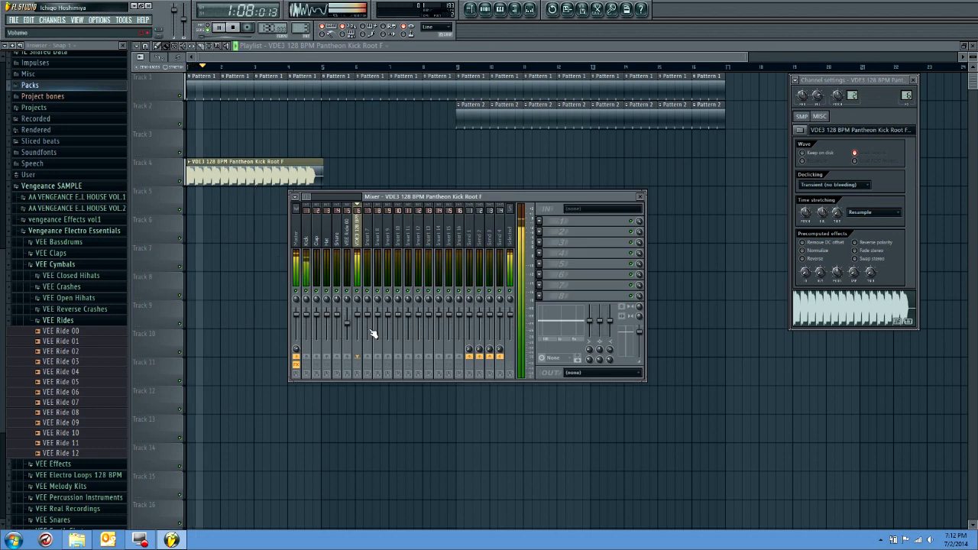
# Lower the project tempo to match the 128 BPM kick loop and replay the song
pyautogui.press('space')
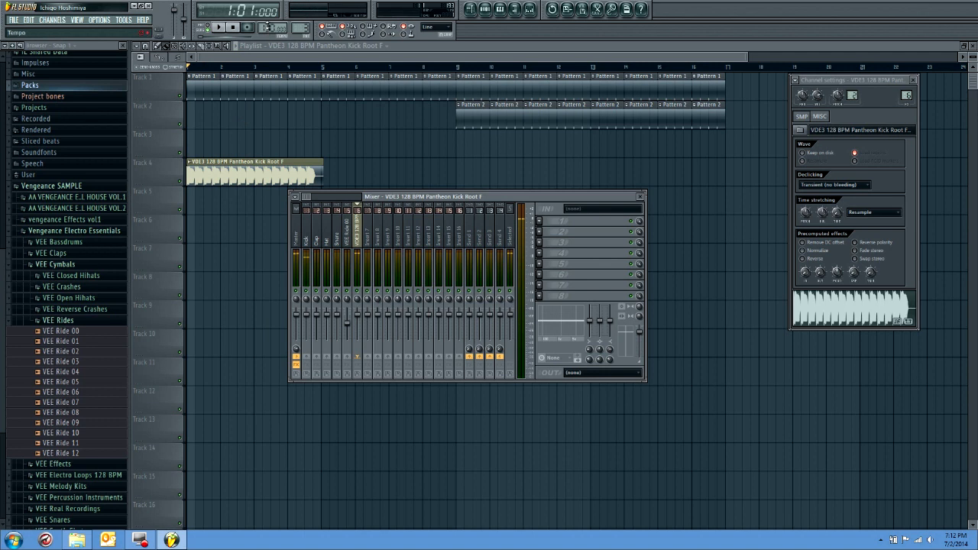
pyautogui.moveTo(268, 29); pyautogui.dragTo(268, 32)
pyautogui.press('space')
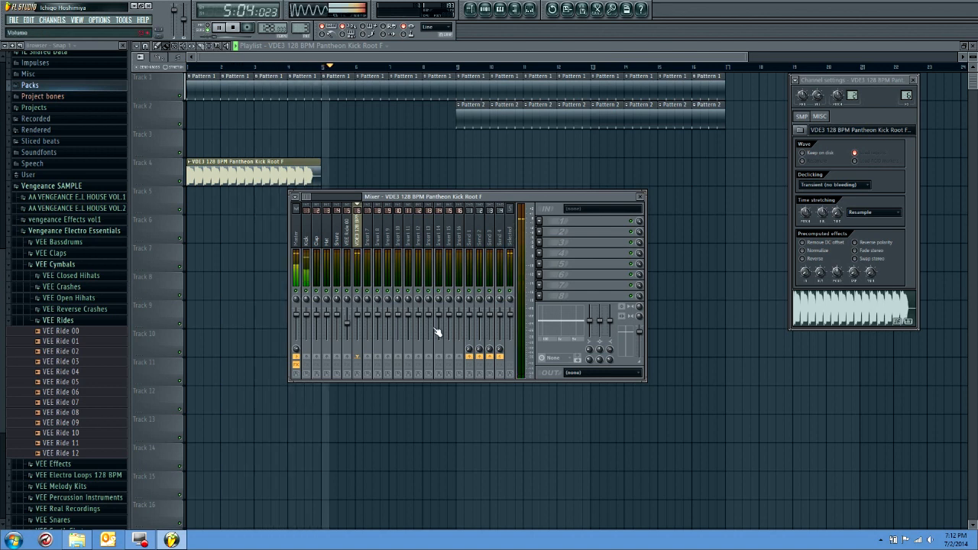
# Lower the Pantheon kick loop's mixer volume to about 66% while auditioning it, and close the open windows
pyautogui.moveTo(357, 315); pyautogui.dragTo(356, 321)
pyautogui.press('space')
pyautogui.moveTo(807, 276); pyautogui.dragTo(806, 277)
pyautogui.click(873, 275)
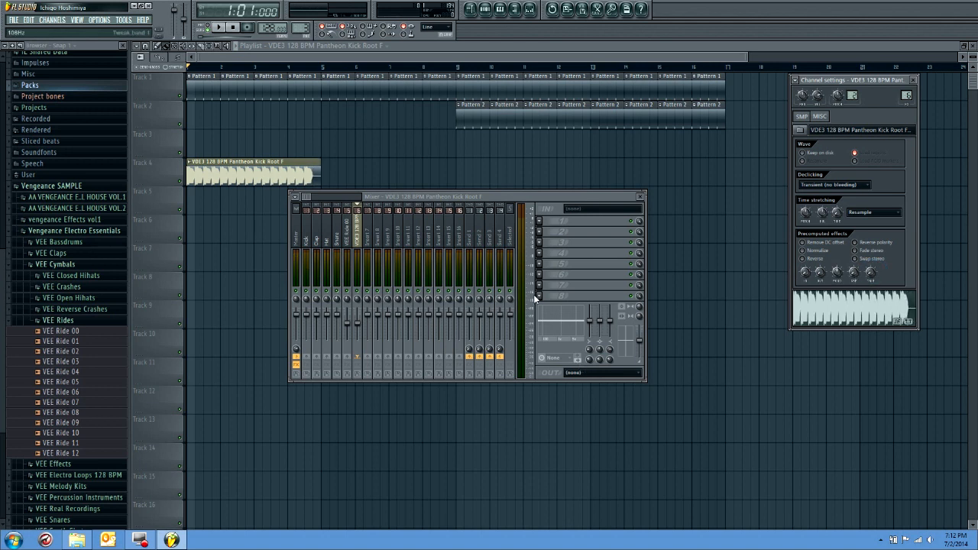
pyautogui.click(357, 323)
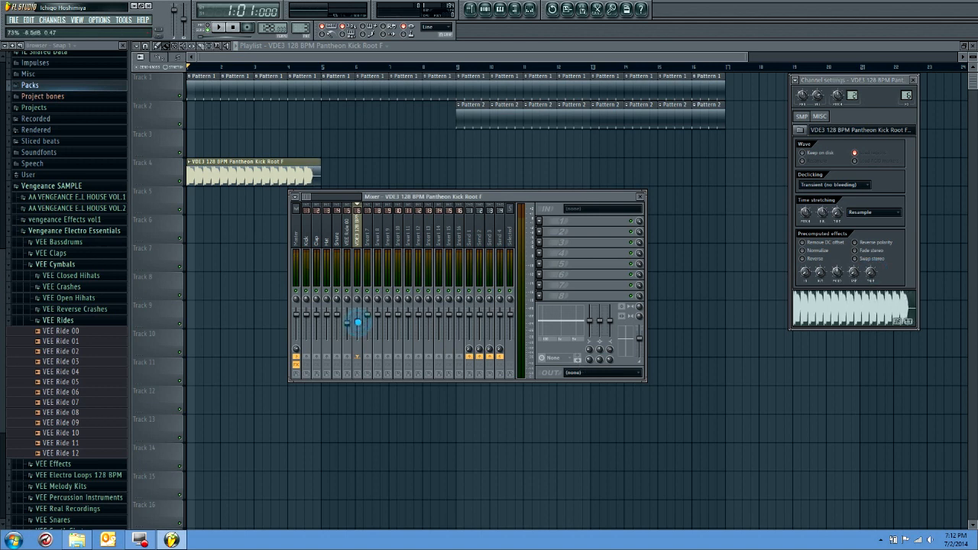
pyautogui.press('space')
pyautogui.click(357, 321)
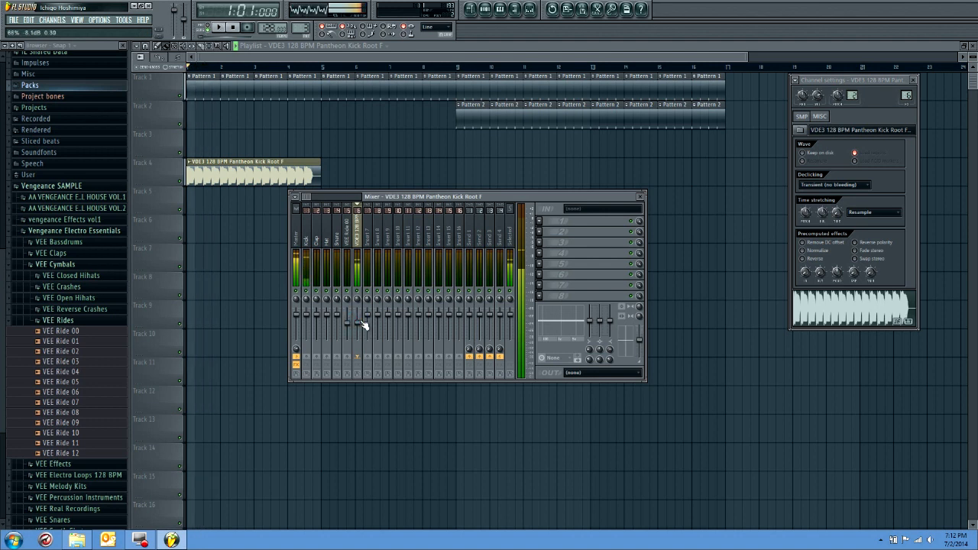
pyautogui.press('space')
pyautogui.press('F12')
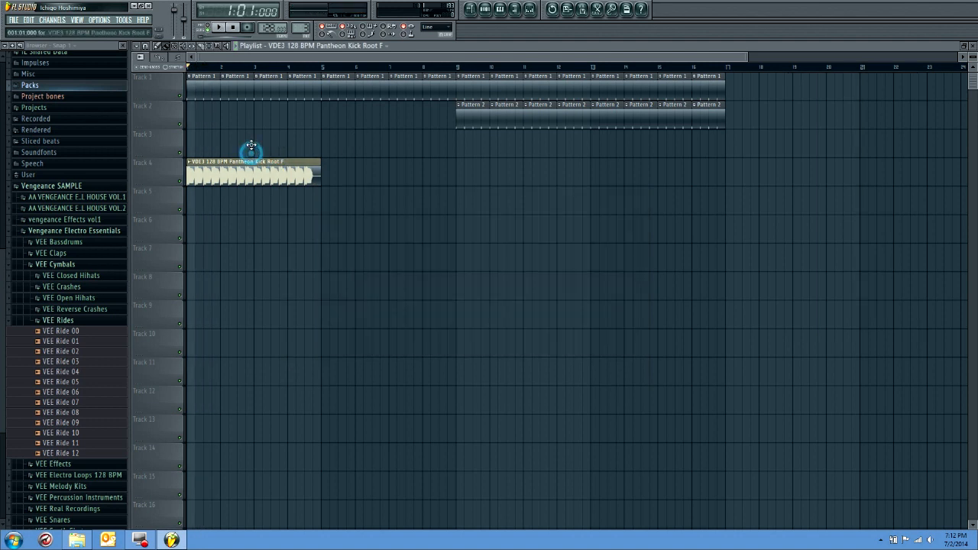
# Move the Pantheon kick loop to Track 3, repeat it through bar 16, and play the start
pyautogui.moveTo(249, 168); pyautogui.dragTo(250, 141)
pyautogui.moveTo(315, 146); pyautogui.dragTo(643, 170)
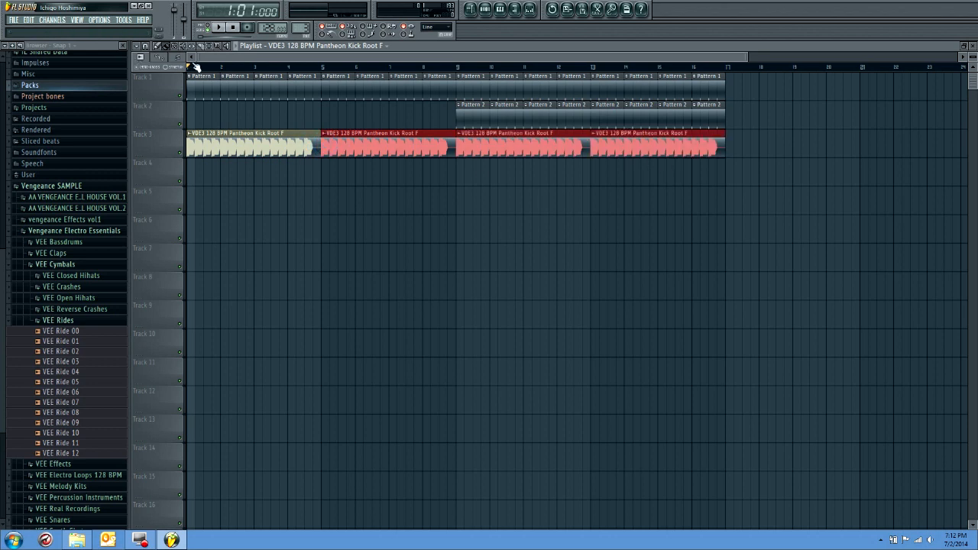
pyautogui.press('space')
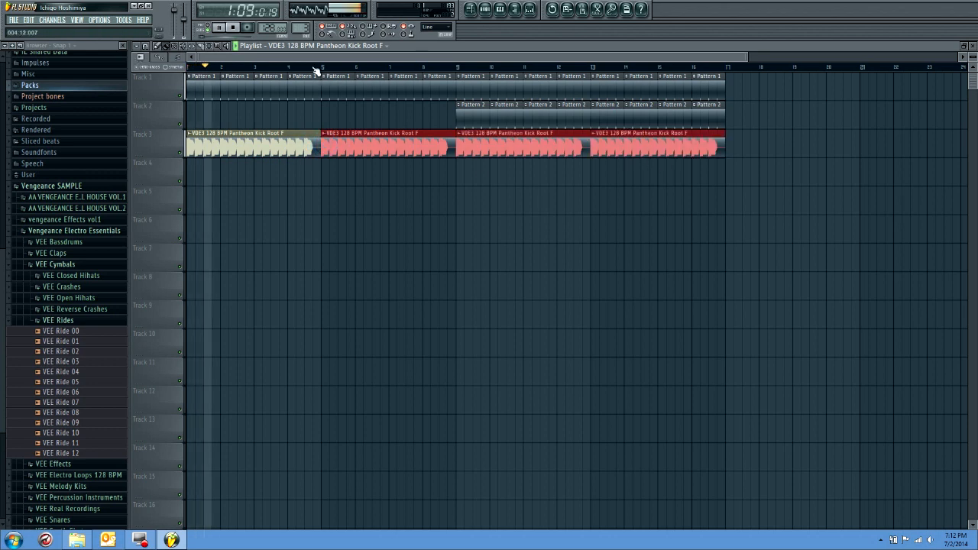
pyautogui.press('space')
# Check the channels in the step sequencer and play the arrangement from bar 1
pyautogui.click(485, 9)
pyautogui.click(172, 91)
pyautogui.click(173, 104)
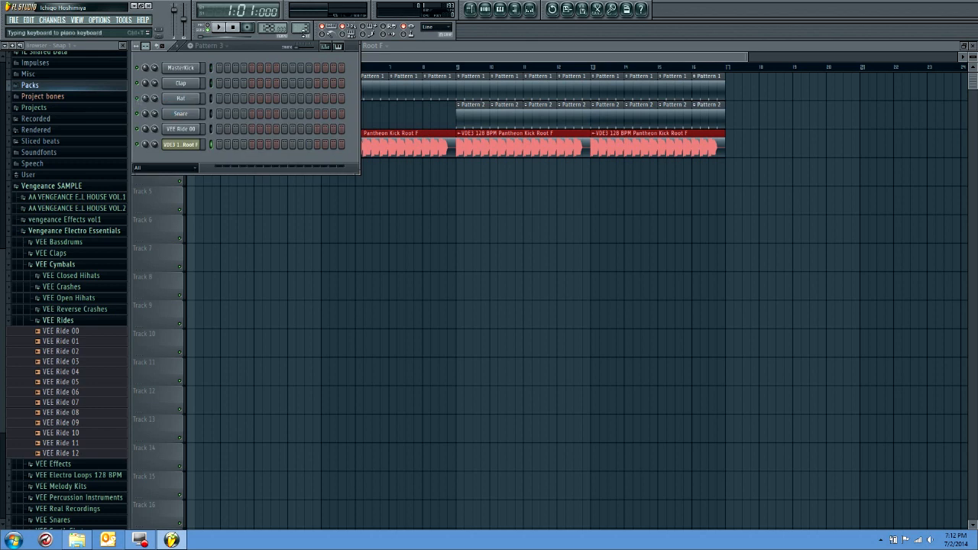
pyautogui.click(471, 9)
pyautogui.press('space')
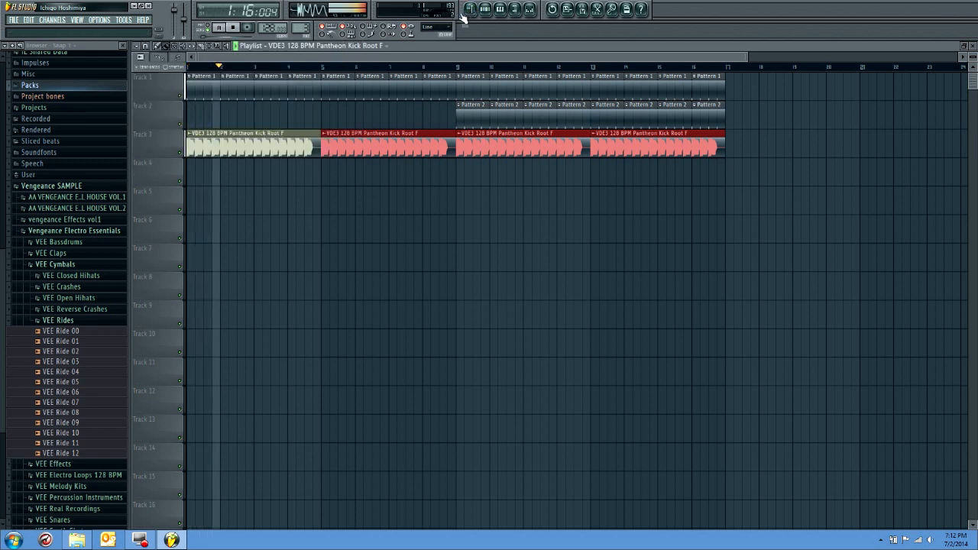
# Play the arrangement from bar 9, lower the VEE Ride 00 mixer volume to about 56%, and close the mixer
pyautogui.press('space')
pyautogui.click(460, 70)
pyautogui.press('space')
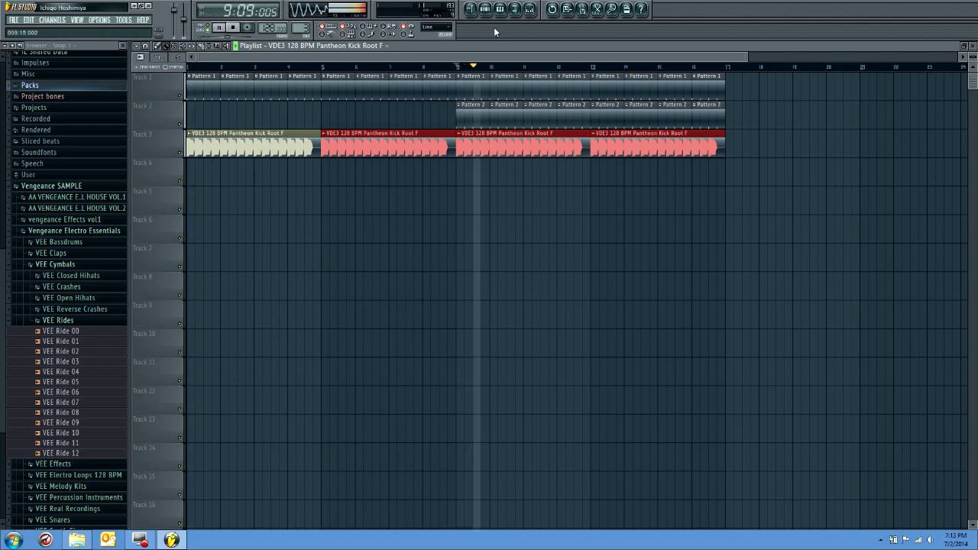
pyautogui.click(529, 9)
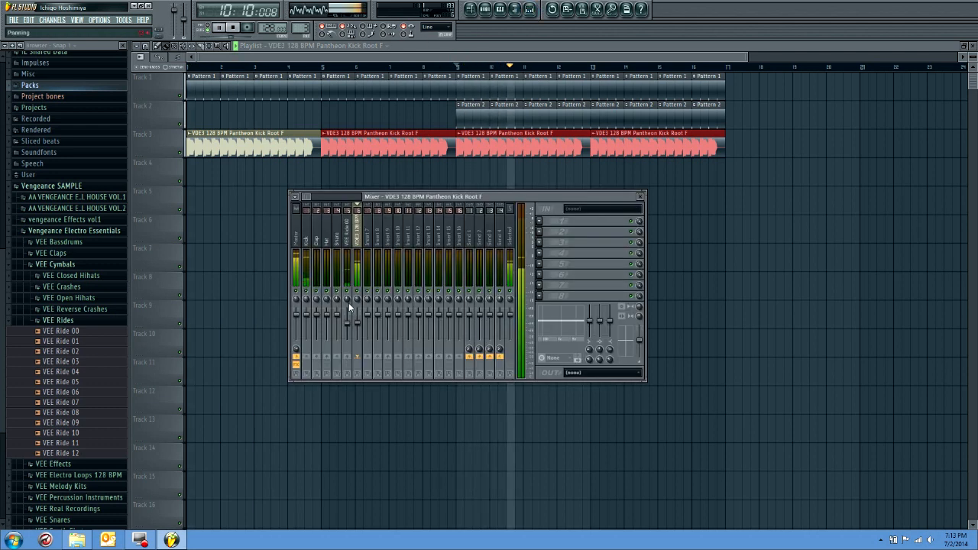
pyautogui.click(345, 331)
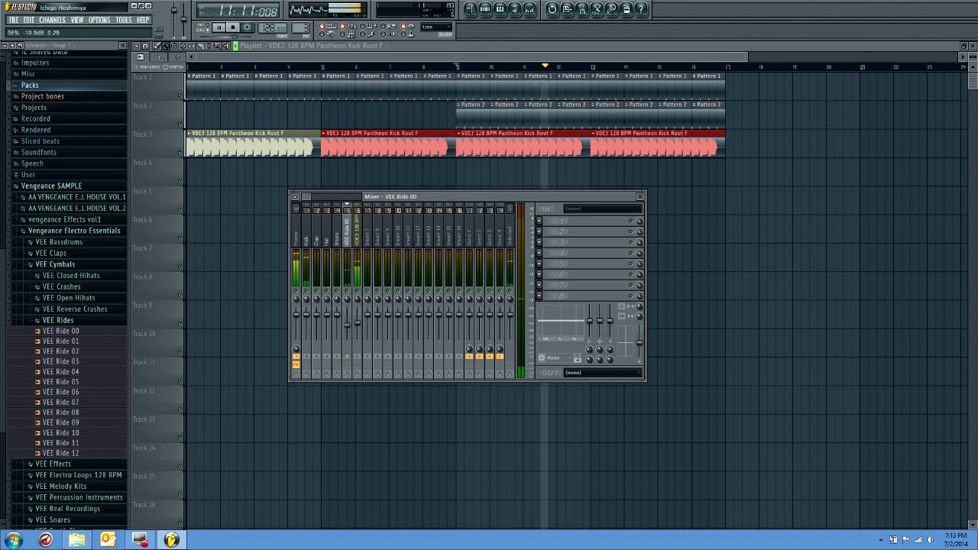
pyautogui.press('space')
pyautogui.click(640, 196)
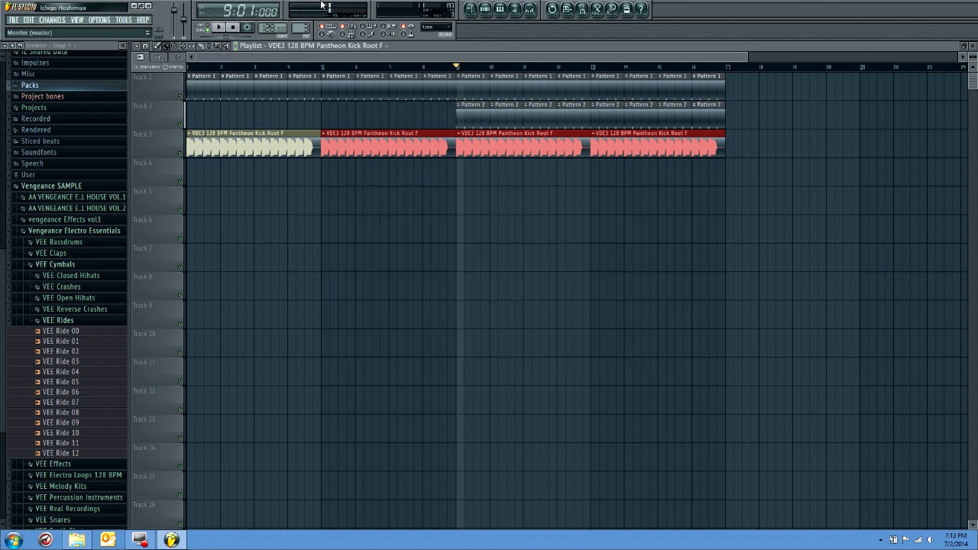
# Add a Sylenth1 instrument channel with Pattern 3 selected and audition a note on it
pyautogui.click(484, 9)
pyautogui.moveTo(304, 28); pyautogui.dragTo(303, 35)
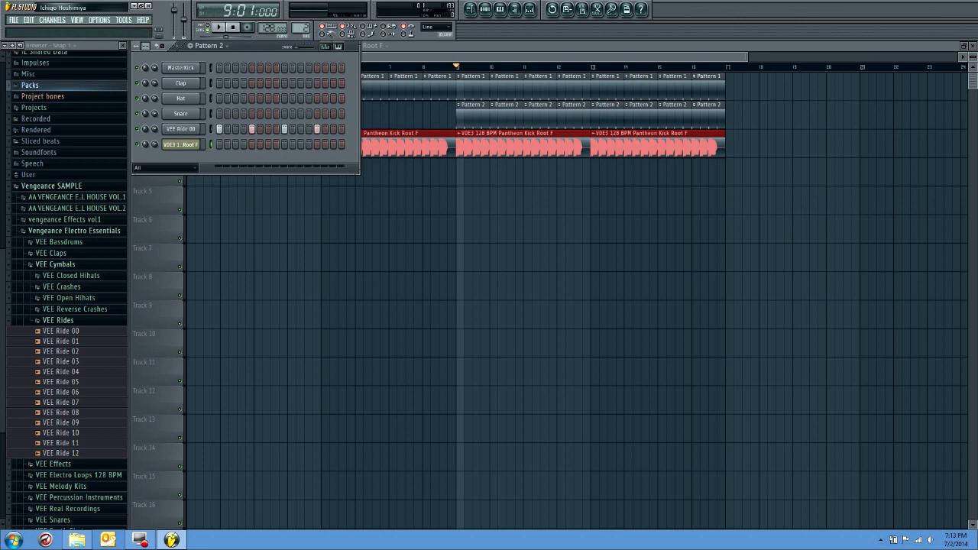
pyautogui.click(52, 20)
pyautogui.moveTo(77, 30)
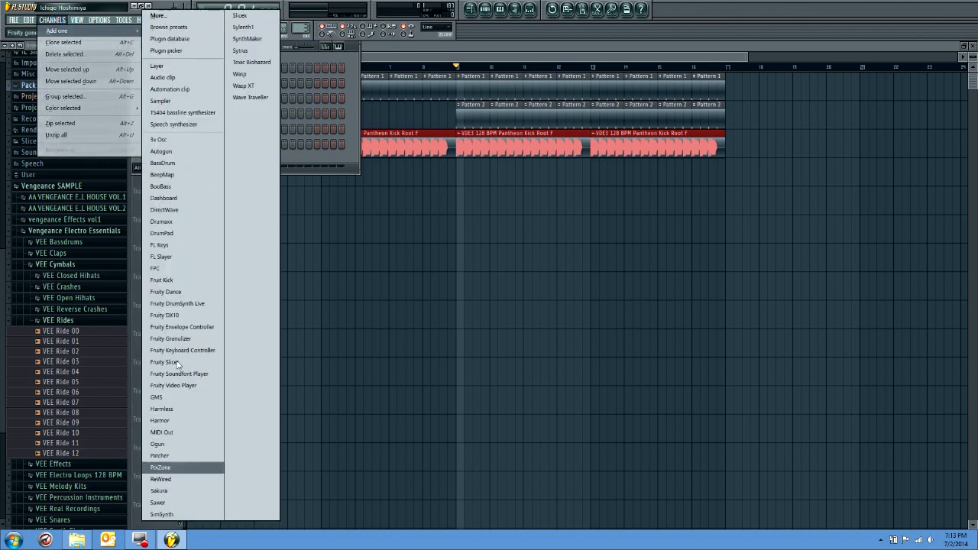
pyautogui.click(242, 27)
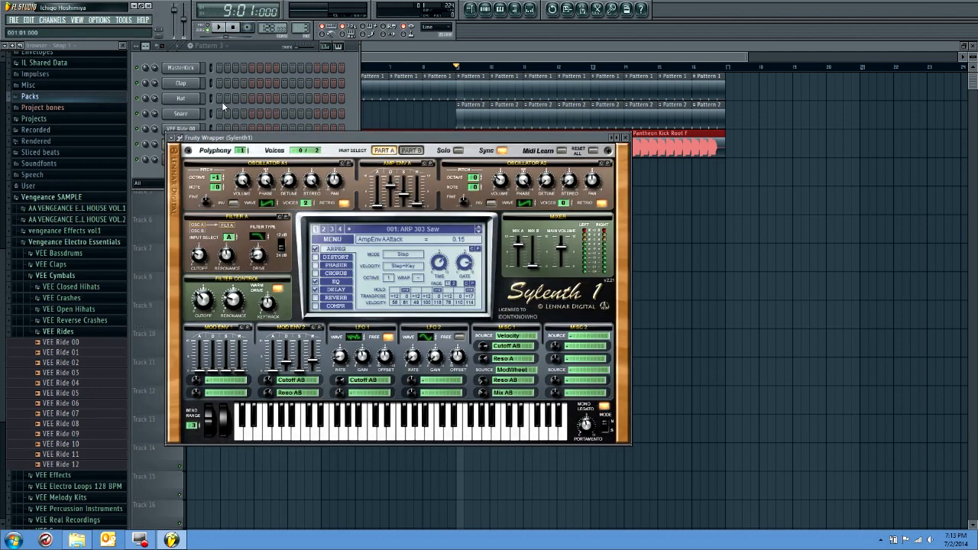
pyautogui.press('n')
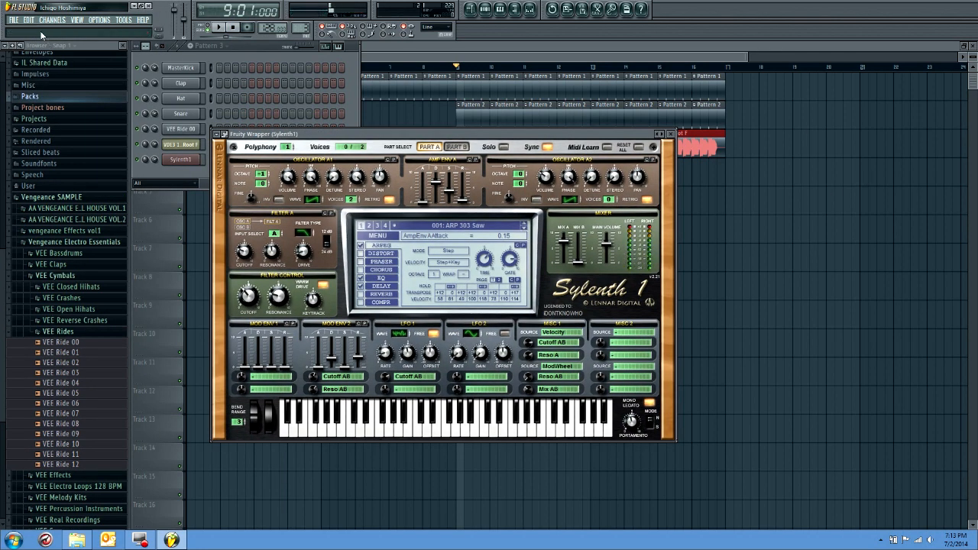
# Save the project over YouTube TUT - Big Room Drop.flp and set its project title to "YouTube Tutorial"
pyautogui.click(13, 19)
pyautogui.click(46, 69)
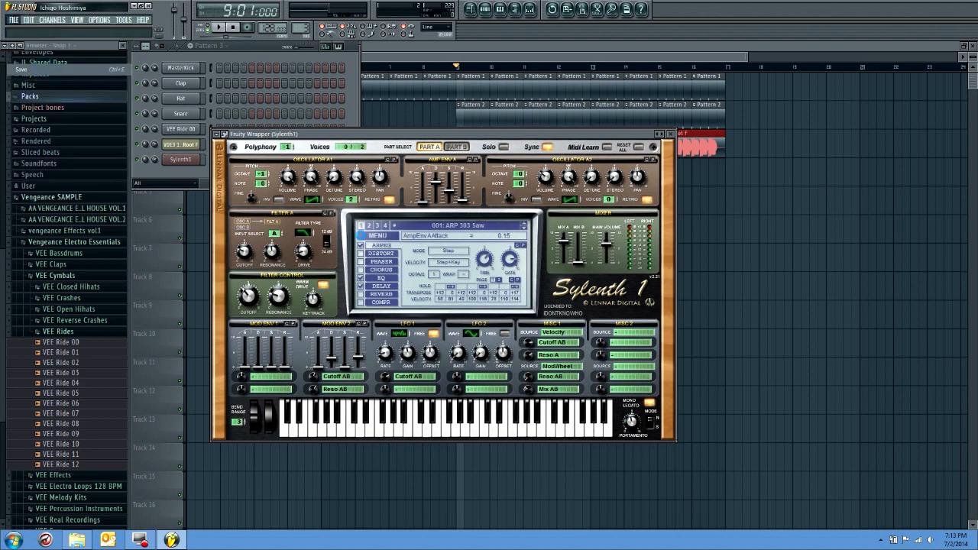
pyautogui.doubleClick(316, 140)
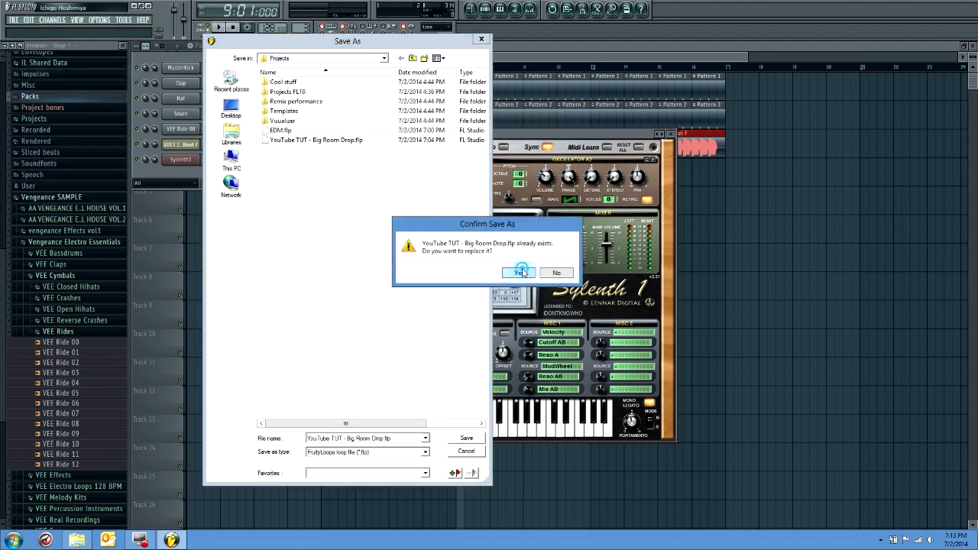
pyautogui.click(520, 273)
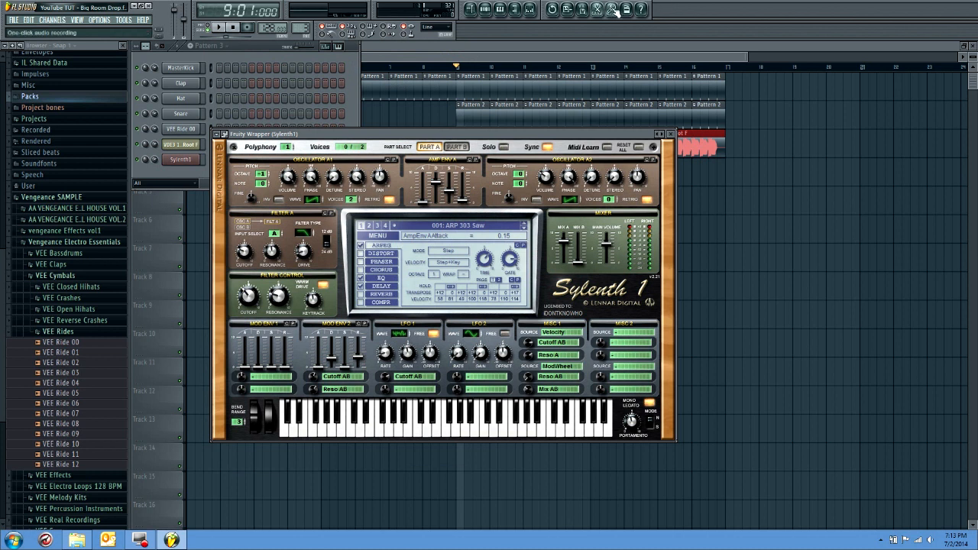
pyautogui.press('F11')
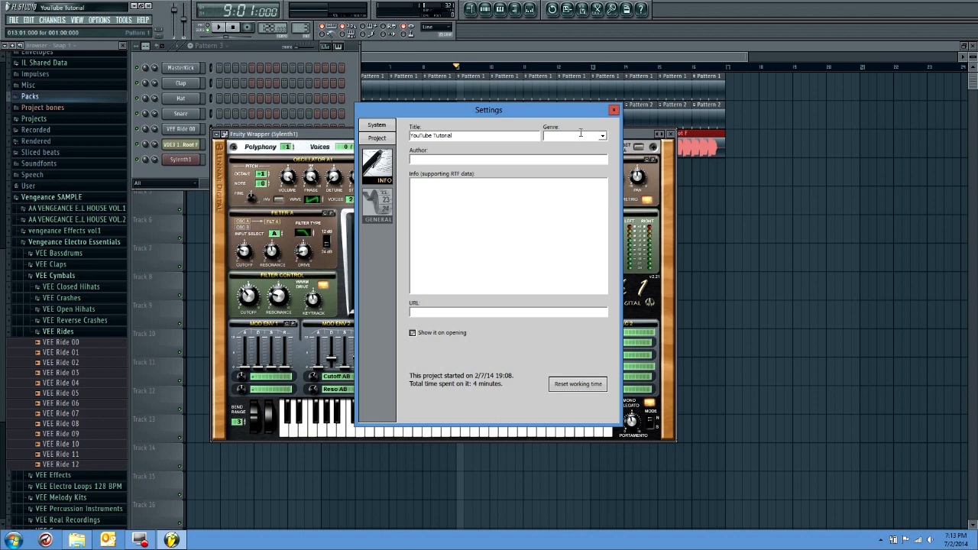
pyautogui.click(613, 112)
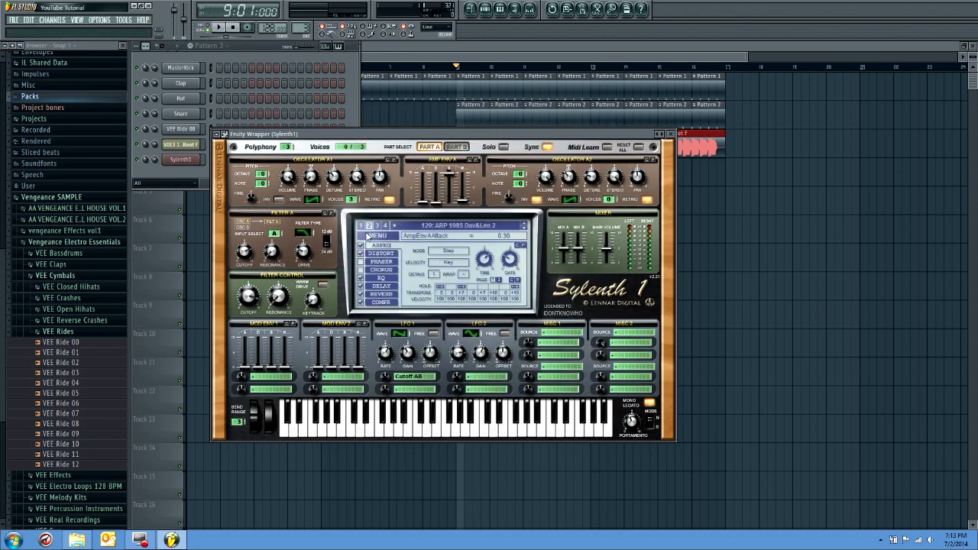
# Load the Lead Drop.fxp preset into Sylenth1 from the 1K Likes Soundbank folder within VstPlugins\Sylenth1\SoundBanks
pyautogui.click(373, 236)
pyautogui.click(378, 252)
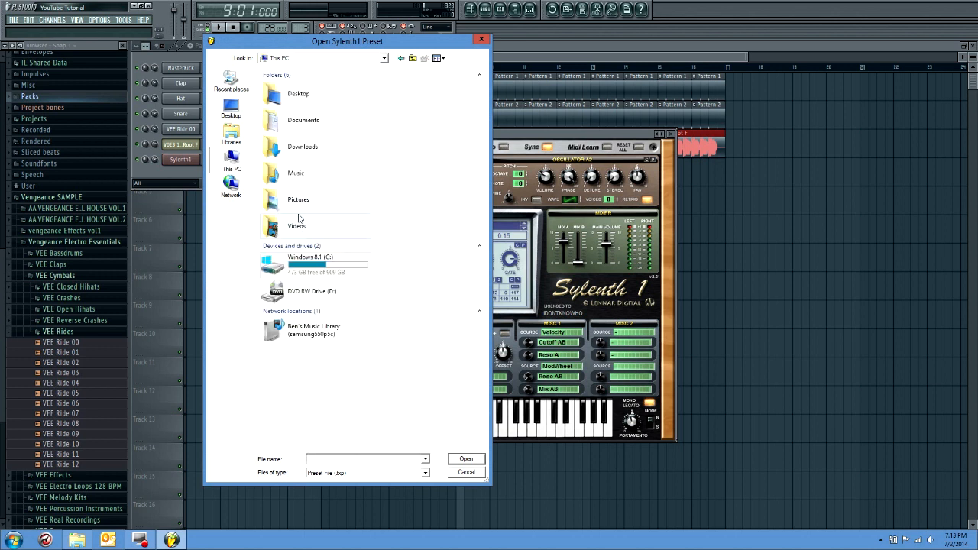
pyautogui.doubleClick(301, 269)
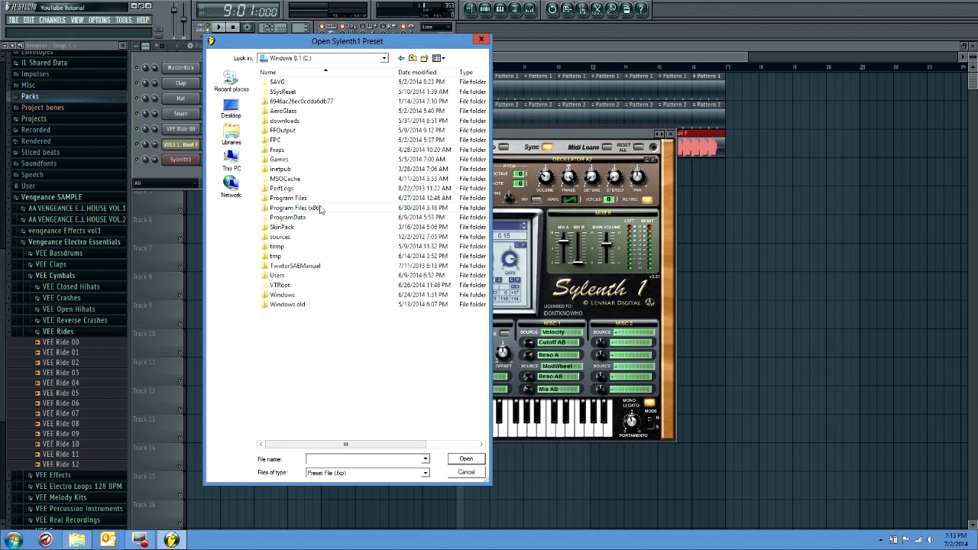
pyautogui.doubleClick(320, 209)
pyautogui.scroll(-12, 320, 209)
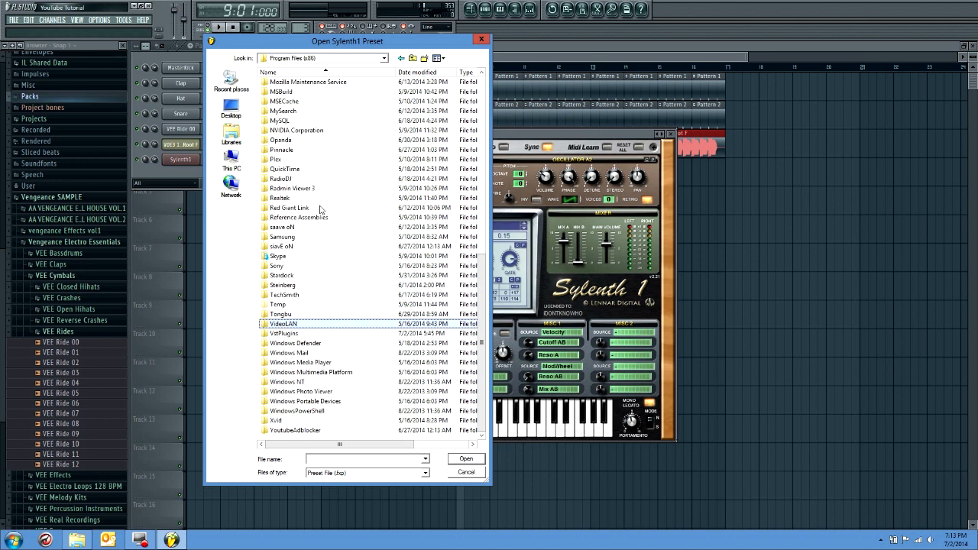
pyautogui.click(308, 227)
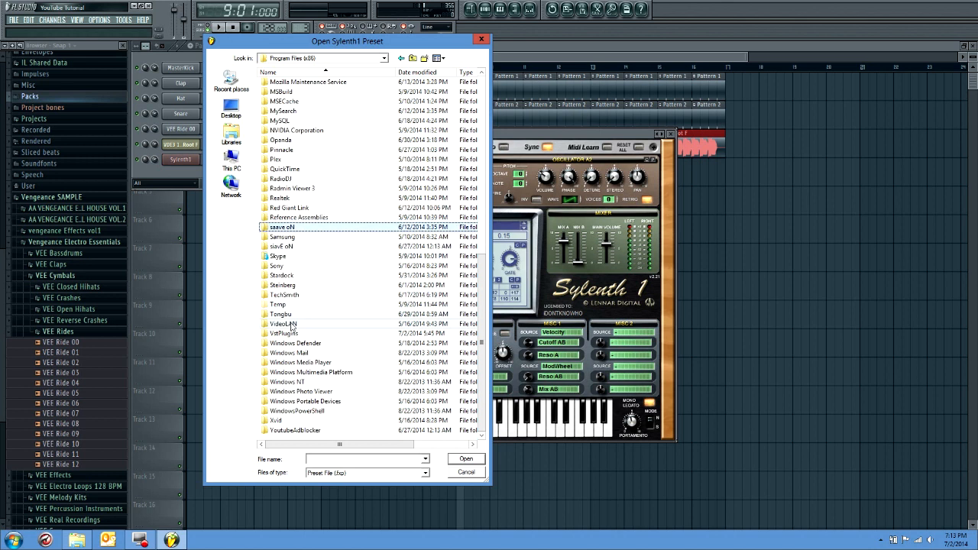
pyautogui.doubleClick(295, 334)
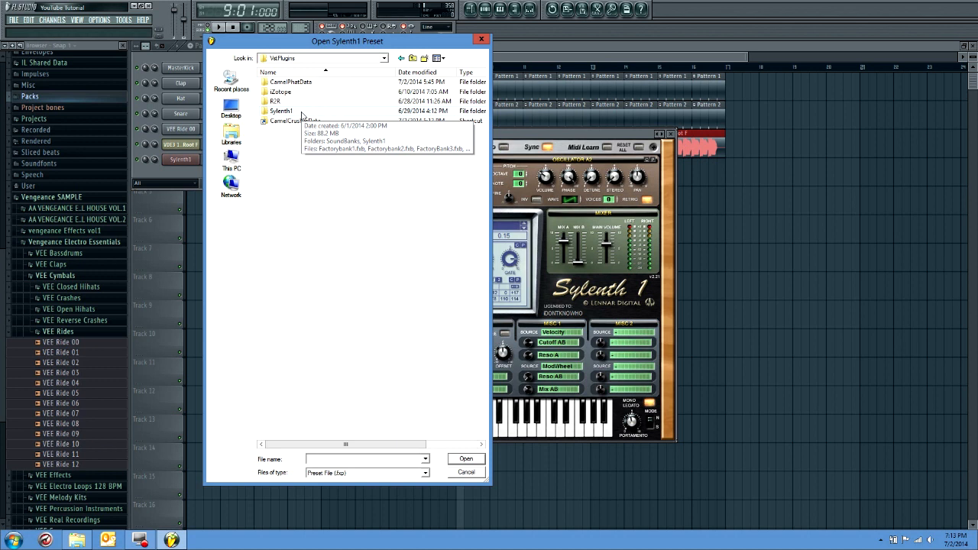
pyautogui.doubleClick(301, 113)
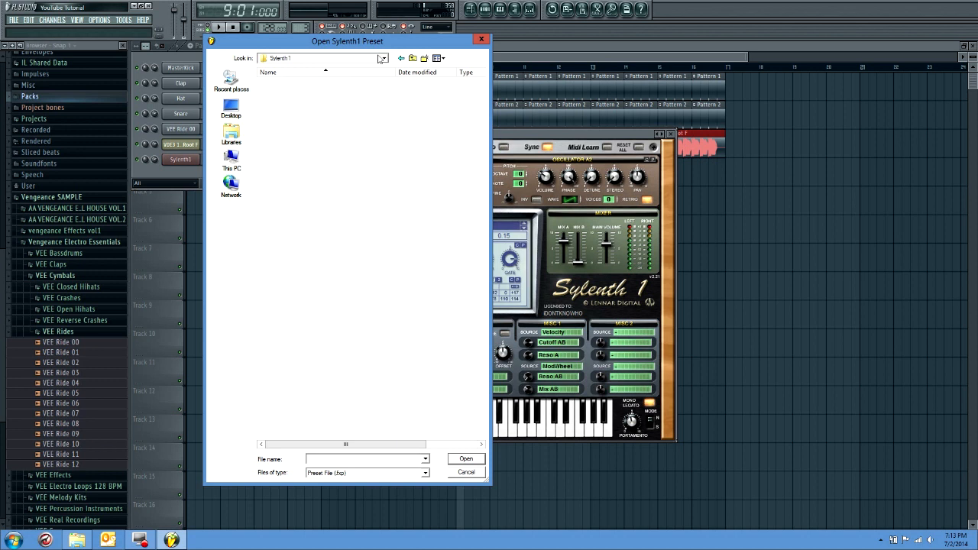
pyautogui.doubleClick(354, 84)
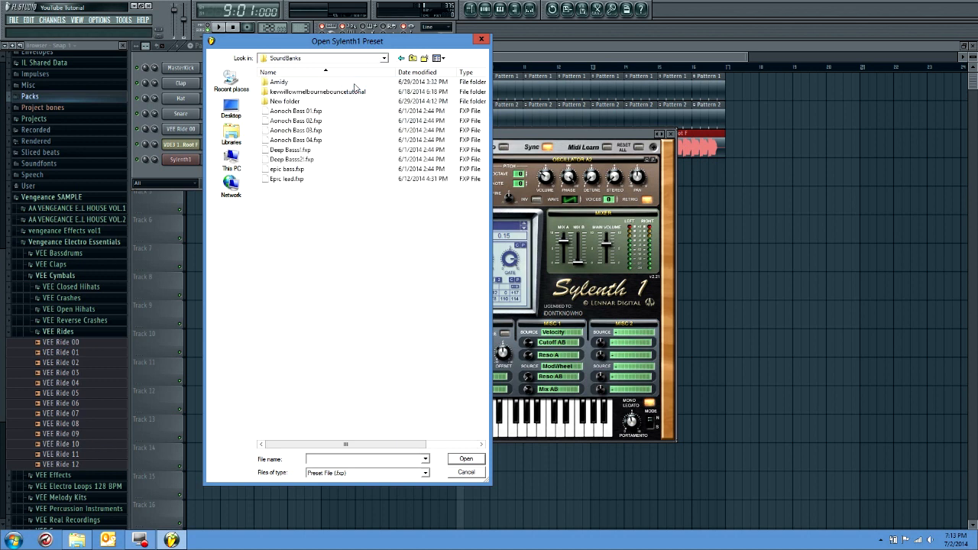
pyautogui.doubleClick(349, 82)
pyautogui.doubleClick(344, 81)
pyautogui.doubleClick(306, 198)
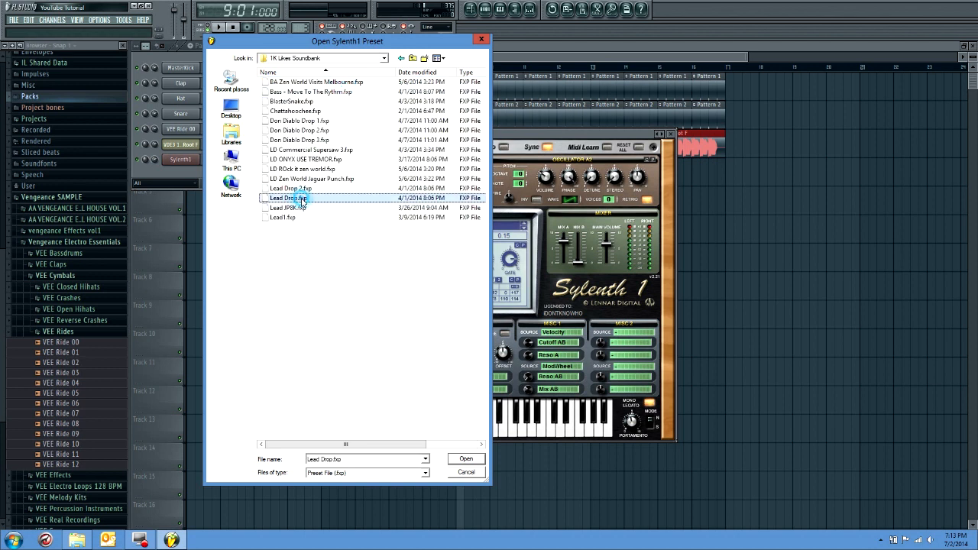
# Audition several notes with the loaded lead preset
pyautogui.press('y')
pyautogui.press('i')
pyautogui.press('t')
pyautogui.press('y')
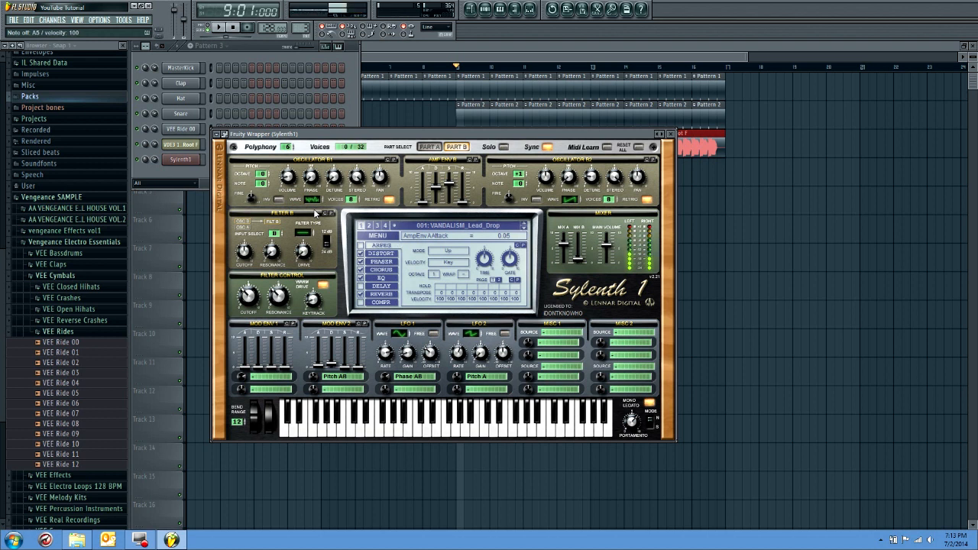
pyautogui.press('x')
# Route the Sylenth1 channel to its own mixer track, lower that track to about -2.7 dB, and open the channel's piano roll
pyautogui.click(188, 162)
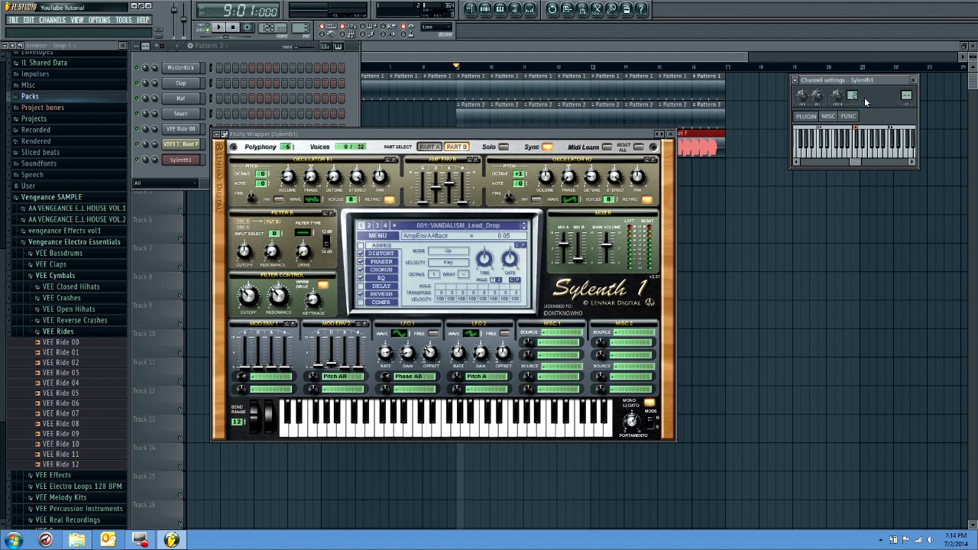
pyautogui.press('F9')
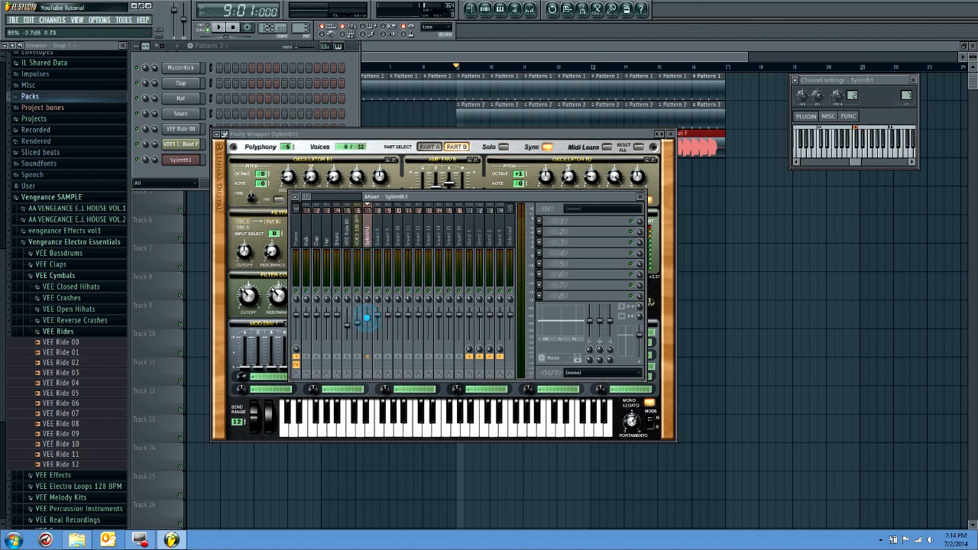
pyautogui.rightClick(203, 168)
pyautogui.click(218, 162)
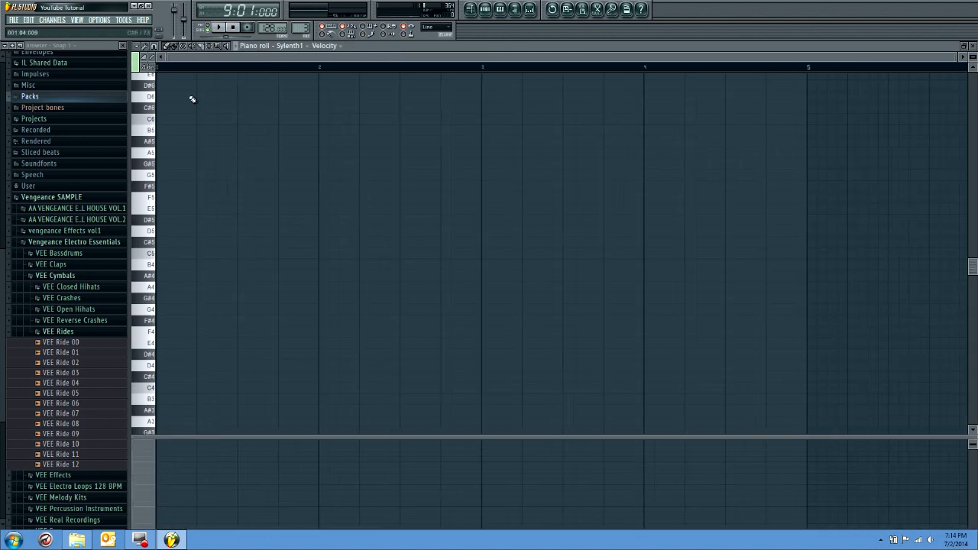
pyautogui.click(135, 46)
pyautogui.moveTo(147, 57)
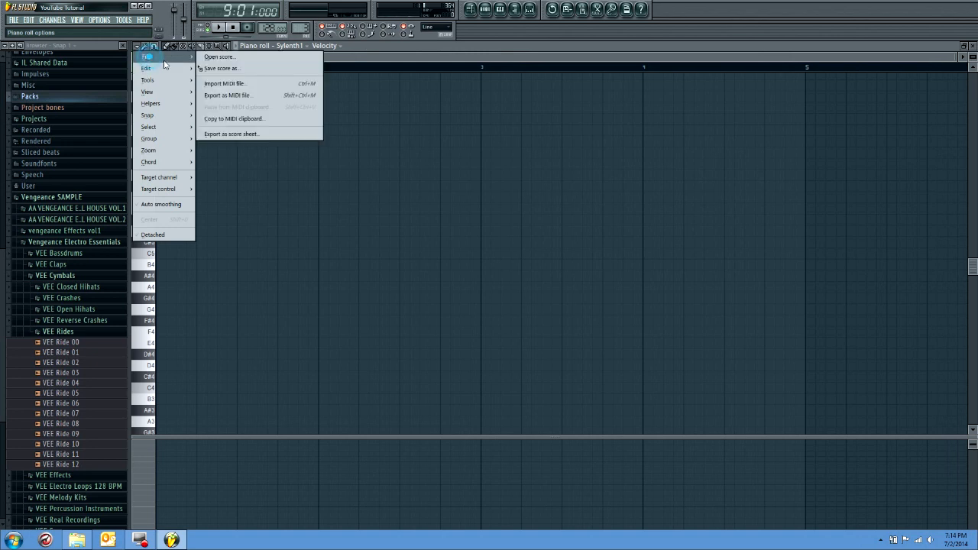
pyautogui.click(230, 81)
pyautogui.click(231, 159)
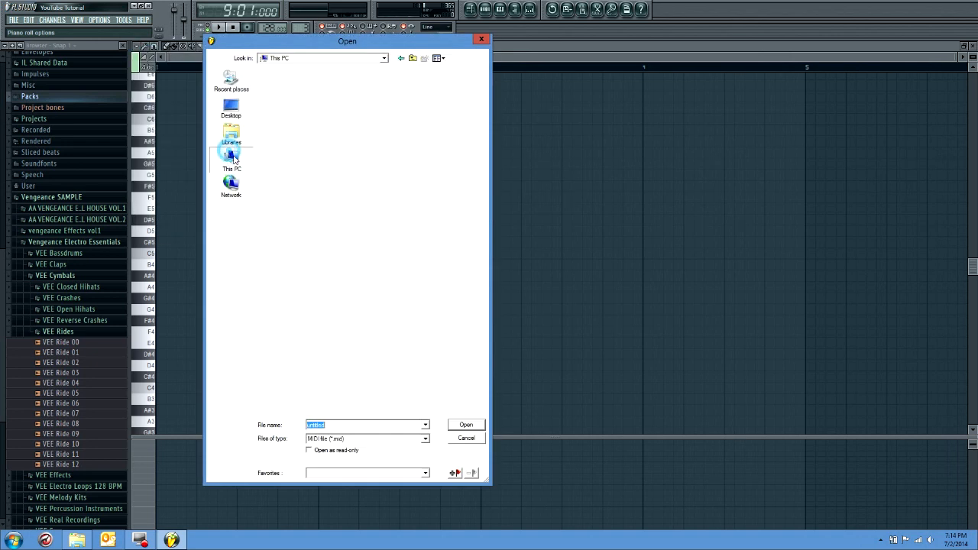
pyautogui.doubleClick(311, 265)
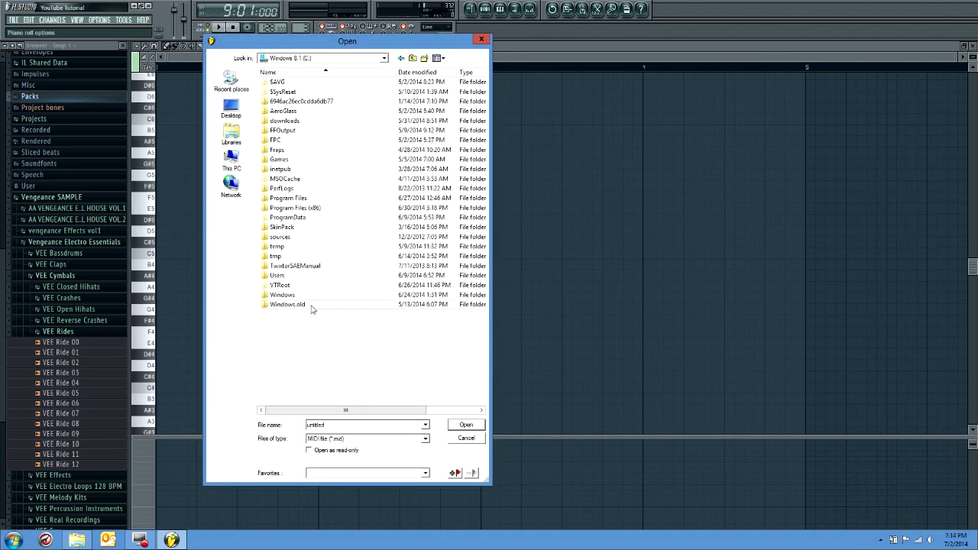
pyautogui.click(478, 438)
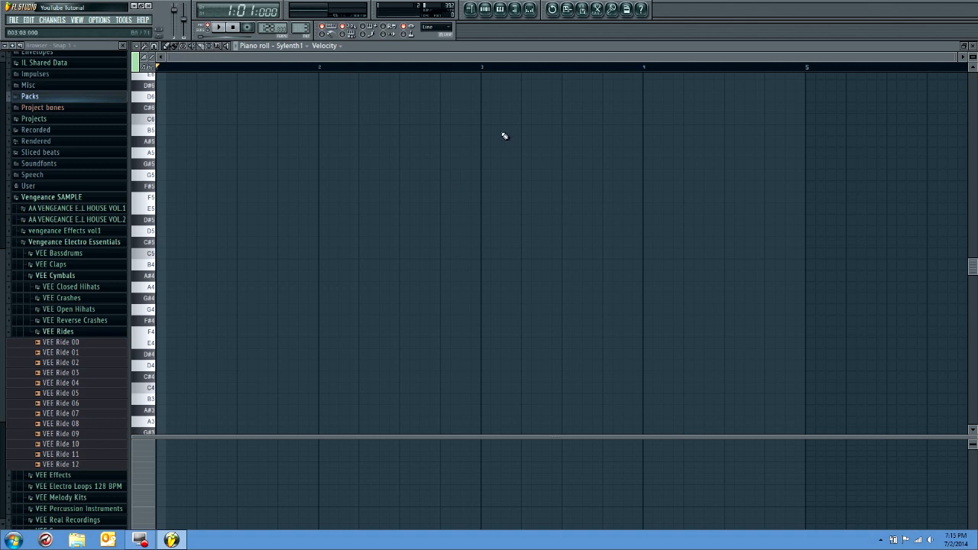
# Import Midi 9.mid from the Midi folder into the Sylenth1 piano roll
pyautogui.hotkey('ctrl', 'm')
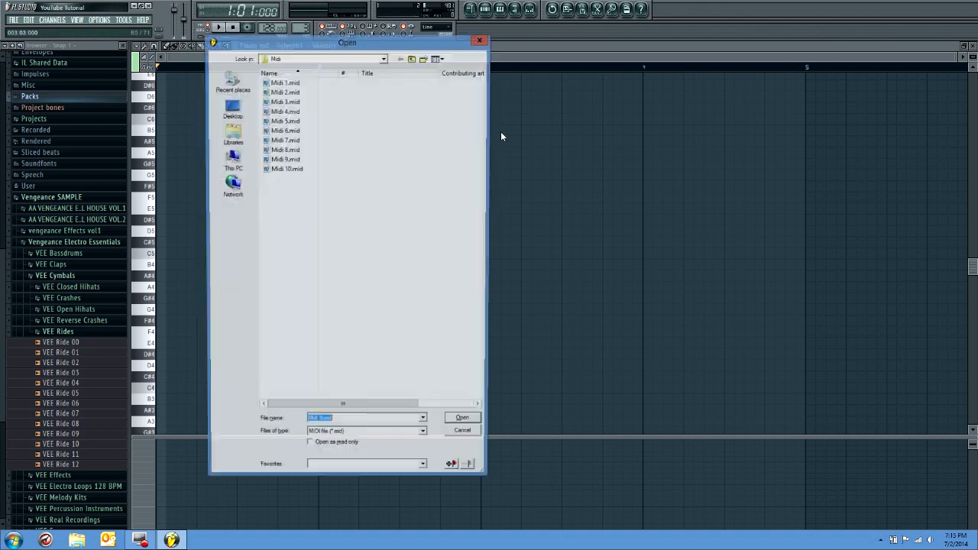
pyautogui.doubleClick(288, 160)
pyautogui.scroll(-3, 250, 271)
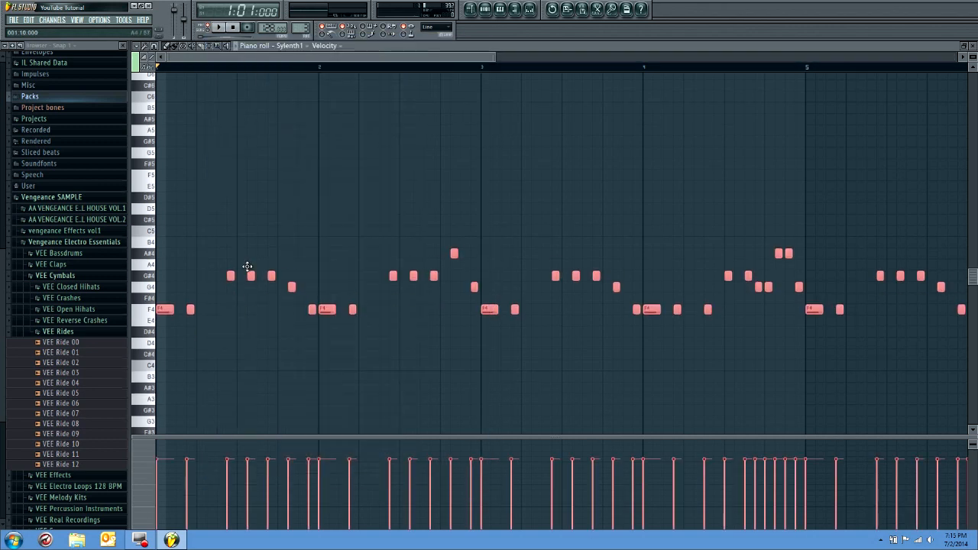
pyautogui.scroll(-3, 254, 271)
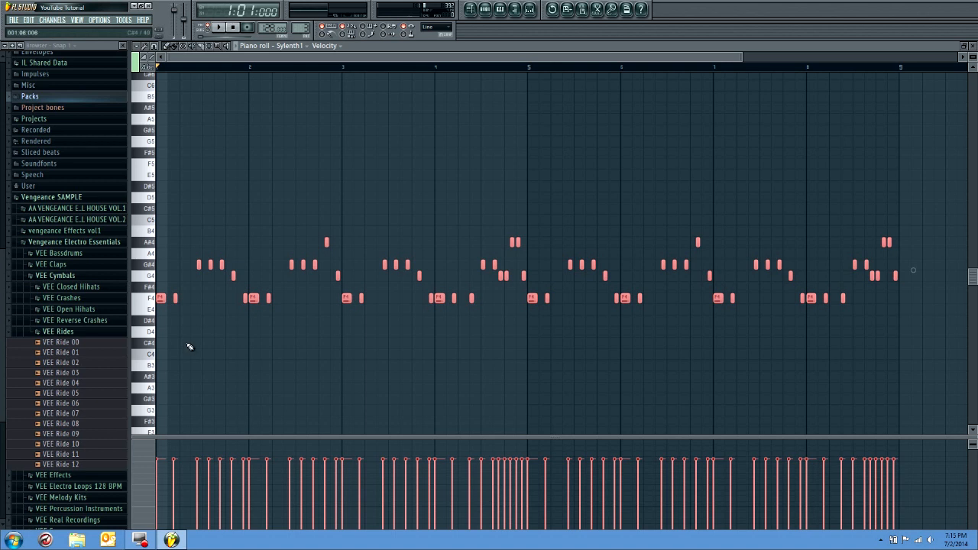
pyautogui.click(173, 356)
pyautogui.click(197, 354)
pyautogui.moveTo(217, 324); pyautogui.dragTo(230, 332)
pyautogui.click(279, 370)
pyautogui.click(281, 375)
pyautogui.rightClick(283, 366)
pyautogui.rightClick(283, 376)
pyautogui.rightClick(236, 332)
pyautogui.rightClick(201, 354)
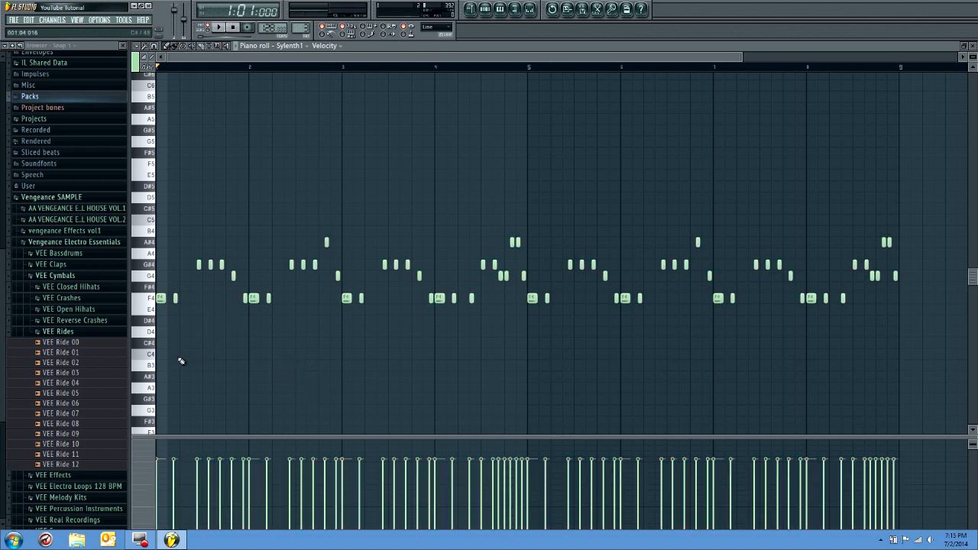
# Play the imported Sylenth1 melody in the piano roll and stop playback
pyautogui.press('XF86AudioLowerVolume')
pyautogui.press('XF86AudioRaiseVolume')
pyautogui.click(221, 29)
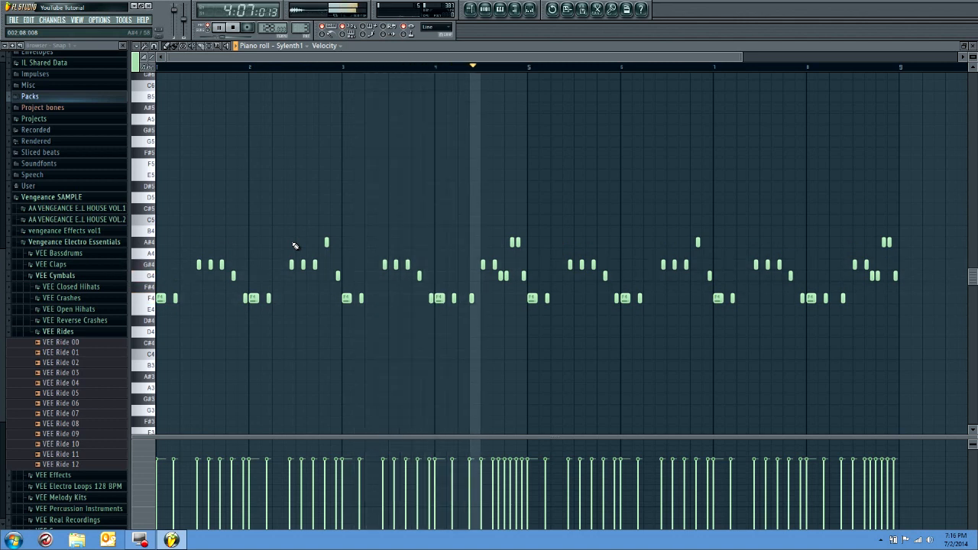
pyautogui.press('space')
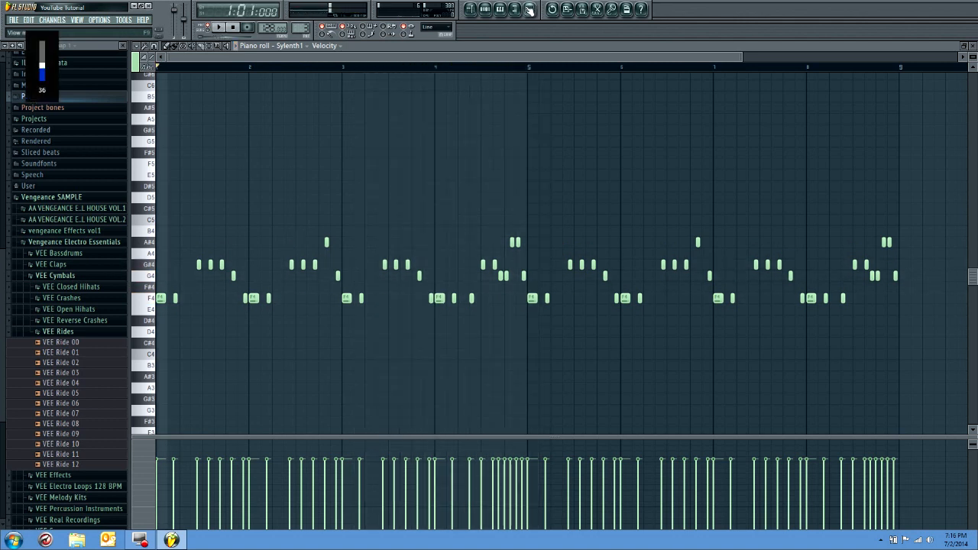
# Audition the F4 root note and inspect the first notes of the melody in the piano roll
pyautogui.doubleClick(153, 298)
pyautogui.click(172, 333)
pyautogui.rightClick(176, 333)
pyautogui.click(150, 299)
pyautogui.scroll(4, 151, 301)
pyautogui.scroll(-5, 150, 301)
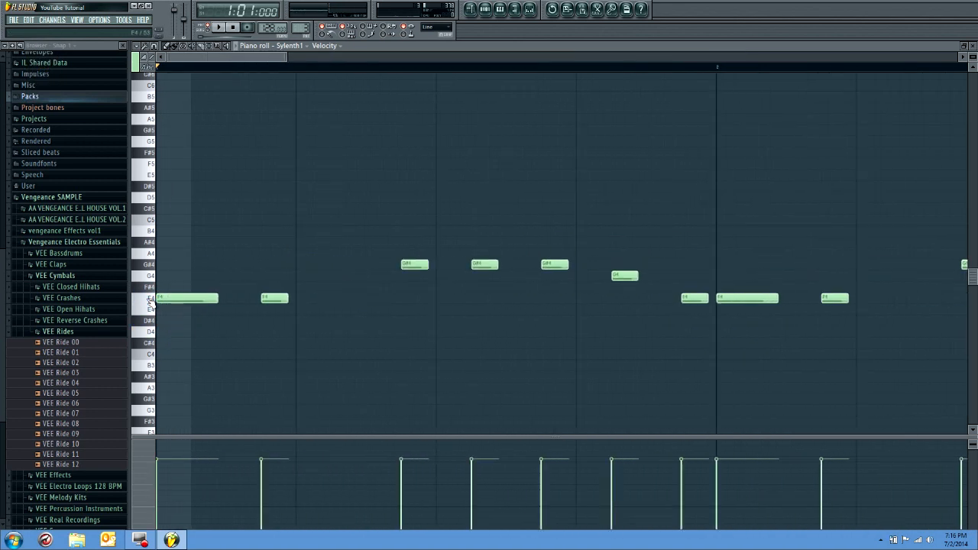
# Audition the VDE3 128 BPM Pantheon Kick Root F sample from its channel settings and close them
pyautogui.click(470, 9)
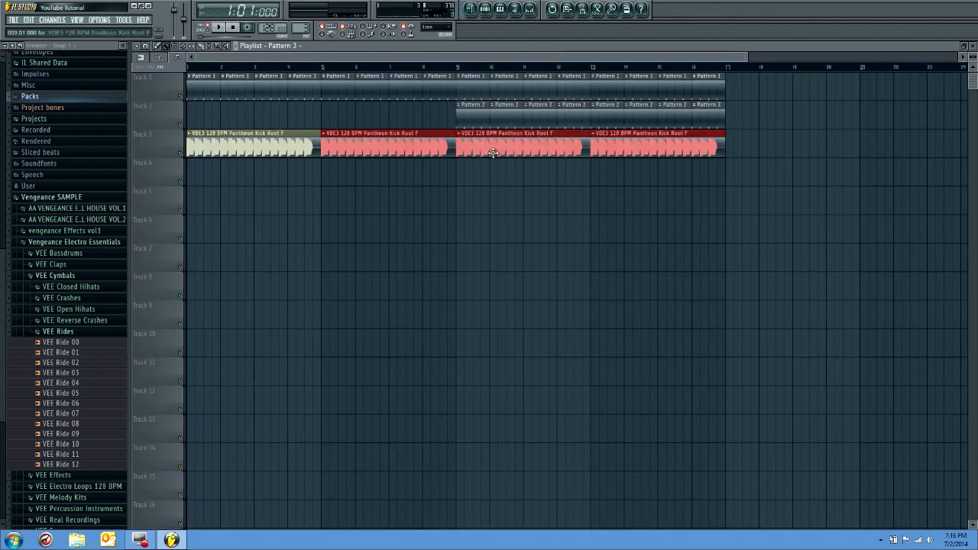
pyautogui.click(473, 196)
pyautogui.rightClick(537, 190)
pyautogui.doubleClick(506, 144)
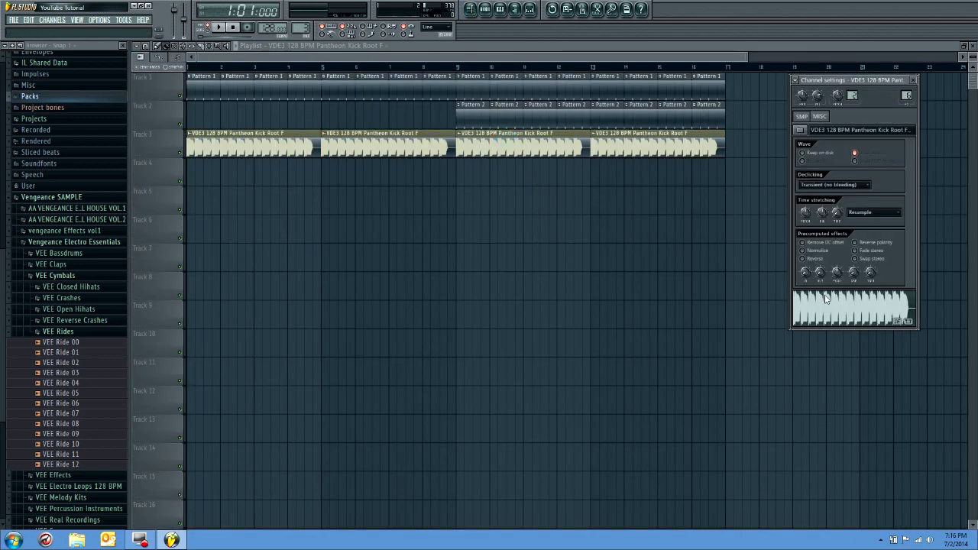
pyautogui.click(854, 317)
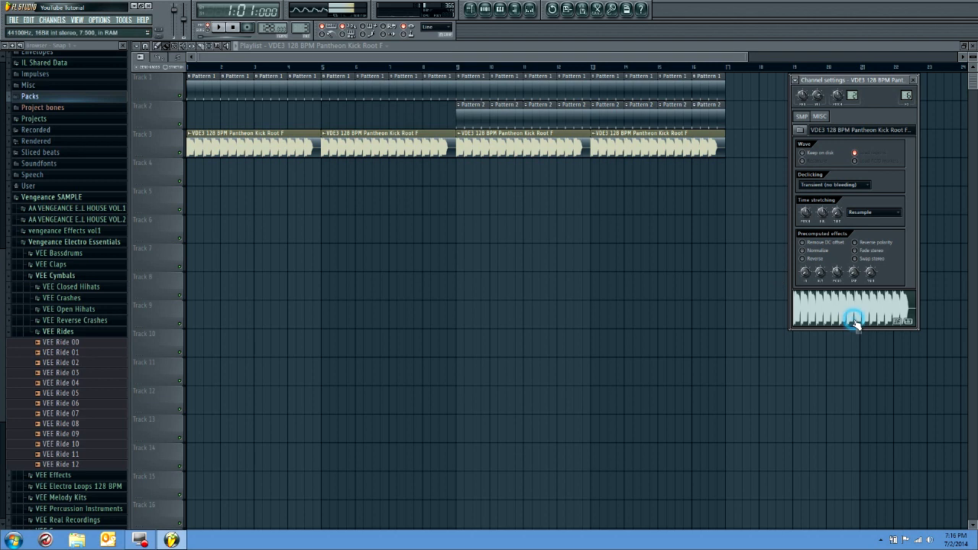
pyautogui.click(913, 79)
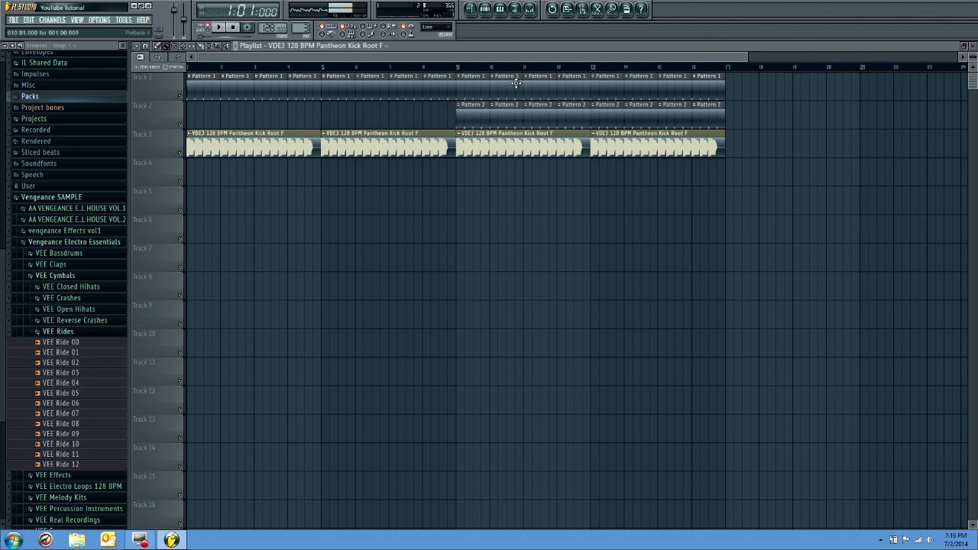
# Reopen the Sylenth1 piano roll from the step sequencer and examine the whole eight-bar melody
pyautogui.click(493, 9)
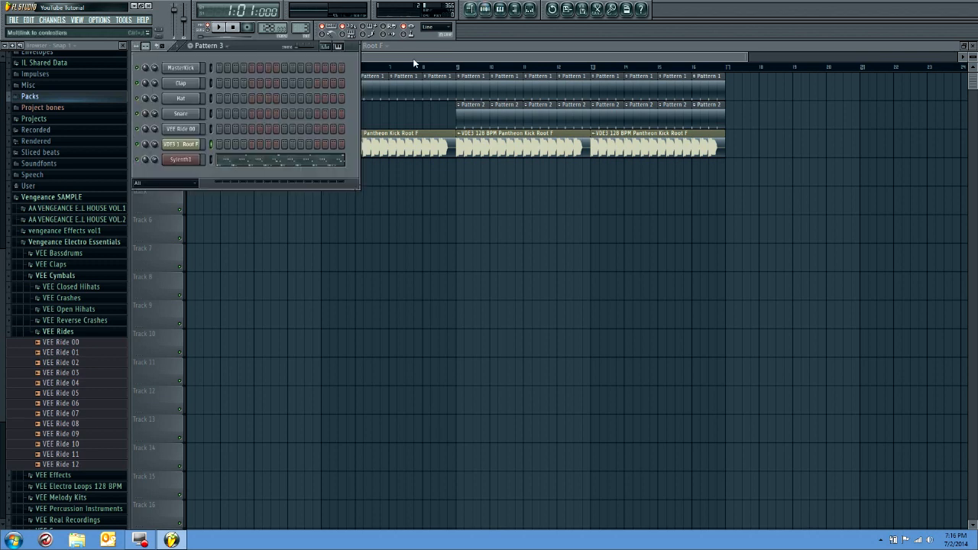
pyautogui.rightClick(188, 161)
pyautogui.click(220, 161)
pyautogui.rightClick(192, 162)
pyautogui.click(223, 160)
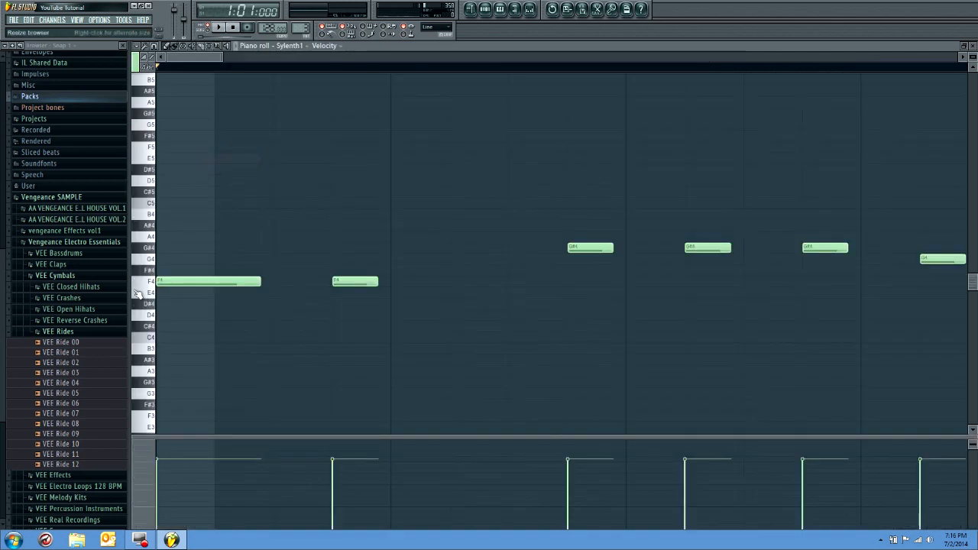
pyautogui.scroll(-5, 215, 317)
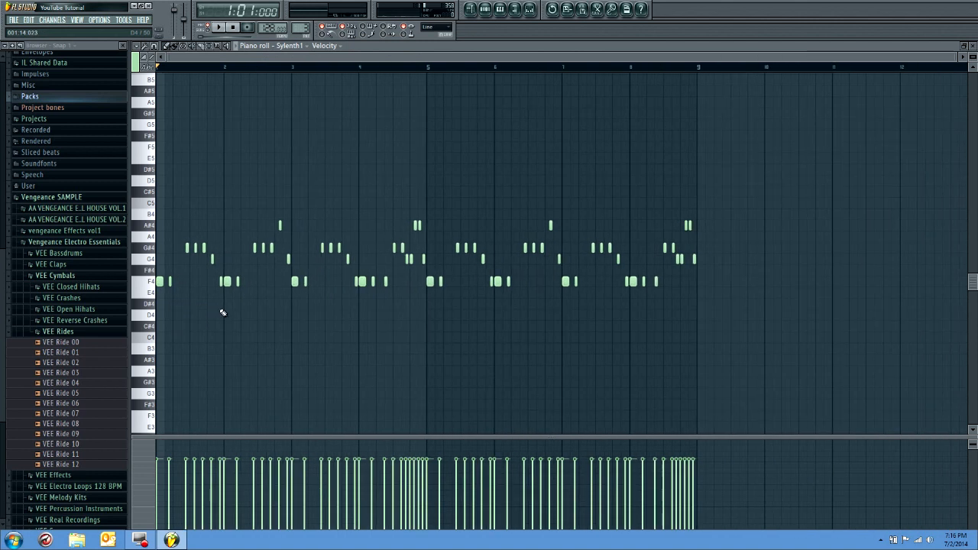
pyautogui.click(472, 10)
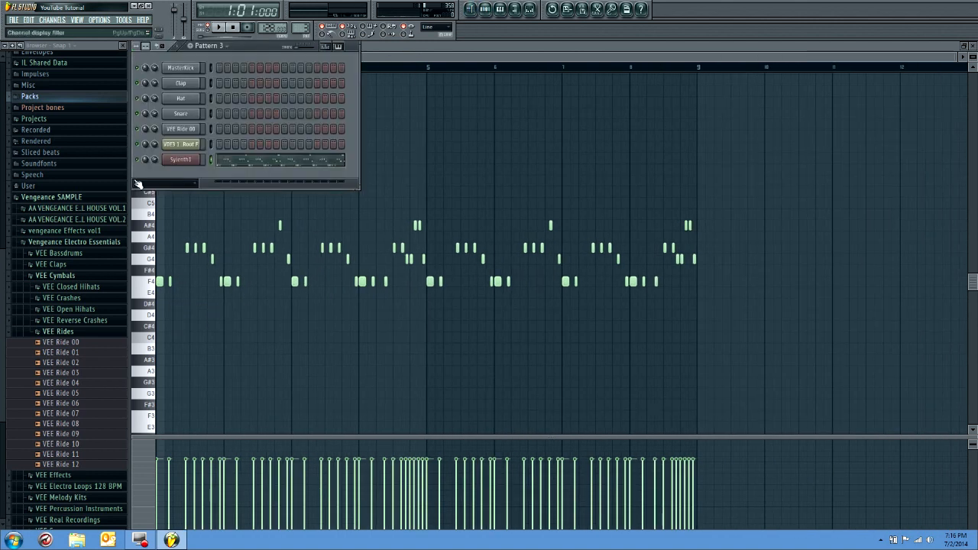
pyautogui.click(669, 135)
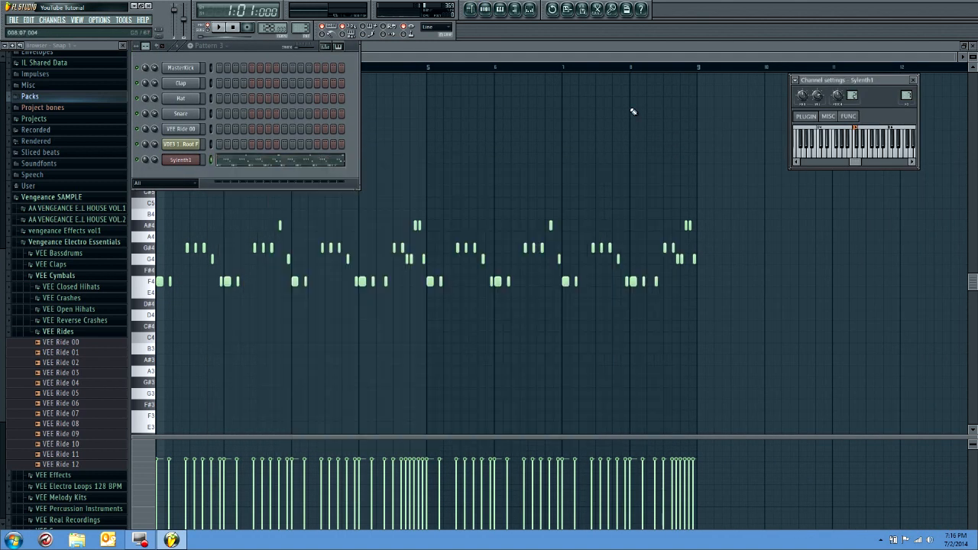
# Place Pattern 3 on playlist Track 7 at bars 1 and 9, then play the arrangement from bar 1 and stop it
pyautogui.click(471, 9)
pyautogui.click(195, 252)
pyautogui.rightClick(208, 258)
pyautogui.click(304, 31)
pyautogui.click(195, 260)
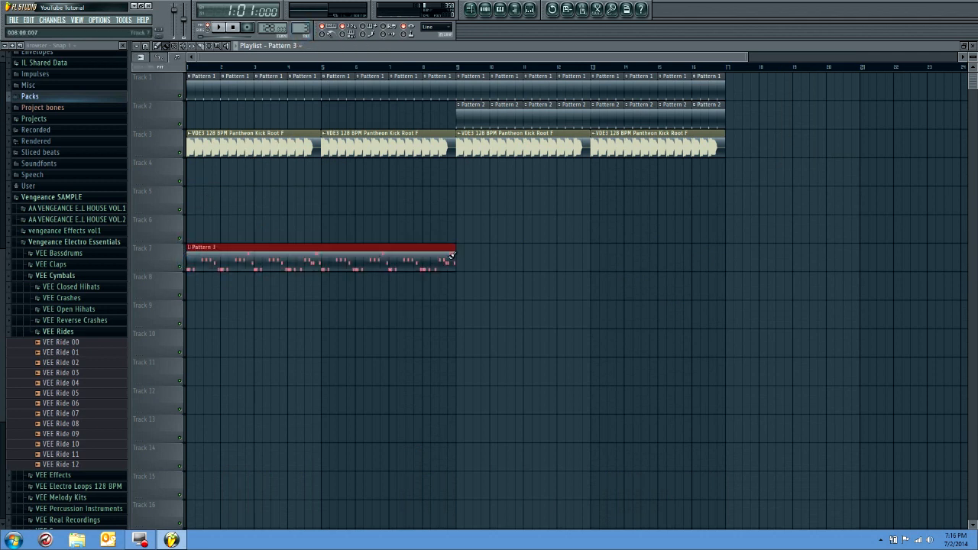
pyautogui.click(466, 258)
pyautogui.press('space')
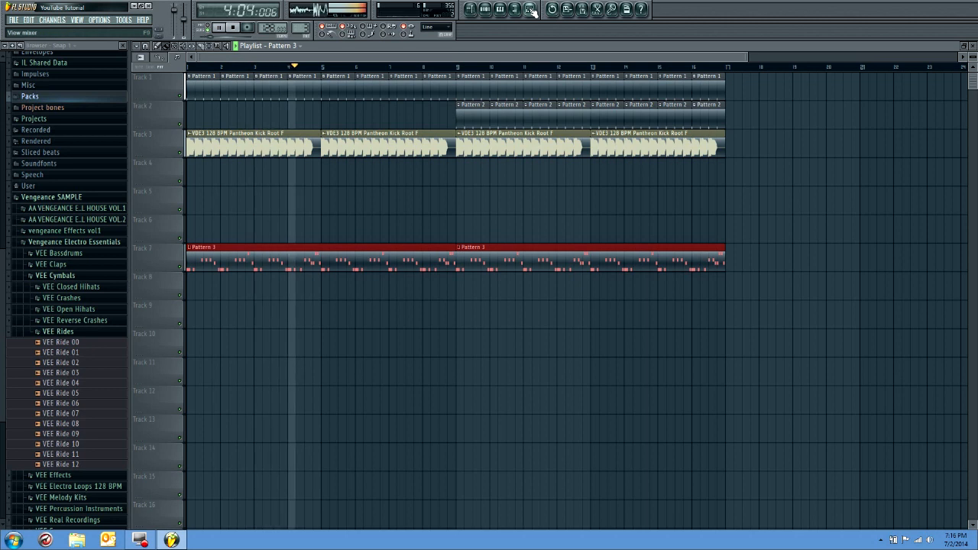
pyautogui.press('space')
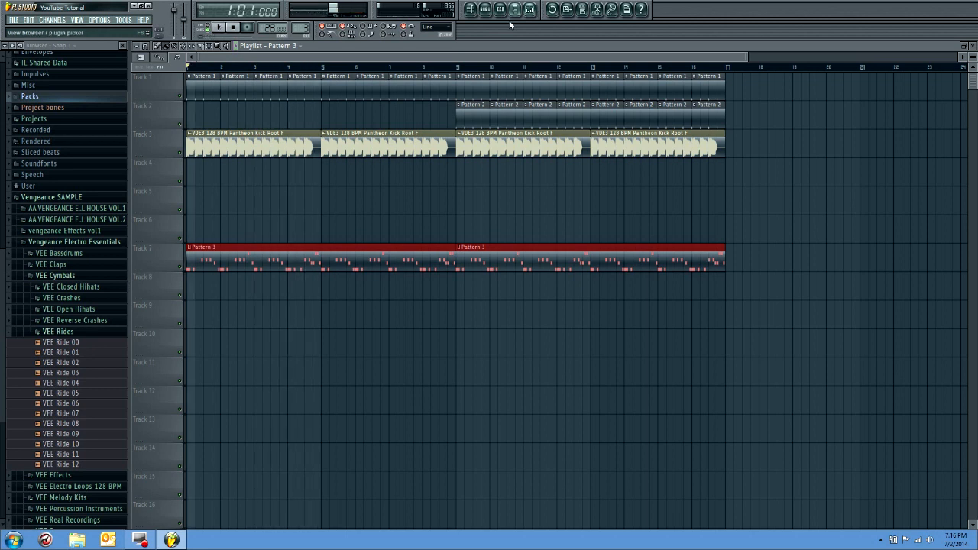
# Shift the whole arrangement so it starts at bar 9 of the playlist and set the playback position to bar 9
pyautogui.hotkey('ctrl', 'a')
pyautogui.moveTo(232, 143); pyautogui.dragTo(602, 165)
pyautogui.click(441, 65)
pyautogui.click(441, 65)
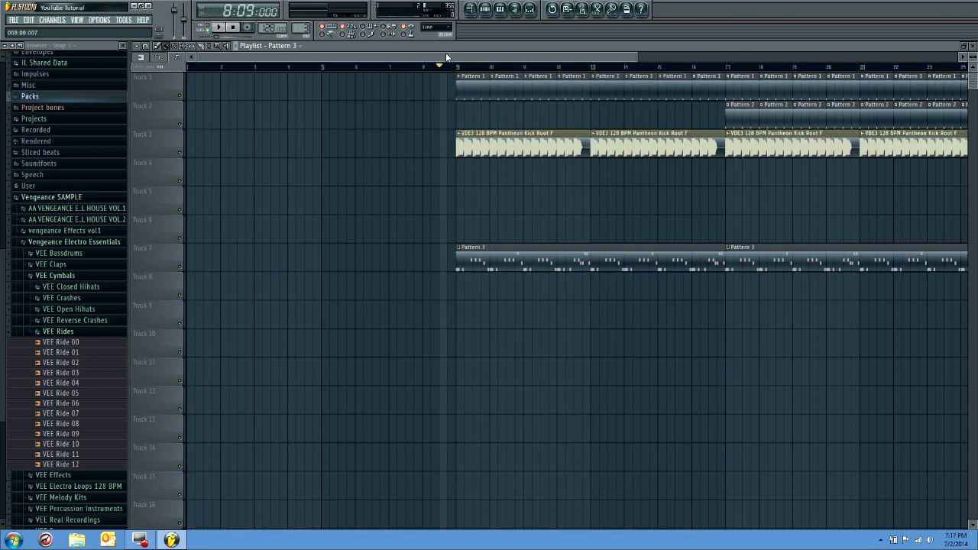
pyautogui.hscroll(2, 441, 71)
pyautogui.click(397, 66)
# Add Fruity Reeverb to the Sylenth1 mixer track's first effect slot, raise its reverb level and set the decay to 1.0 sec
pyautogui.click(529, 9)
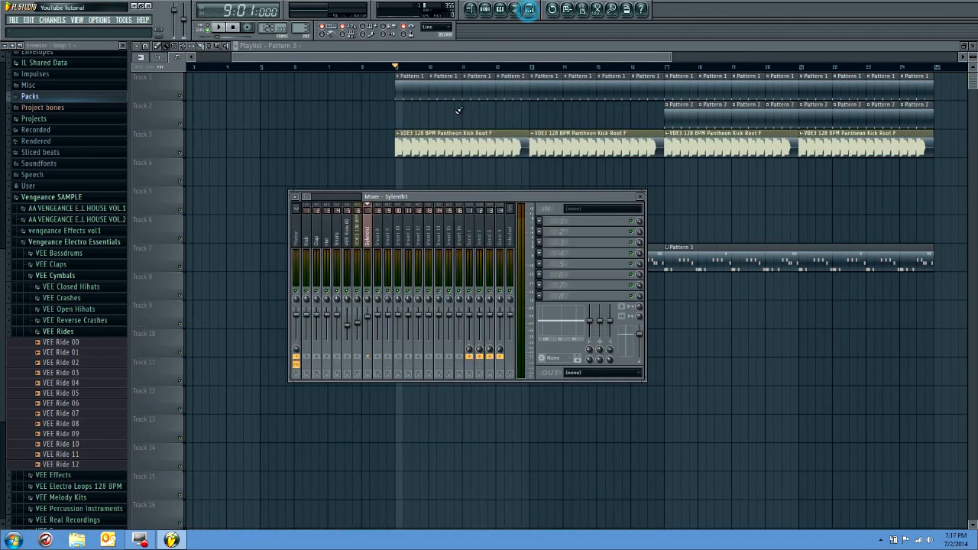
pyautogui.click(543, 220)
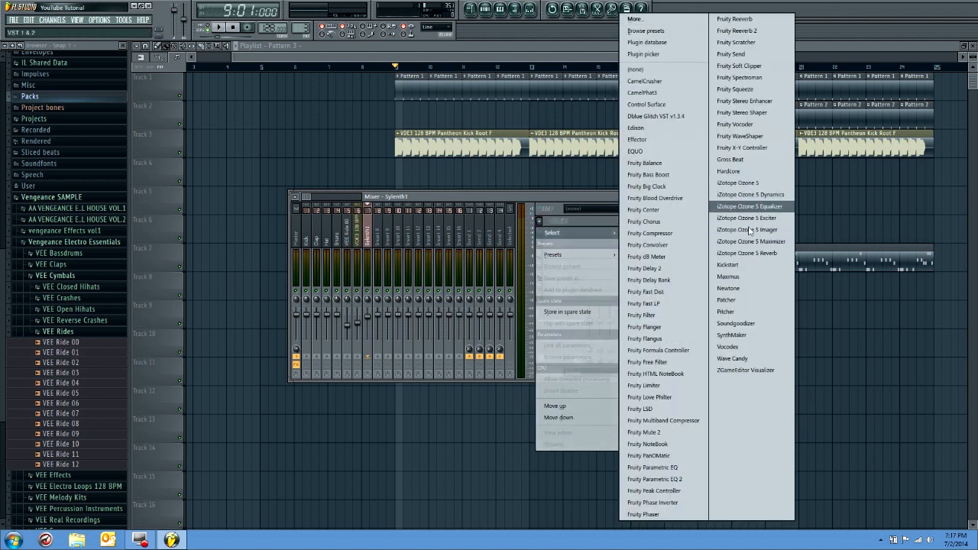
pyautogui.click(745, 18)
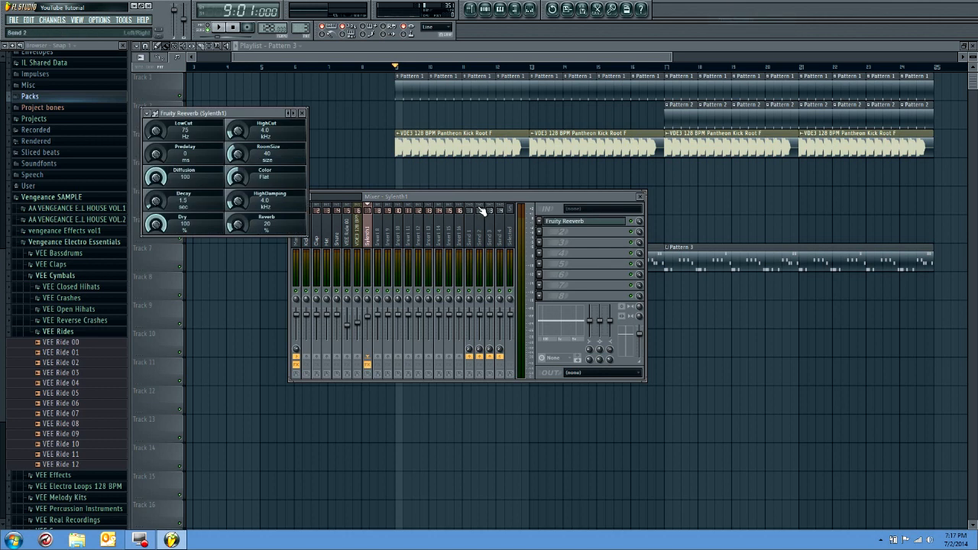
pyautogui.moveTo(264, 227); pyautogui.dragTo(263, 213)
pyautogui.moveTo(156, 200); pyautogui.dragTo(156, 209)
# Play the drop from bar 9 and compare the lead with Fruity Reeverb on and off, closing the reverb window
pyautogui.press('space')
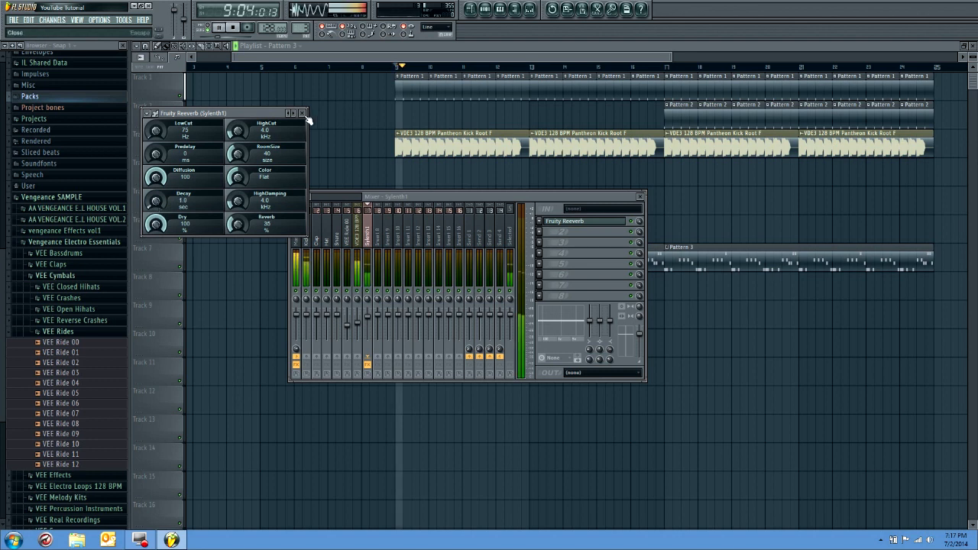
pyautogui.click(303, 114)
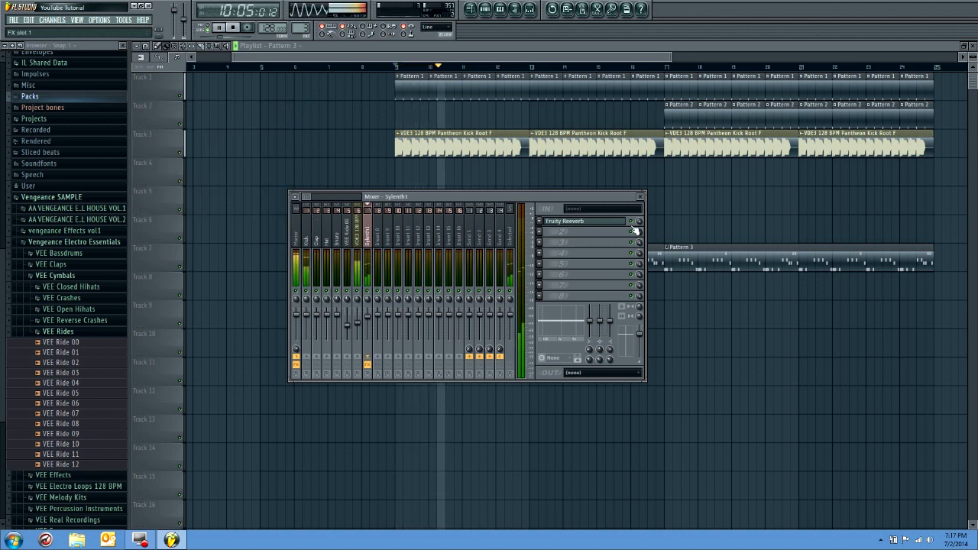
pyautogui.press('space')
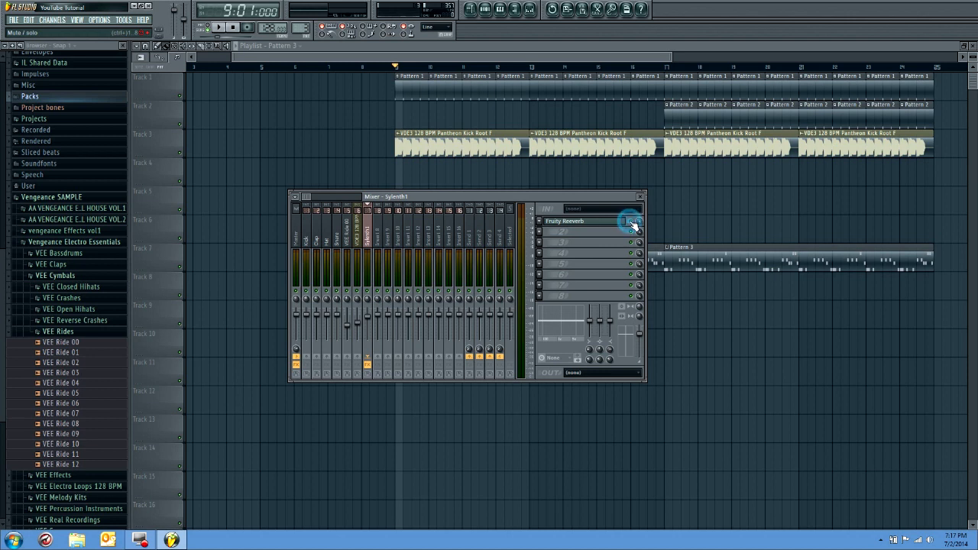
pyautogui.press('space')
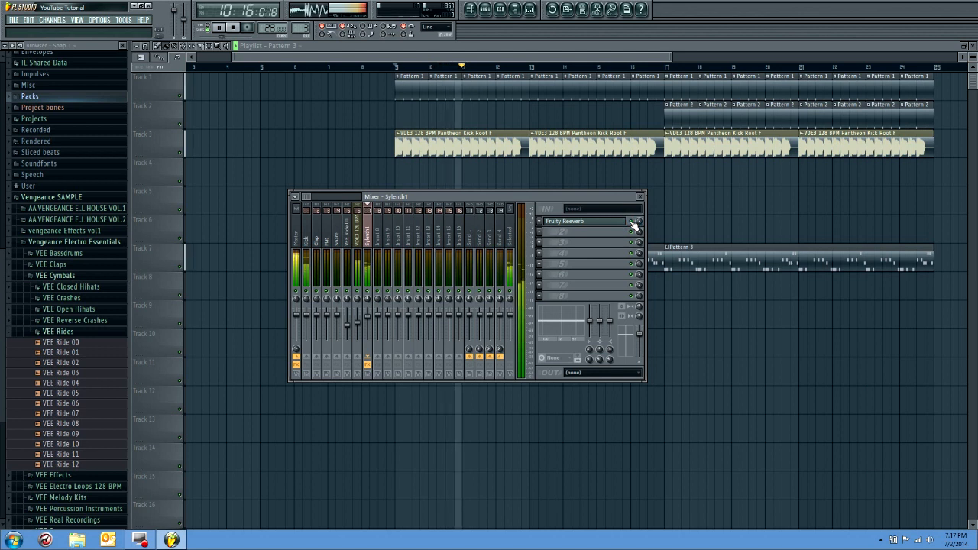
pyautogui.press('space')
# Add CamelCrusher to the Sylenth1 track's second effect slot, switch its distortion off and set the compressor amount to about -12 dB
pyautogui.click(541, 234)
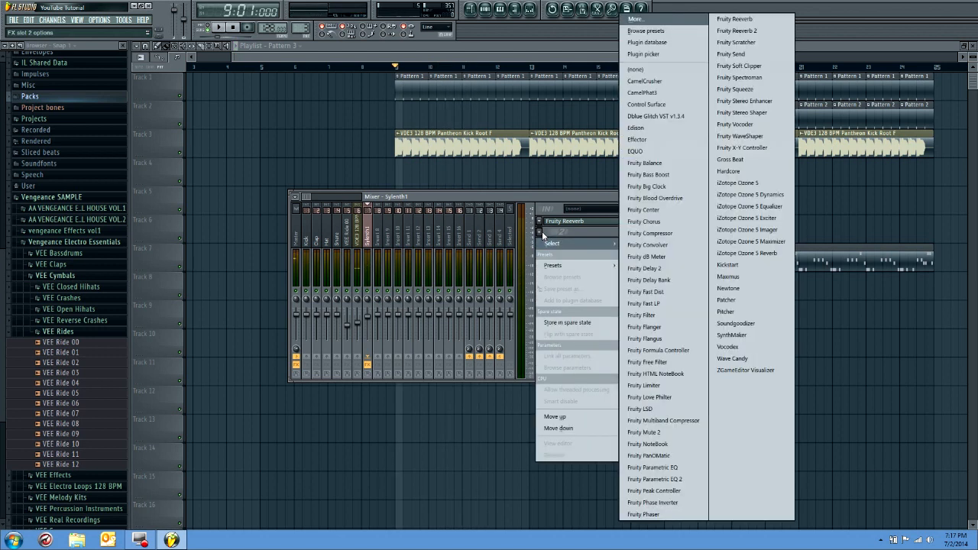
pyautogui.click(644, 82)
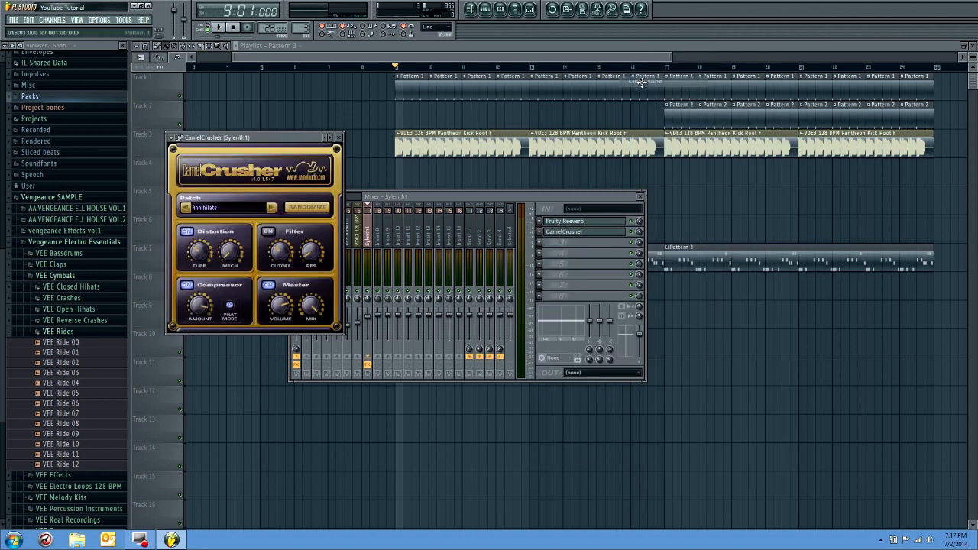
pyautogui.moveTo(317, 142); pyautogui.dragTo(335, 84)
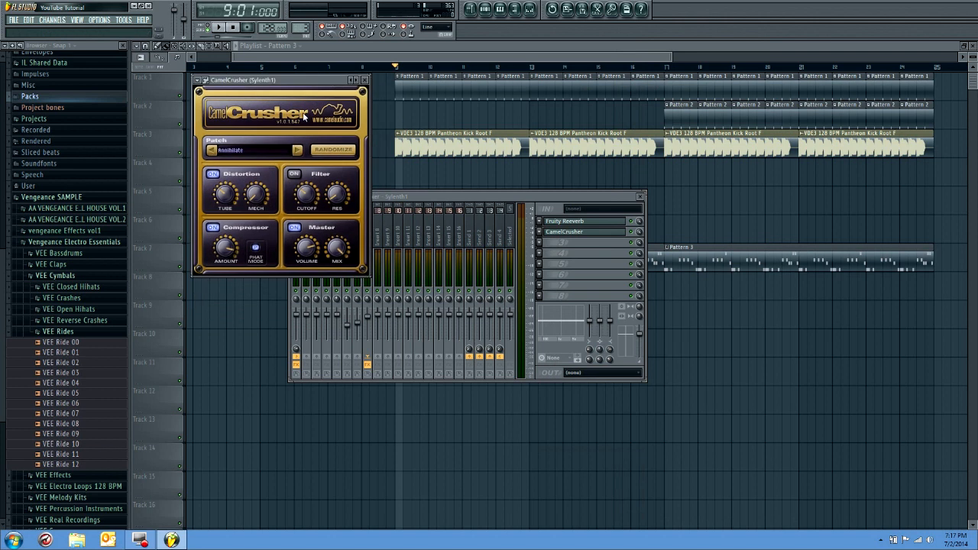
pyautogui.moveTo(224, 247); pyautogui.dragTo(223, 257)
pyautogui.moveTo(258, 192); pyautogui.dragTo(260, 214)
pyautogui.moveTo(217, 193); pyautogui.dragTo(229, 229)
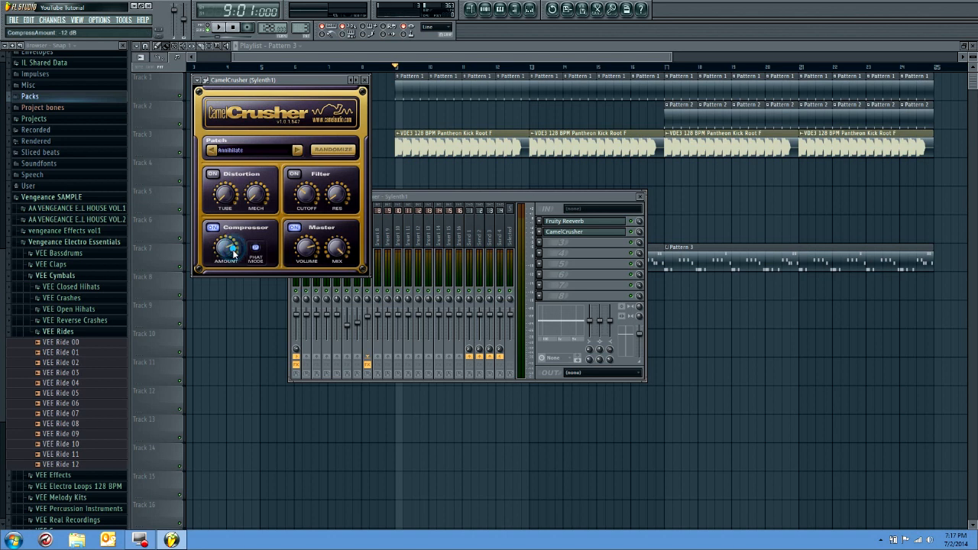
pyautogui.click(365, 80)
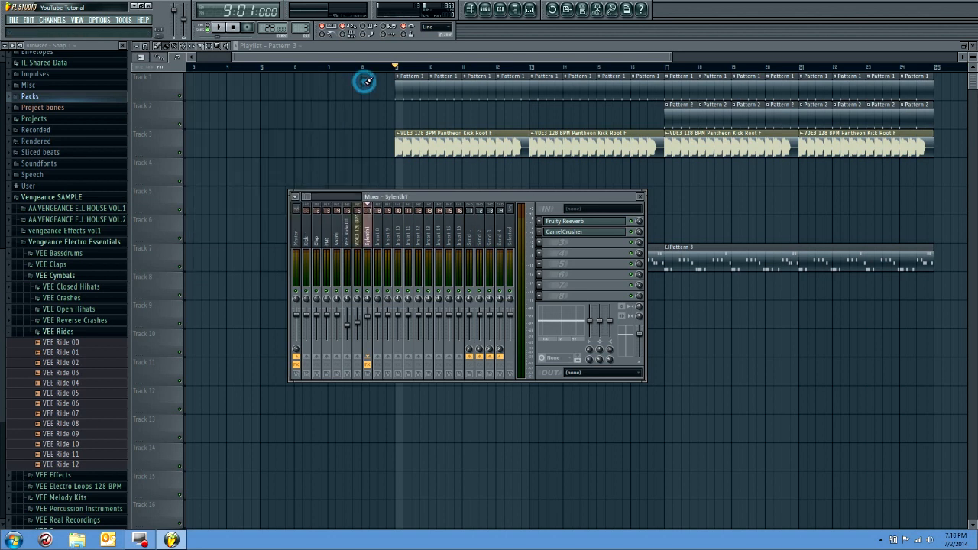
# Play the arrangement from bar 9 to hear the lead with CamelCrusher, and close the mixer
pyautogui.press('space')
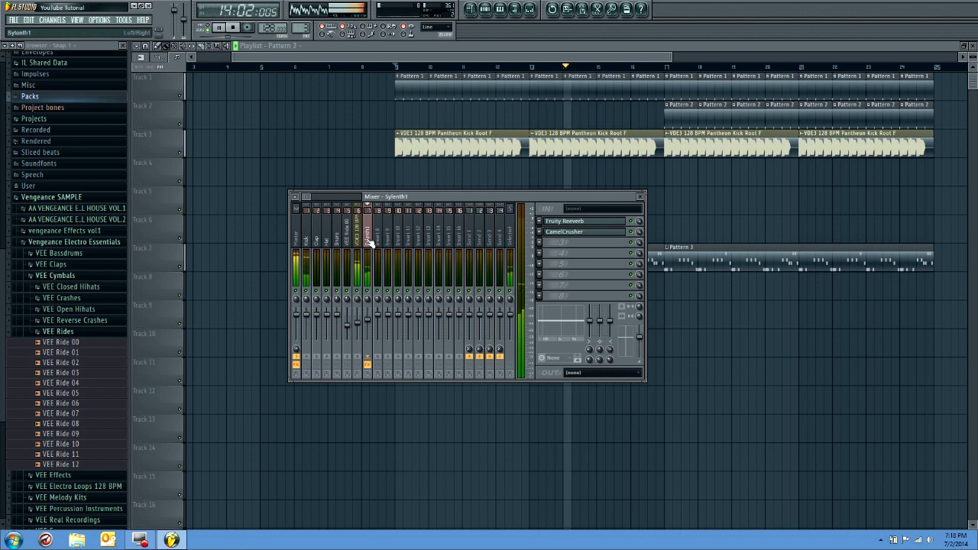
pyautogui.click(641, 197)
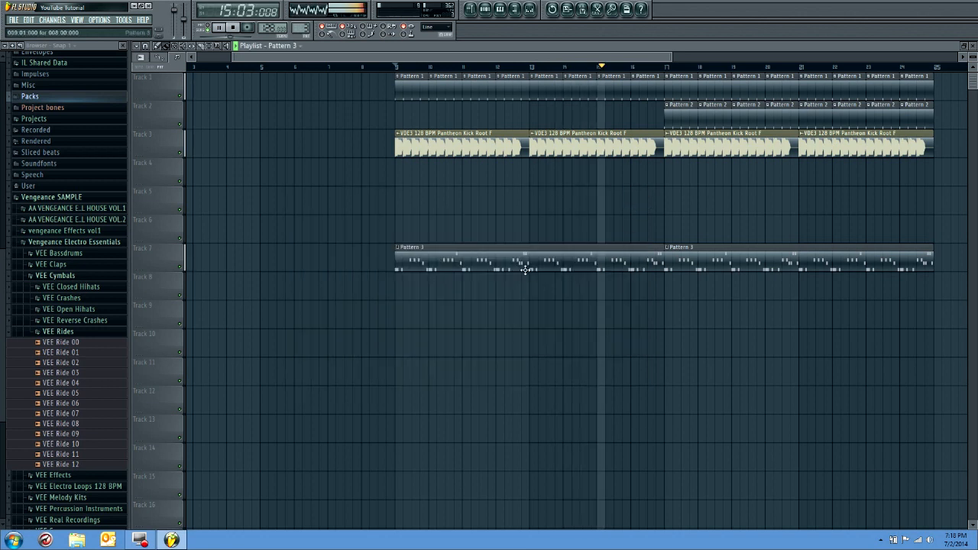
pyautogui.moveTo(544, 61); pyautogui.dragTo(576, 54)
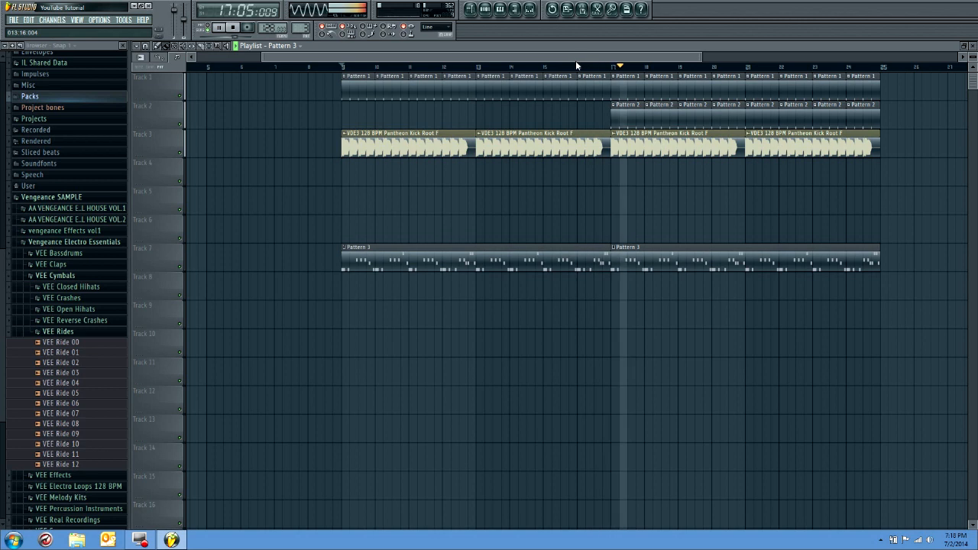
# Raise the VEE Ride 00 mixer track's volume slightly and check the balance by playing the drop from bar 17
pyautogui.click(530, 8)
pyautogui.press('space')
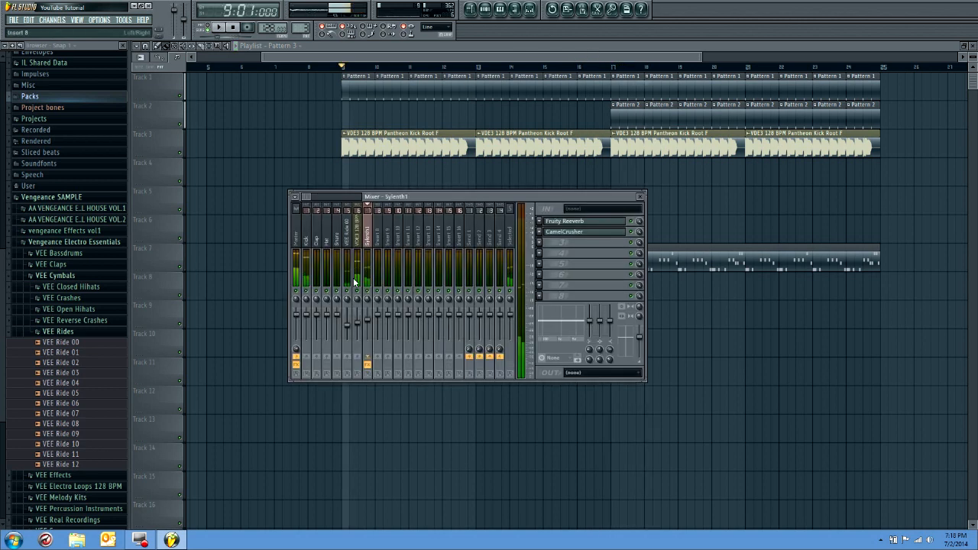
pyautogui.click(612, 70)
pyautogui.press('space')
pyautogui.click(527, 9)
pyautogui.click(347, 315)
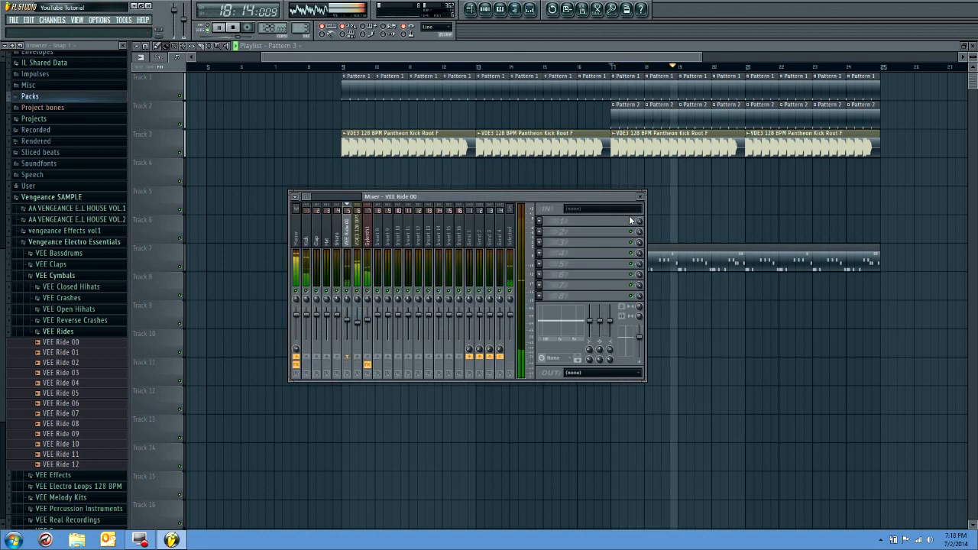
pyautogui.click(641, 198)
pyautogui.press('space')
# Insert iZotope Ozone 5 Reverb in the Master track's first effect slot and close its window
pyautogui.click(324, 67)
pyautogui.click(530, 9)
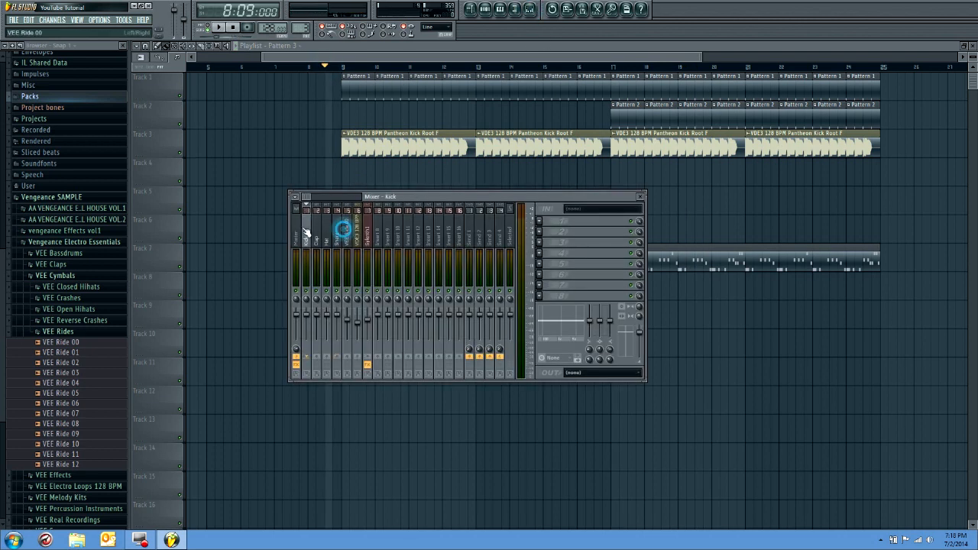
pyautogui.click(547, 231)
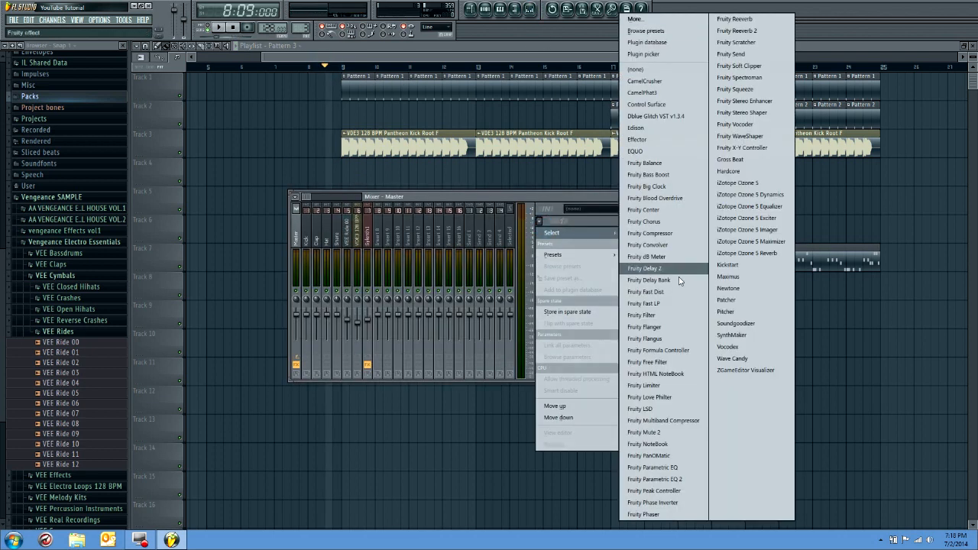
pyautogui.click(749, 253)
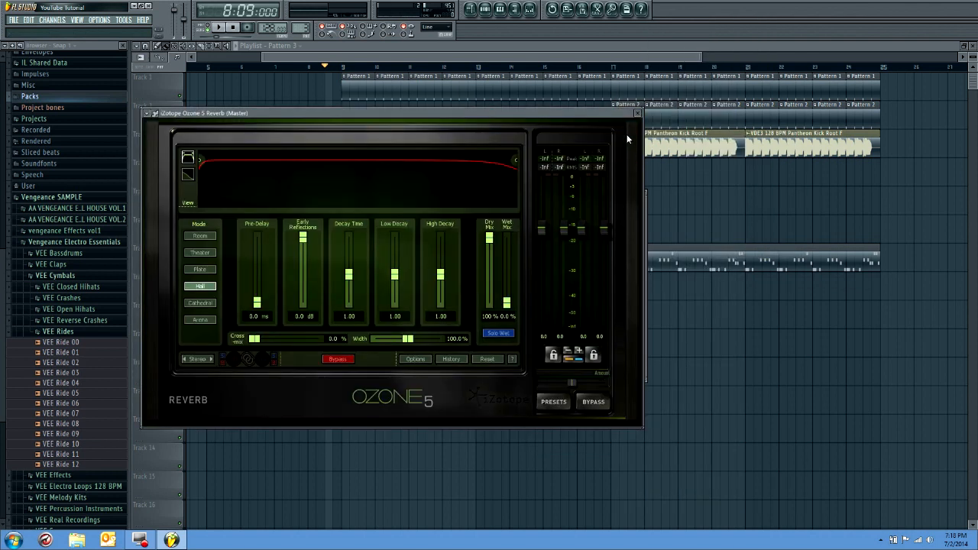
pyautogui.click(638, 114)
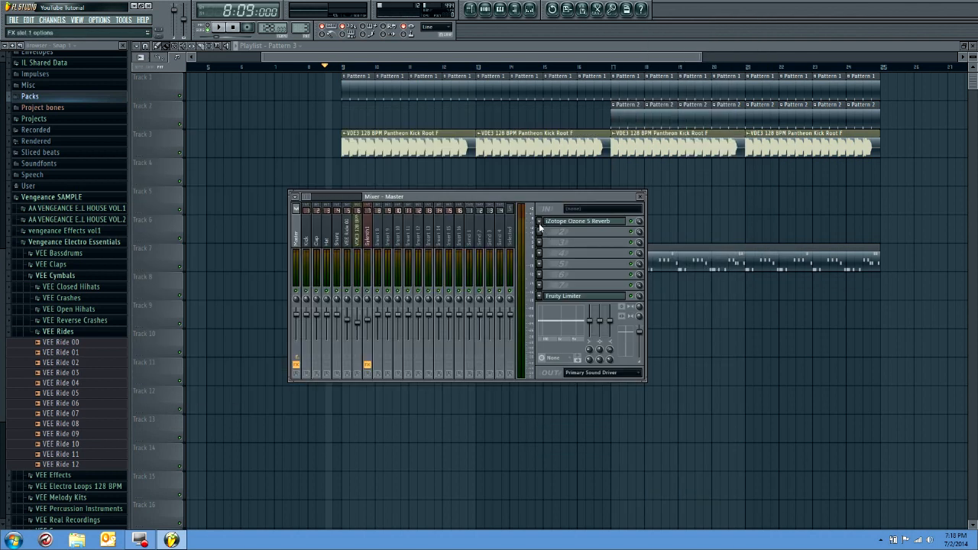
# Load iZotope Ozone 5 in the Master track's first effect slot with the preset House Master - Enhance Stereo Image
pyautogui.click(539, 221)
pyautogui.moveTo(573, 232)
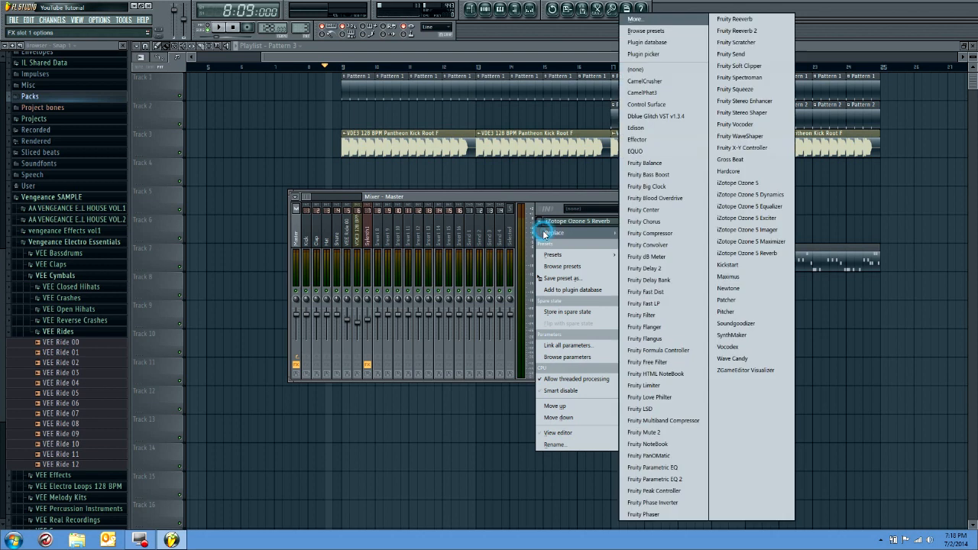
pyautogui.click(763, 184)
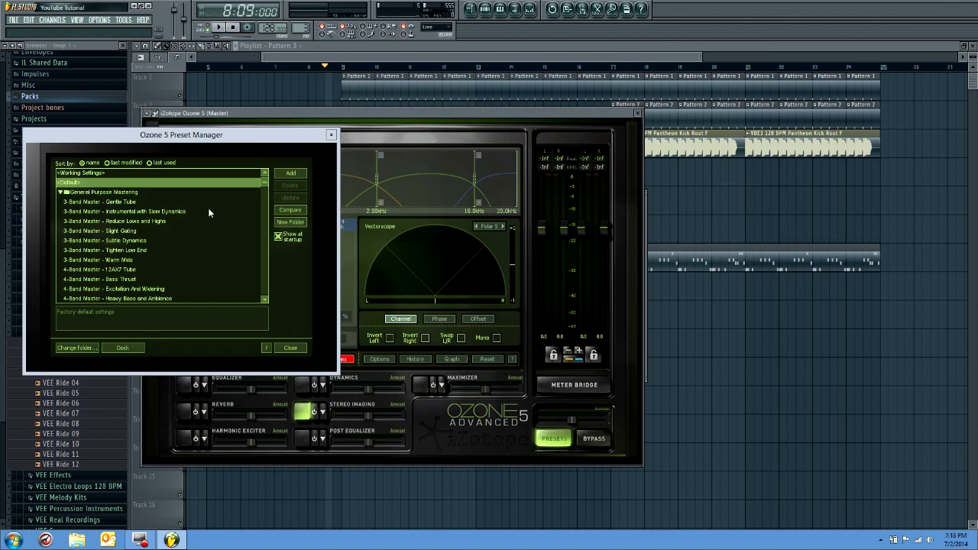
pyautogui.moveTo(264, 178); pyautogui.dragTo(260, 214)
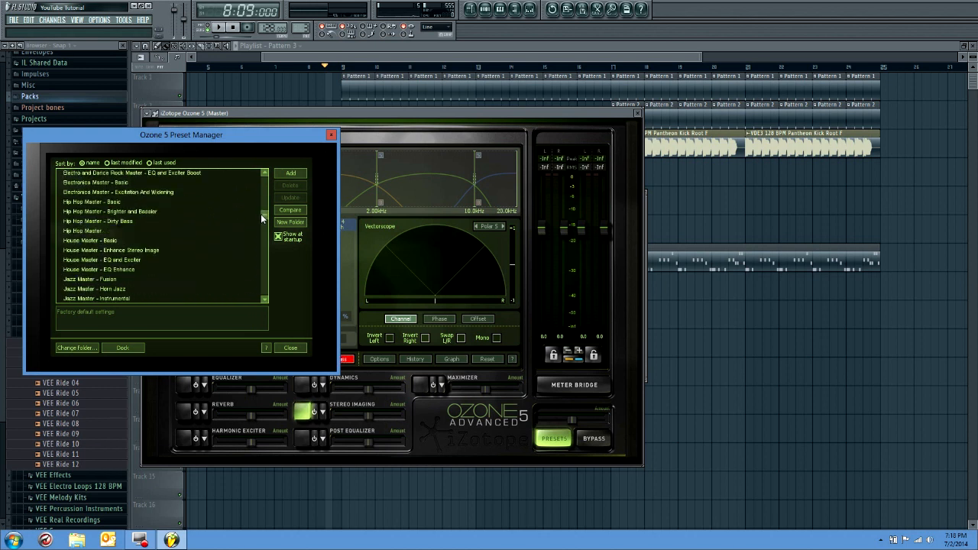
pyautogui.click(125, 250)
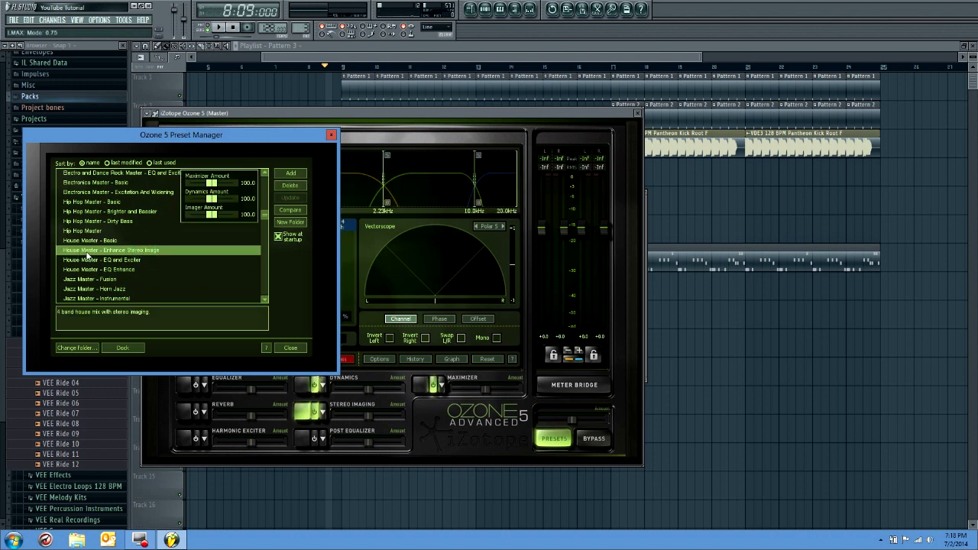
pyautogui.click(331, 136)
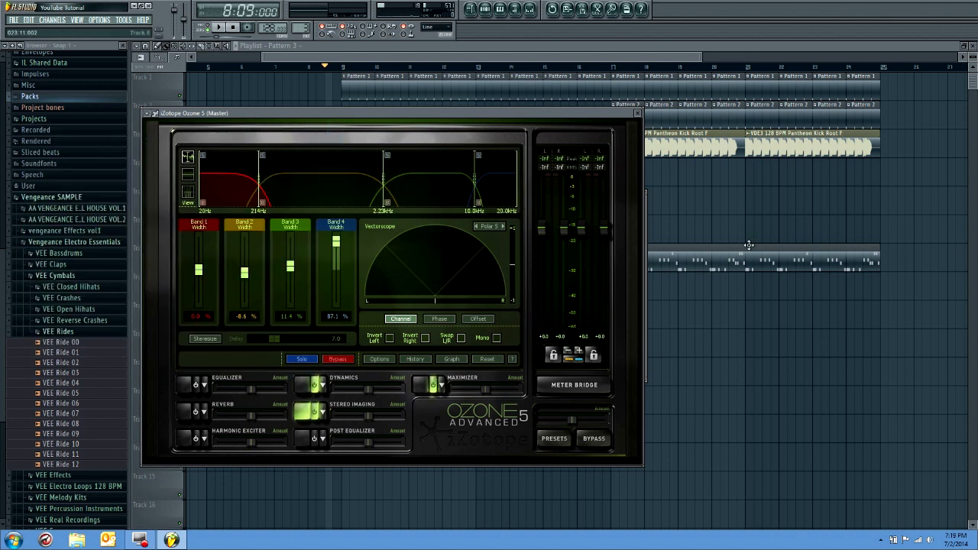
pyautogui.moveTo(596, 117); pyautogui.dragTo(914, 176)
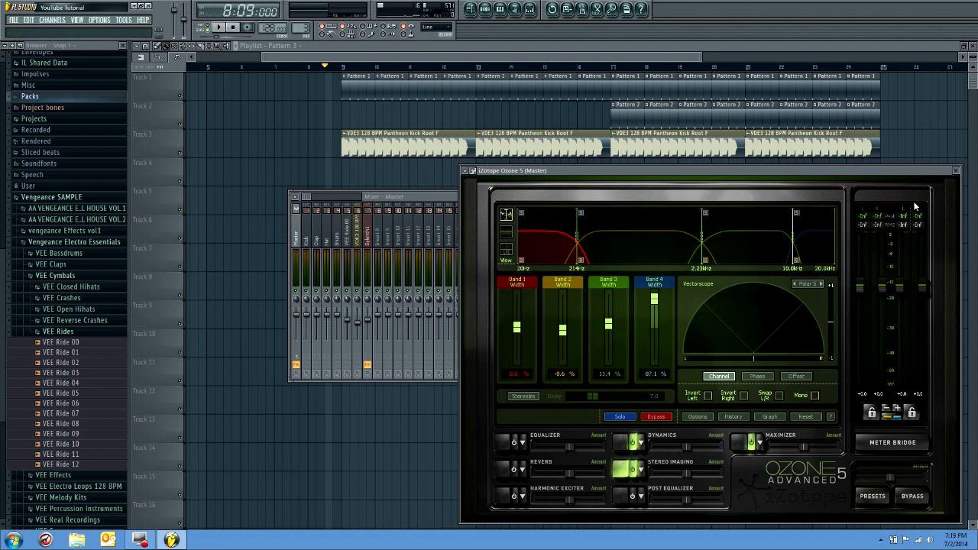
pyautogui.click(955, 171)
# Play the drop from bar 9 and compare the master with iZotope Ozone 5 on and off
pyautogui.click(344, 68)
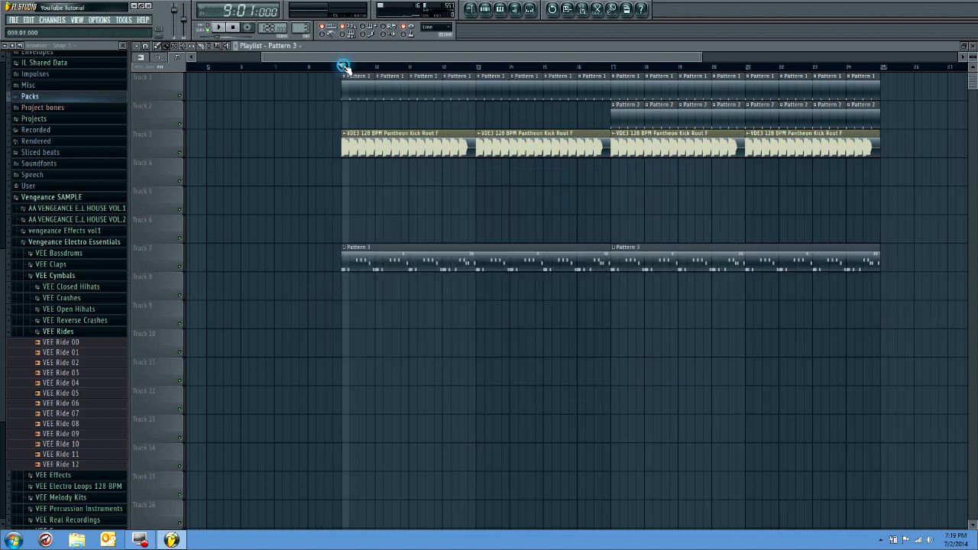
pyautogui.press('space')
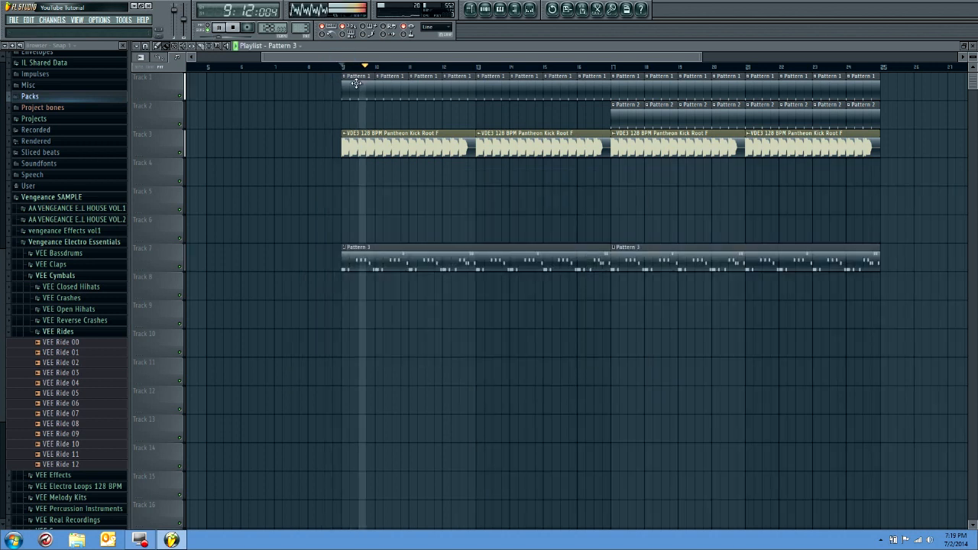
pyautogui.click(529, 9)
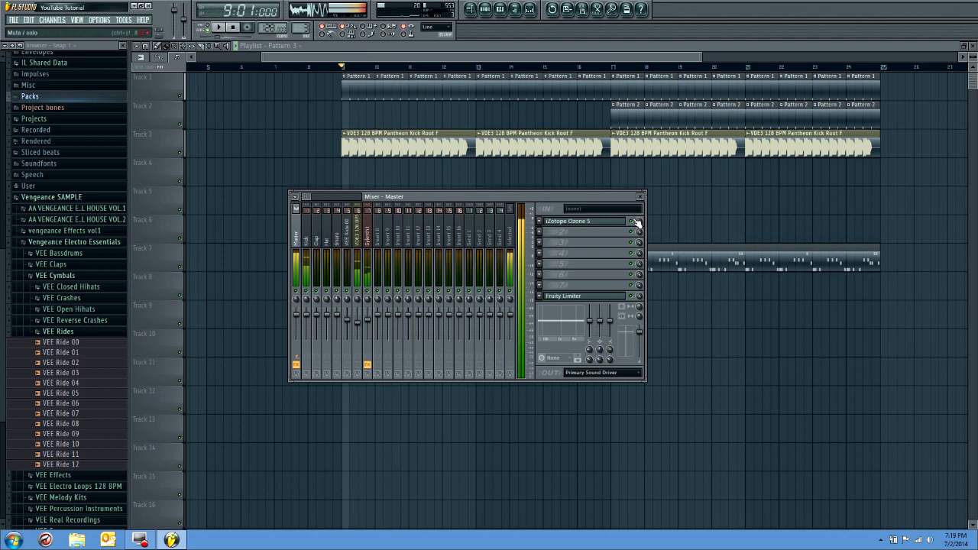
pyautogui.press('space')
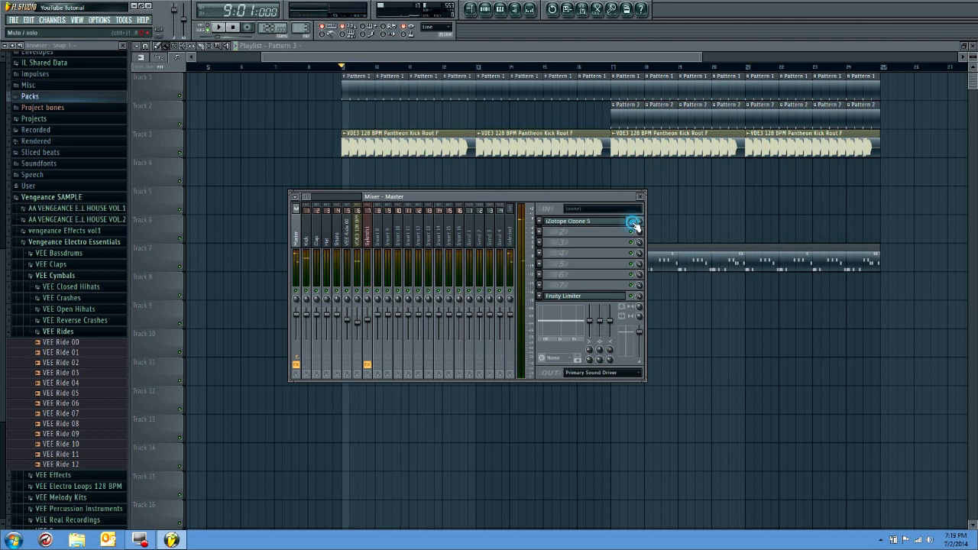
pyautogui.press('space')
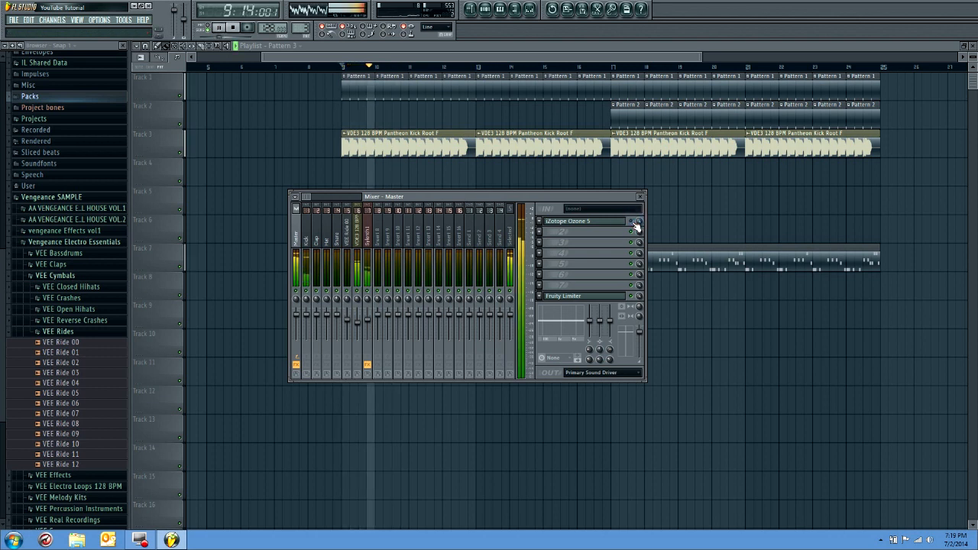
pyautogui.press('space')
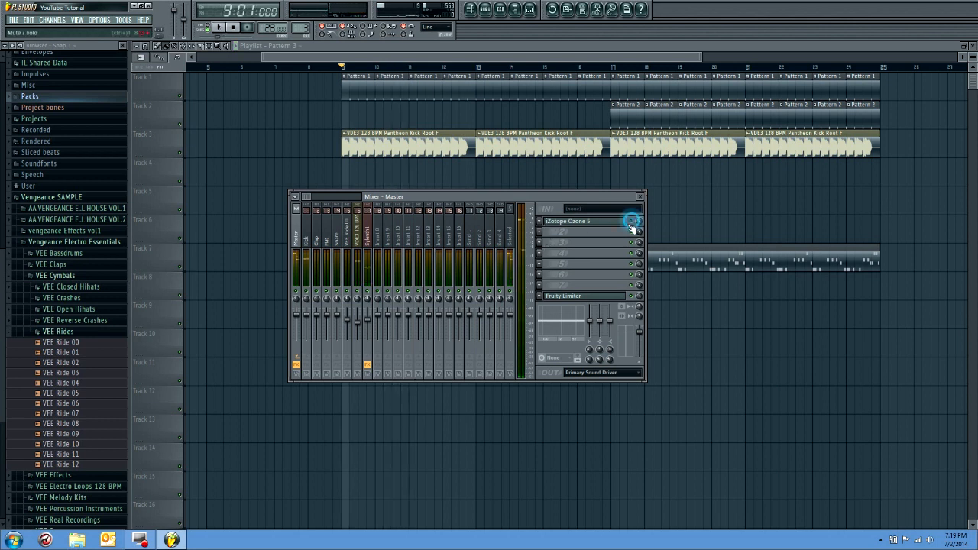
# Try Maximus in the Master track's second effect slot, comparing the drop from bar 9 with it on and off
pyautogui.click(540, 220)
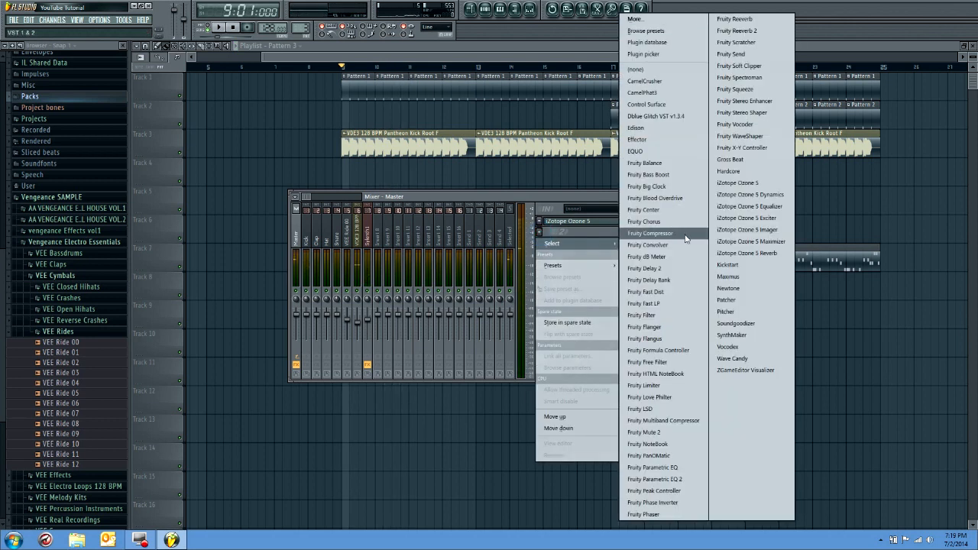
pyautogui.click(726, 277)
pyautogui.press('space')
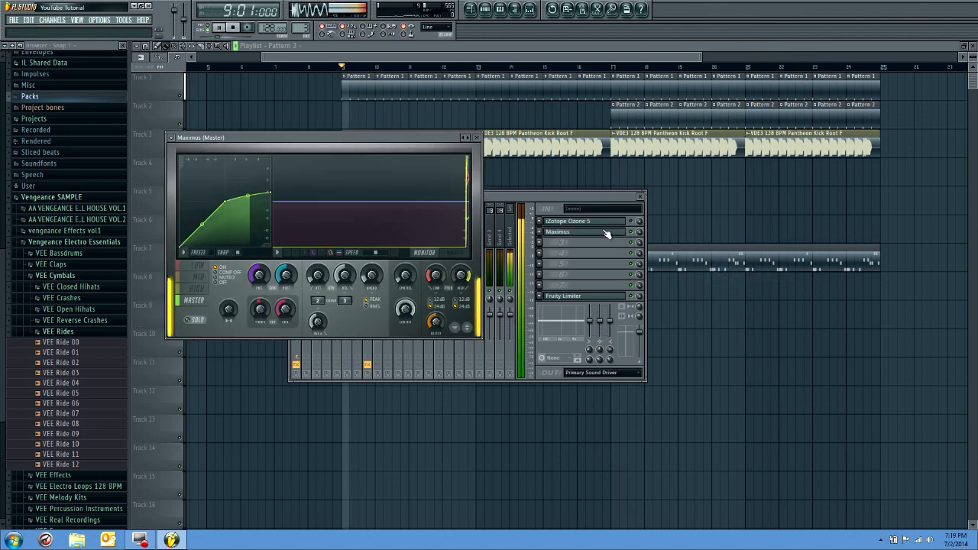
pyautogui.click(636, 235)
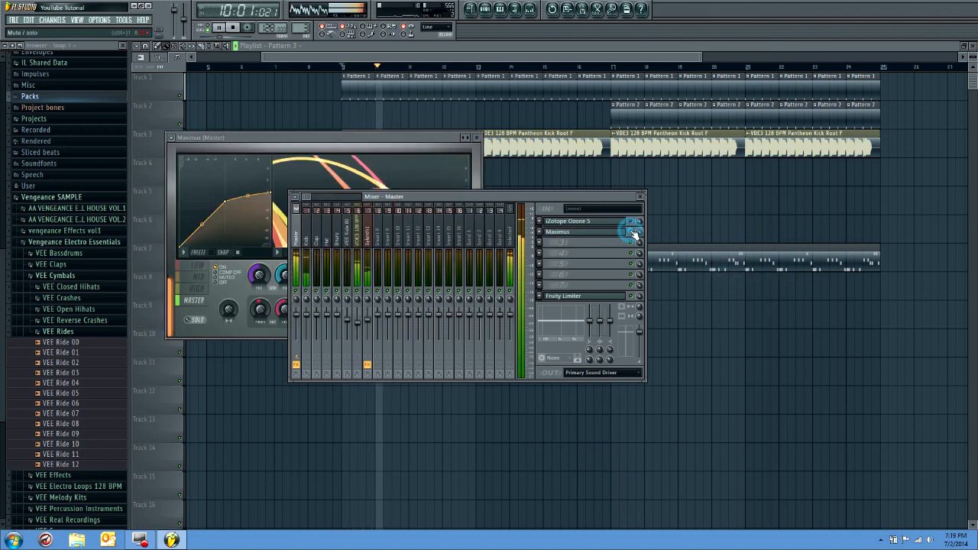
pyautogui.click(636, 235)
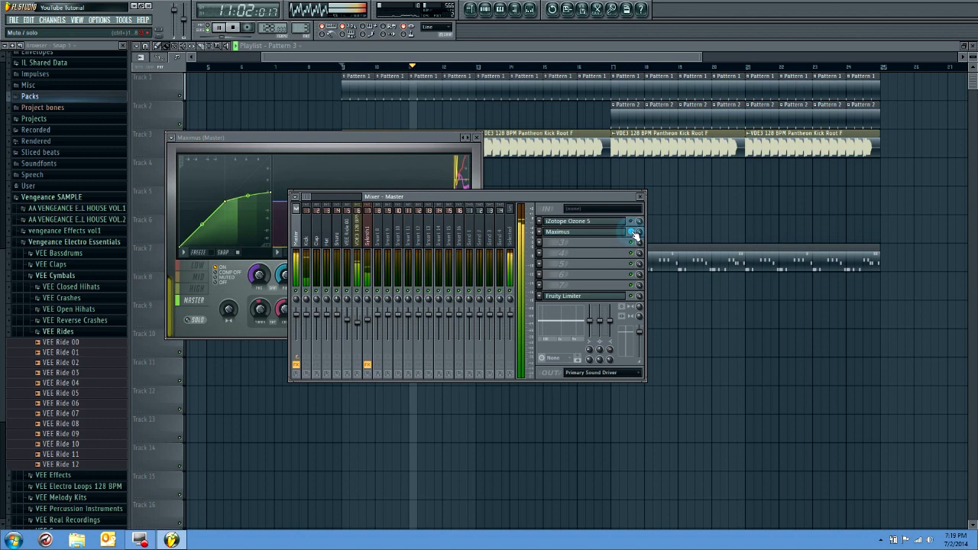
pyautogui.press('space')
# Try Soundgoodizer in place of Maximus on the Master track and compare its settings while the drop plays from bar 9
pyautogui.click(546, 241)
pyautogui.click(546, 242)
pyautogui.click(545, 243)
pyautogui.moveTo(545, 244)
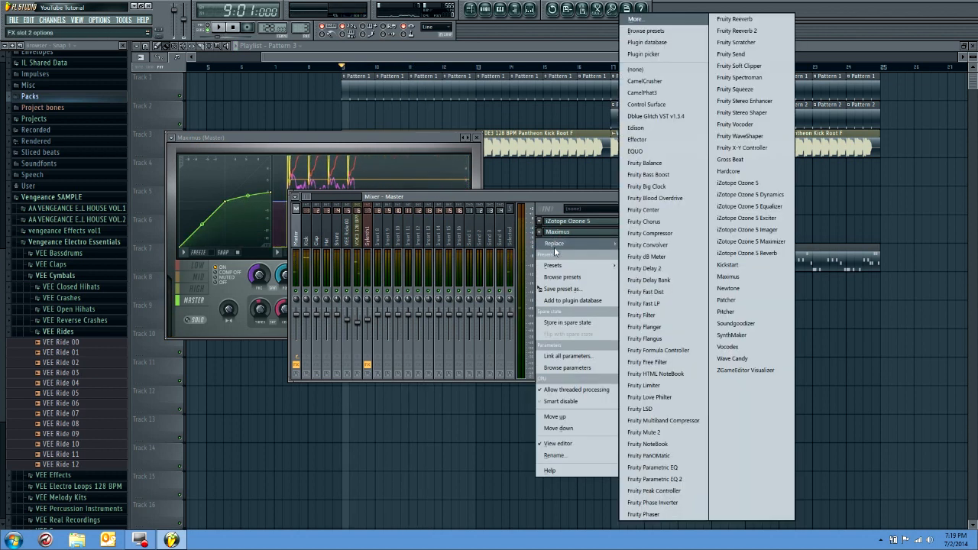
pyautogui.click(736, 324)
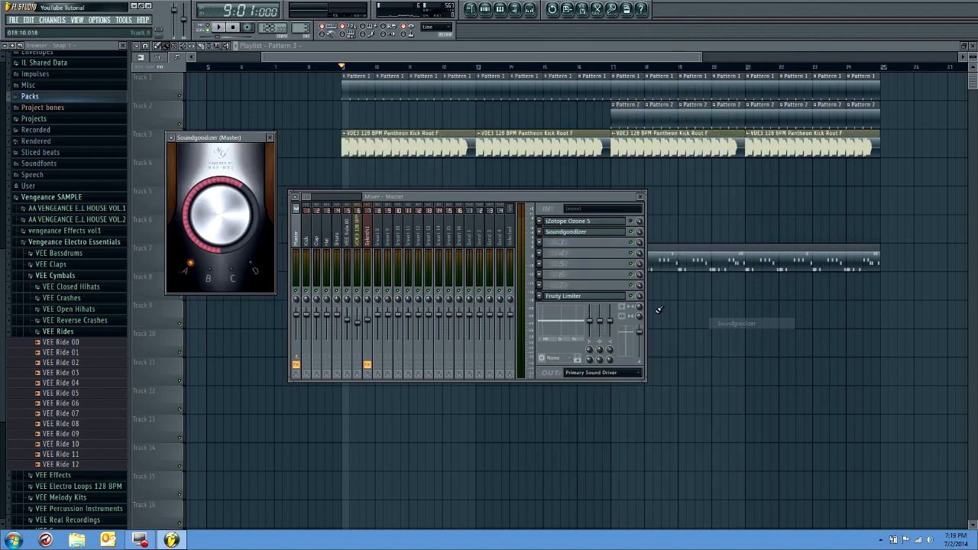
pyautogui.click(209, 269)
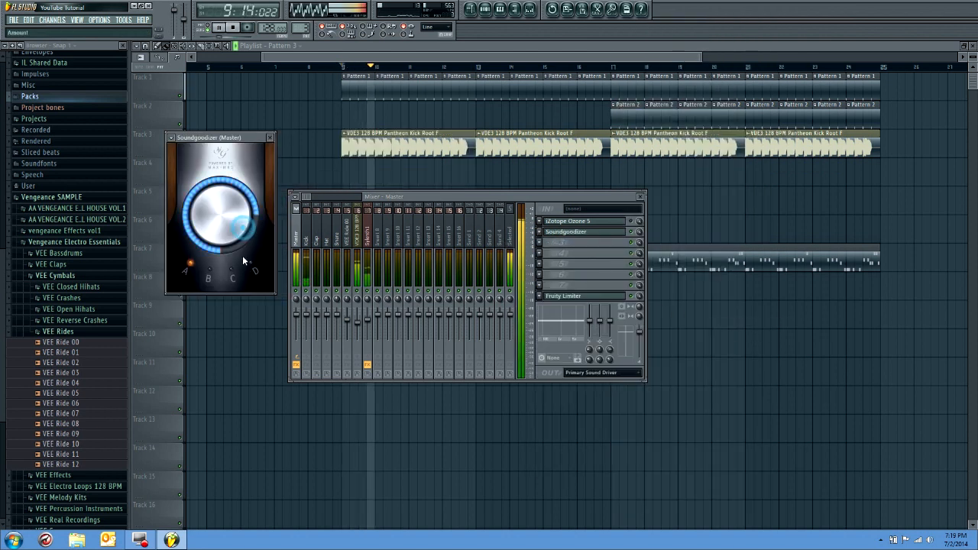
pyautogui.click(255, 273)
pyautogui.click(632, 232)
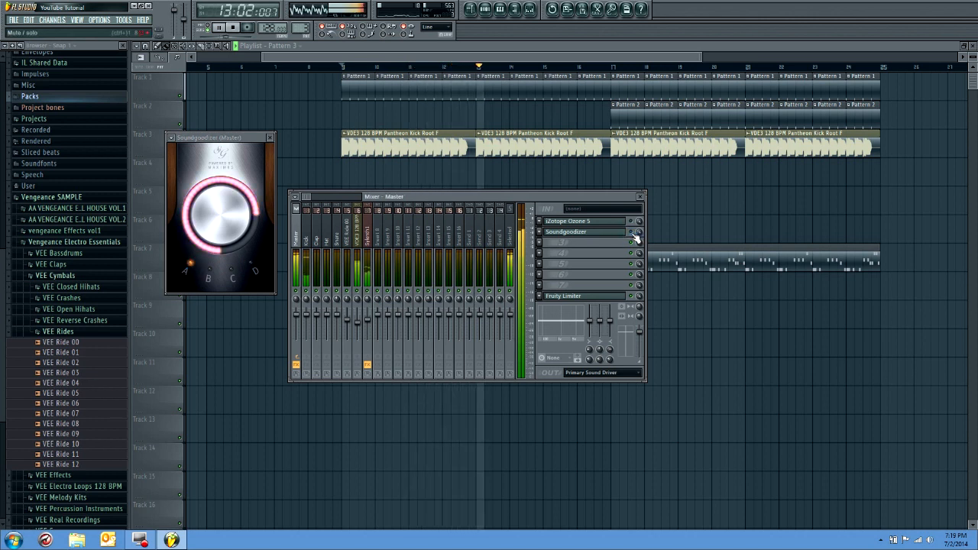
pyautogui.press('space')
# Remove Soundgoodizer from the Master track's second effect slot and play the drop from bar 9 with the mixer closed
pyautogui.click(539, 232)
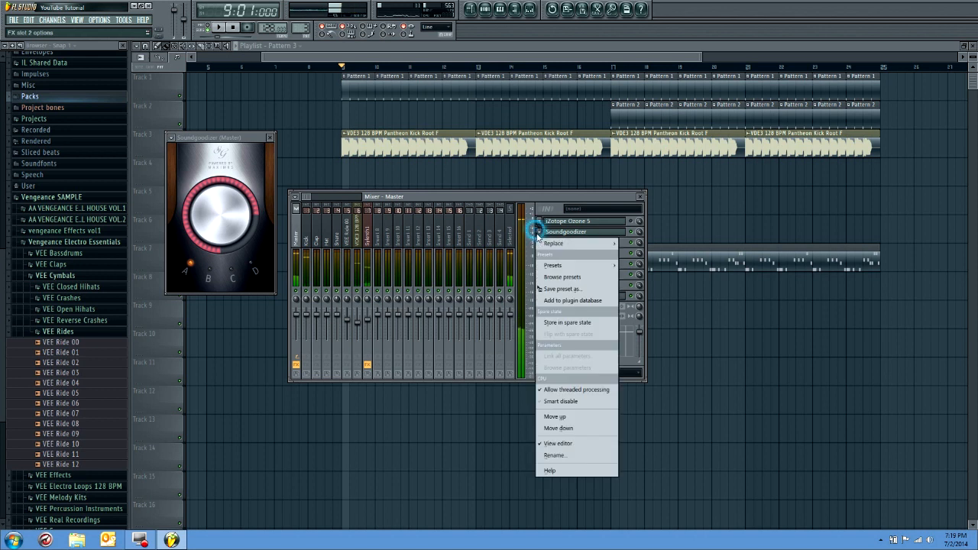
pyautogui.moveTo(554, 243)
pyautogui.click(640, 69)
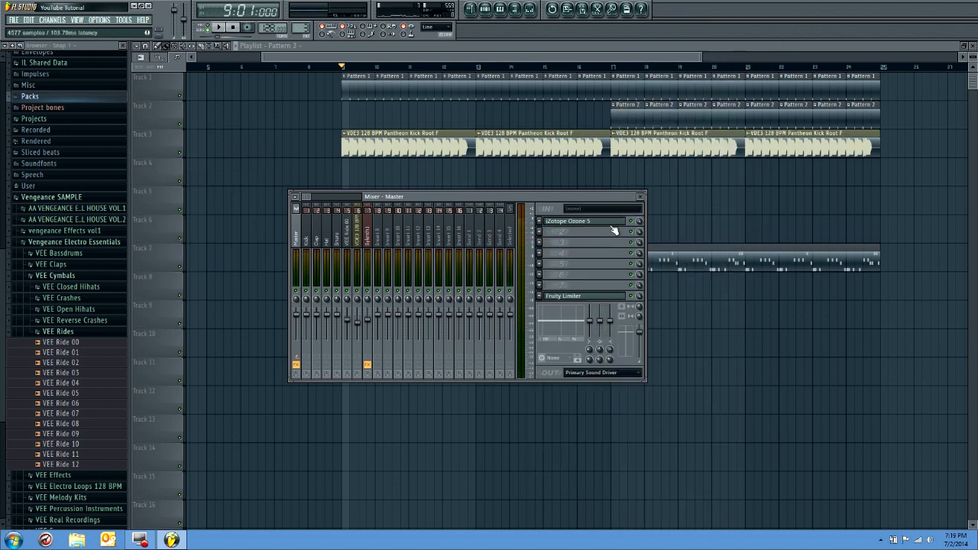
pyautogui.click(640, 197)
pyautogui.press('space')
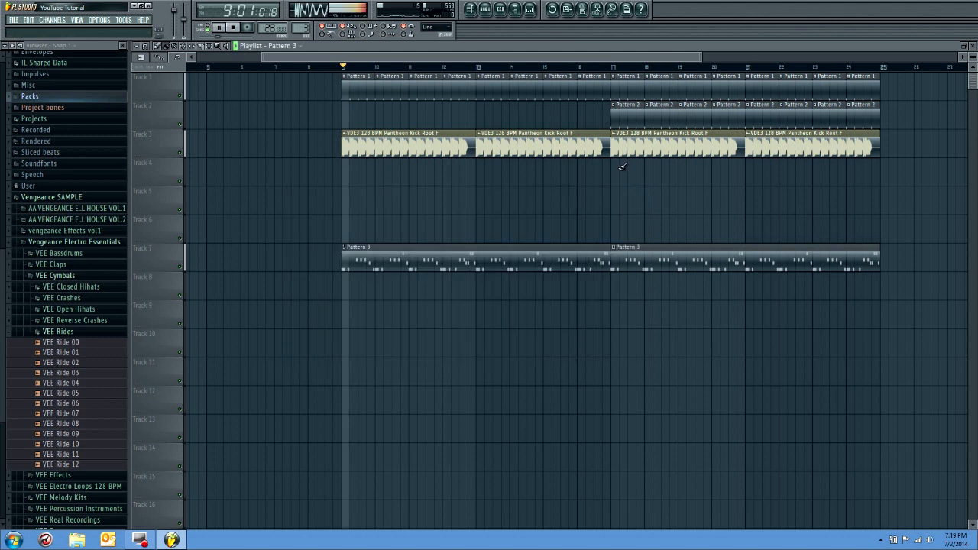
pyautogui.moveTo(371, 56); pyautogui.dragTo(307, 56)
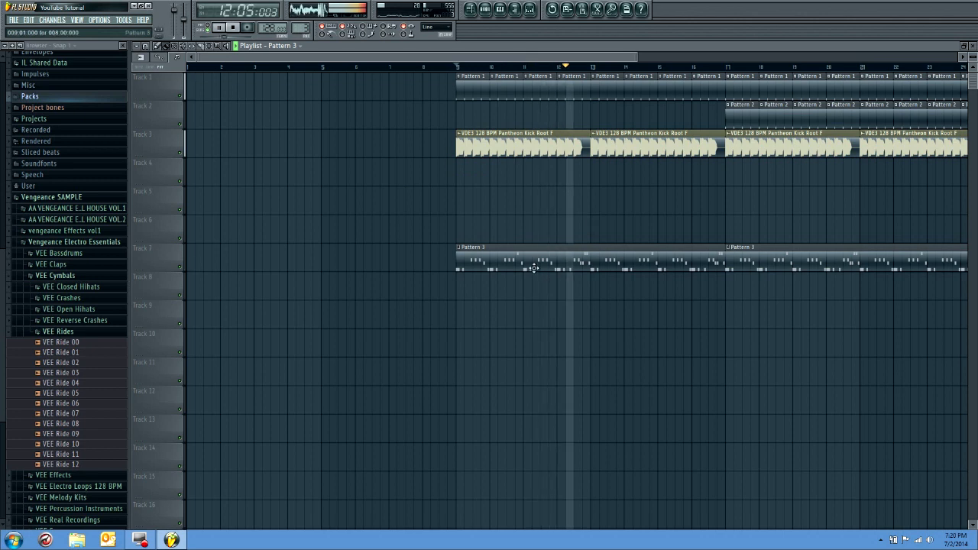
pyautogui.press('space')
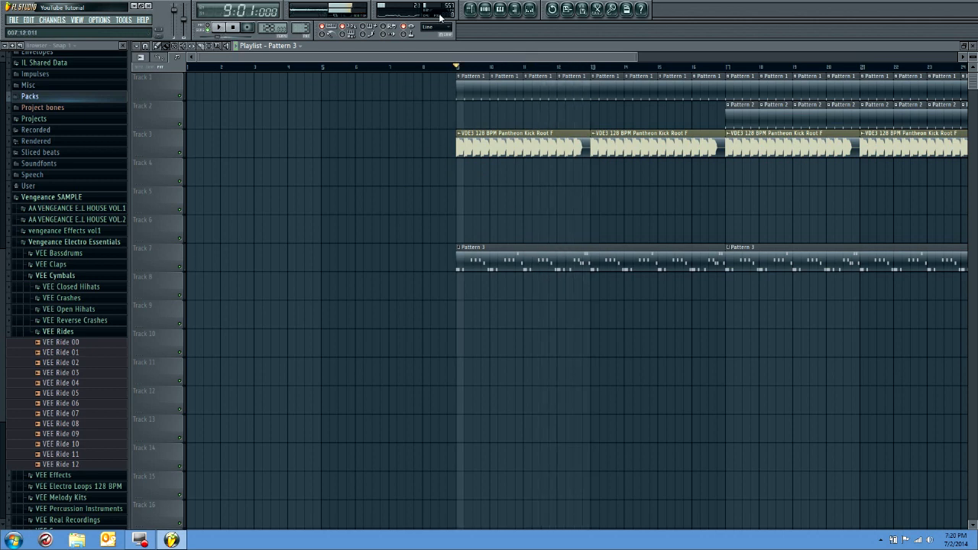
# Show the step sequencer and open the VVE1 Vocal Phrases folder inside the Vengeance SAMPLE library
pyautogui.click(486, 11)
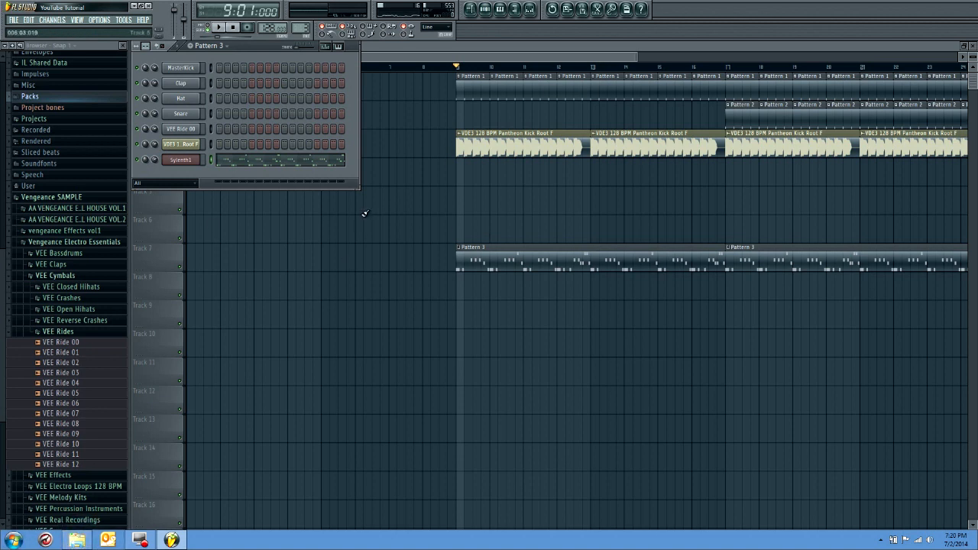
pyautogui.scroll(-3, 69, 465)
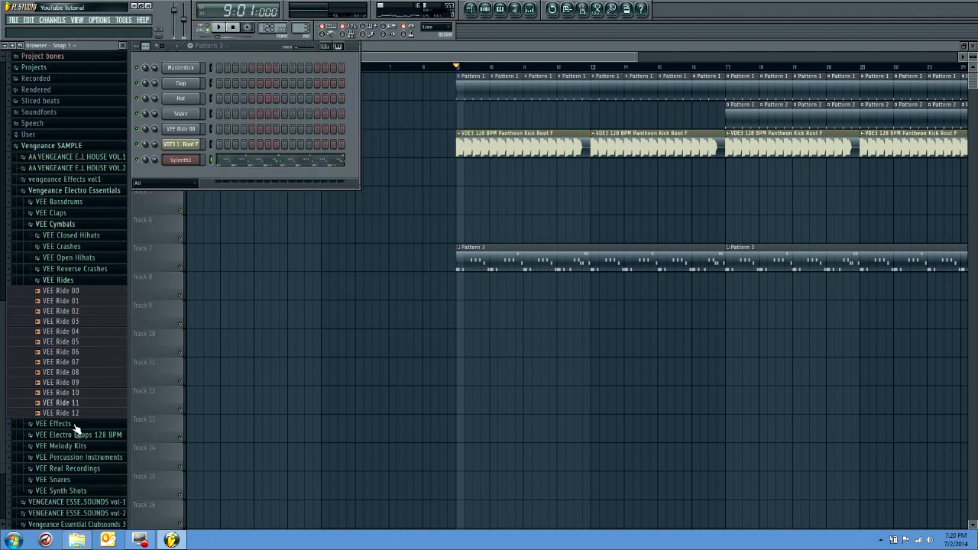
pyautogui.click(72, 189)
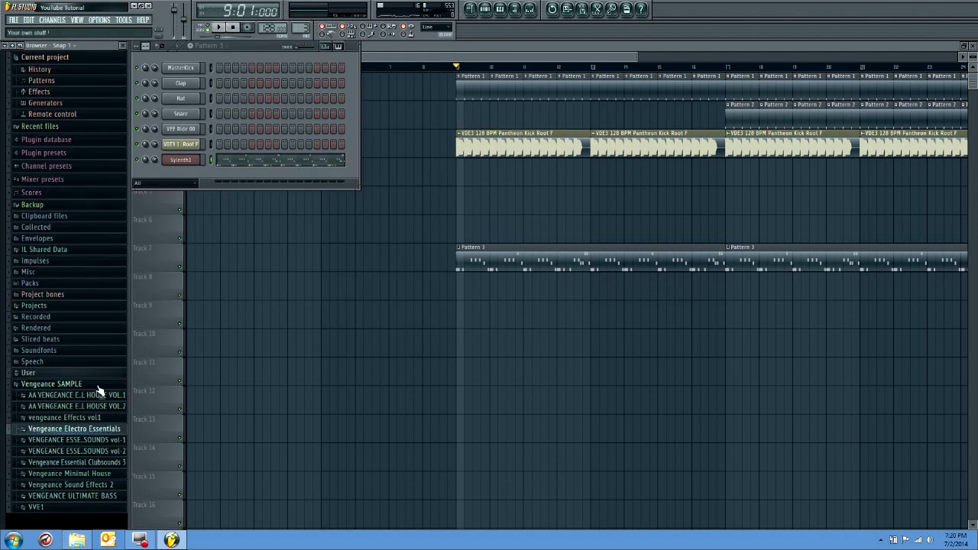
pyautogui.click(70, 508)
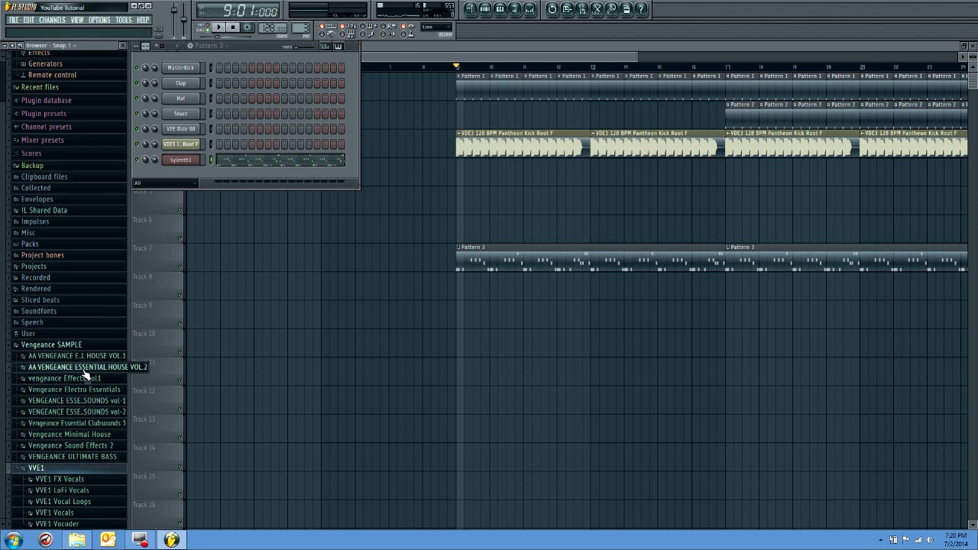
pyautogui.click(102, 514)
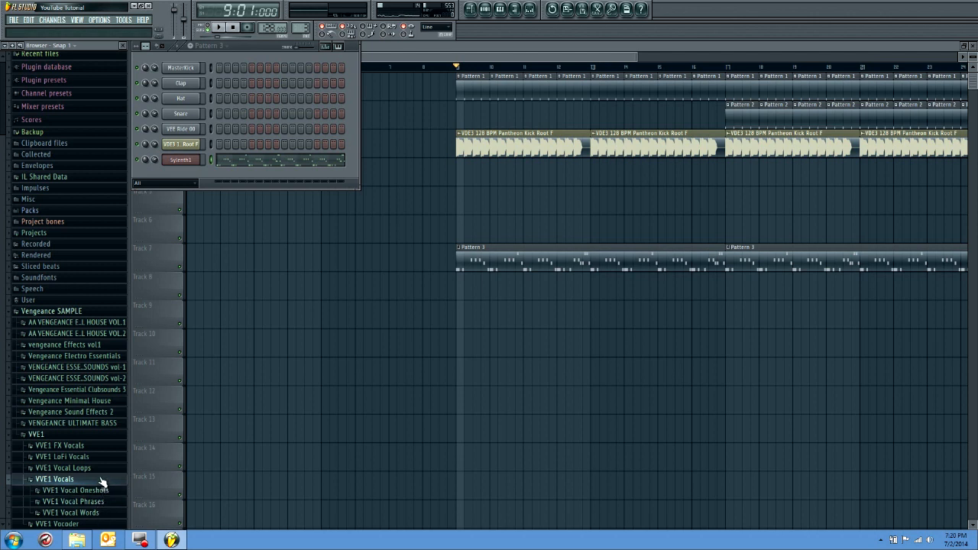
pyautogui.click(100, 481)
pyautogui.click(93, 511)
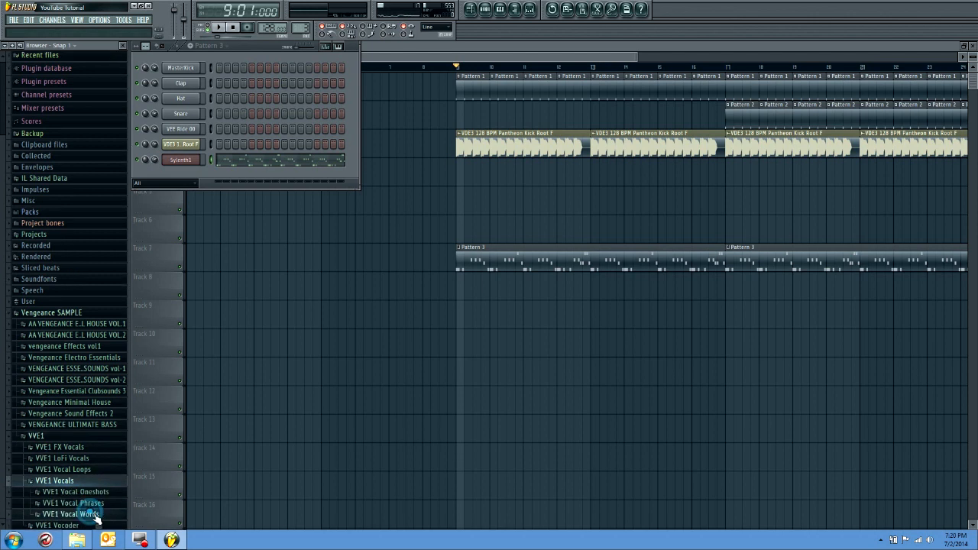
pyautogui.click(100, 501)
# Preview several VVE1 Vocal Phrases samples between 001 and 016
pyautogui.moveTo(113, 79); pyautogui.dragTo(115, 70)
pyautogui.click(107, 137)
pyautogui.click(101, 148)
pyautogui.click(101, 189)
pyautogui.click(99, 220)
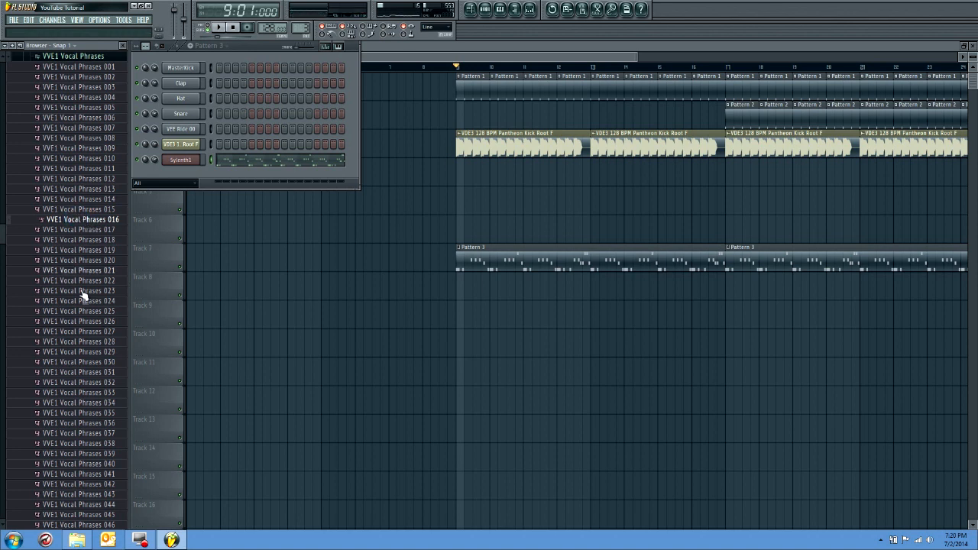
# Search the computer for "bring that beat", listen to Bring That Beat Back - Real MaKerZ Dubstep.mp3 around 0:30, and close the player
pyautogui.click(13, 540)
pyautogui.write('bring that beat')
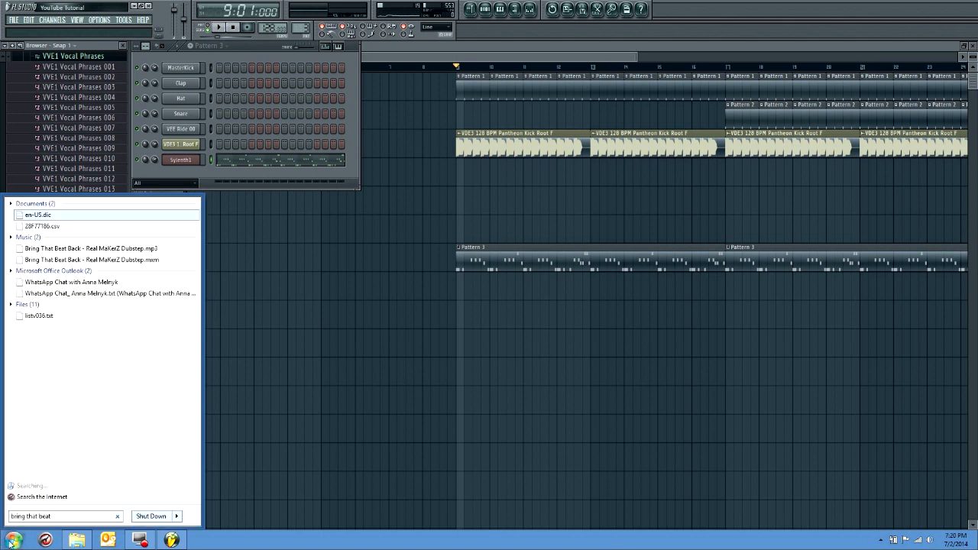
pyautogui.click(155, 253)
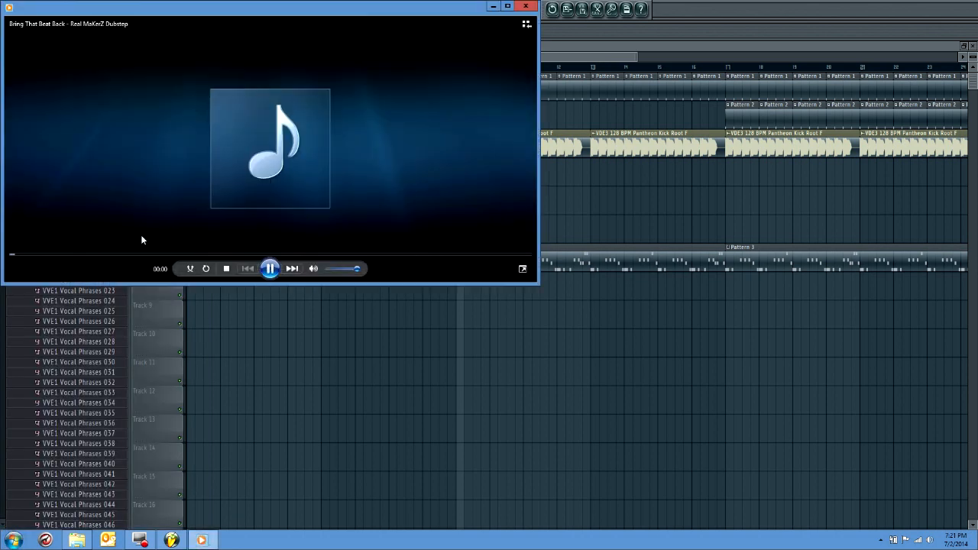
pyautogui.click(134, 254)
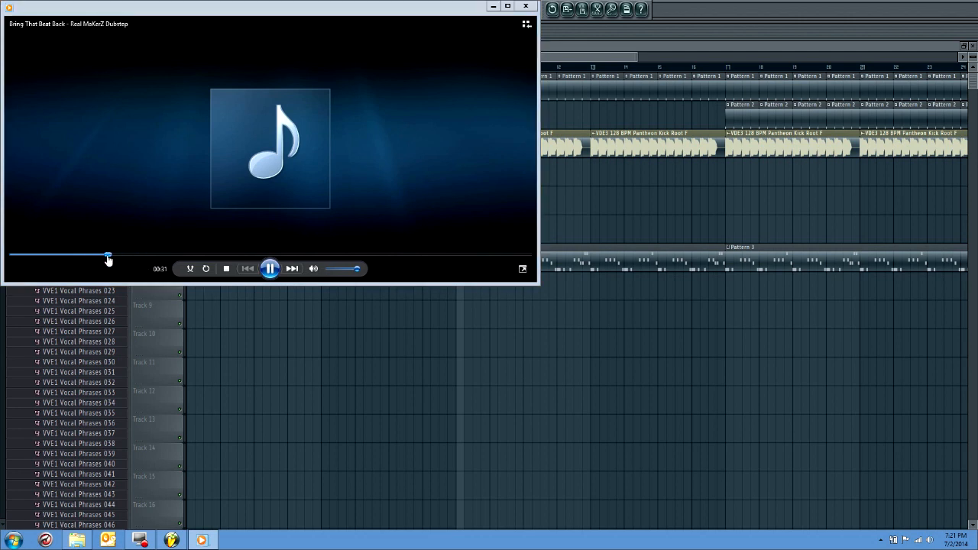
pyautogui.moveTo(95, 254); pyautogui.dragTo(108, 256)
pyautogui.click(96, 256)
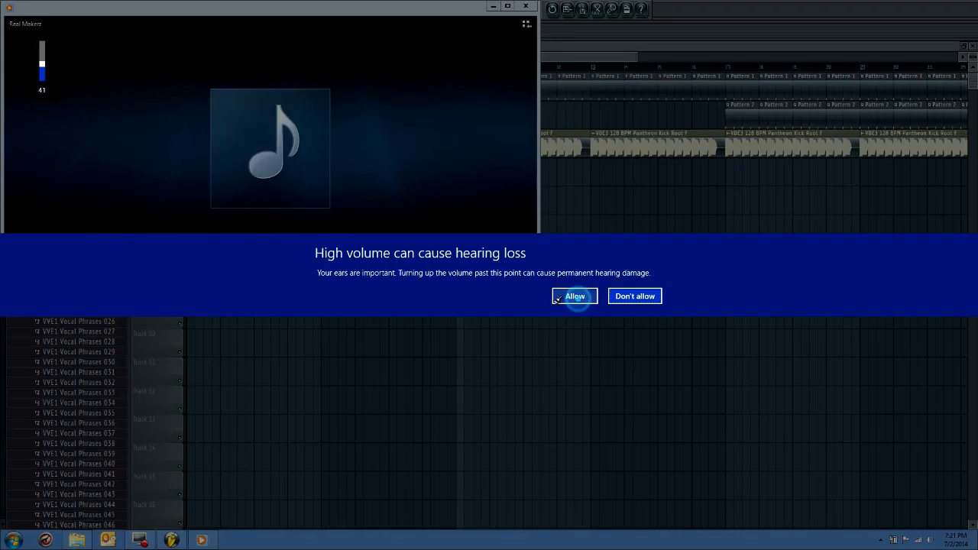
pyautogui.click(575, 295)
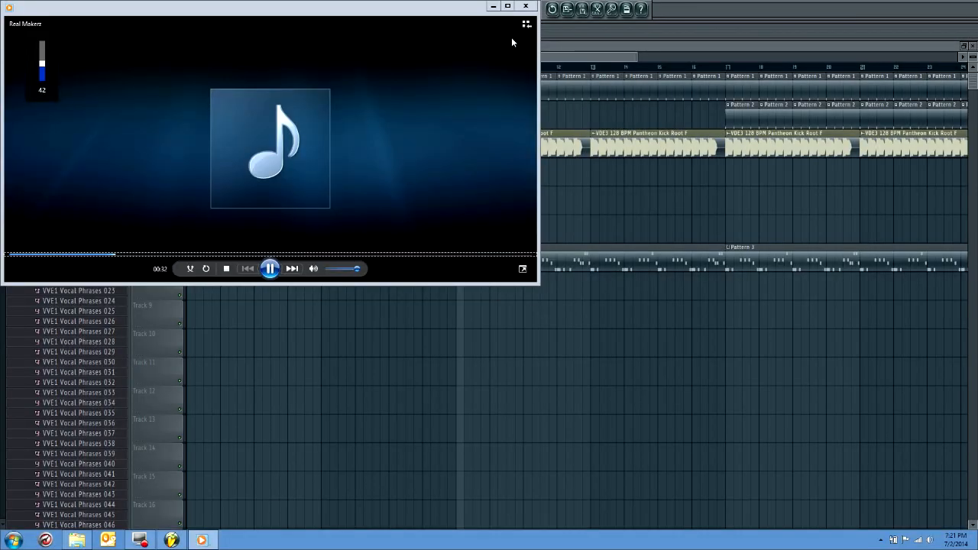
pyautogui.moveTo(480, 11); pyautogui.dragTo(498, 26)
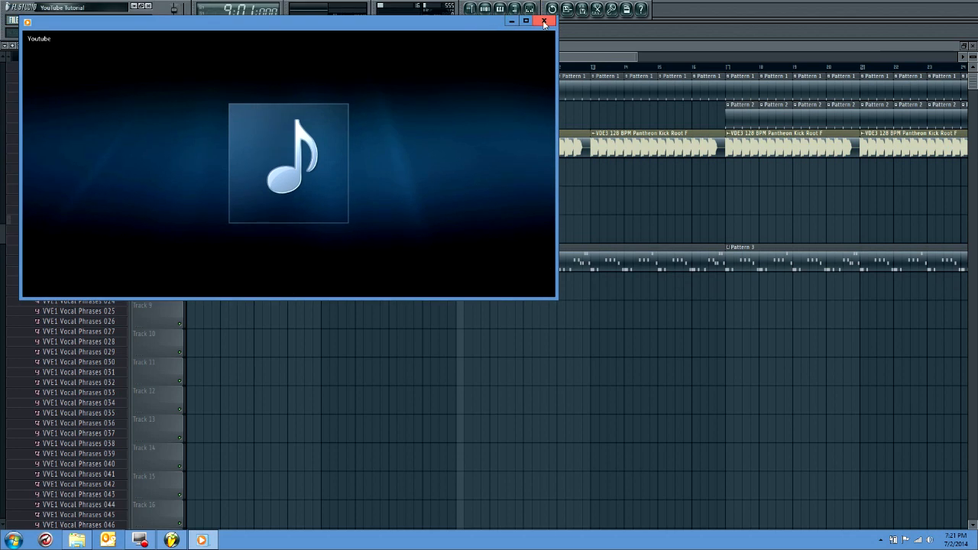
pyautogui.click(544, 22)
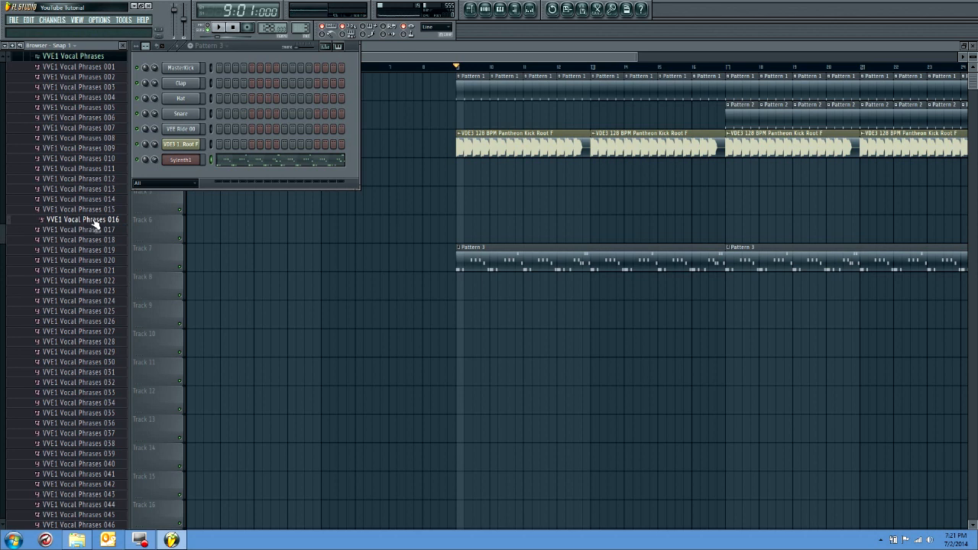
# Preview VVE1 Vocal Phrases samples 010, 011 and 019 to 022 to choose a vocal for the drop
pyautogui.click(95, 159)
pyautogui.click(96, 167)
pyautogui.click(91, 270)
pyautogui.click(97, 261)
pyautogui.click(102, 251)
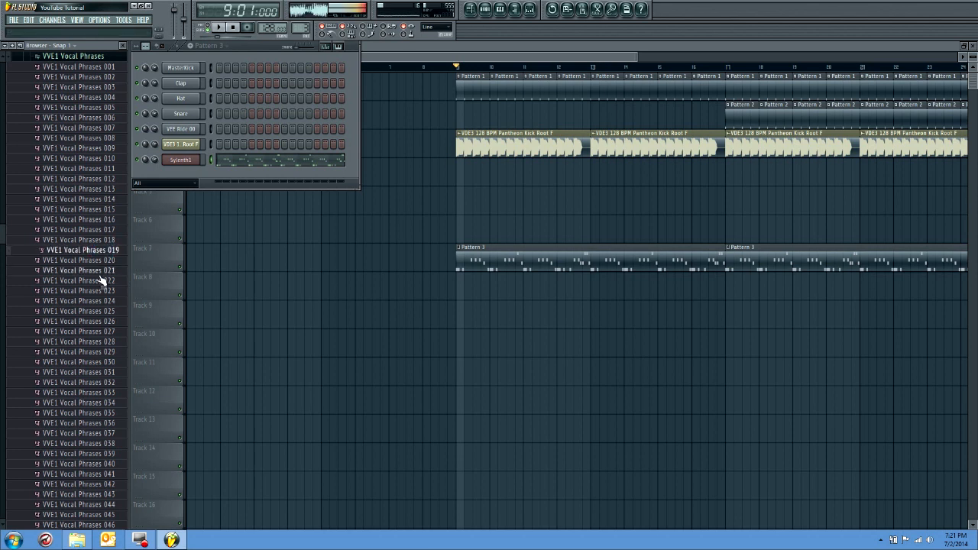
pyautogui.click(99, 273)
pyautogui.click(102, 280)
pyautogui.click(102, 280)
pyautogui.click(103, 275)
pyautogui.click(101, 261)
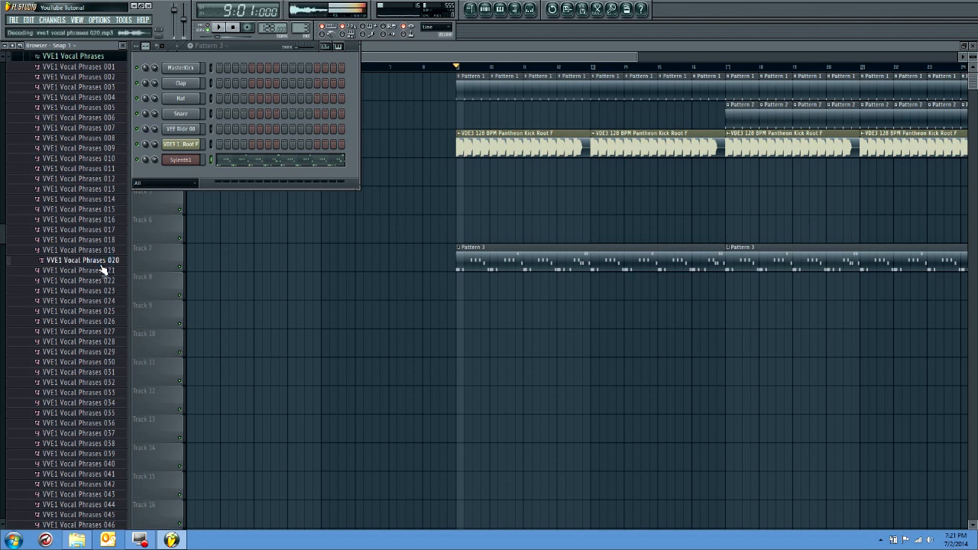
pyautogui.click(101, 271)
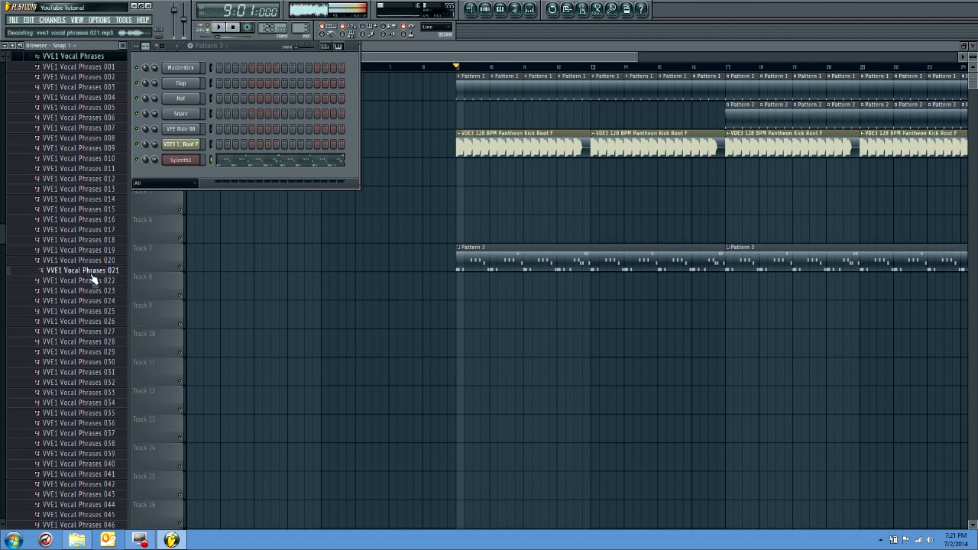
# Place VVE1 Vocal Phrases 021 on Track 8 directly before bar 9 and play the transition from bar 8
pyautogui.moveTo(91, 278); pyautogui.dragTo(445, 291)
pyautogui.click(425, 68)
pyautogui.press('space')
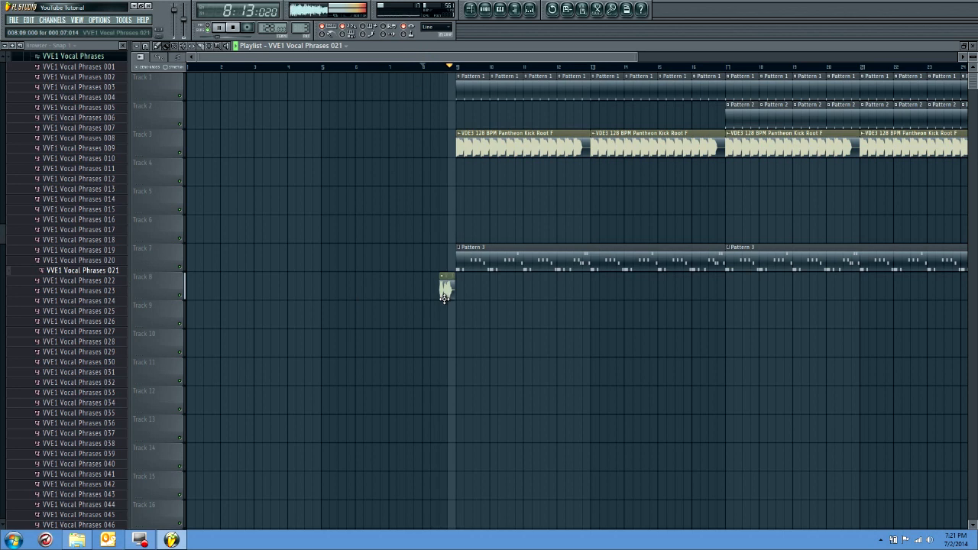
pyautogui.press('space')
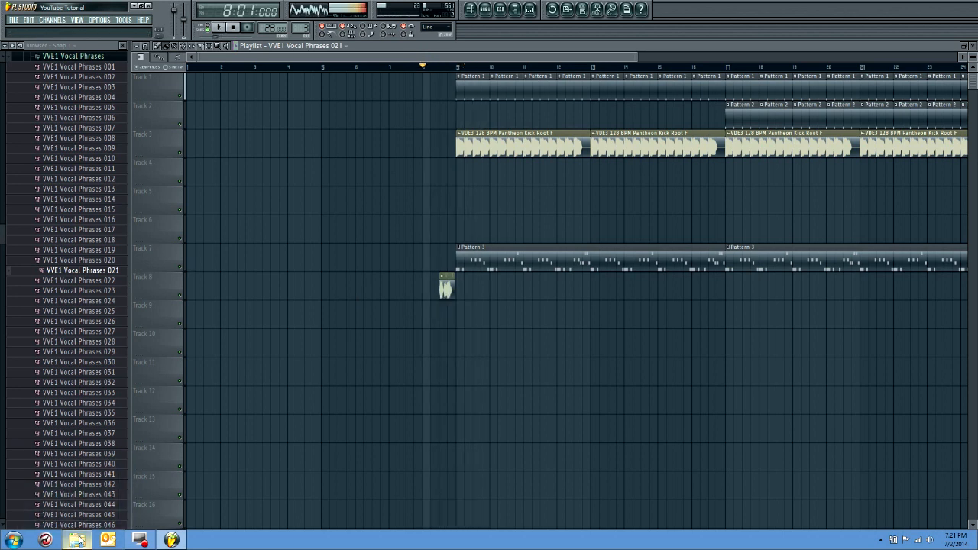
# Switch to File Explorer, open the inner 1000 Subs Project folder under Music Production > Project 2 22 2 2 2, and widen the Name column
pyautogui.click(77, 541)
pyautogui.click(92, 180)
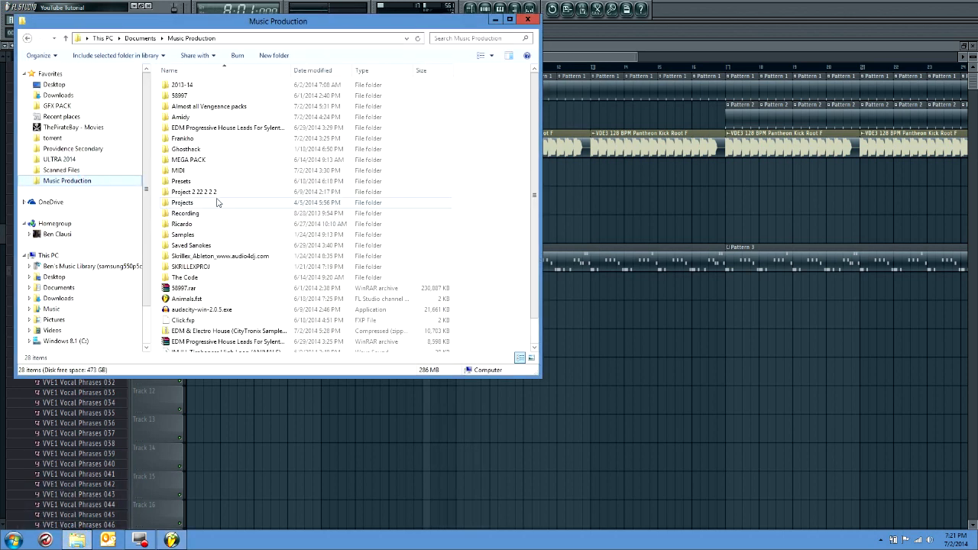
pyautogui.doubleClick(218, 193)
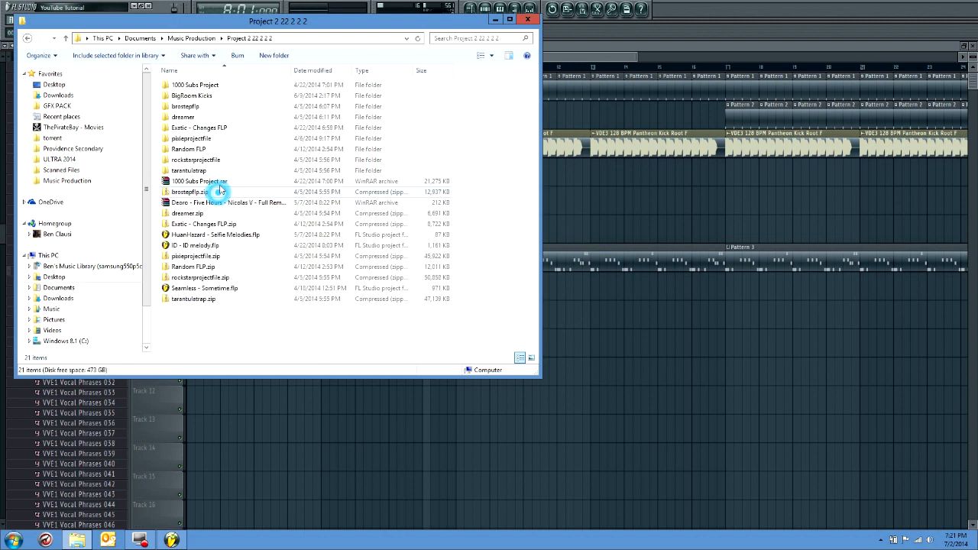
pyautogui.doubleClick(223, 86)
pyautogui.doubleClick(219, 86)
pyautogui.click(237, 216)
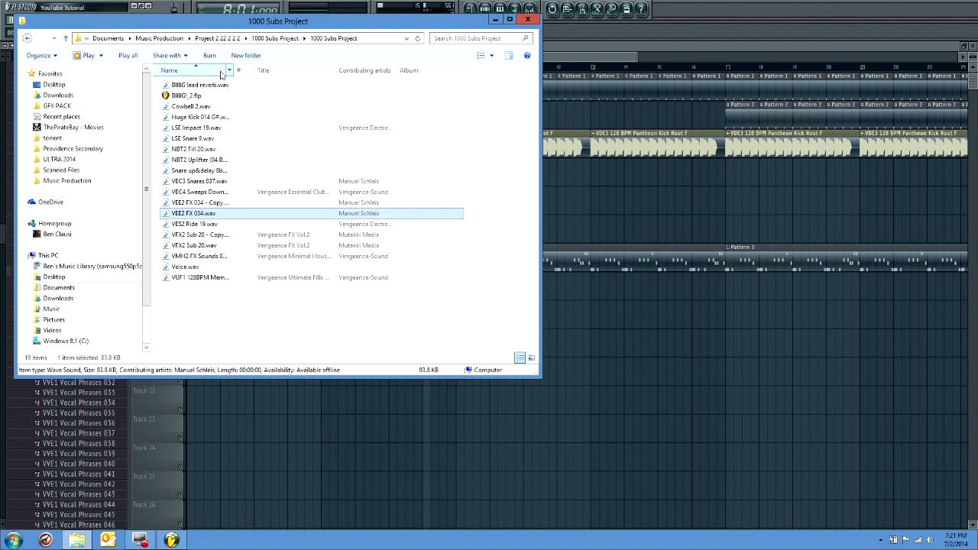
pyautogui.moveTo(233, 69); pyautogui.dragTo(345, 70)
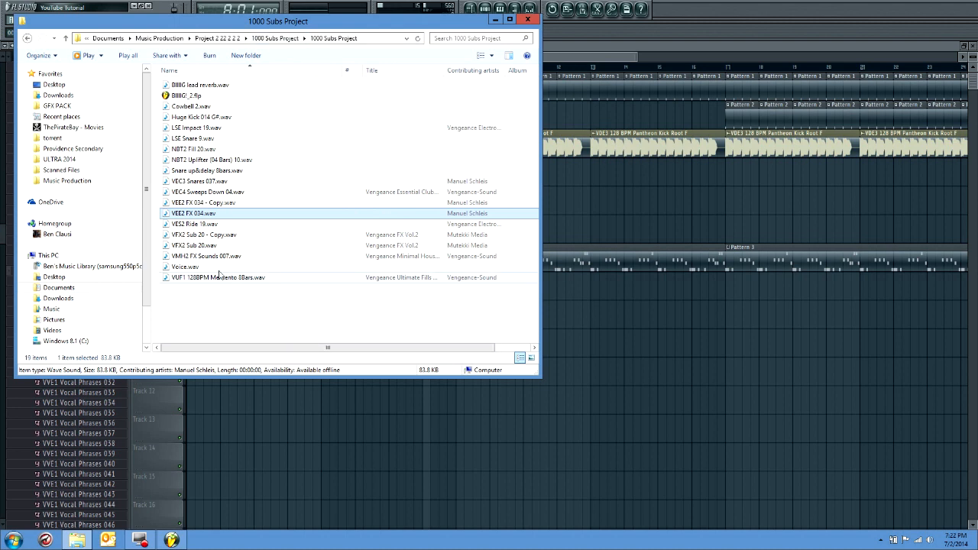
# Place VEE2 FX 034.wav on Track 6 directly before bar 9, checking it in playback, and open its channel settings
pyautogui.moveTo(214, 223); pyautogui.dragTo(462, 248)
pyautogui.press('space')
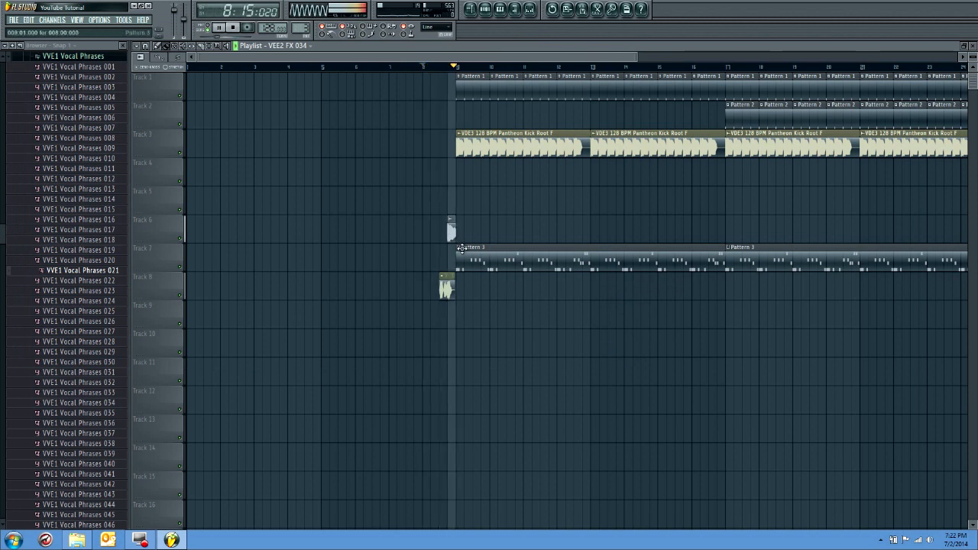
pyautogui.press('space')
pyautogui.click(77, 540)
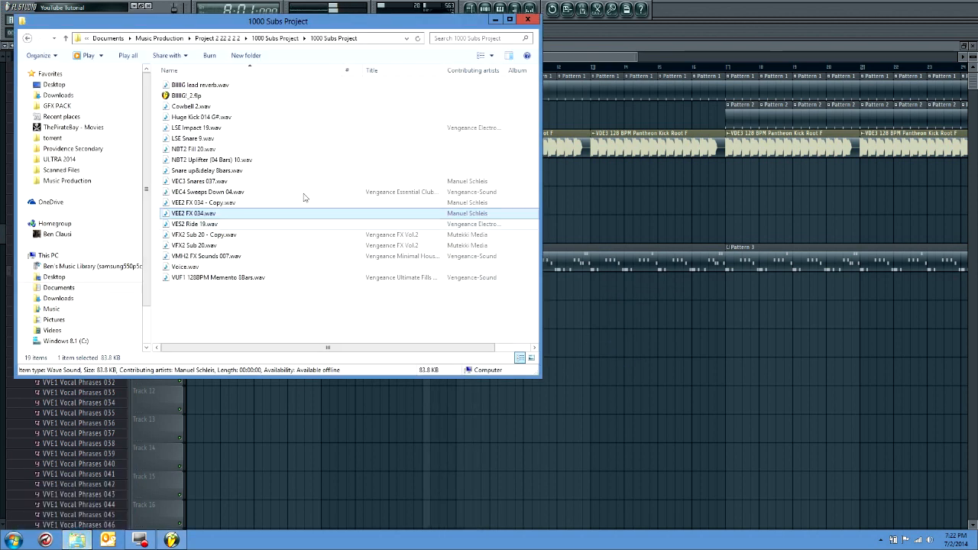
pyautogui.click(610, 29)
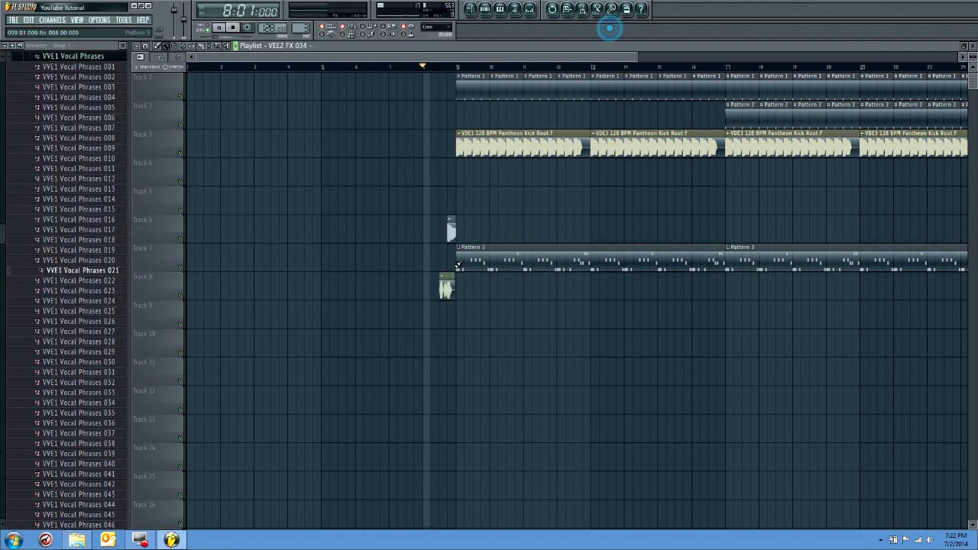
pyautogui.click(449, 227)
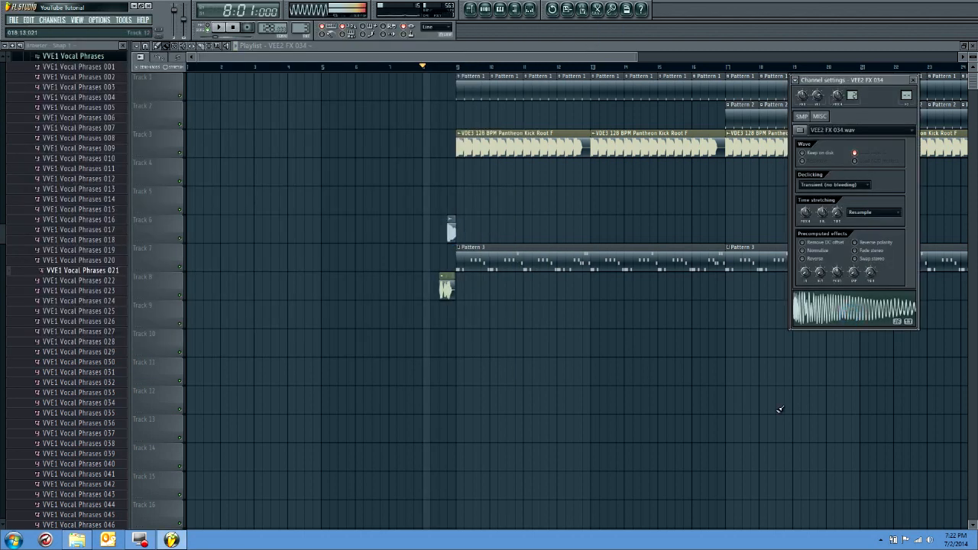
# Preview LSE Snare 9.wav and Huge Kick 014 G#.wav from the 1000 Subs Project folder and check VUF1 128BPM Memento 8Bars.wav
pyautogui.click(76, 540)
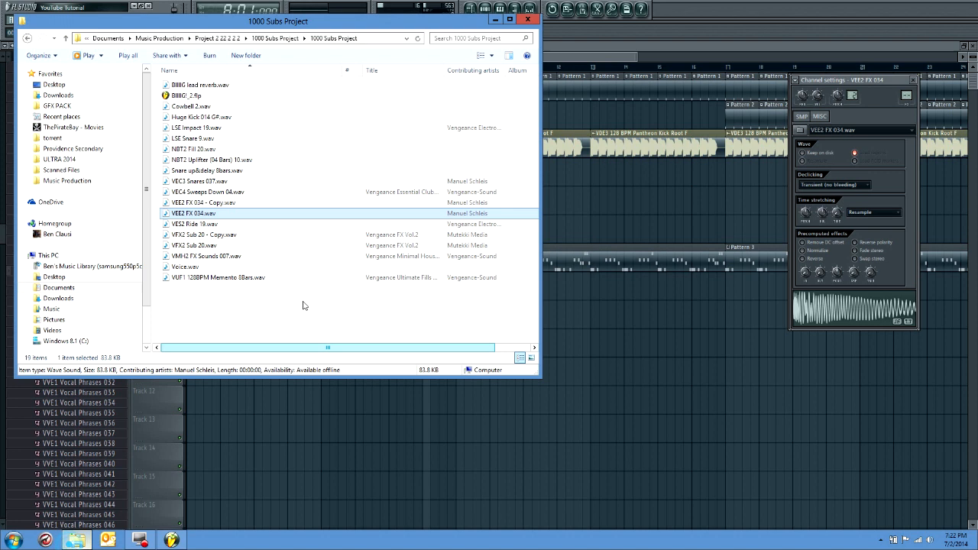
pyautogui.doubleClick(183, 139)
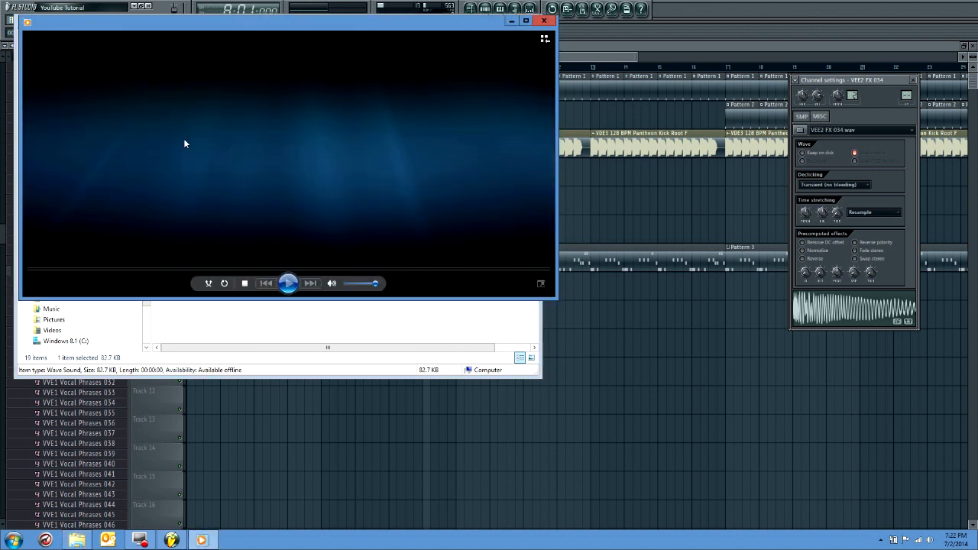
pyautogui.click(538, 21)
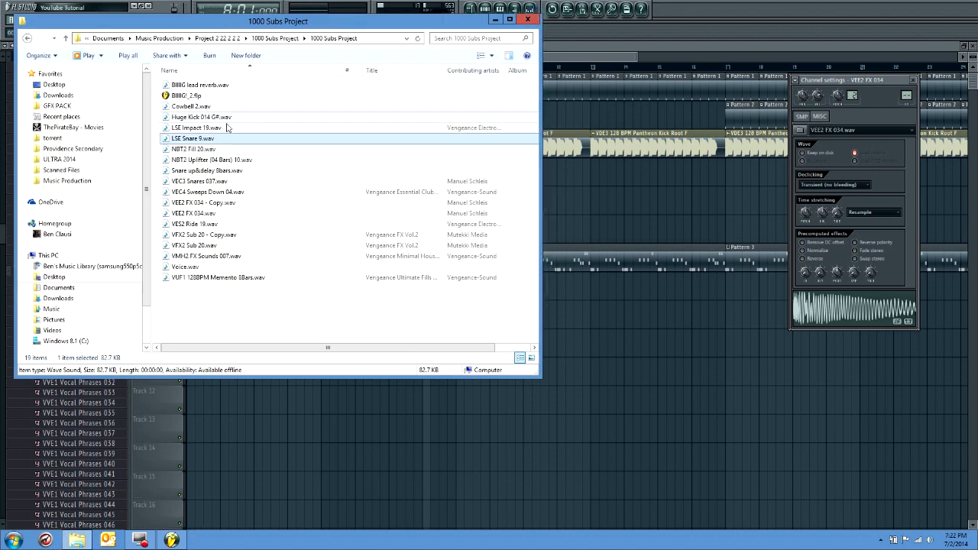
pyautogui.click(197, 118)
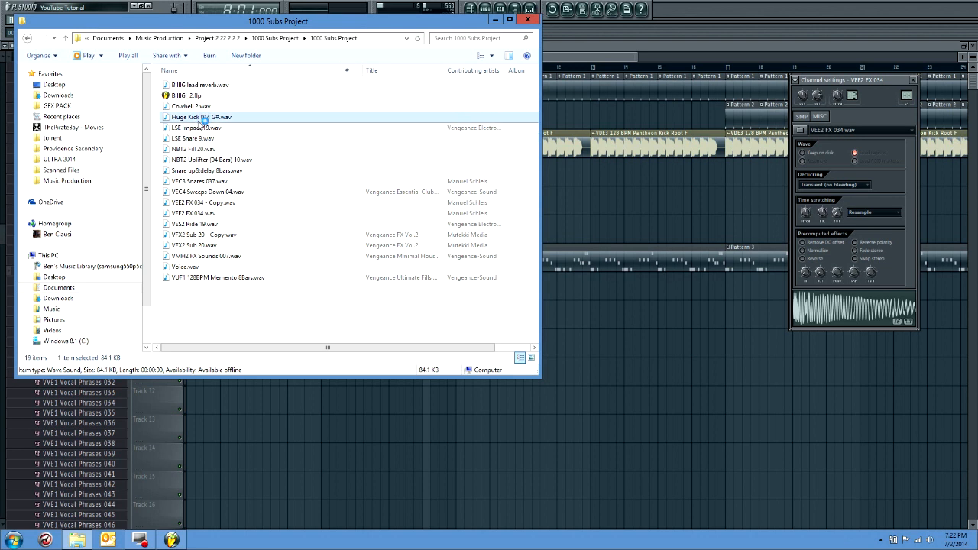
pyautogui.click(552, 29)
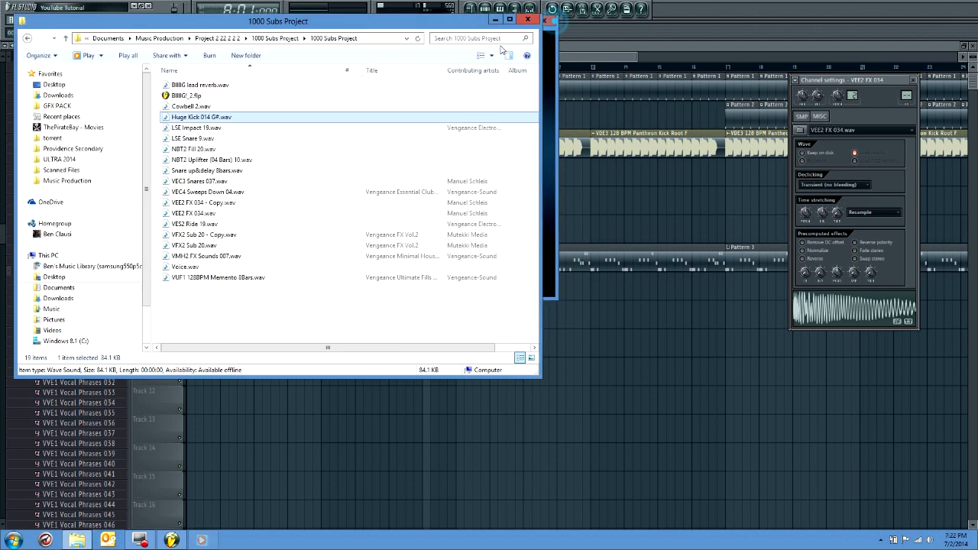
pyautogui.click(213, 280)
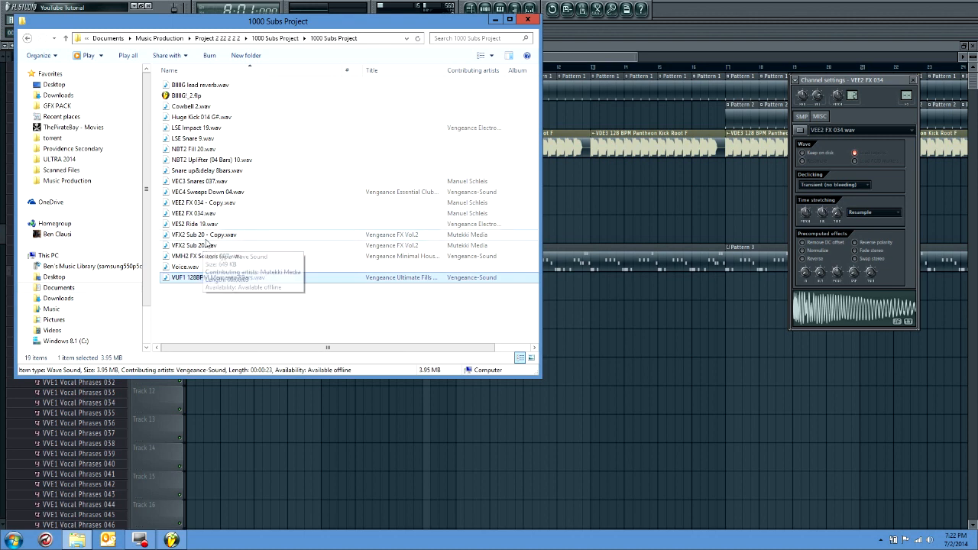
# Place VFX2 Sub 20.wav on Track 9 at bar 8, raise its precomputed fade-out, and play the transition to check it
pyautogui.click(194, 246)
pyautogui.moveTo(552, 269); pyautogui.dragTo(435, 313)
pyautogui.doubleClick(436, 315)
pyautogui.moveTo(820, 278); pyautogui.dragTo(820, 249)
pyautogui.press('space')
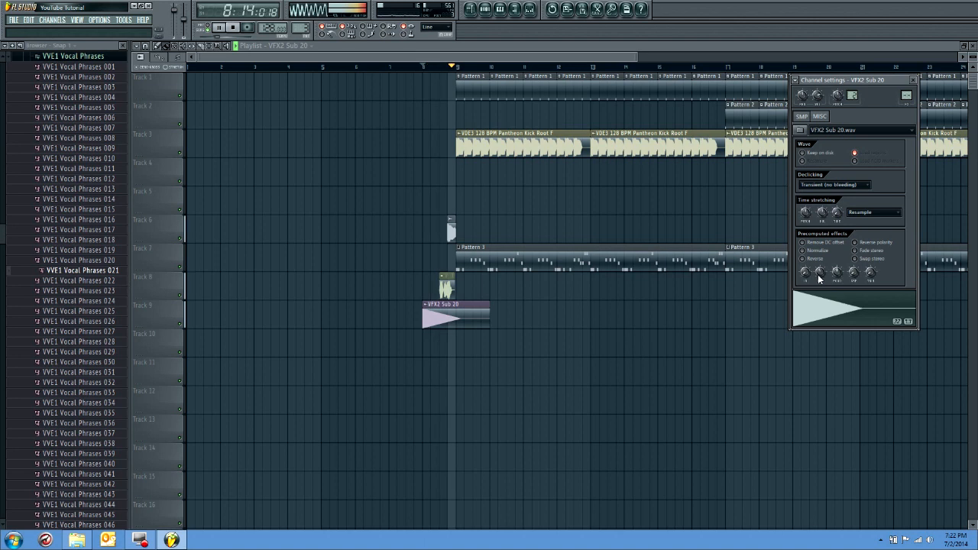
pyautogui.click(912, 80)
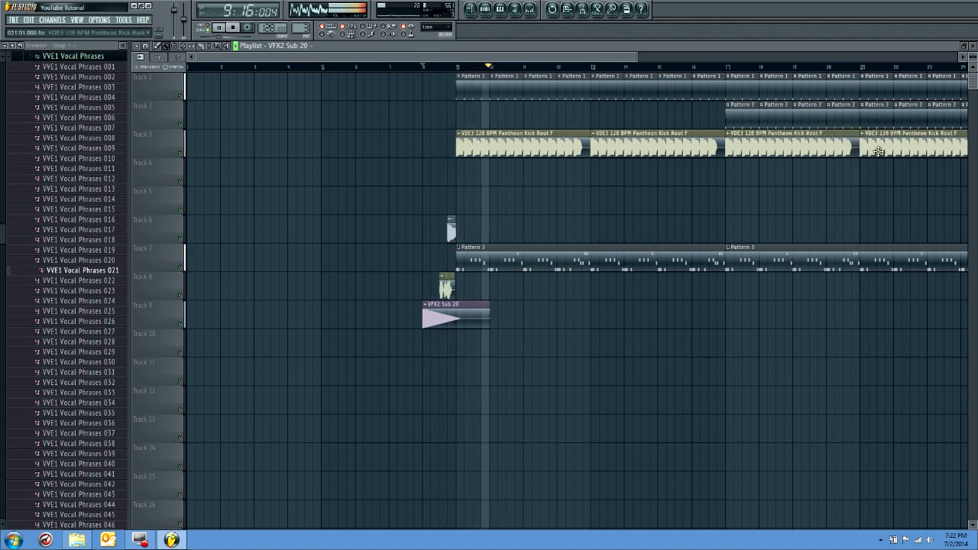
pyautogui.press('space')
# Place LSE Snare 9.wav on Track 5 directly before bars 9, 13 and 17 while playing the drop from bar 8
pyautogui.click(77, 540)
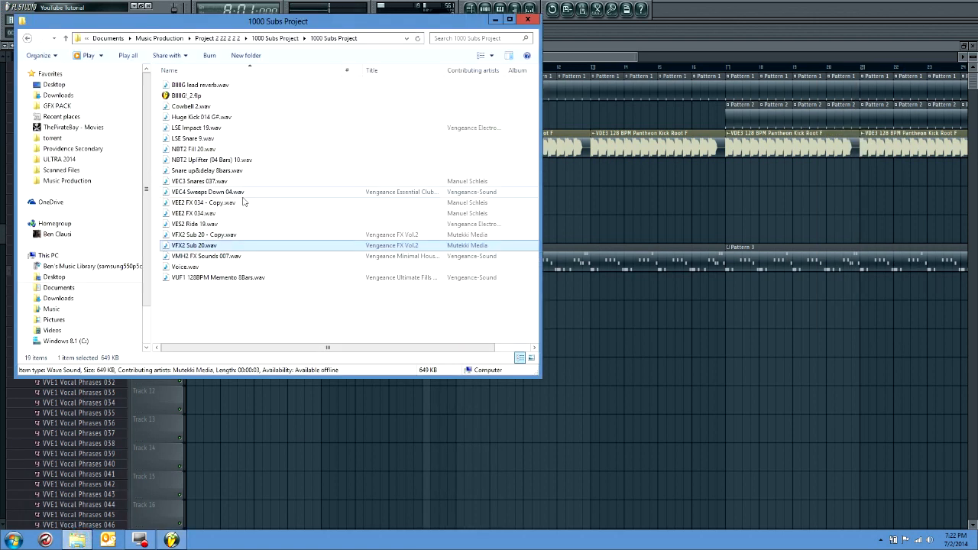
pyautogui.click(203, 203)
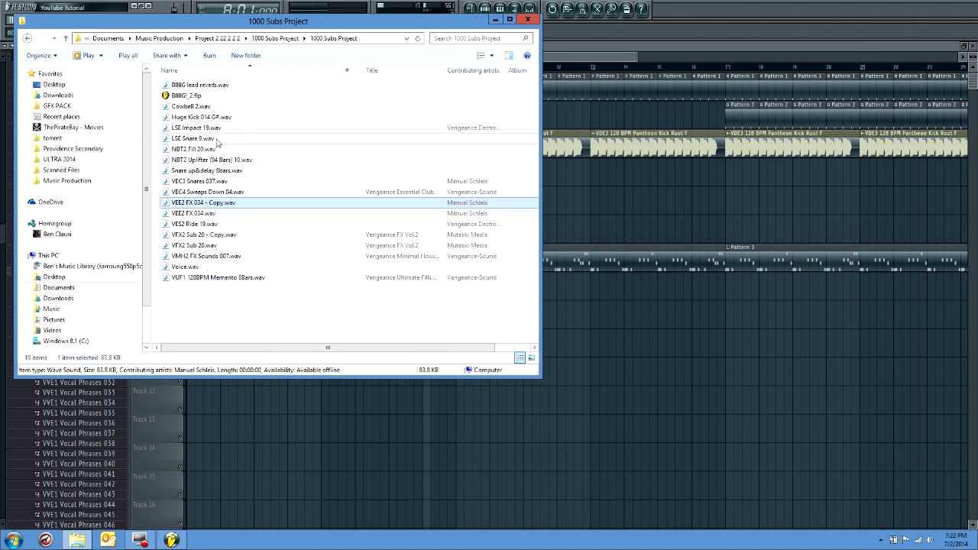
pyautogui.moveTo(195, 138); pyautogui.dragTo(456, 200)
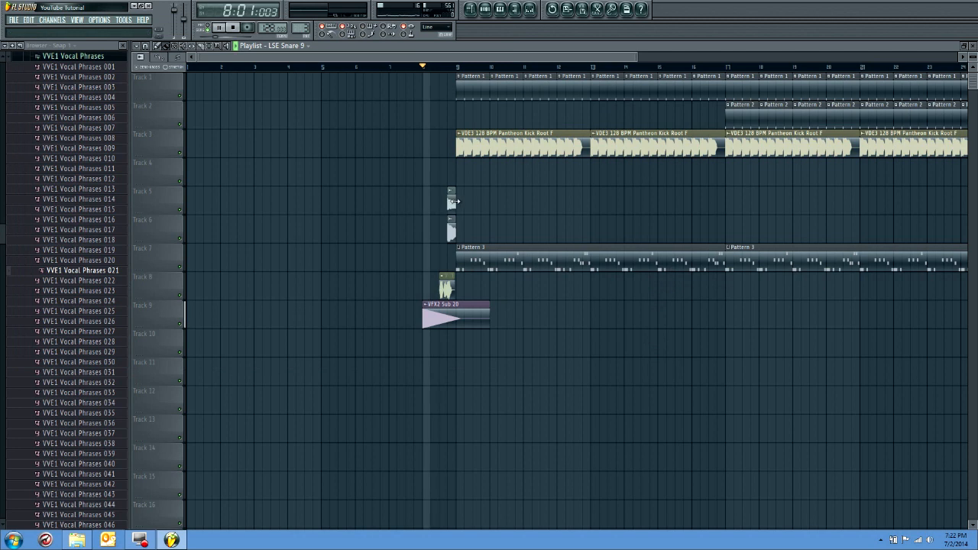
pyautogui.press('space')
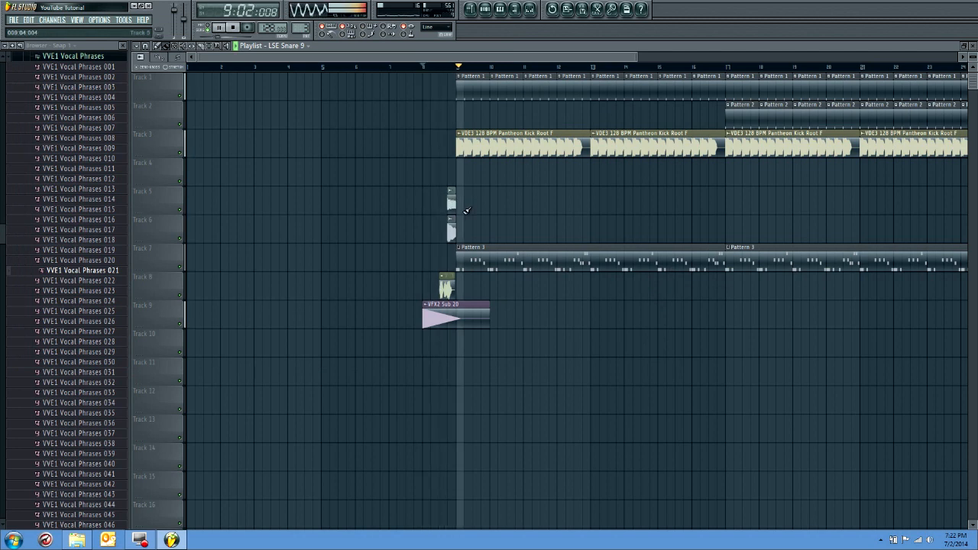
pyautogui.click(585, 203)
pyautogui.click(719, 203)
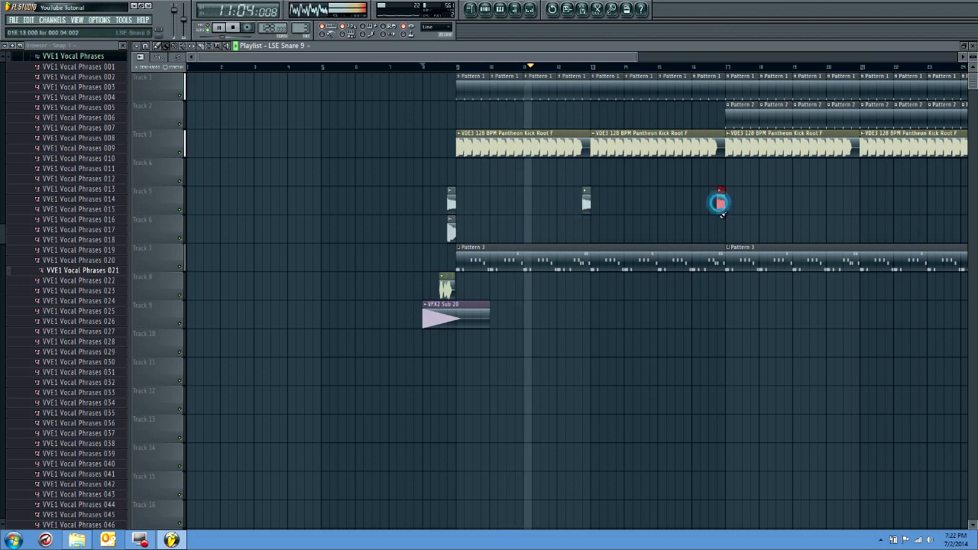
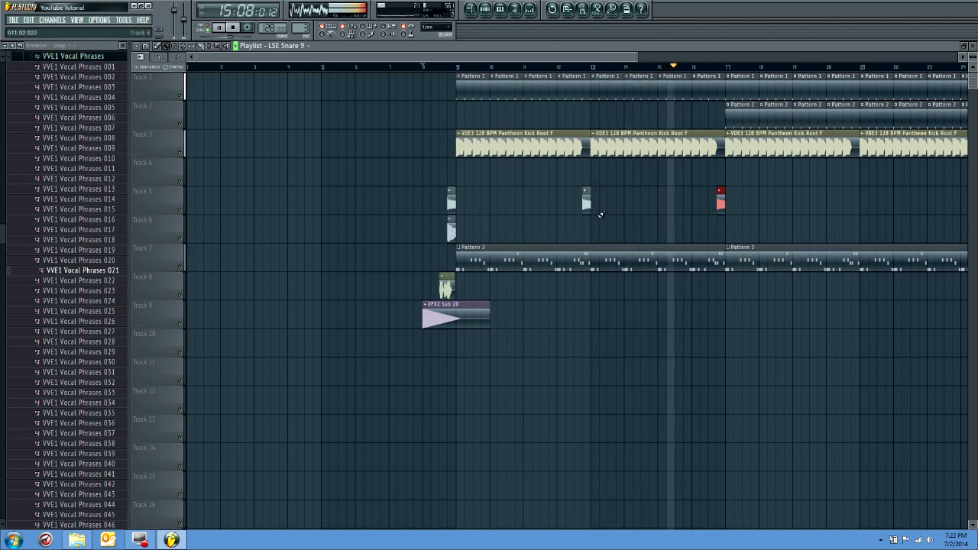
# Stop playback and trim the kick loop starting at bar 13 and the first Pattern 3 clip to end at bar 16
pyautogui.press('space')
pyautogui.moveTo(713, 150); pyautogui.dragTo(691, 150)
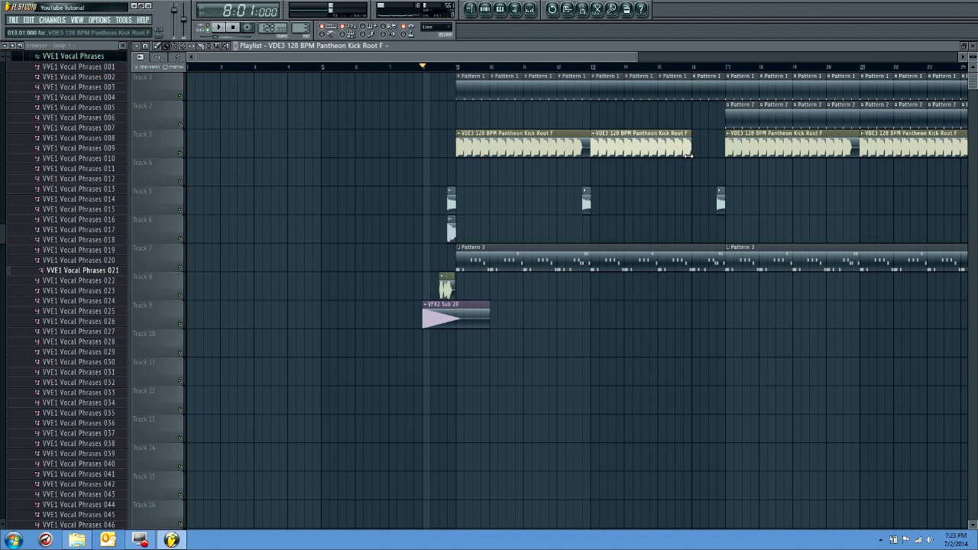
pyautogui.moveTo(723, 257); pyautogui.dragTo(686, 260)
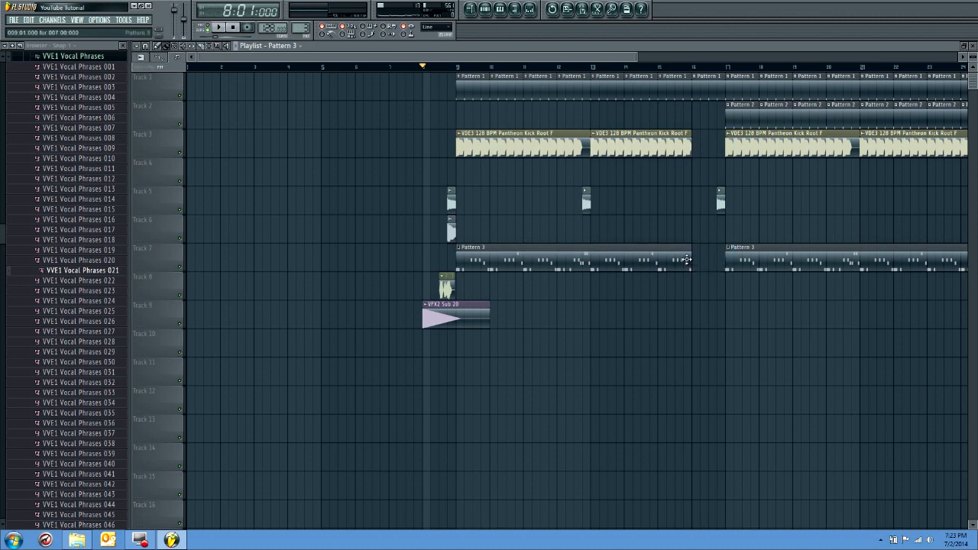
# Switch to the empty Pattern 4 and, with all channels shown, add a second Sylenth1 channel
pyautogui.click(484, 9)
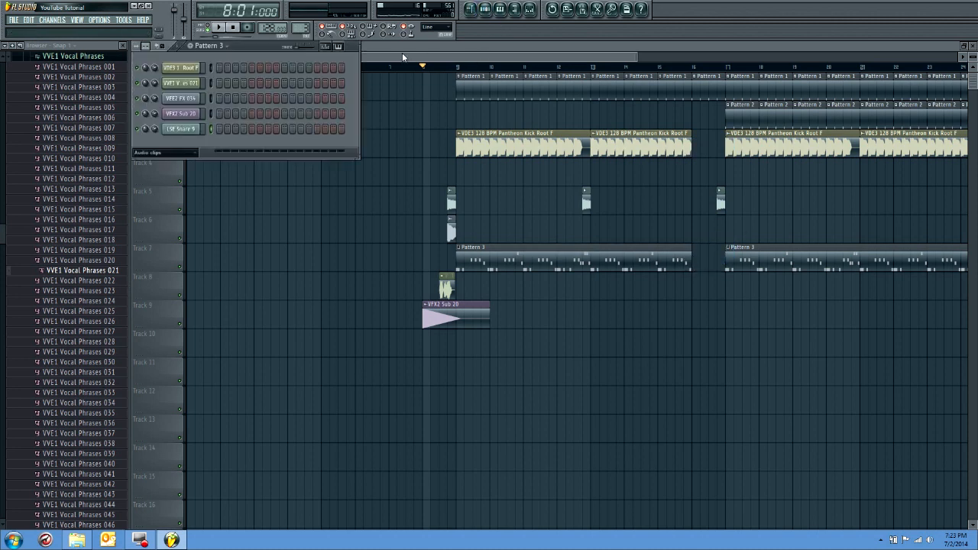
pyautogui.moveTo(298, 27); pyautogui.dragTo(298, 19)
pyautogui.click(147, 155)
pyautogui.click(148, 164)
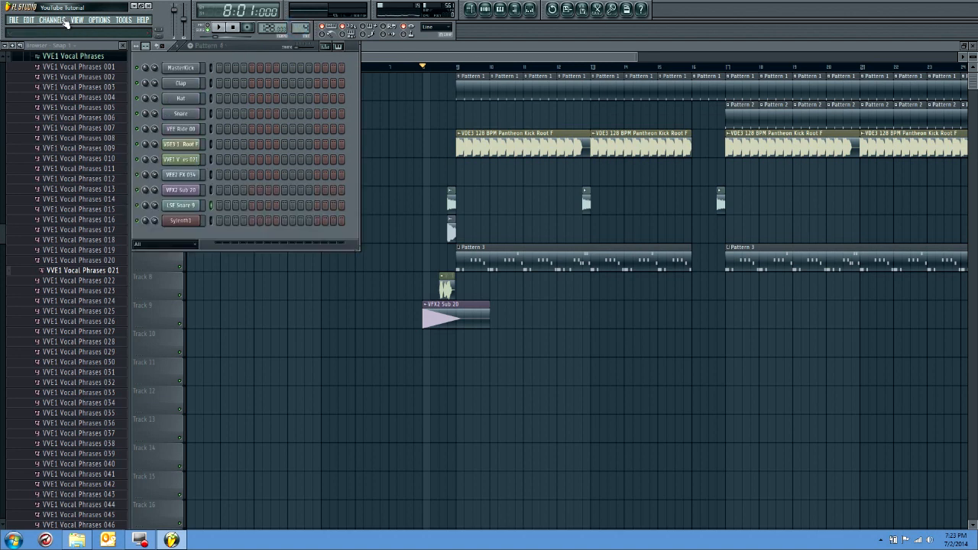
pyautogui.click(65, 22)
pyautogui.moveTo(61, 31)
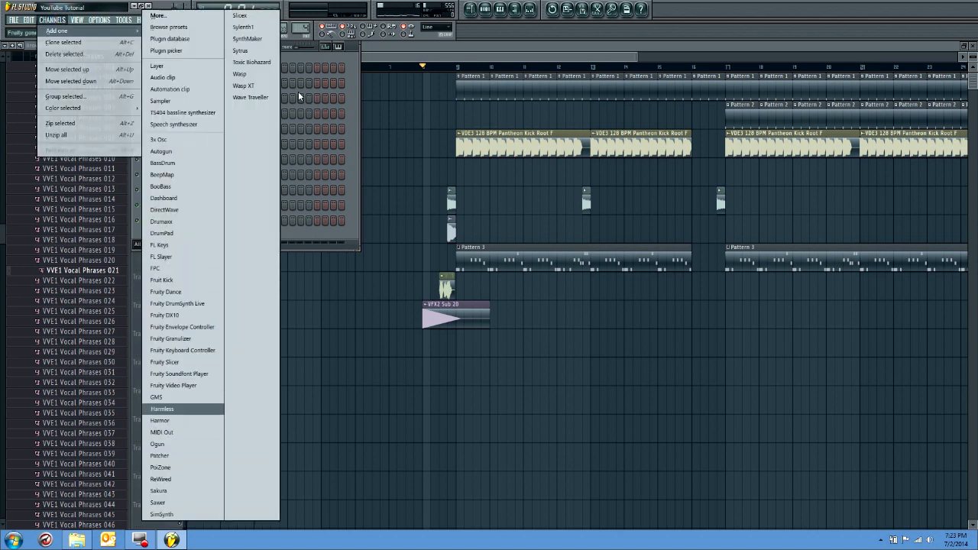
pyautogui.click(245, 28)
# Load a bank from the osmoz music Sylenth1 EDM electro presets folder and choose preset 017: BIG LEAD_04
pyautogui.click(348, 266)
pyautogui.click(361, 293)
pyautogui.click(411, 60)
pyautogui.click(413, 59)
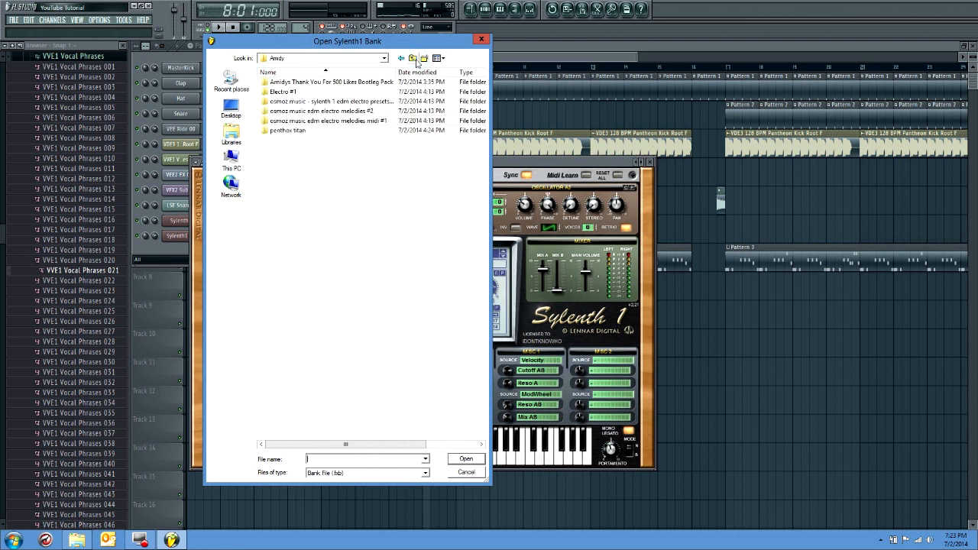
pyautogui.doubleClick(337, 101)
pyautogui.click(330, 83)
pyautogui.doubleClick(330, 82)
pyautogui.doubleClick(330, 82)
pyautogui.click(437, 256)
pyautogui.click(426, 377)
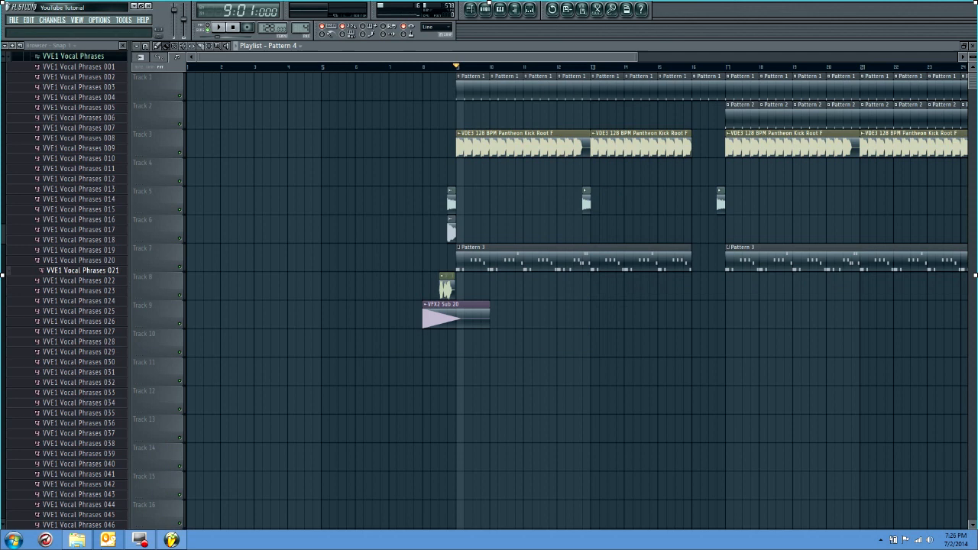
# Set the song position to bar 8 and reopen the second Sylenth1 channel
pyautogui.moveTo(131, 541)
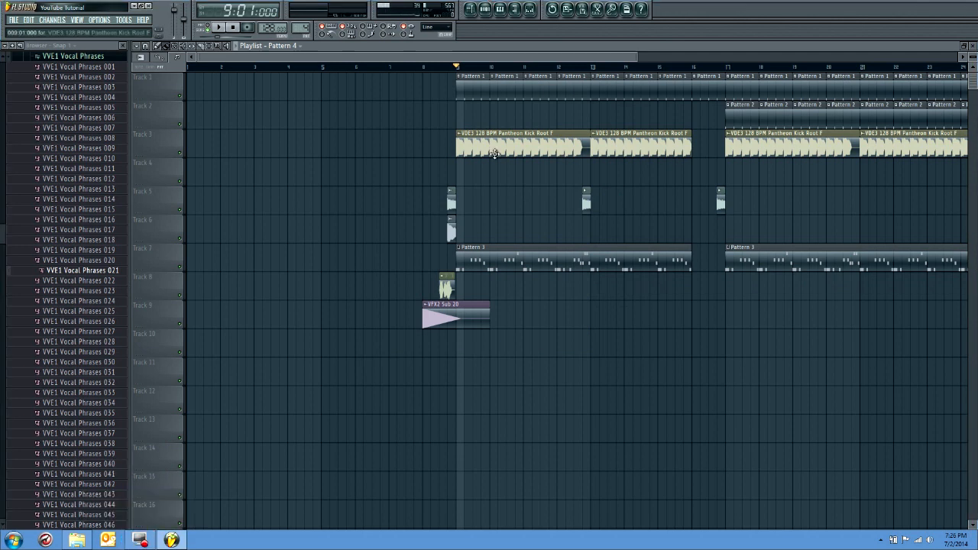
pyautogui.click(425, 68)
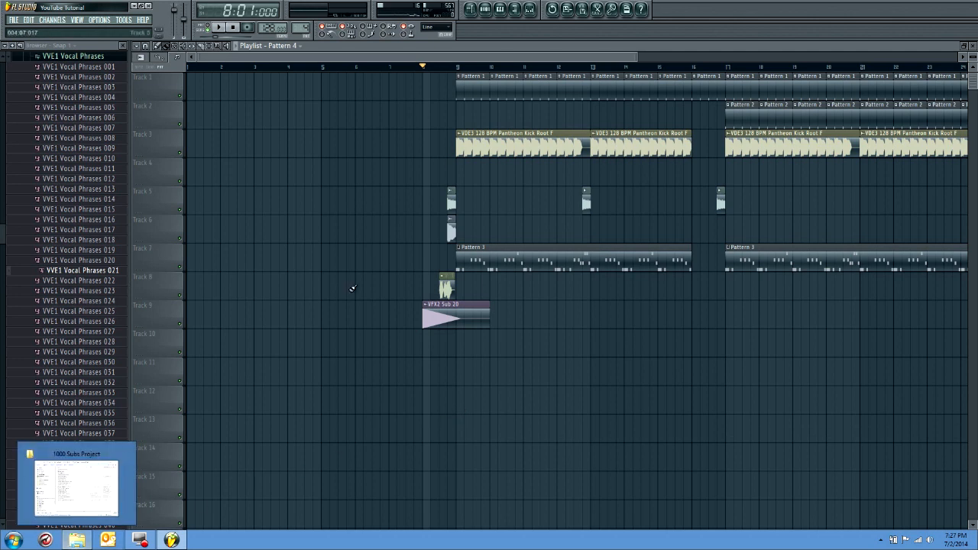
pyautogui.moveTo(67, 539)
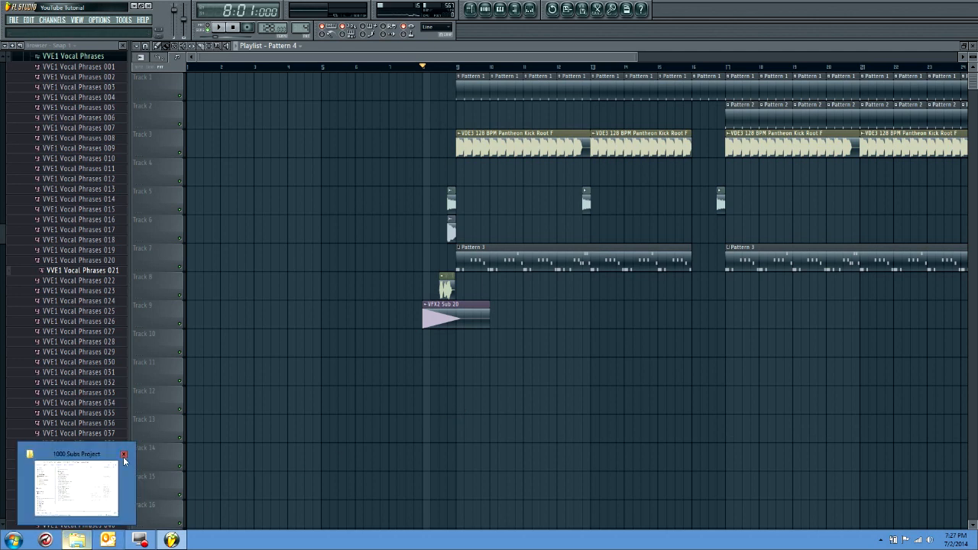
pyautogui.click(485, 8)
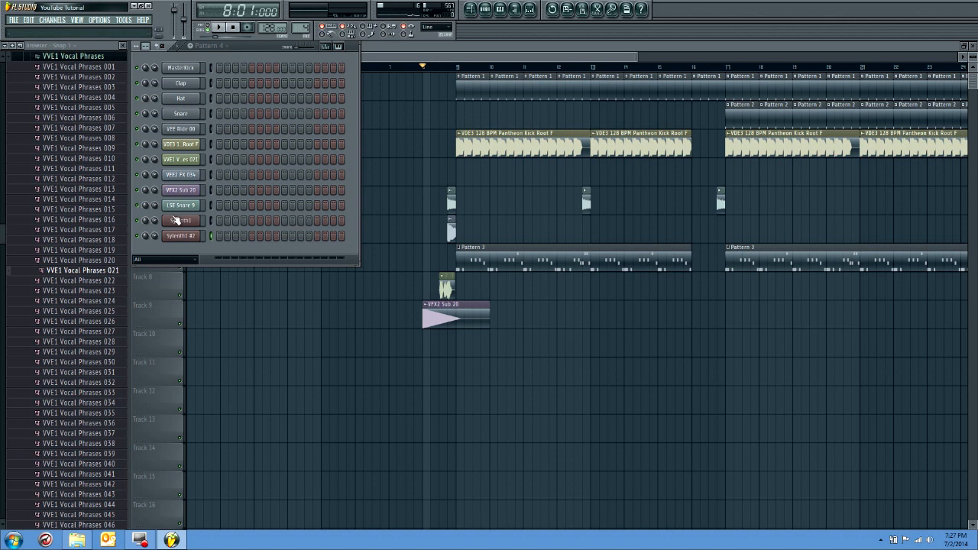
pyautogui.click(175, 219)
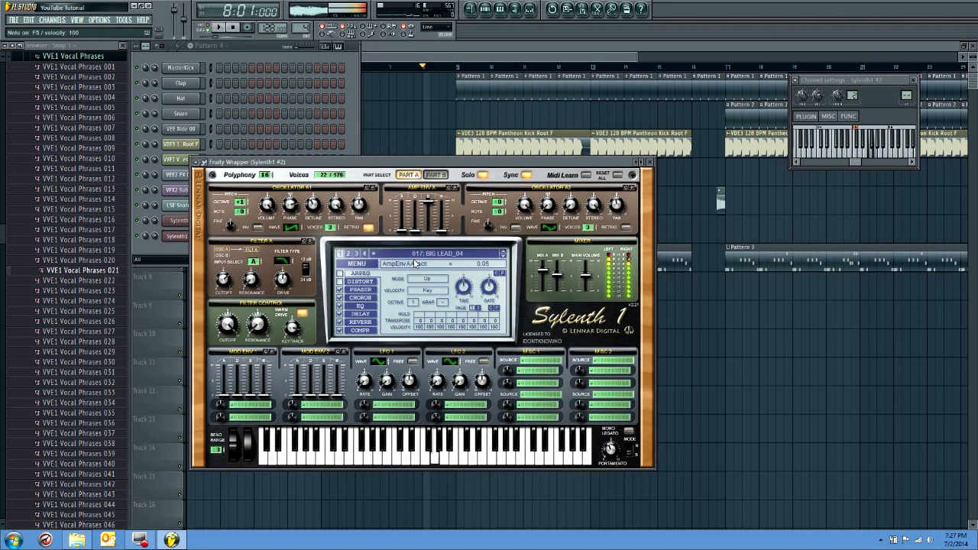
# Start loading another Sylenth1 bank and browse to the VstPlugins folder in Program Files (x86)
pyautogui.click(356, 264)
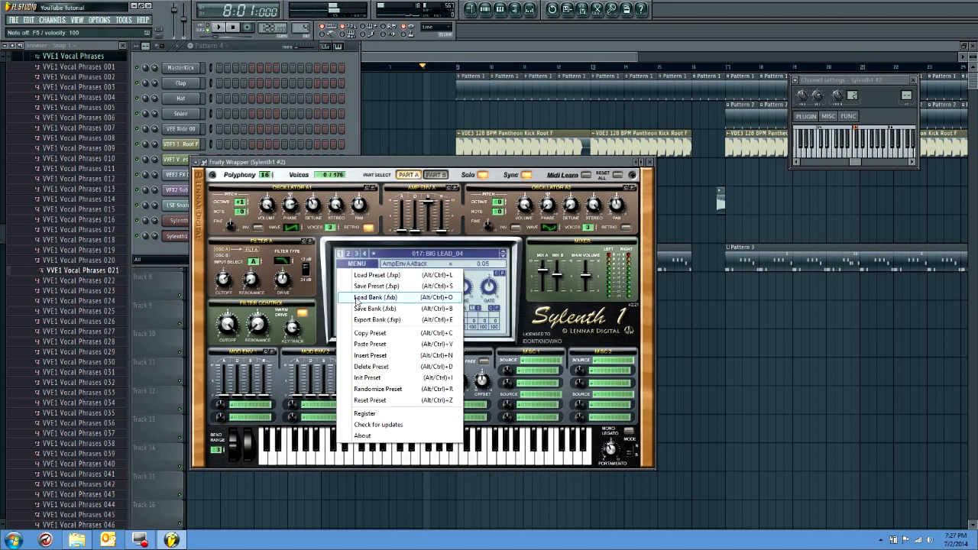
pyautogui.click(362, 298)
pyautogui.click(412, 59)
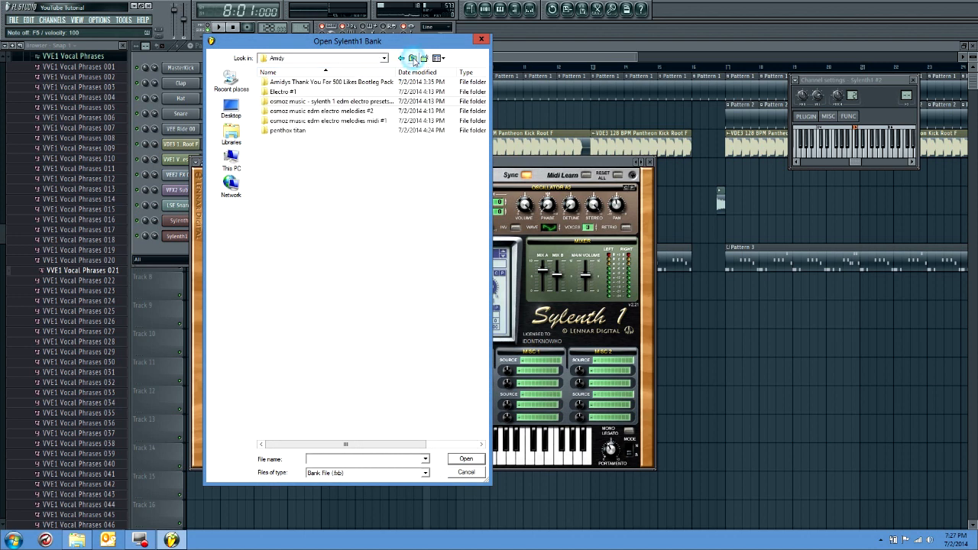
pyautogui.click(412, 59)
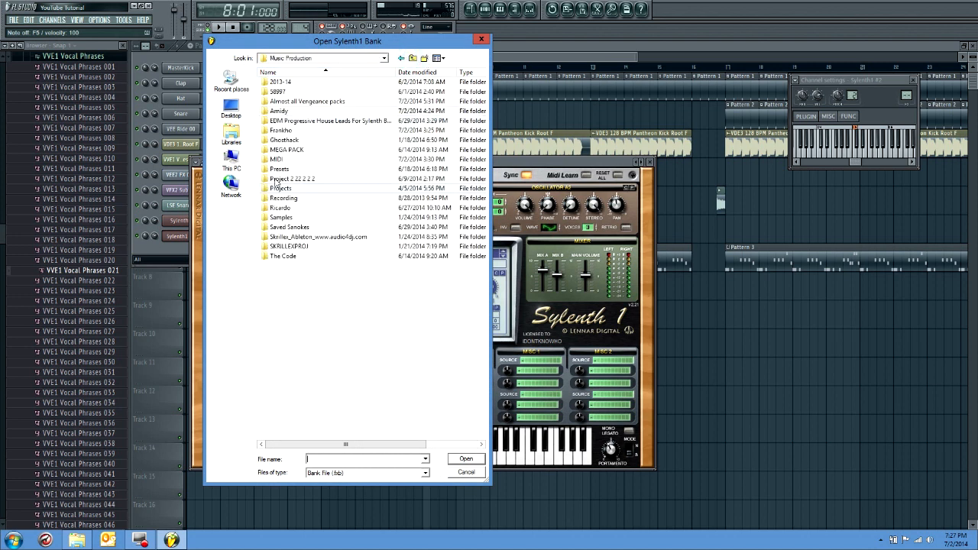
pyautogui.click(230, 161)
pyautogui.doubleClick(329, 263)
pyautogui.doubleClick(320, 213)
pyautogui.scroll(-10, 321, 217)
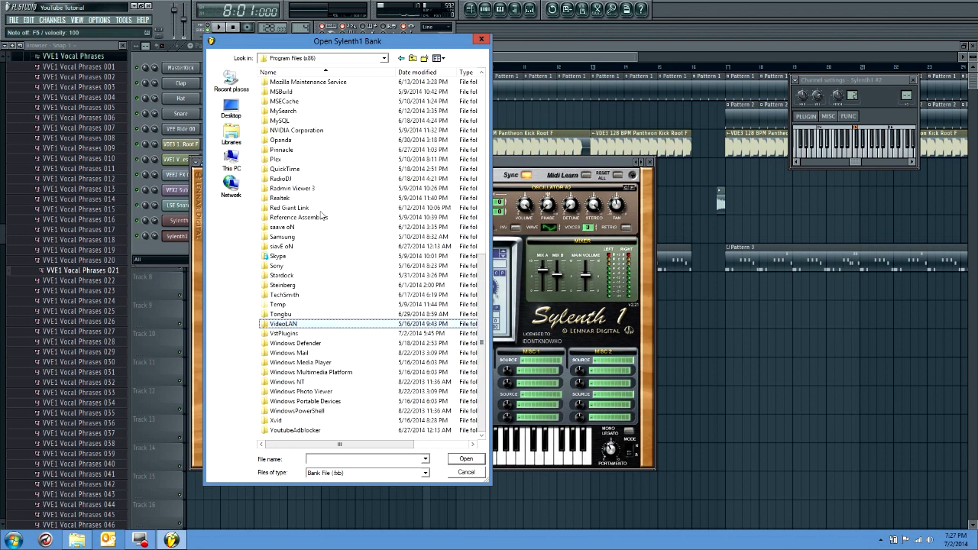
pyautogui.doubleClick(292, 335)
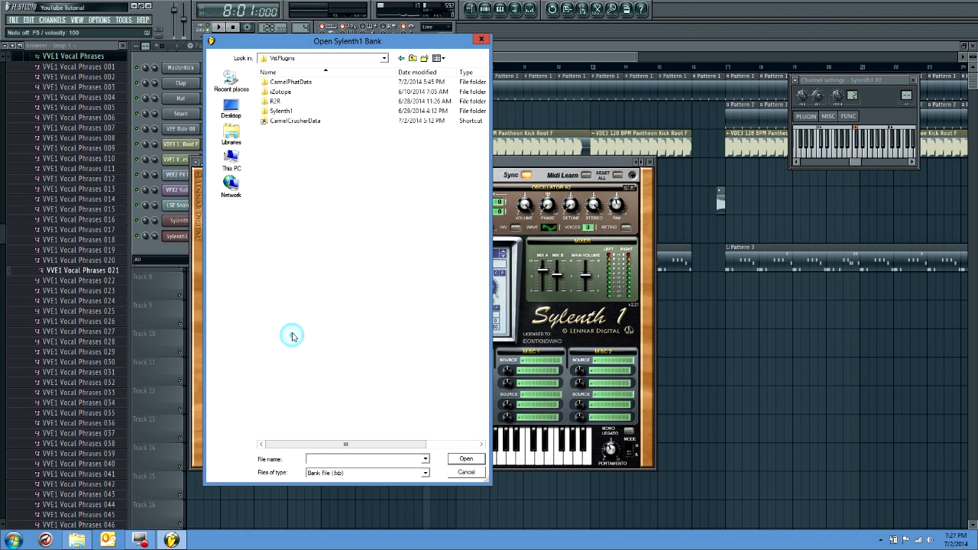
# Load a Shocking Sounds bank from the Amidy folder under Sylenth1, choose preset 011: LD 11 and audition it
pyautogui.doubleClick(306, 112)
pyautogui.doubleClick(288, 82)
pyautogui.doubleClick(279, 82)
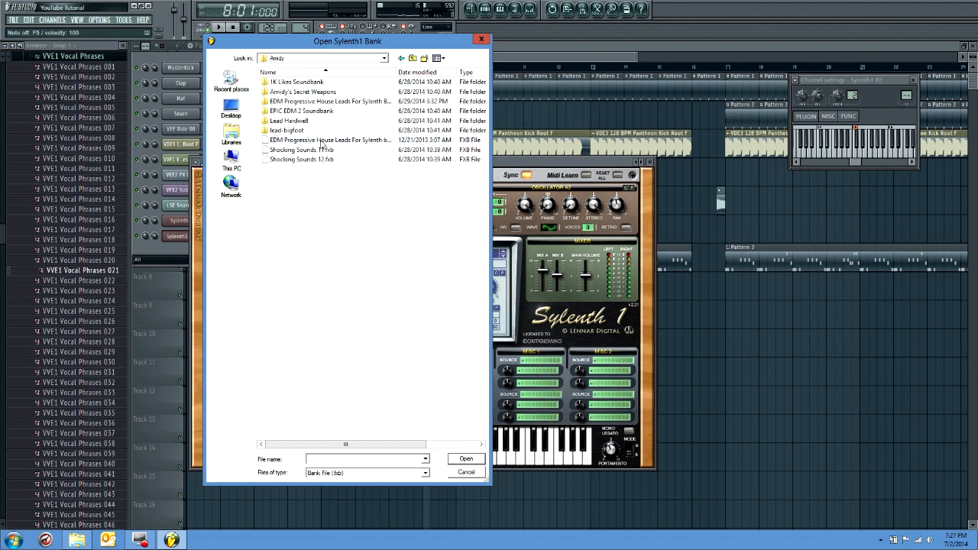
pyautogui.doubleClick(322, 149)
pyautogui.click(421, 249)
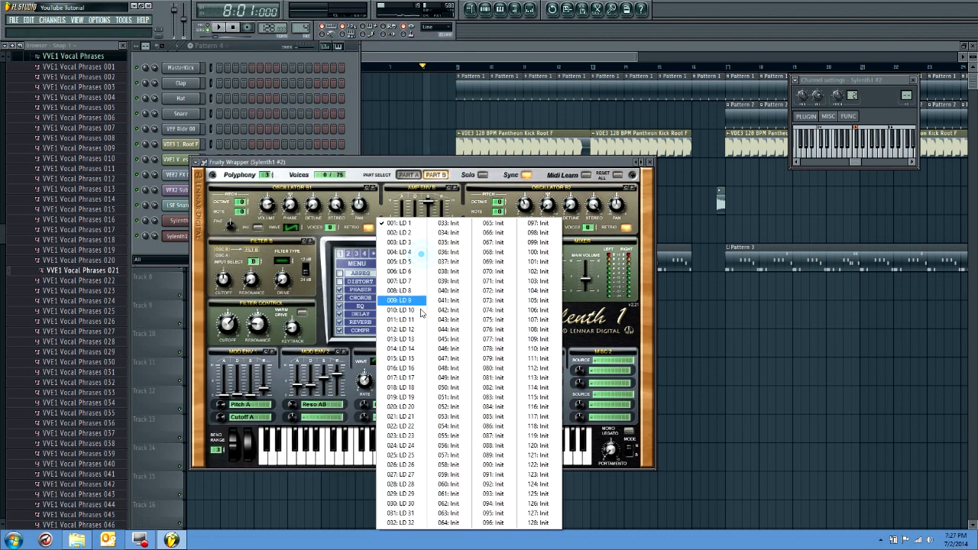
pyautogui.click(419, 319)
pyautogui.press('c')
# Glance through the plugin's preset list and open the piano roll of the second Sylenth1 channel
pyautogui.rightClick(165, 236)
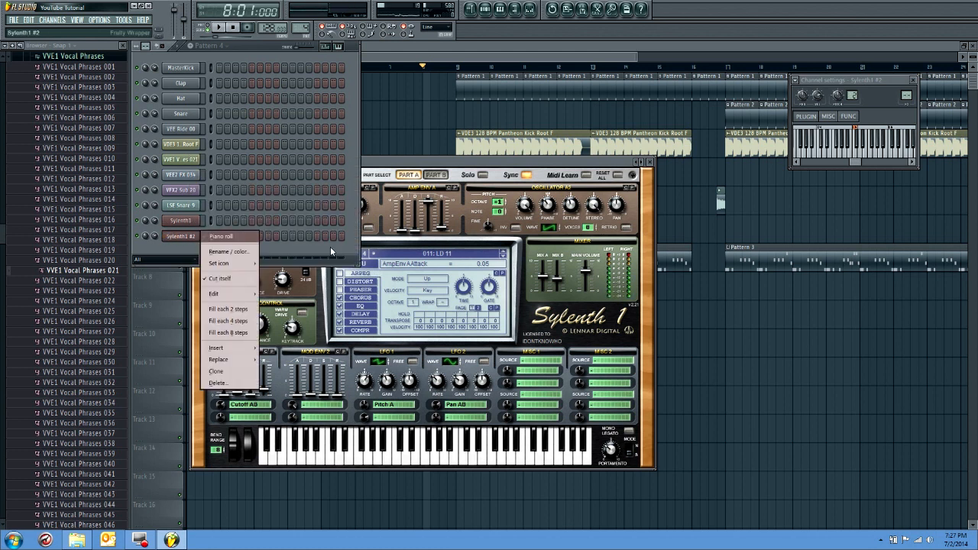
pyautogui.click(400, 236)
pyautogui.click(204, 162)
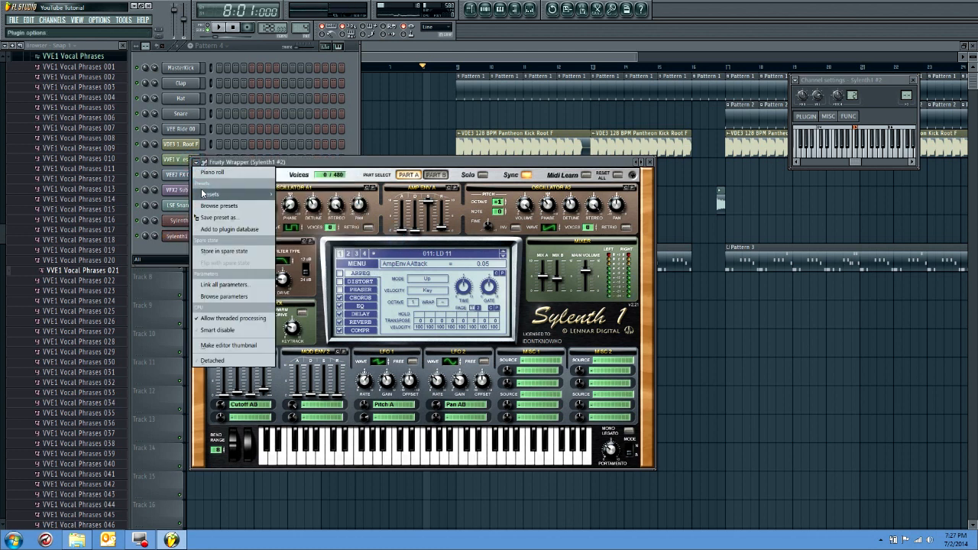
pyautogui.moveTo(204, 195)
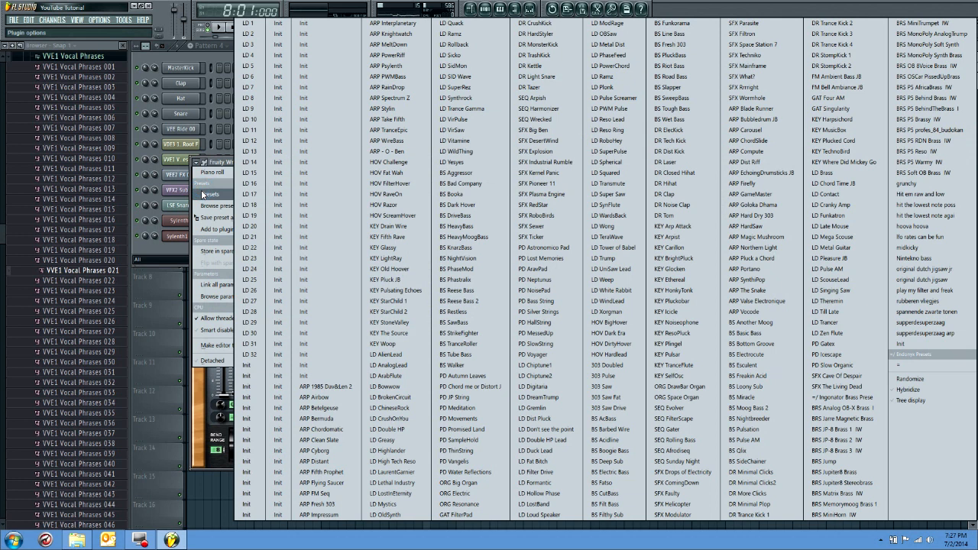
pyautogui.click(179, 246)
pyautogui.rightClick(179, 236)
pyautogui.click(230, 237)
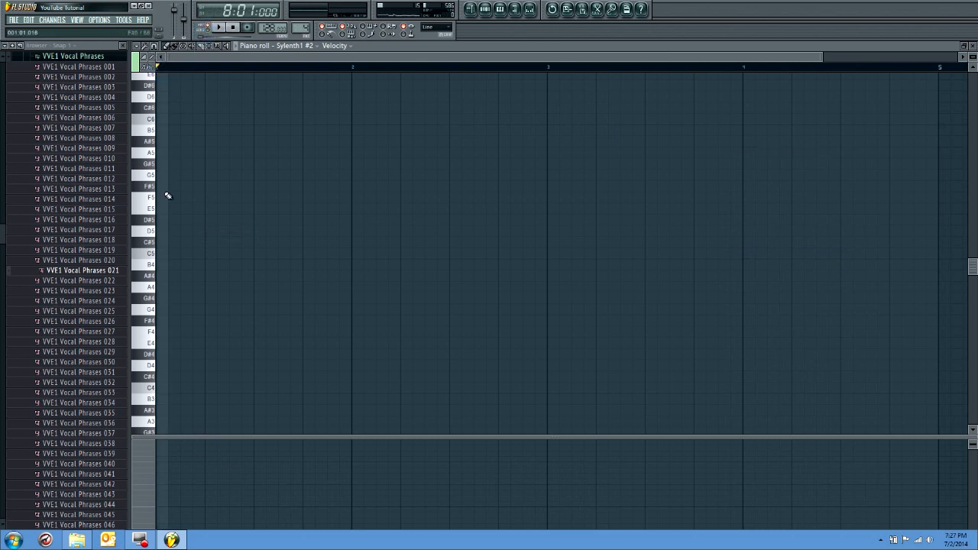
# Draw a long C5 note at the very start of Pattern 4
pyautogui.click(162, 265)
pyautogui.moveTo(176, 264); pyautogui.dragTo(1, 251)
pyautogui.scroll(5, 207, 278)
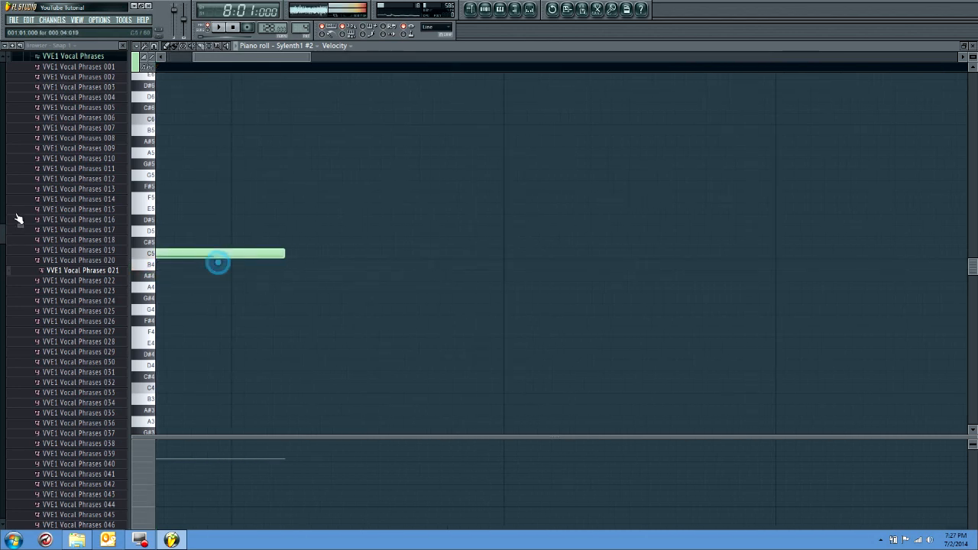
# Shorten the C5 note to one beat using 1/4-step snapping and set the snap back to Cell
pyautogui.click(145, 58)
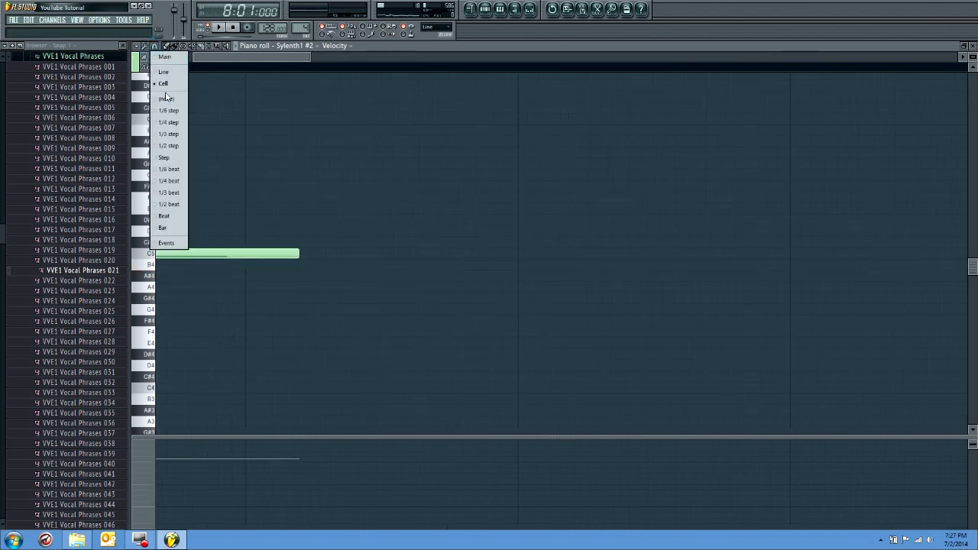
pyautogui.click(169, 146)
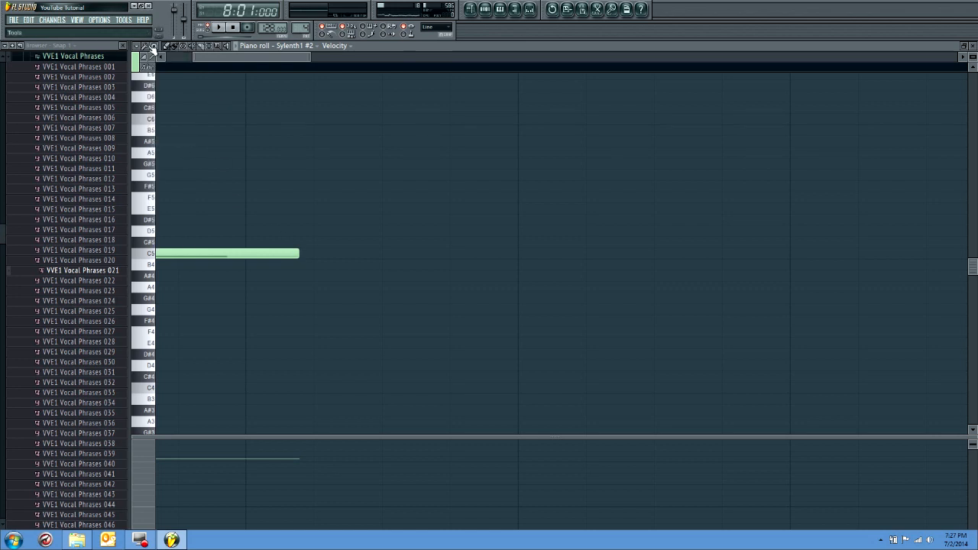
pyautogui.click(153, 48)
pyautogui.click(169, 121)
pyautogui.moveTo(298, 255); pyautogui.dragTo(243, 256)
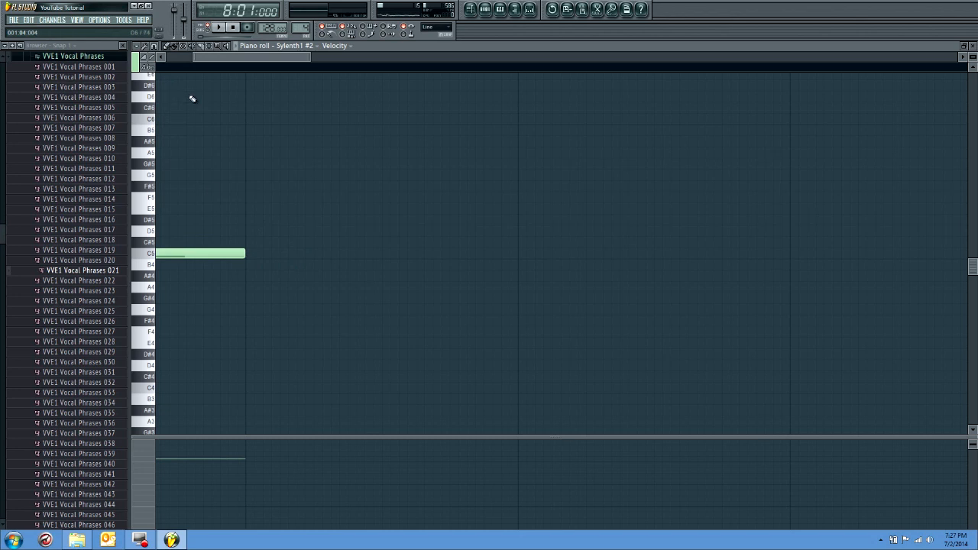
pyautogui.click(155, 45)
pyautogui.click(159, 84)
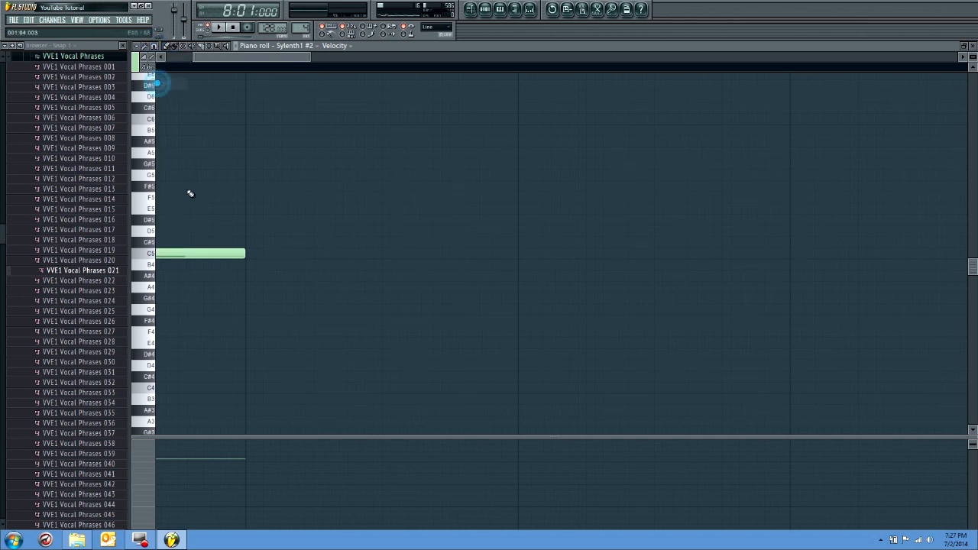
pyautogui.scroll(-3, 196, 184)
pyautogui.scroll(-2, 195, 184)
# Preview samples from the VVE1 Vocal Phrases folder, including phrases 007 and 020
pyautogui.rightClick(91, 129)
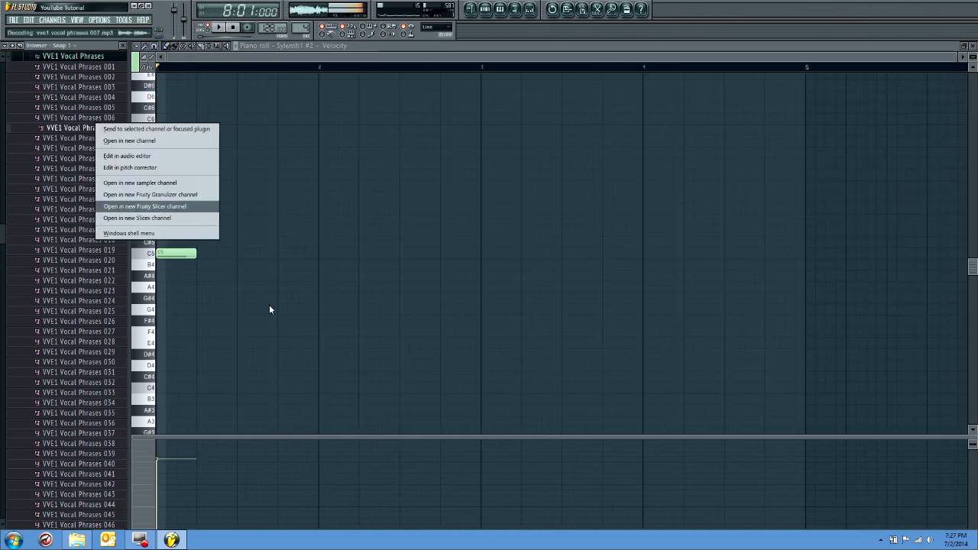
pyautogui.click(229, 265)
pyautogui.rightClick(247, 267)
pyautogui.click(82, 351)
pyautogui.click(87, 260)
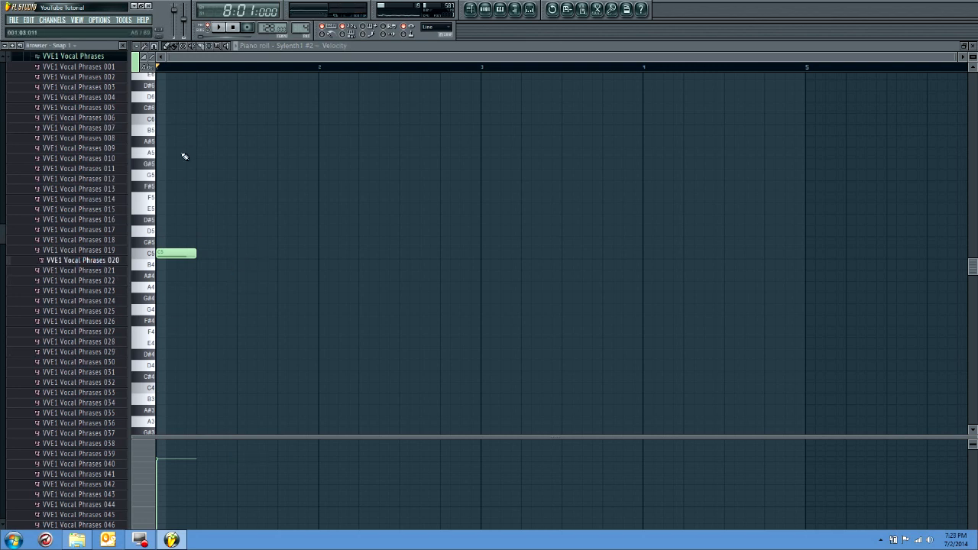
# Move the C5 note down to F4, stack new C5 and E5 notes above it, and play the chord
pyautogui.moveTo(173, 254); pyautogui.dragTo(171, 333)
pyautogui.click(163, 255)
pyautogui.click(161, 210)
pyautogui.press('space')
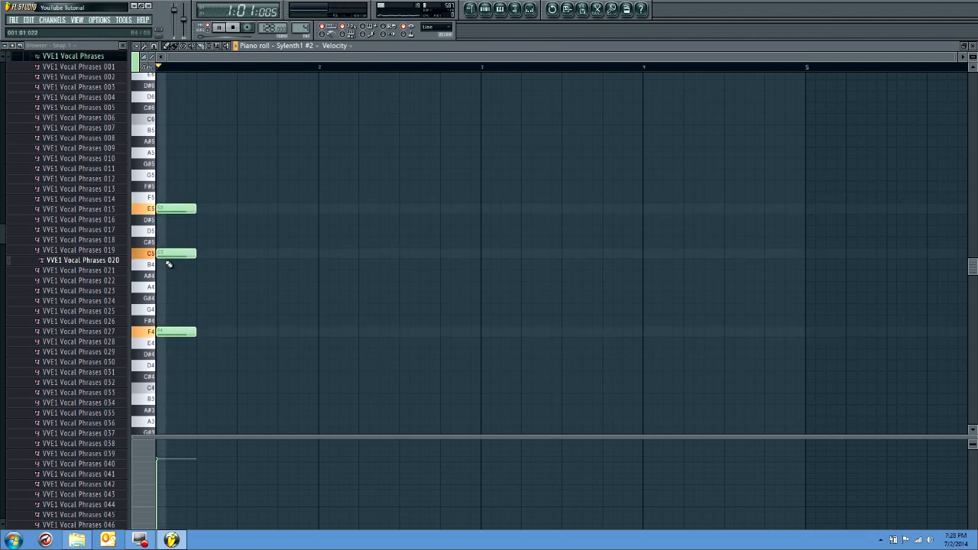
# Replace the C5 and E5 notes with D4 and A4 notes of the same length around F4
pyautogui.rightClick(176, 254)
pyautogui.rightClick(178, 209)
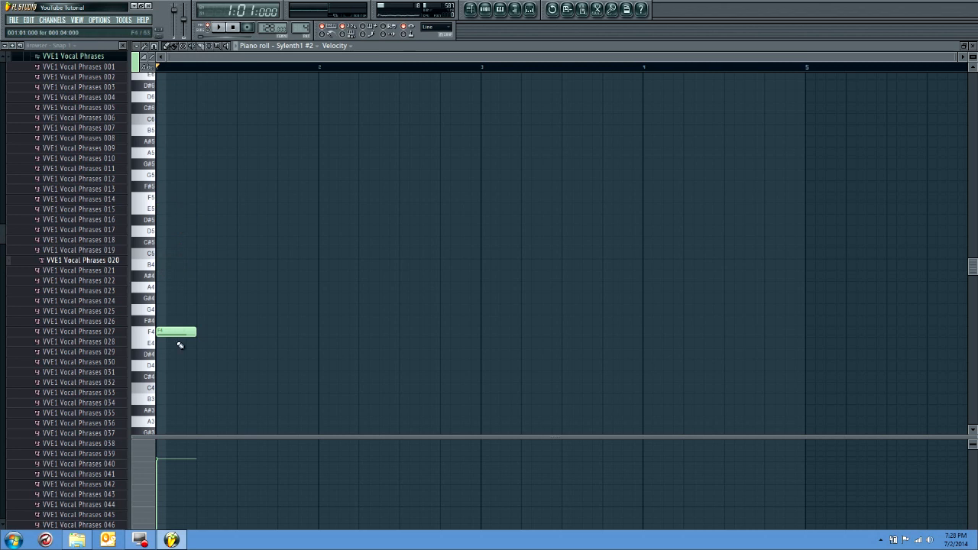
pyautogui.click(159, 368)
pyautogui.click(163, 288)
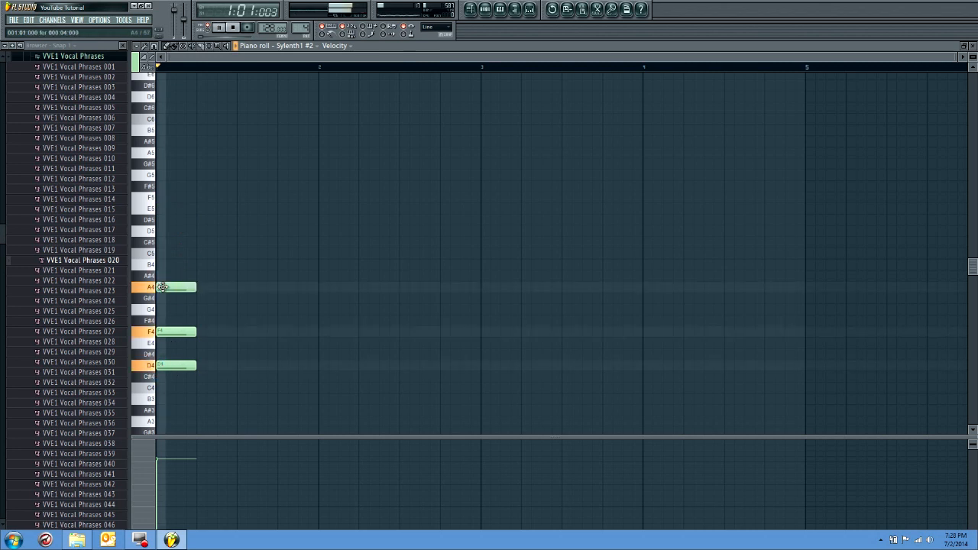
# Raise the A4 note to F5 over the D4 and F4 notes, playing the chord to check it
pyautogui.moveTo(167, 288); pyautogui.dragTo(163, 230)
pyautogui.moveTo(165, 370)
pyautogui.mouseDown()
pyautogui.moveTo(163, 419)
pyautogui.moveTo(165, 356)
pyautogui.mouseUp()
pyautogui.press('space')
pyautogui.moveTo(168, 227); pyautogui.dragTo(176, 194)
pyautogui.press('space')
pyautogui.press('space')
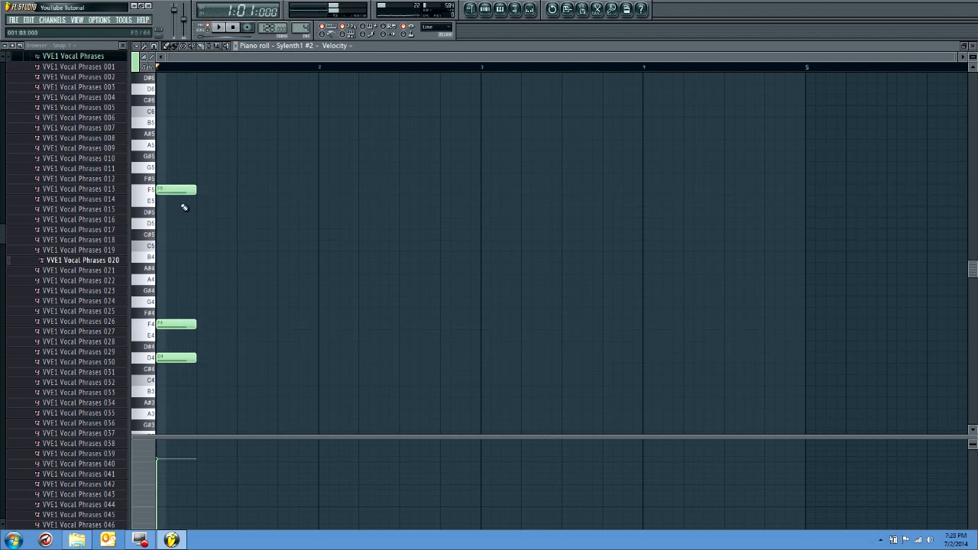
# Shorten all three notes of the D4, F4 and F5 chord together to a length of two steps
pyautogui.hotkey('ctrl', 'a')
pyautogui.keyDown('ctrl'); pyautogui.click(162, 71); pyautogui.keyUp('ctrl')
pyautogui.hotkey('ctrl', 'a')
pyautogui.moveTo(189, 314)
pyautogui.mouseDown()
pyautogui.moveTo(164, 319)
pyautogui.moveTo(181, 314)
pyautogui.mouseUp()
pyautogui.rightClick(183, 314)
pyautogui.hotkey('ctrl', 'a')
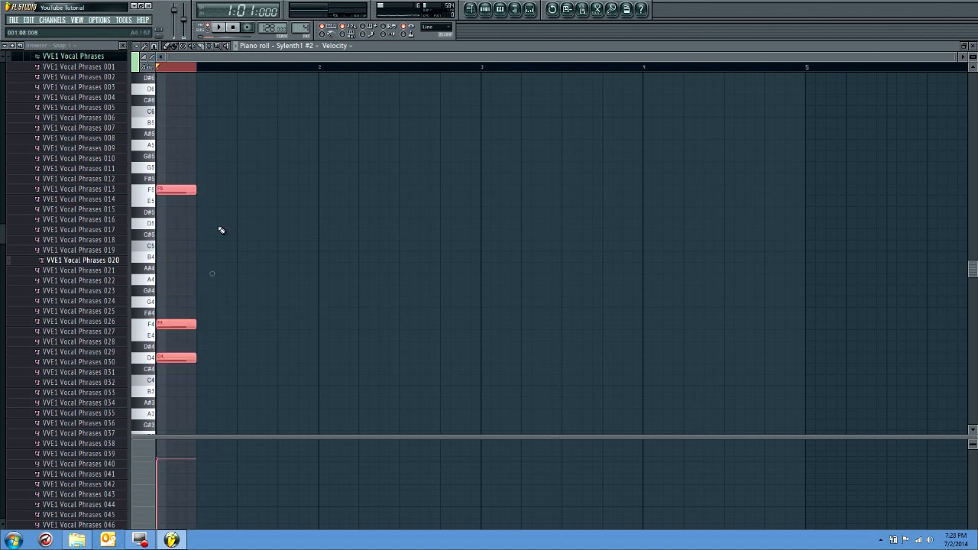
pyautogui.click(197, 66)
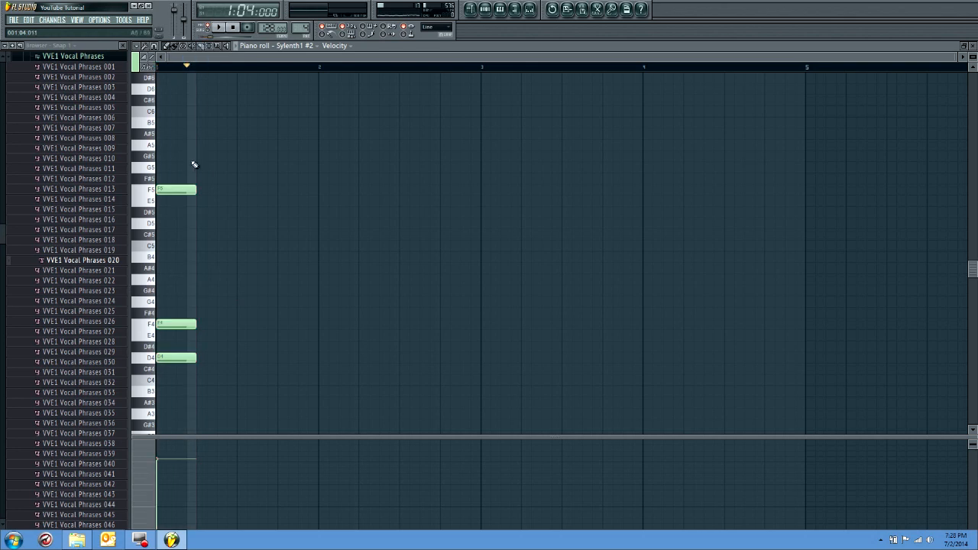
pyautogui.hotkey('ctrl', 'a')
pyautogui.moveTo(194, 190); pyautogui.dragTo(175, 190)
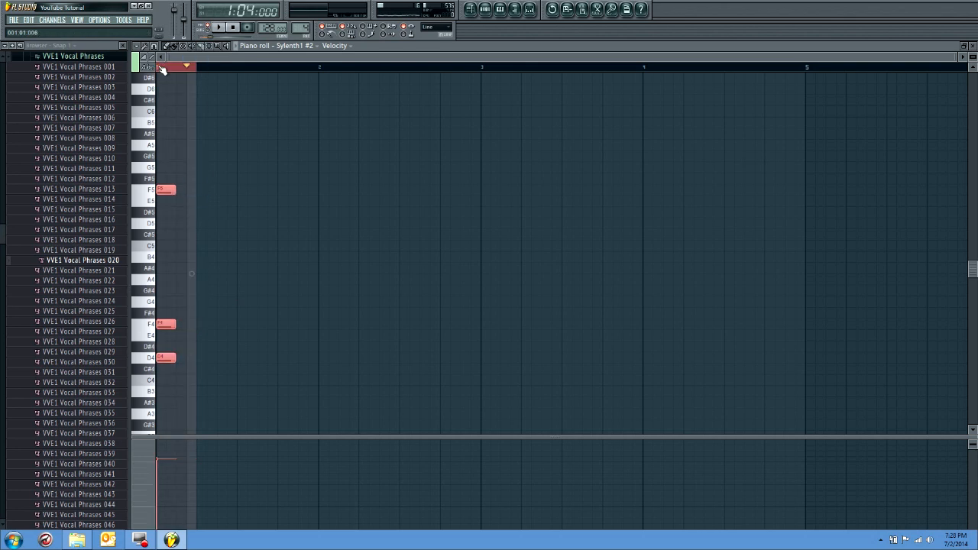
pyautogui.click(161, 67)
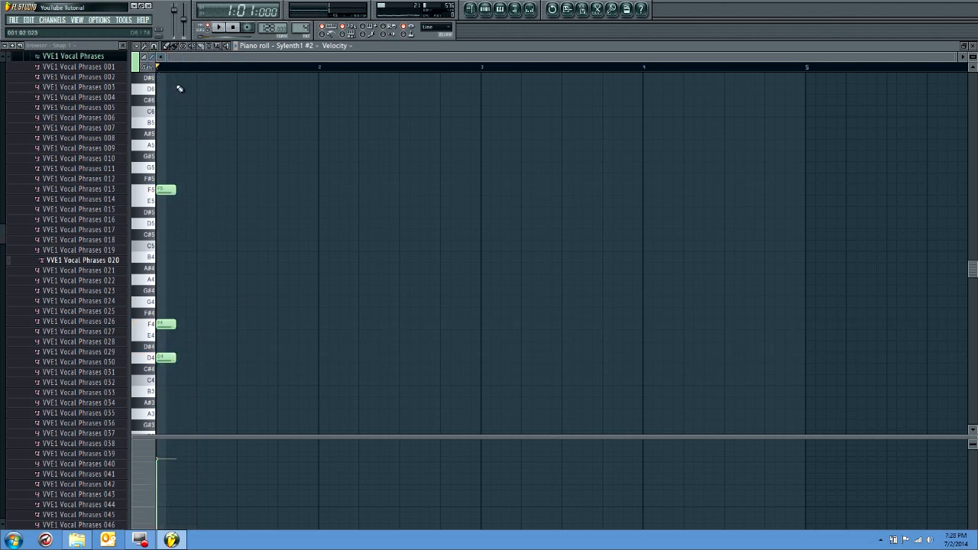
# Duplicate the chord so the copy starts three steps after the original, and play it back
pyautogui.hotkey('ctrl', 'a')
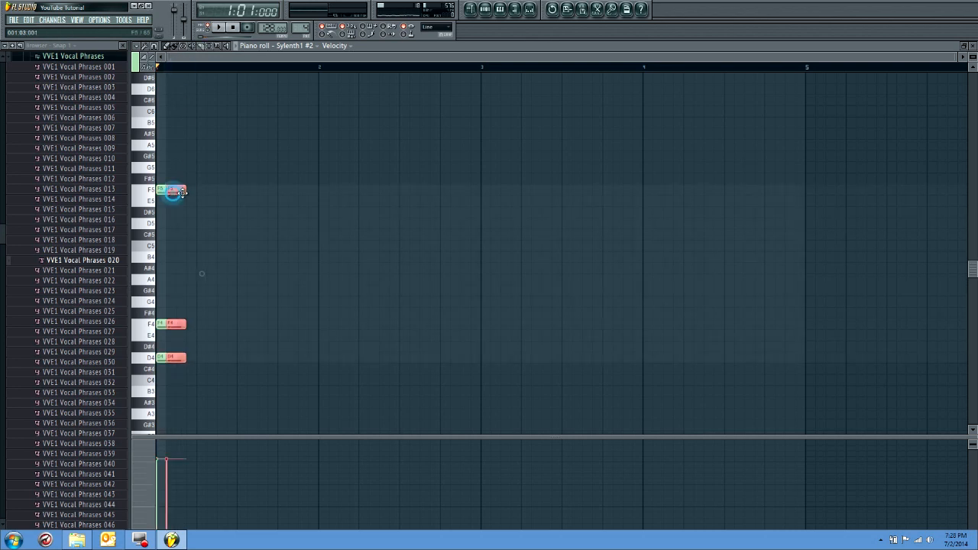
pyautogui.hotkey('ctrl', 'b')
pyautogui.press('space')
pyautogui.press('space')
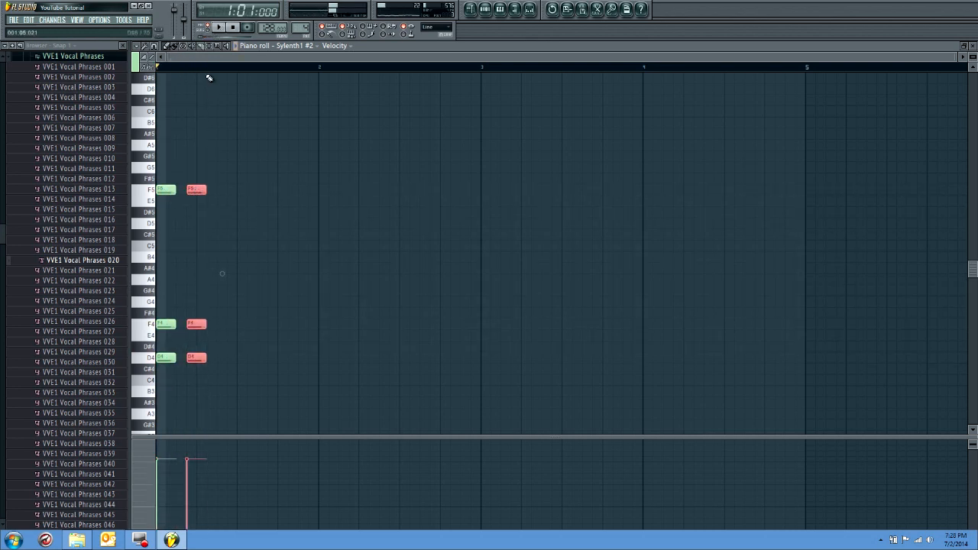
# Add three more copies of the chord, each three steps after the previous one, and play all five chords
pyautogui.click(205, 66)
pyautogui.hotkey('ctrl', 'v')
pyautogui.moveTo(166, 189); pyautogui.dragTo(227, 190)
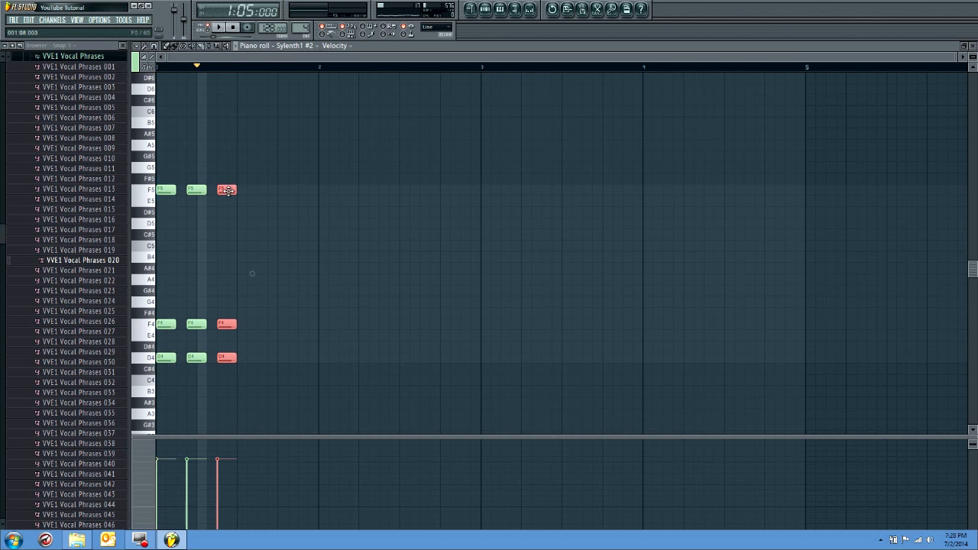
pyautogui.hotkey('ctrl', 'v')
pyautogui.moveTo(168, 192); pyautogui.dragTo(259, 191)
pyautogui.hotkey('ctrl', 'v')
pyautogui.moveTo(168, 189); pyautogui.dragTo(291, 186)
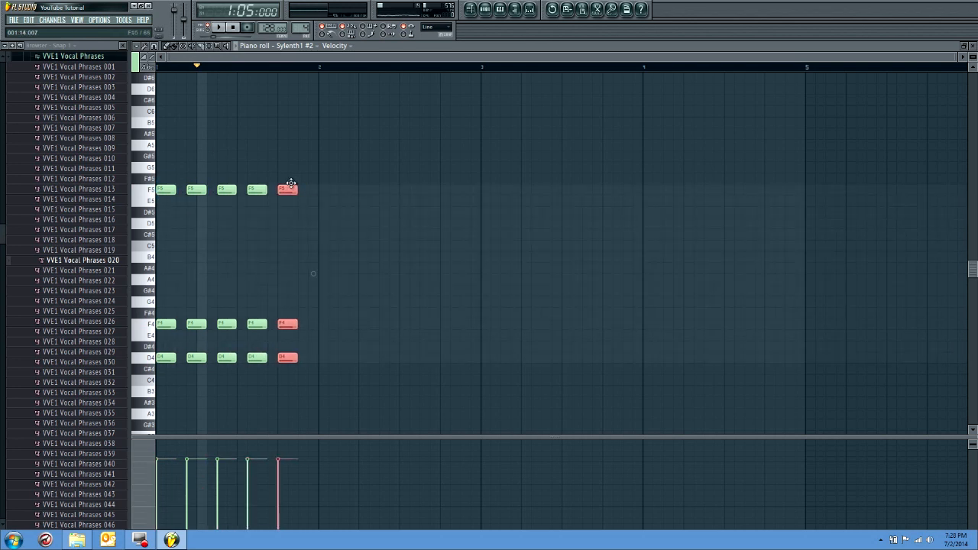
pyautogui.press('space')
pyautogui.press('space')
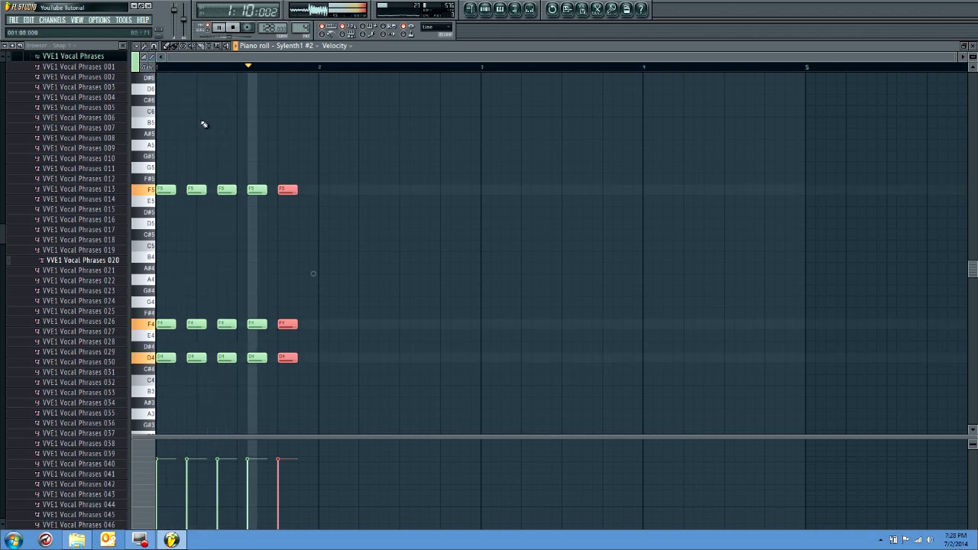
# Move the fourth and fifth chords one step earlier and play the rhythm
pyautogui.press('space')
pyautogui.moveTo(240, 67); pyautogui.dragTo(325, 76)
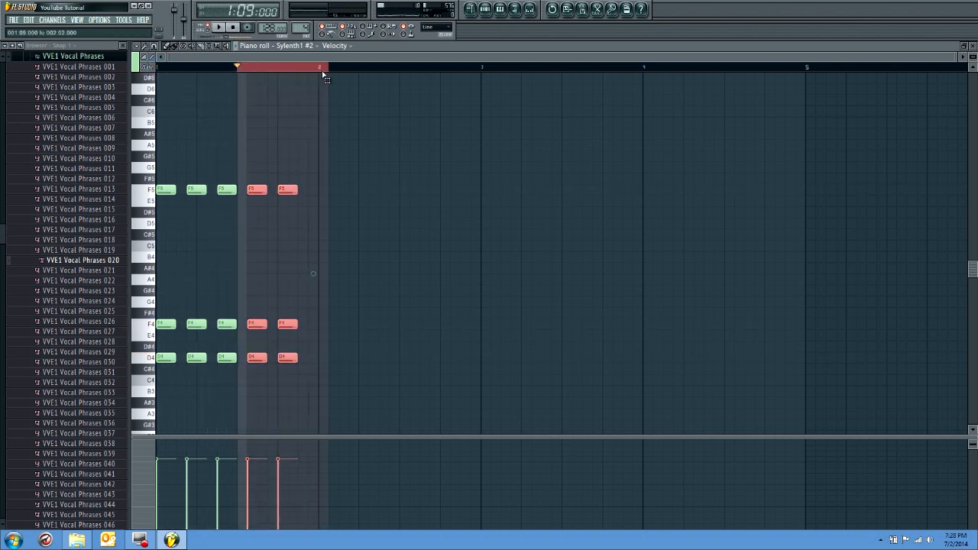
pyautogui.moveTo(255, 189); pyautogui.dragTo(244, 190)
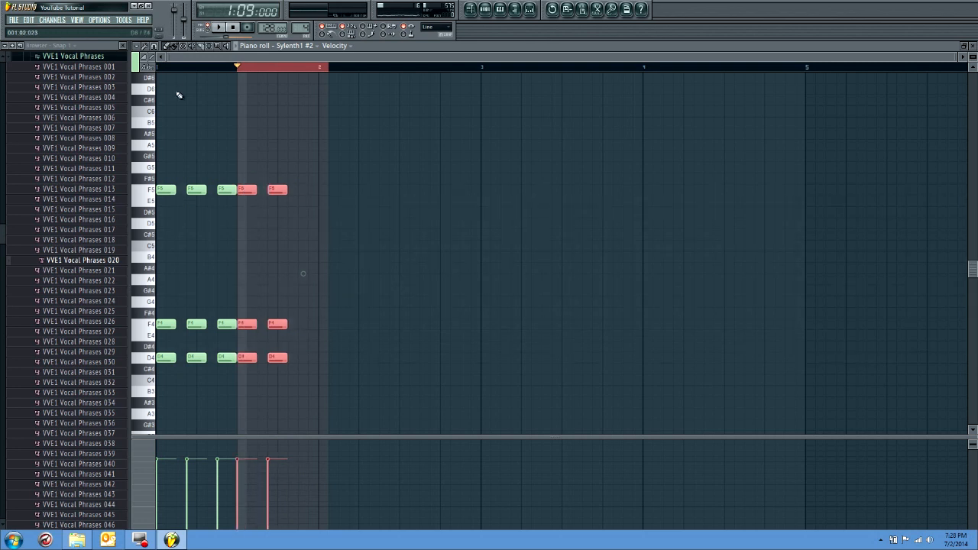
pyautogui.click(162, 69)
pyautogui.press('space')
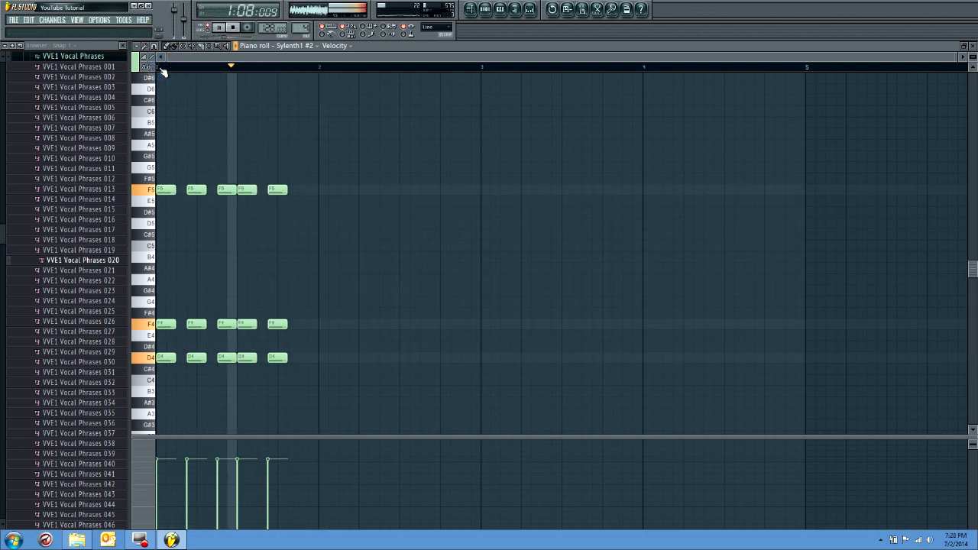
pyautogui.press('space')
# Raise the top notes of the third, fourth and fifth chords to G5, A5 and D6
pyautogui.moveTo(224, 192); pyautogui.dragTo(245, 145)
pyautogui.moveTo(280, 192); pyautogui.dragTo(281, 90)
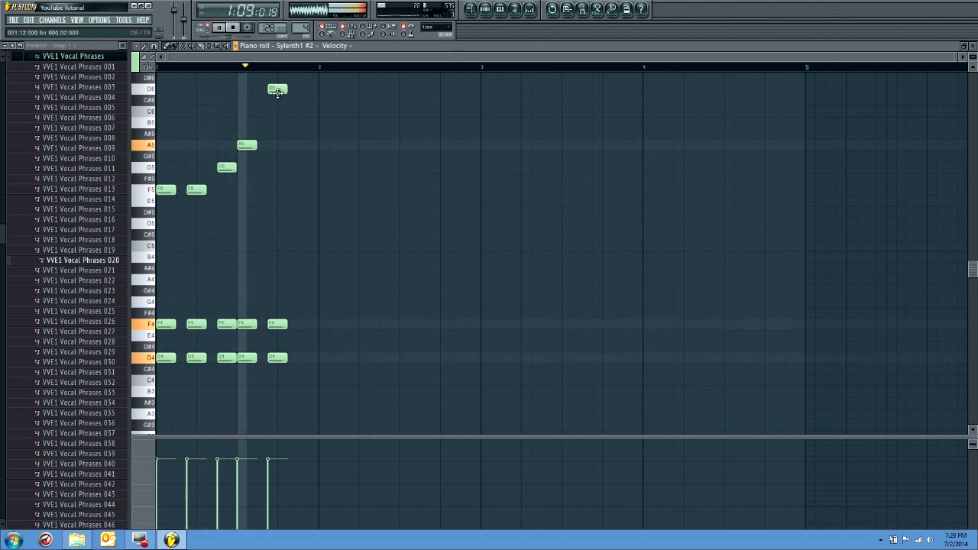
pyautogui.press('space')
# Try the fifth chord's top note at B5, C6 and C#6, playing the melody to compare
pyautogui.moveTo(274, 86); pyautogui.dragTo(278, 123)
pyautogui.press('space')
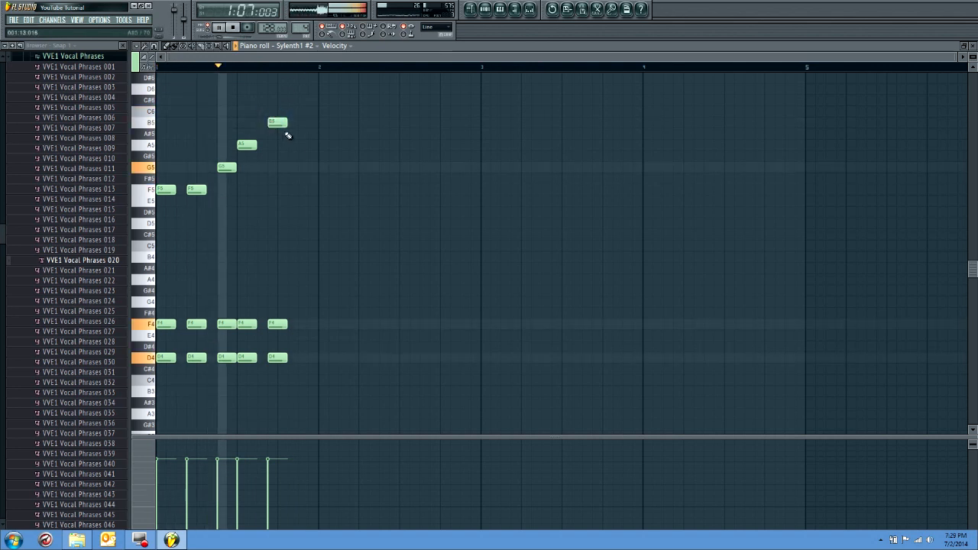
pyautogui.press('space')
pyautogui.moveTo(283, 122); pyautogui.dragTo(283, 112)
pyautogui.press('space')
pyautogui.scroll(3, 277, 219)
pyautogui.moveTo(277, 180); pyautogui.dragTo(280, 169)
pyautogui.scroll(-2, 296, 249)
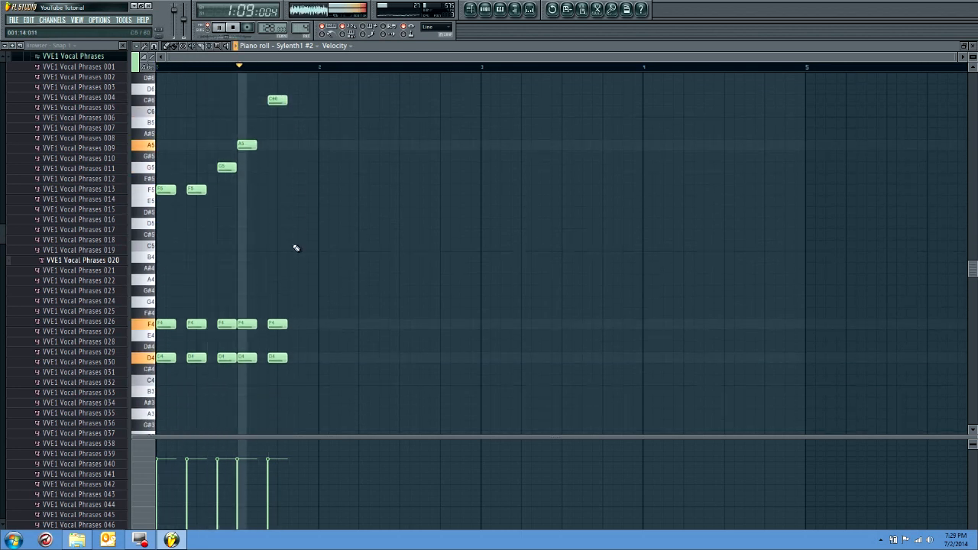
# Try the fifth chord's top note at D6, A5 and C6, playing the melody for each pitch
pyautogui.scroll(2, 295, 246)
pyautogui.press('space')
pyautogui.moveTo(278, 133); pyautogui.dragTo(280, 125)
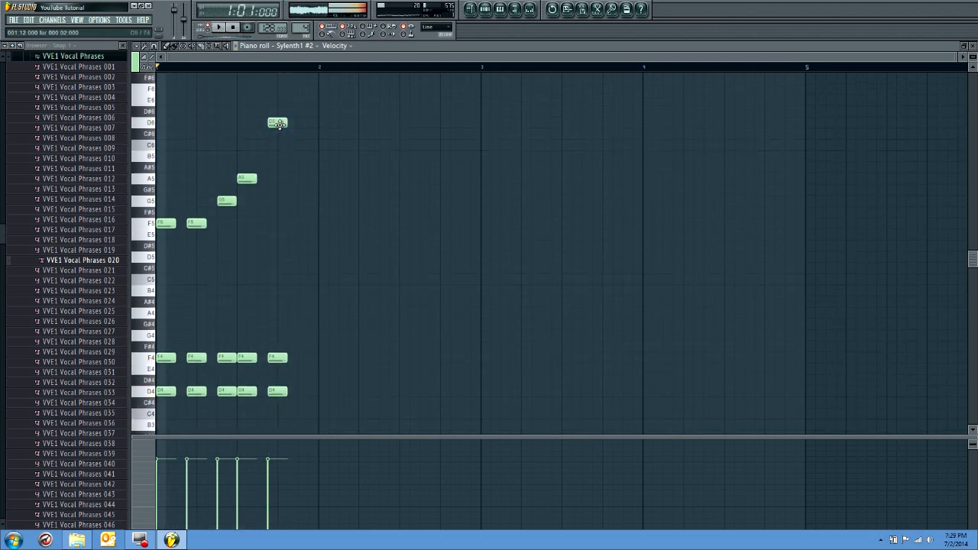
pyautogui.press('space')
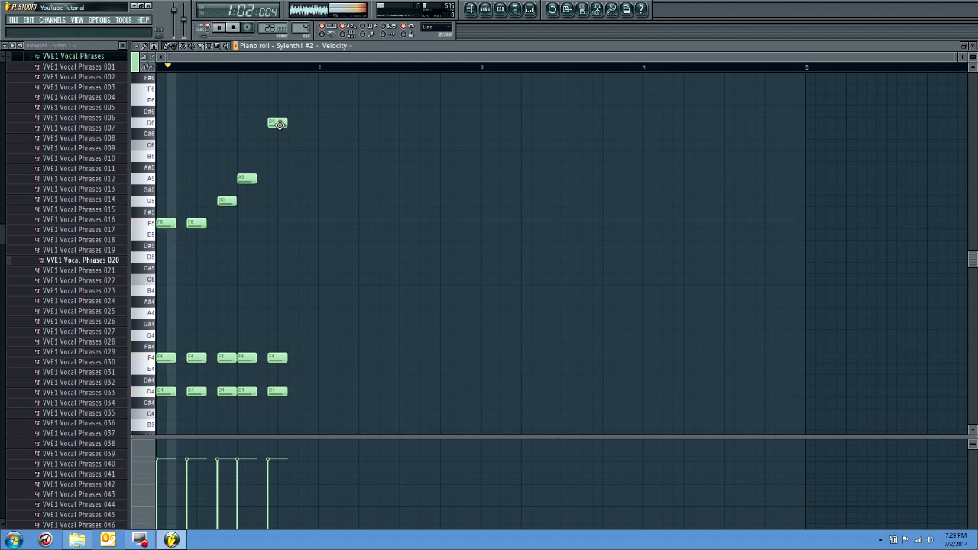
pyautogui.moveTo(279, 124); pyautogui.dragTo(276, 177)
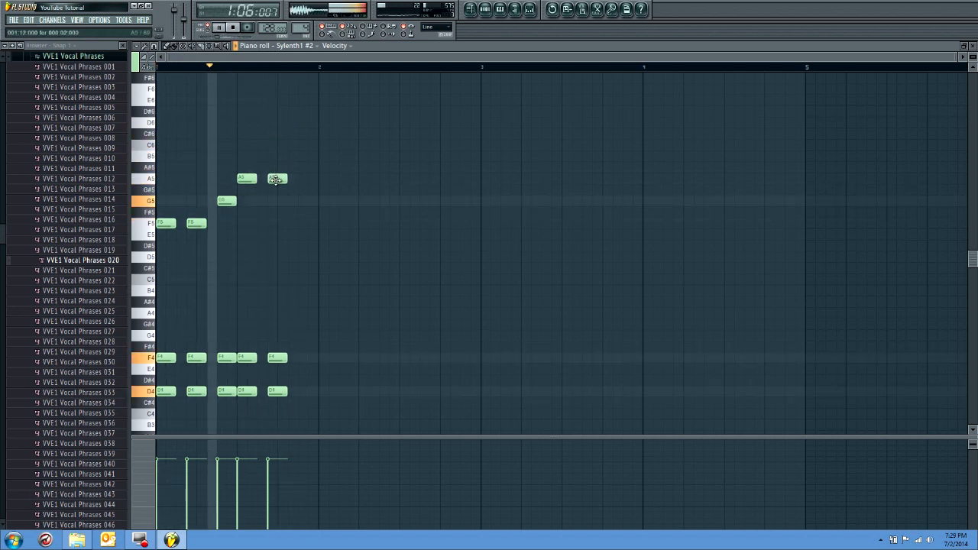
pyautogui.press('space')
pyautogui.moveTo(280, 175); pyautogui.dragTo(273, 145)
pyautogui.press('space')
# Lower the fifth chord's top note to F5 and play the melody
pyautogui.press('space')
pyautogui.press('space')
pyautogui.moveTo(281, 148); pyautogui.dragTo(280, 220)
pyautogui.press('space')
pyautogui.press('space')
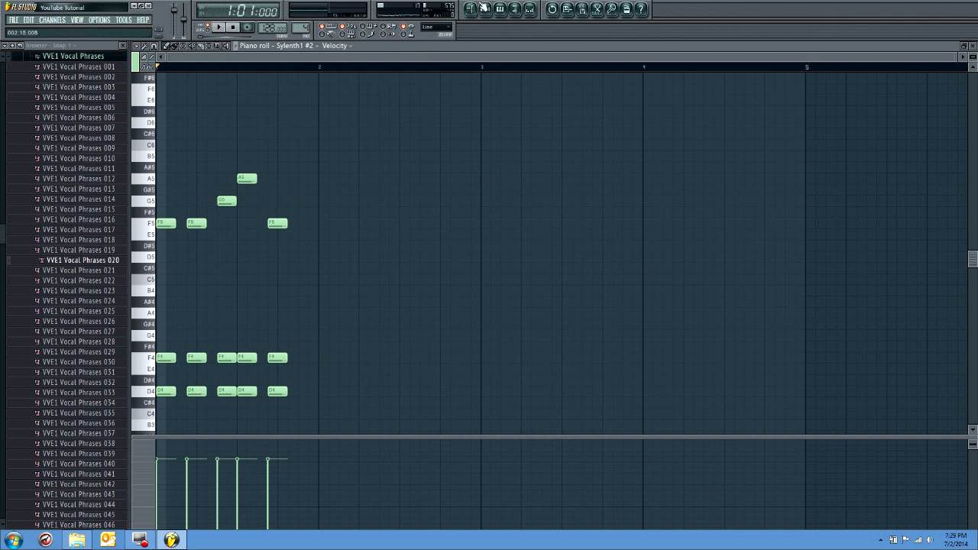
# Open the Sylenth1 #2 synth for Pattern 4 and set its filter control cutoff to 1724.69 Hz while playing
pyautogui.click(471, 8)
pyautogui.click(697, 225)
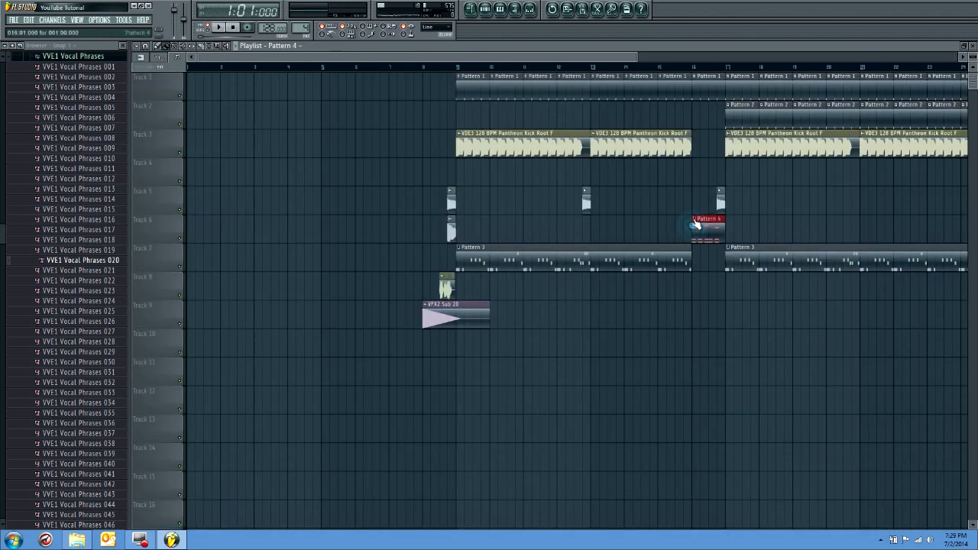
pyautogui.click(485, 10)
pyautogui.click(201, 235)
pyautogui.moveTo(231, 334); pyautogui.dragTo(230, 320)
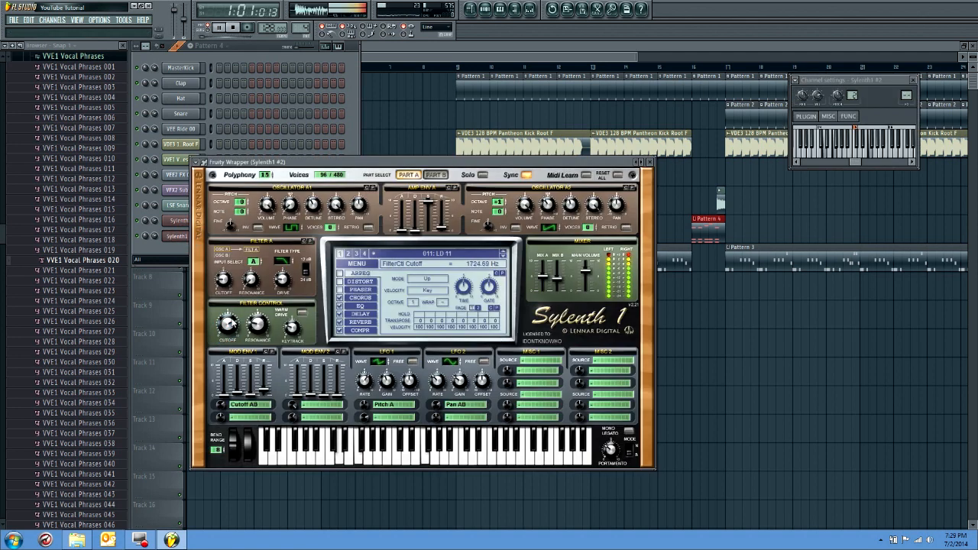
pyautogui.press('space')
# Load the preset LD 12 in Sylenth1 #2 and play the pattern with it
pyautogui.click(503, 255)
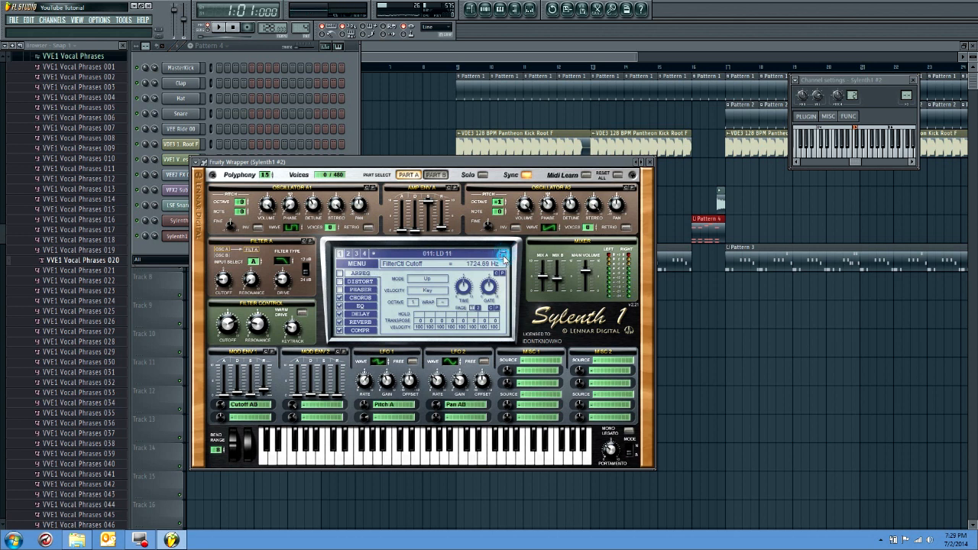
pyautogui.click(504, 257)
pyautogui.click(504, 257)
pyautogui.press('space')
pyautogui.press('space')
# Switch on the reverb of preset LD 12 with a dry/wet of 15.71 % and play the pattern
pyautogui.click(341, 324)
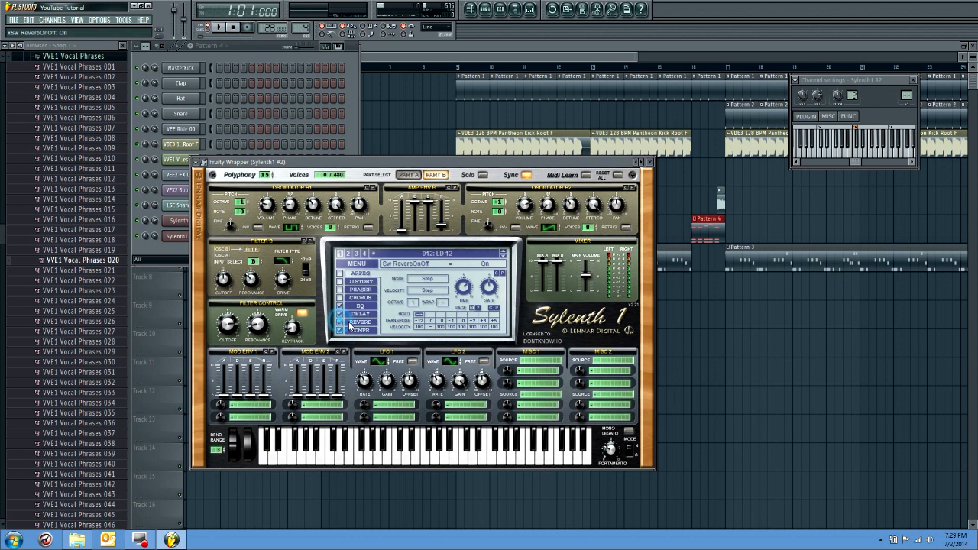
pyautogui.click(350, 323)
pyautogui.press('space')
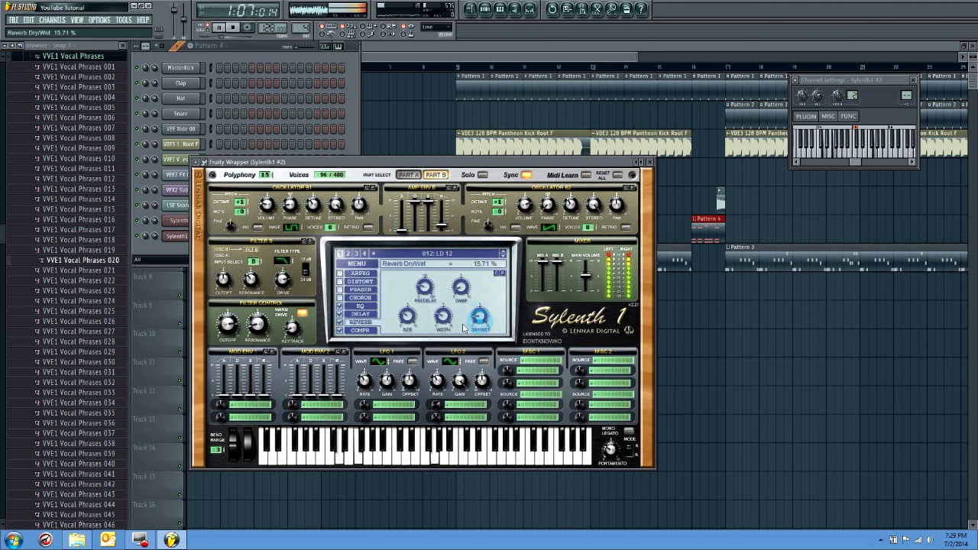
pyautogui.press('space')
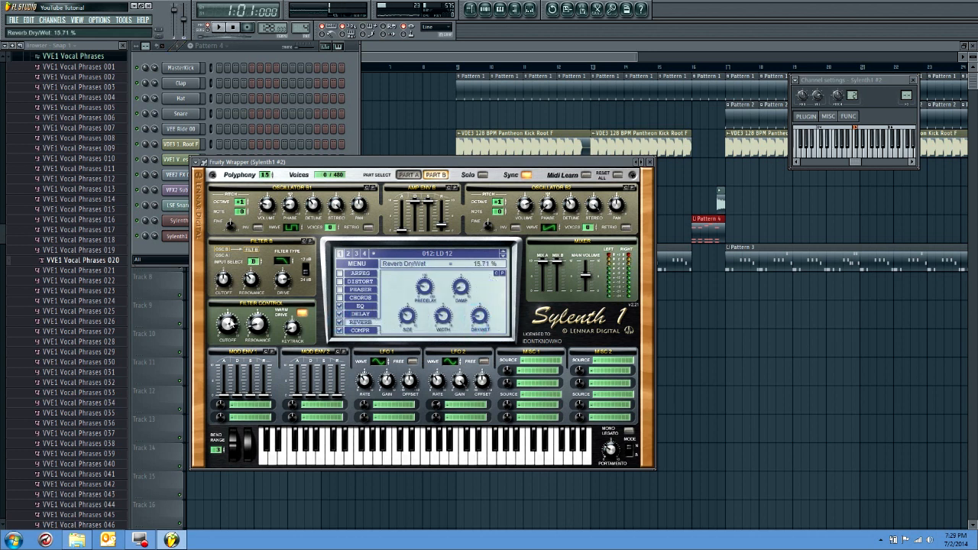
# Load the preset LD 13 in Sylenth1 #2 and play the pattern with it
pyautogui.click(503, 256)
pyautogui.press('space')
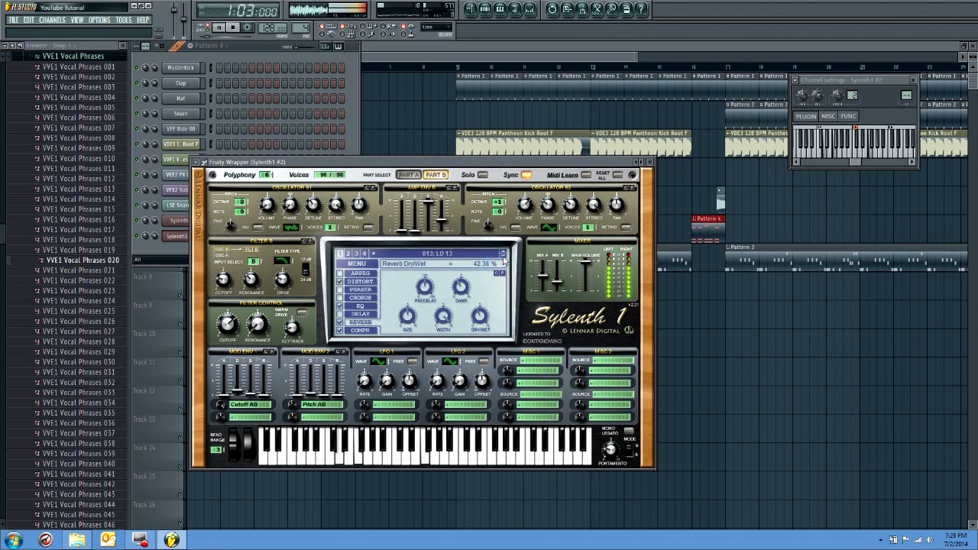
pyautogui.press('space')
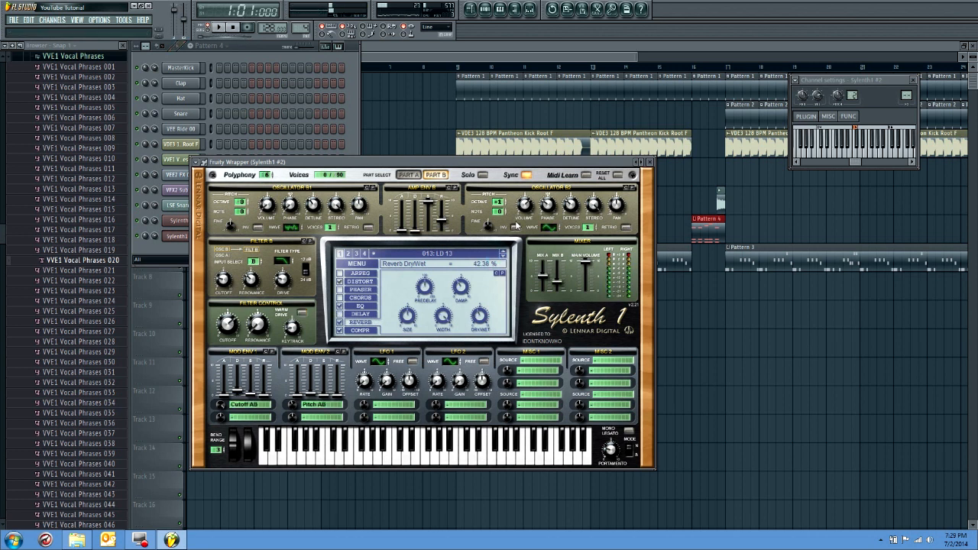
# Close the synth and trim the Pattern 1 clips on Track 1 to end at bar 16, leaving a one-bar gap
pyautogui.click(651, 162)
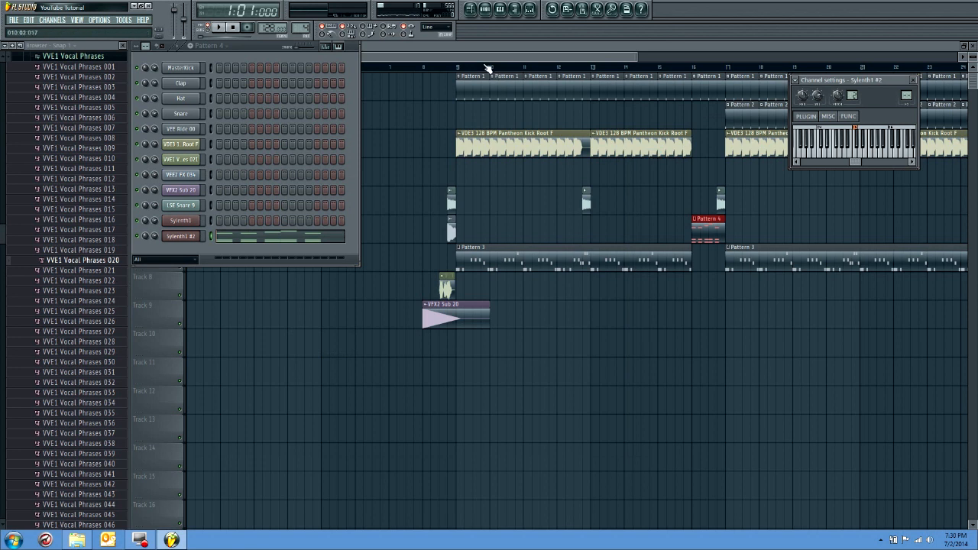
pyautogui.moveTo(721, 90); pyautogui.dragTo(696, 96)
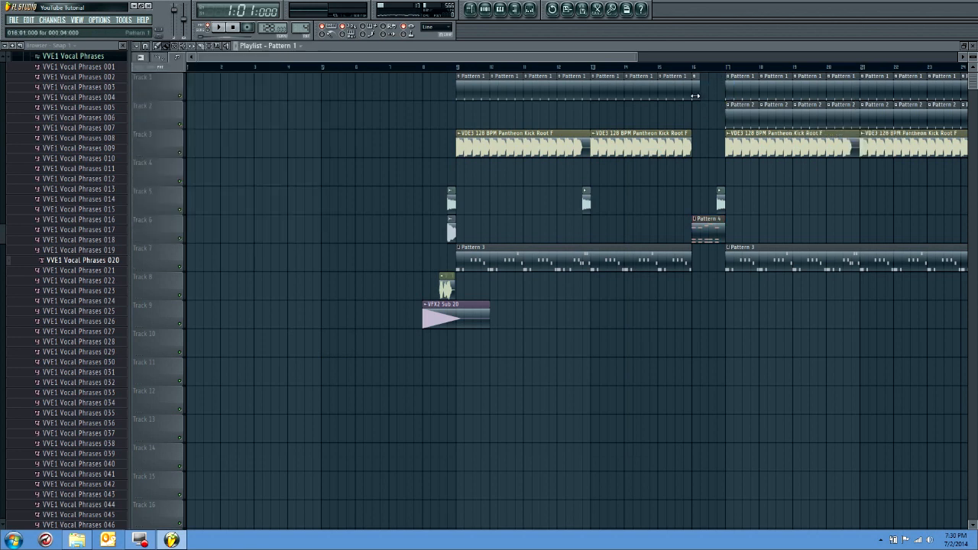
# Collapse the vocal phrases folder and open the VFX2 Oneshots folder within Vengeance Sound Effects 2
pyautogui.moveTo(1, 231); pyautogui.dragTo(2, 166)
pyautogui.click(66, 238)
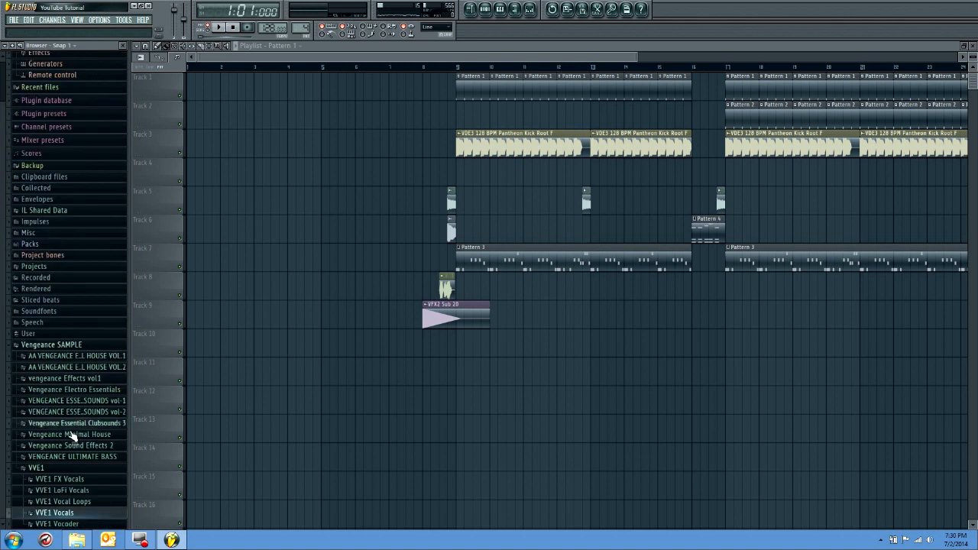
pyautogui.click(98, 445)
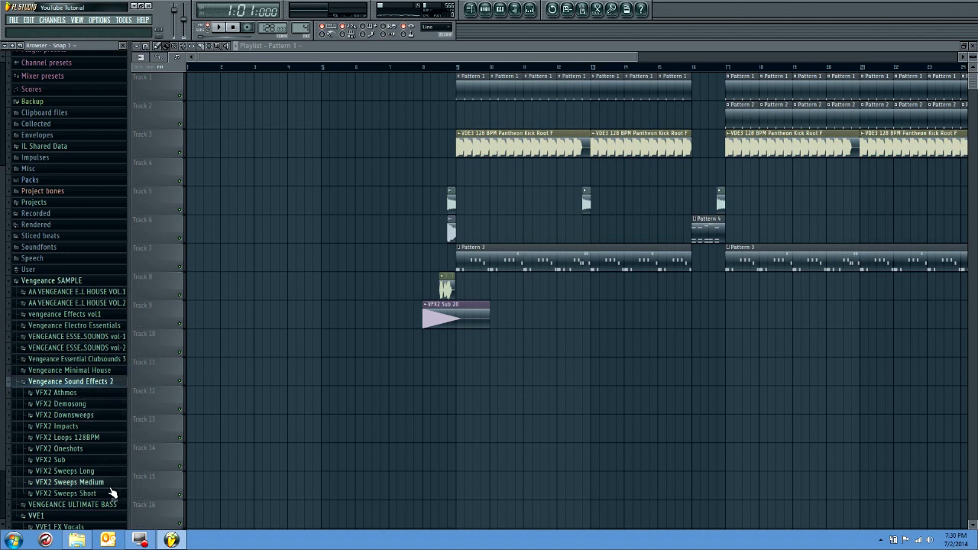
pyautogui.click(77, 448)
# Preview samples from the VFX2 Oneshots folder, including oneshots 031, 005 and 001
pyautogui.click(69, 373)
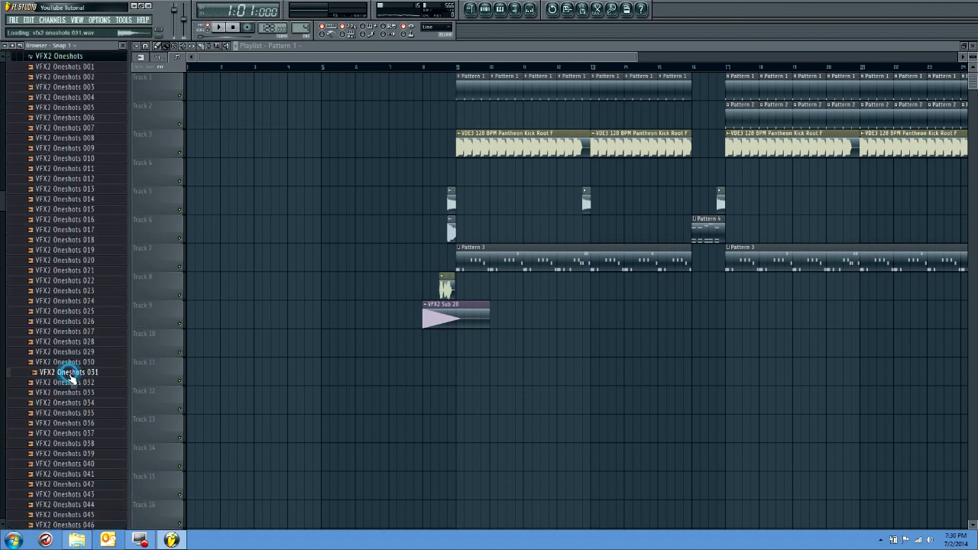
pyautogui.click(109, 243)
pyautogui.scroll(3, 111, 245)
pyautogui.click(100, 190)
pyautogui.click(99, 138)
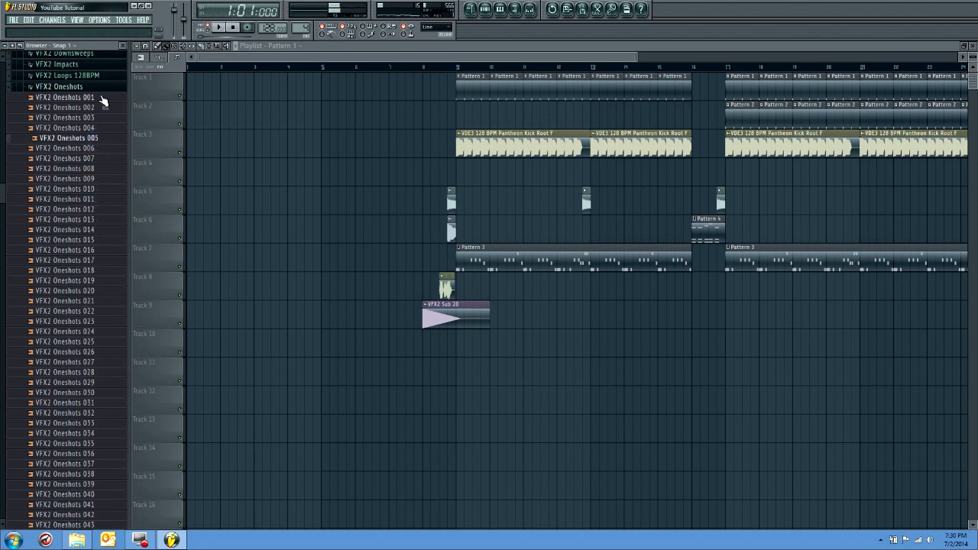
pyautogui.click(97, 99)
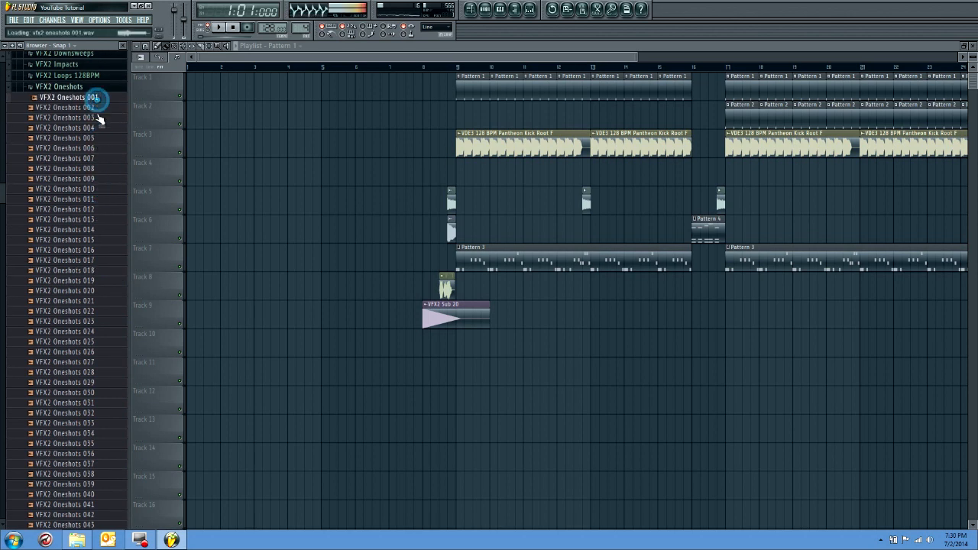
pyautogui.scroll(3, 101, 176)
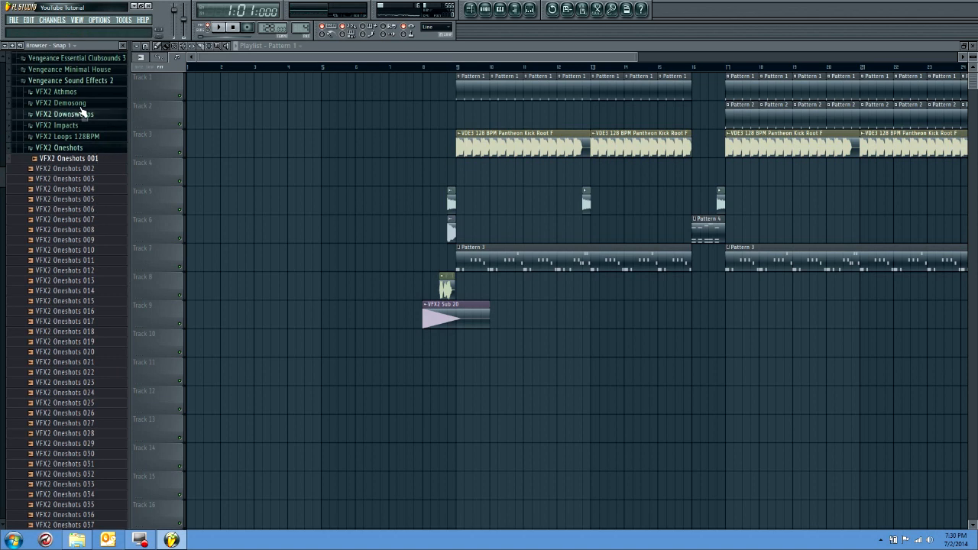
# Check the VFX2 Demosong entry within Vengeance Sound Effects 2
pyautogui.click(75, 103)
pyautogui.click(76, 102)
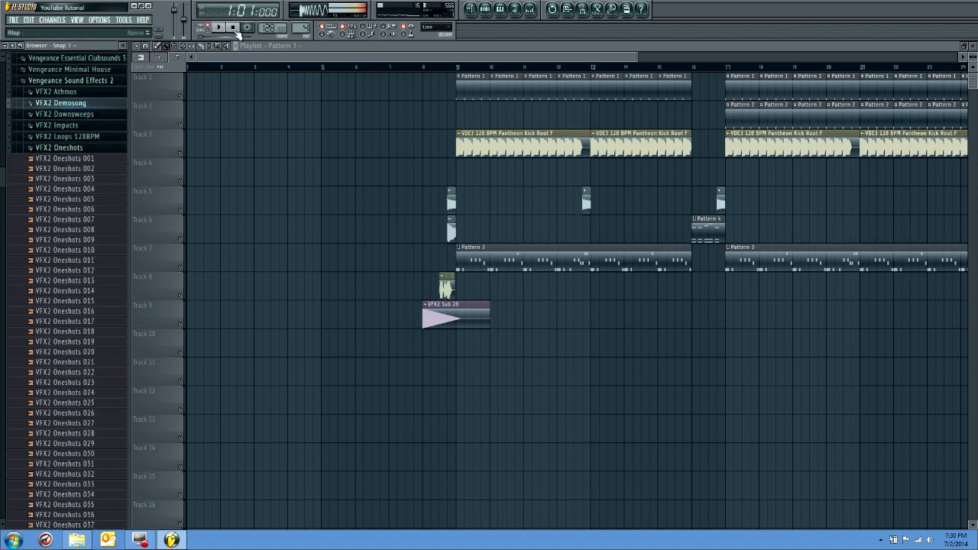
# Add the lead reverb WAV file from the 1000 Subs Project folder to Track 9 just before bar 16 and reverse it
pyautogui.moveTo(76, 540)
pyautogui.click(113, 498)
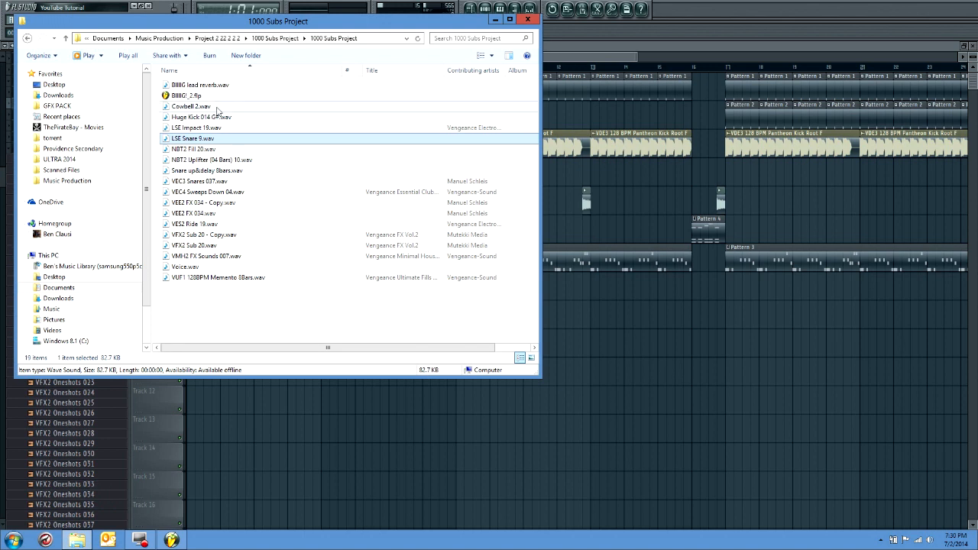
pyautogui.moveTo(200, 85); pyautogui.dragTo(672, 306)
pyautogui.doubleClick(738, 316)
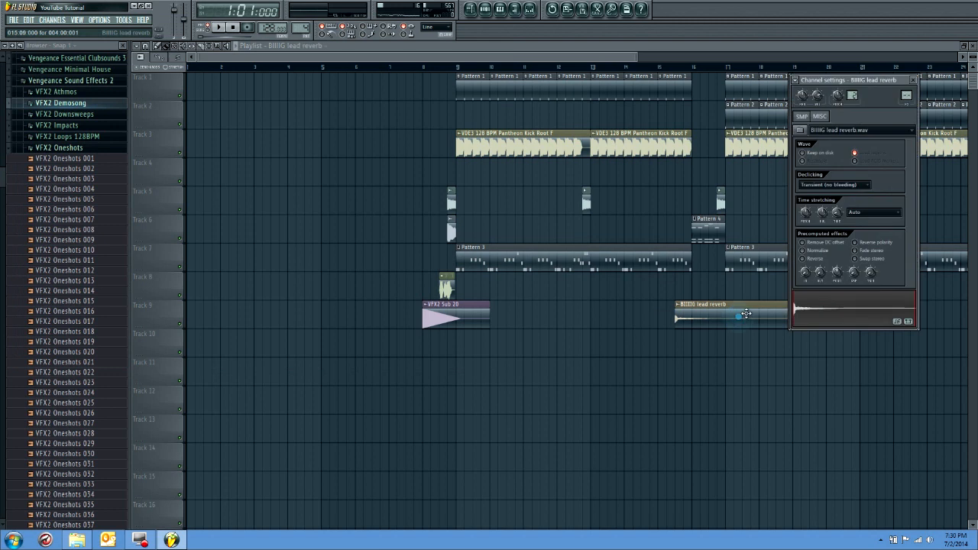
pyautogui.click(813, 259)
pyautogui.click(718, 308)
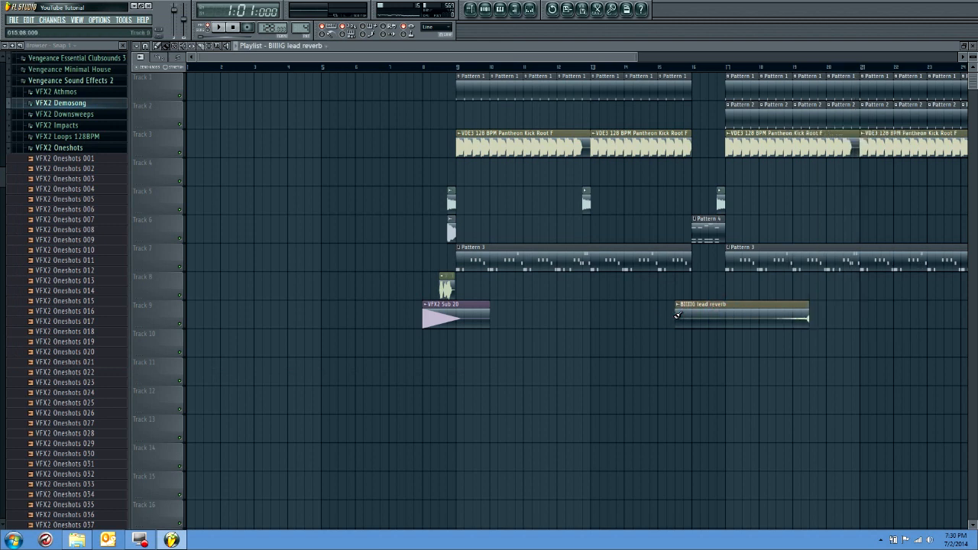
# Position and trim the reversed lead reverb clip on Track 9 to fill exactly the one-bar gap from bar 16 to bar 17
pyautogui.moveTo(677, 315)
pyautogui.mouseDown()
pyautogui.moveTo(763, 311)
pyautogui.moveTo(694, 312)
pyautogui.mouseUp()
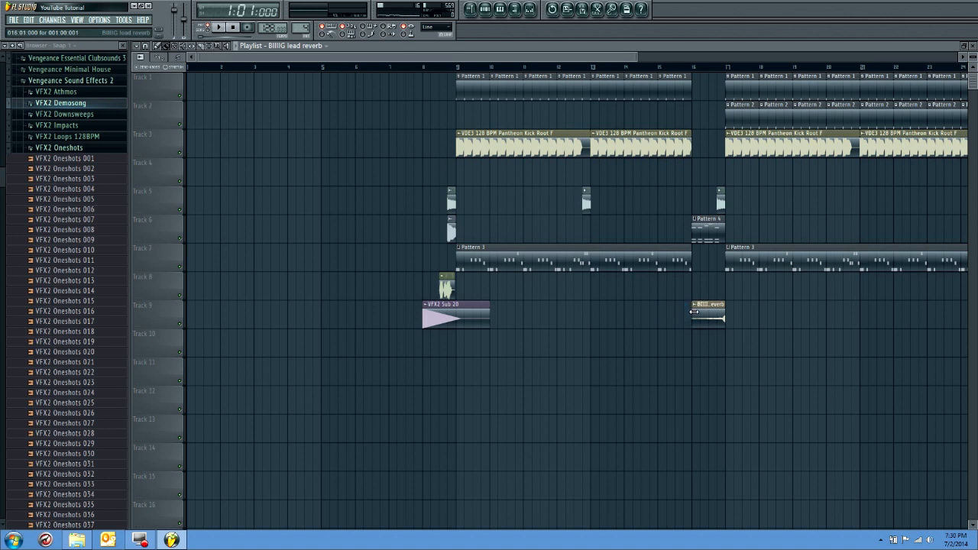
pyautogui.doubleClick(700, 312)
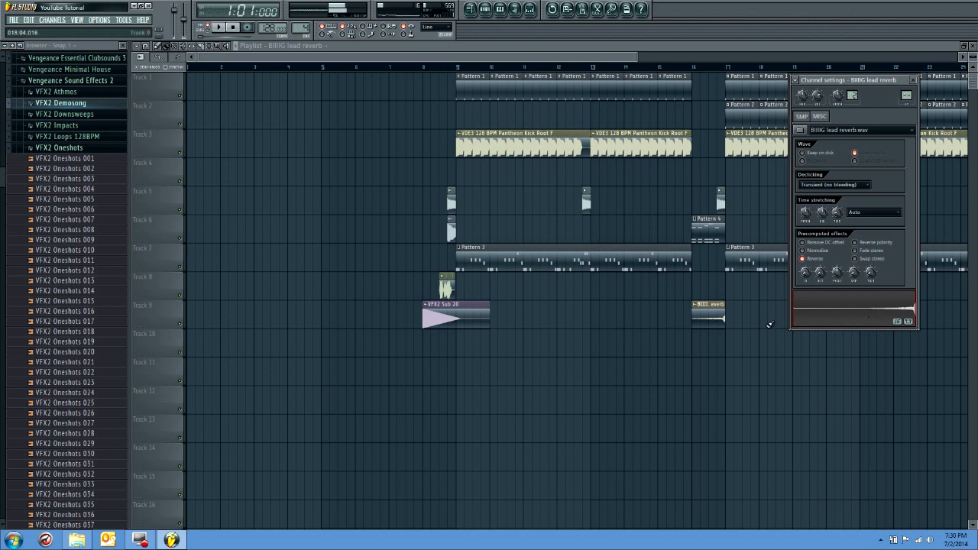
pyautogui.click(738, 333)
pyautogui.click(738, 332)
pyautogui.rightClick(756, 314)
pyautogui.rightClick(752, 348)
pyautogui.scroll(5, 727, 356)
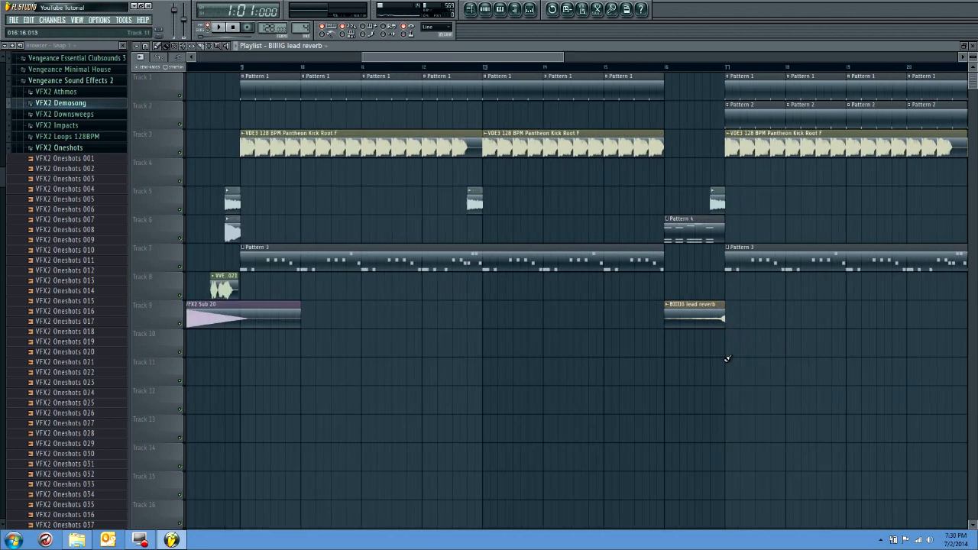
pyautogui.moveTo(709, 321)
pyautogui.mouseDown()
pyautogui.moveTo(728, 317)
pyautogui.moveTo(700, 324)
pyautogui.moveTo(715, 324)
pyautogui.mouseUp()
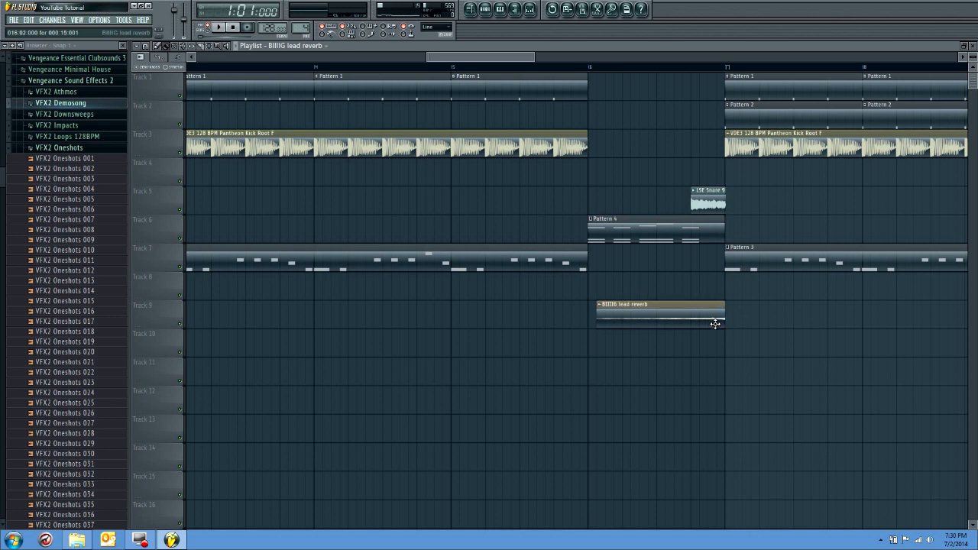
pyautogui.moveTo(599, 322); pyautogui.dragTo(590, 323)
# Preview LSE Impact 19.wav in the 1000 Subs Project folder and place it on Track 13 at bar 9
pyautogui.scroll(-5, 543, 330)
pyautogui.moveTo(433, 57); pyautogui.dragTo(384, 57)
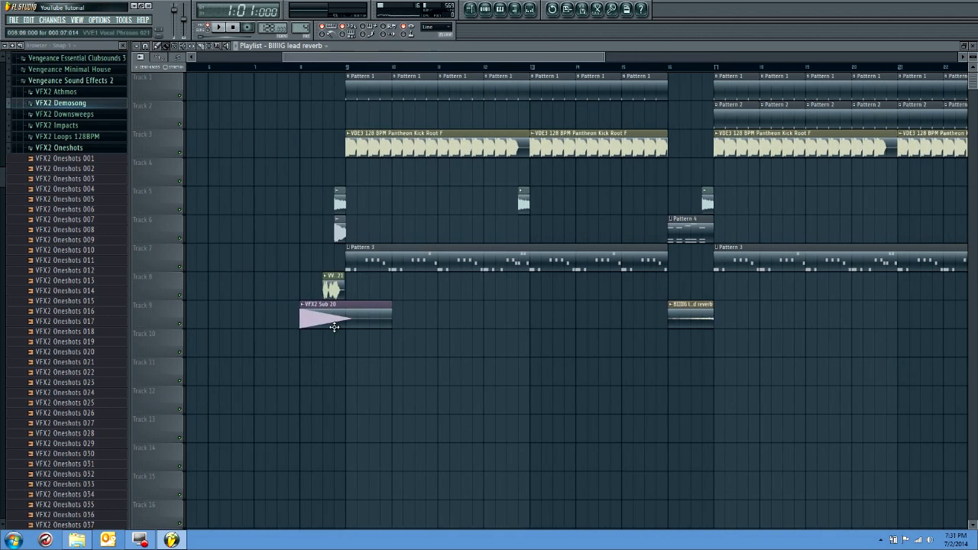
pyautogui.click(76, 540)
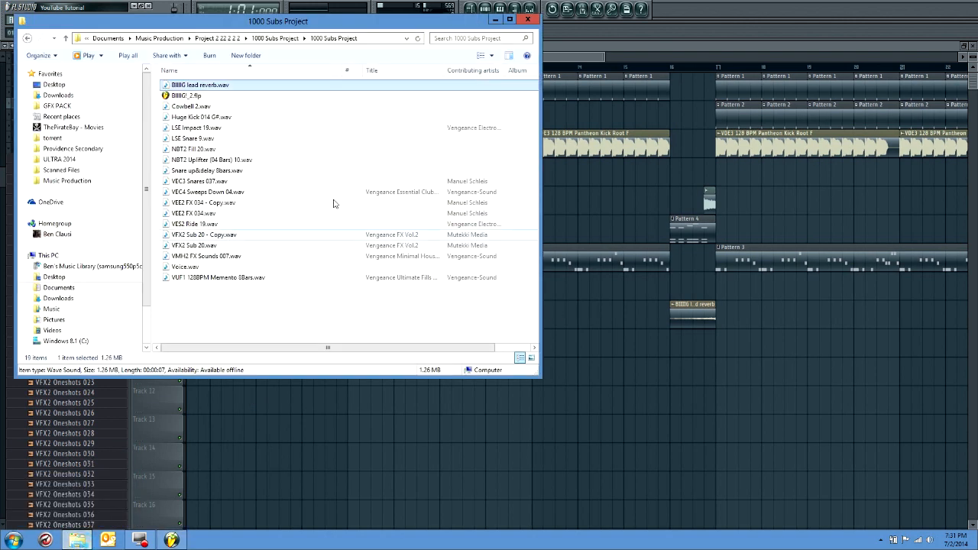
pyautogui.click(195, 129)
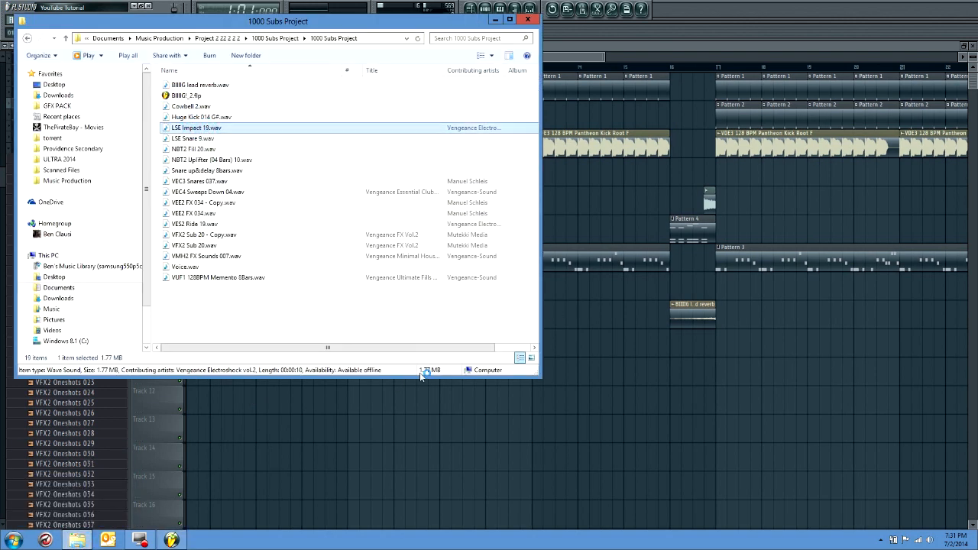
pyautogui.click(544, 20)
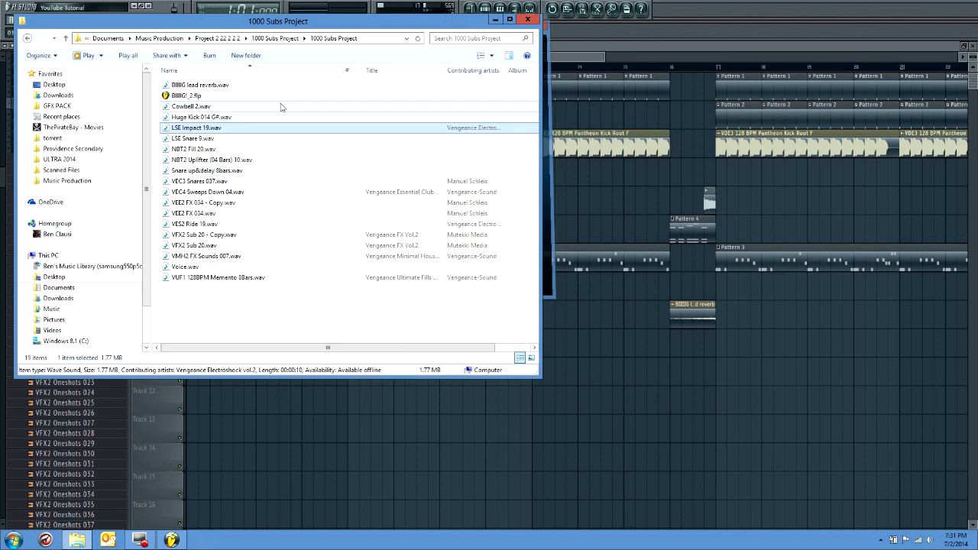
pyautogui.moveTo(229, 127); pyautogui.dragTo(354, 429)
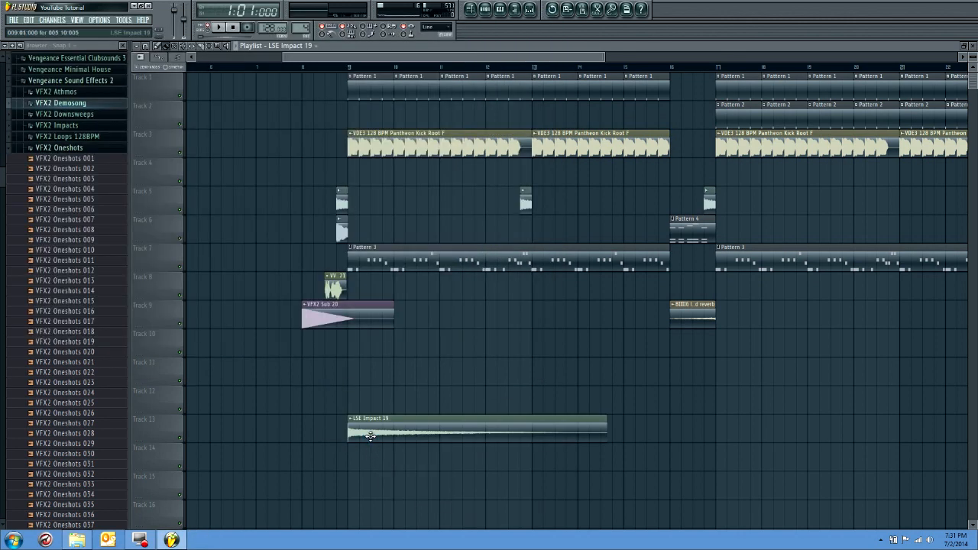
# Open the LSE Impact 19 channel settings and route the sample to its own mixer track, insert 8
pyautogui.doubleClick(363, 427)
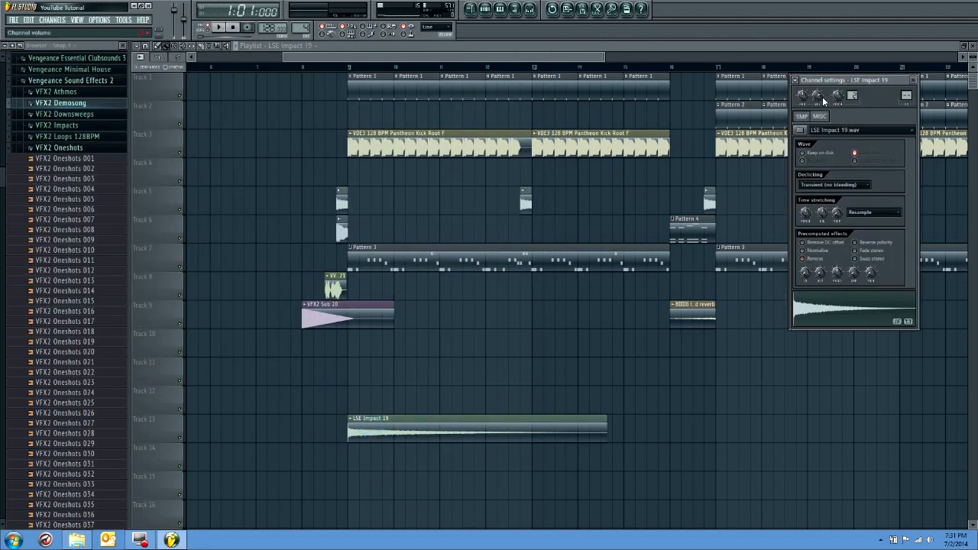
pyautogui.hotkey('ctrl', 'l')
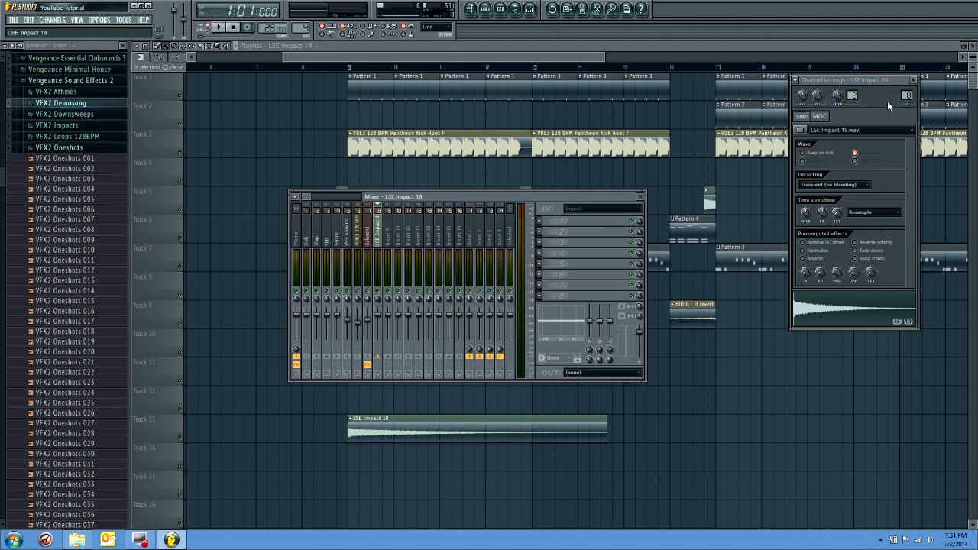
pyautogui.rightClick(821, 98)
pyautogui.click(830, 105)
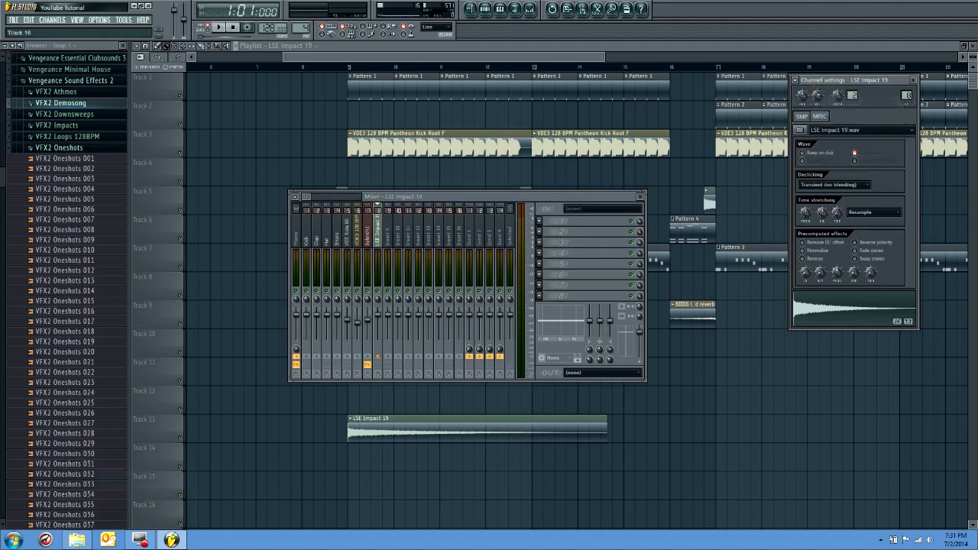
# Preview VES2 Ride 19.wav in the 1000 Subs Project folder and place it on Track 13 half a bar before bar 9
pyautogui.click(77, 542)
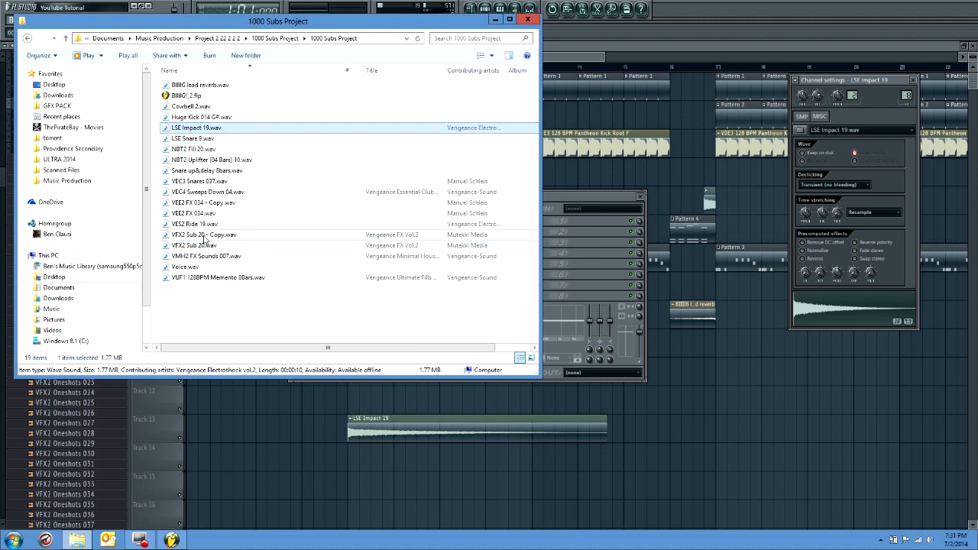
pyautogui.click(207, 224)
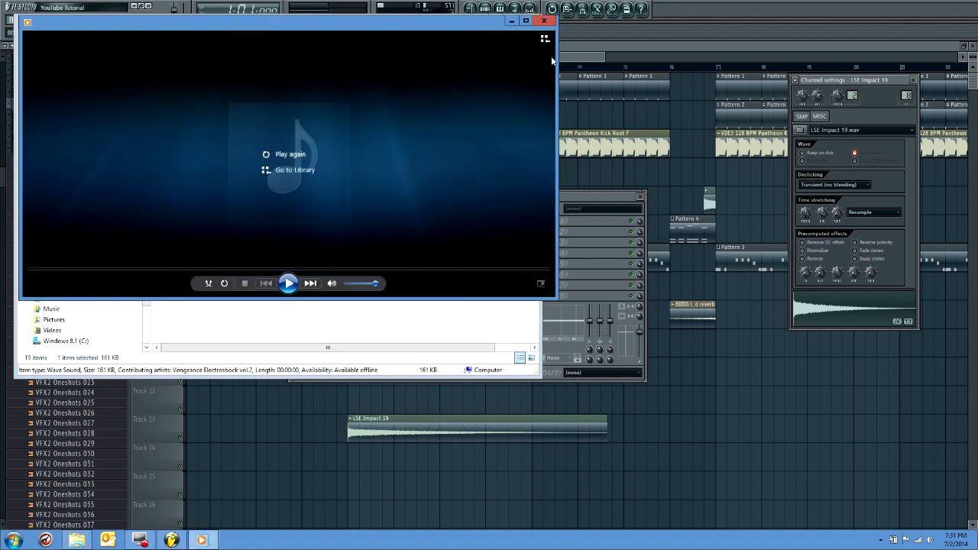
pyautogui.click(545, 21)
pyautogui.moveTo(246, 222); pyautogui.dragTo(338, 438)
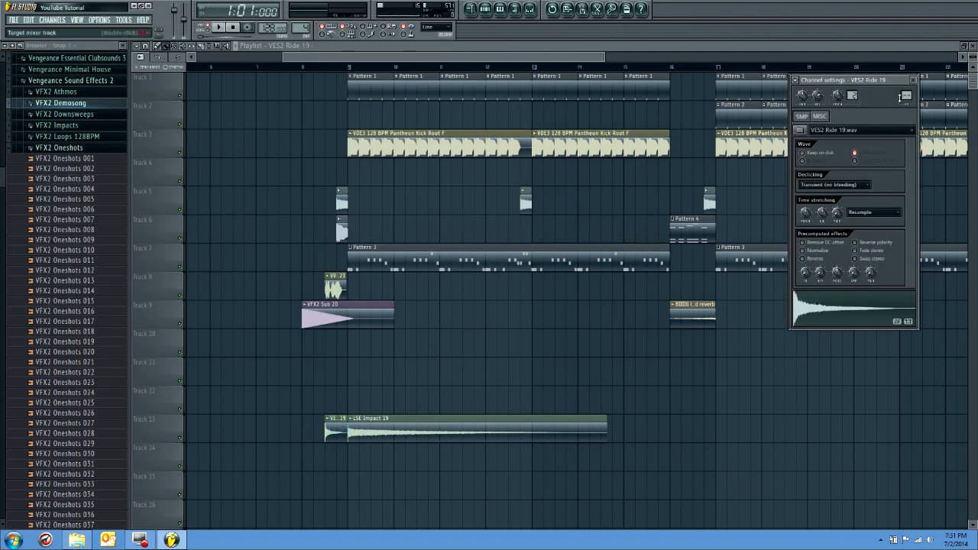
# Route VES2 Ride 19 to mixer track 8 shared with LSE Impact 19, and reverse the ride sample
pyautogui.doubleClick(903, 97)
pyautogui.scroll(-1, 906, 95)
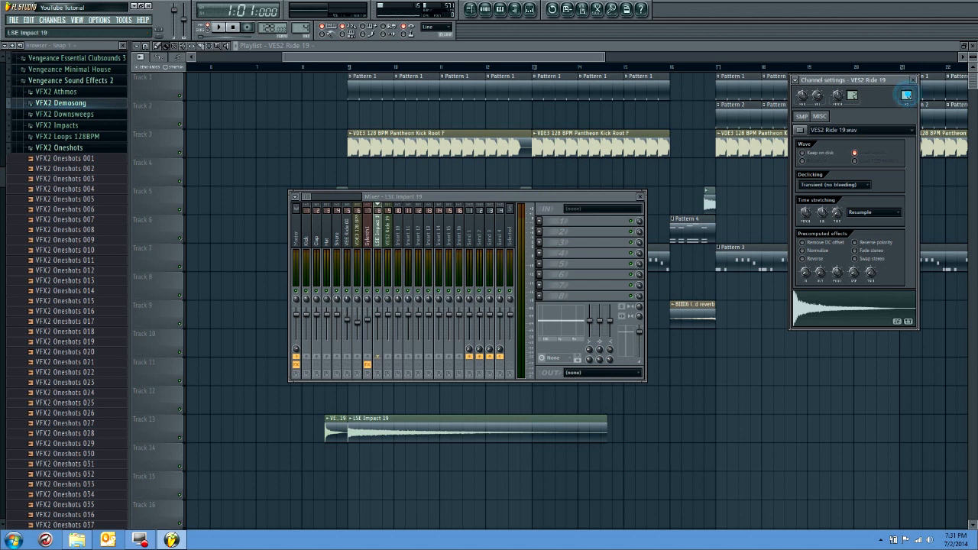
pyautogui.click(913, 81)
pyautogui.doubleClick(331, 426)
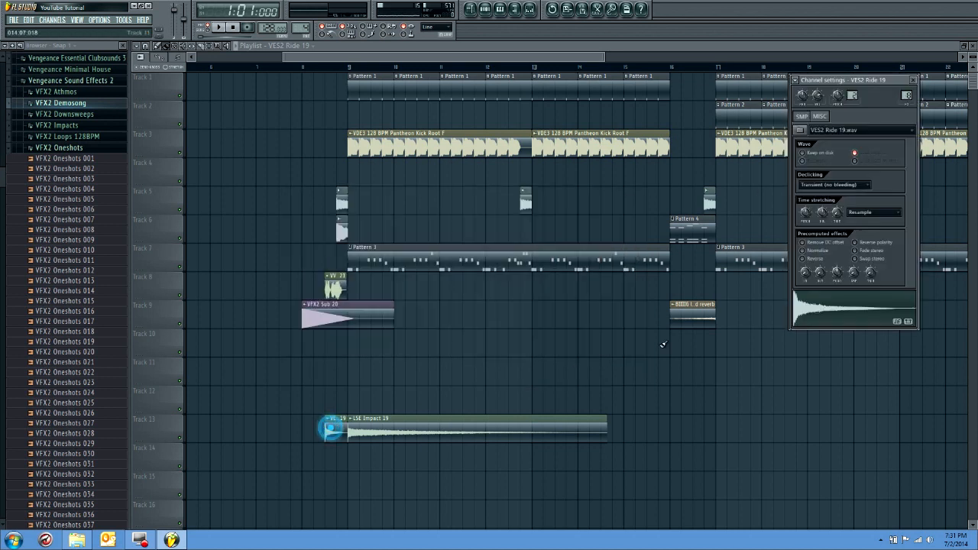
pyautogui.click(817, 259)
pyautogui.click(914, 81)
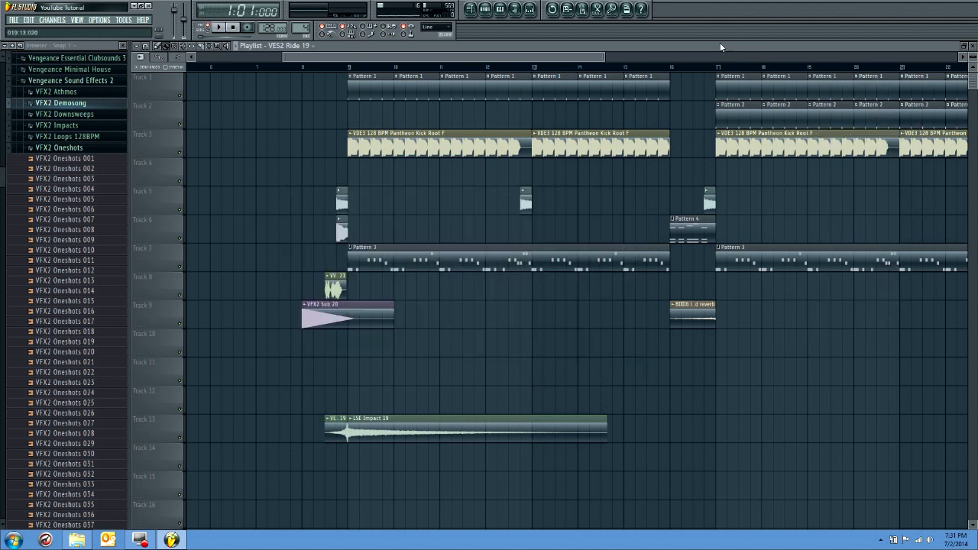
# Clear the VES2 Ride 19 name and reset the color of mixer insert 9
pyautogui.click(531, 9)
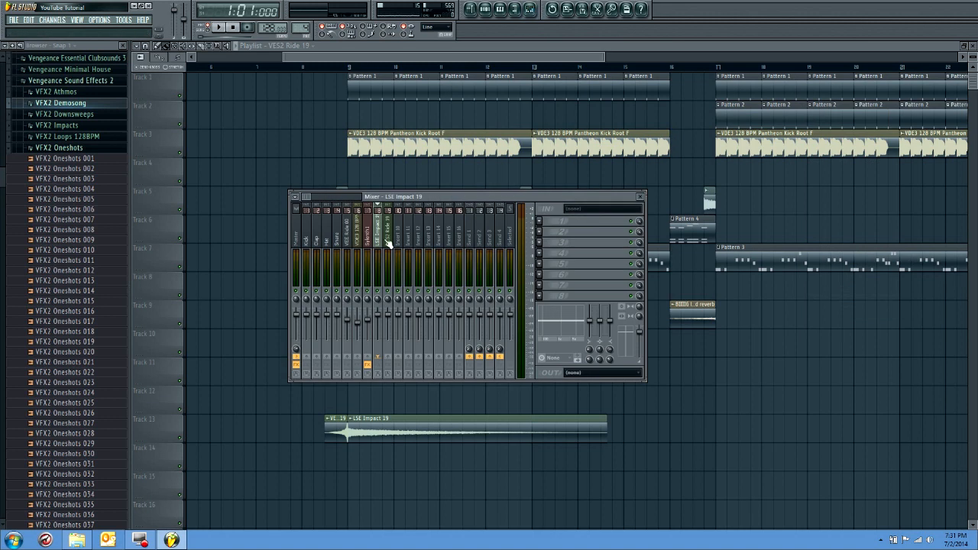
pyautogui.rightClick(391, 237)
pyautogui.click(413, 293)
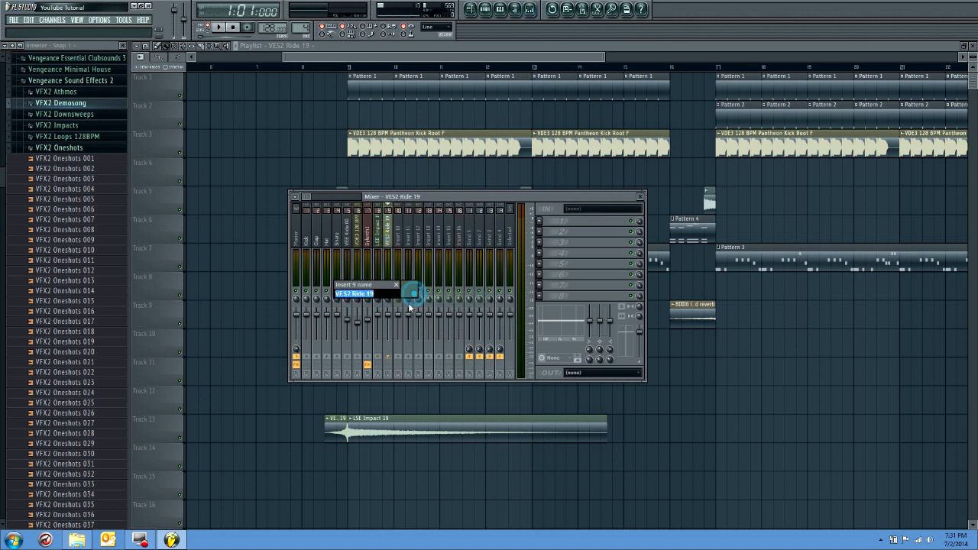
pyautogui.press('BackSpace')
pyautogui.click(416, 290)
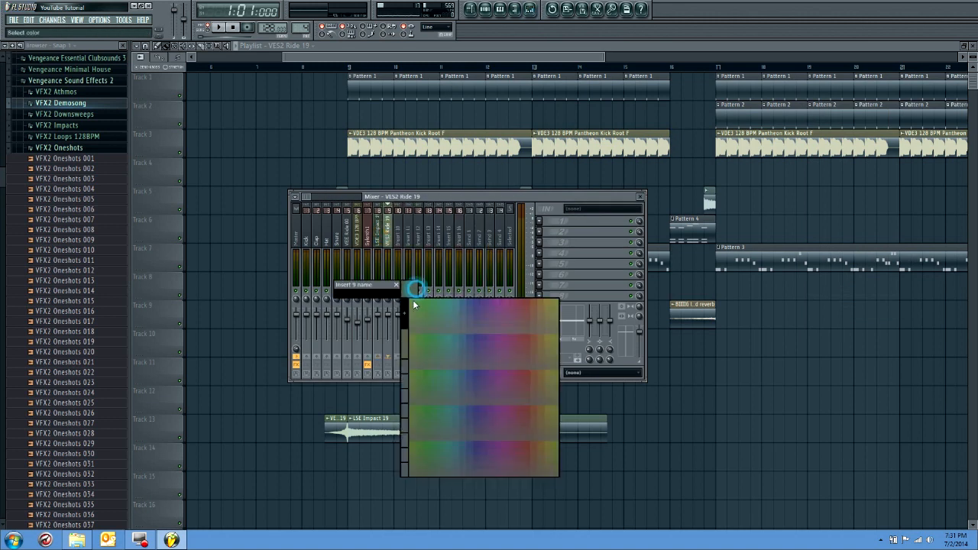
pyautogui.click(400, 373)
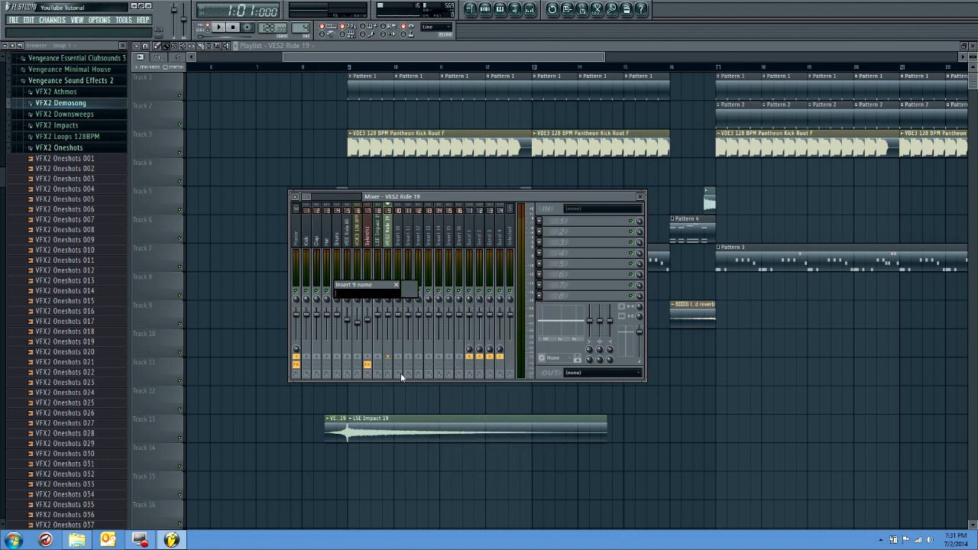
pyautogui.press('Return')
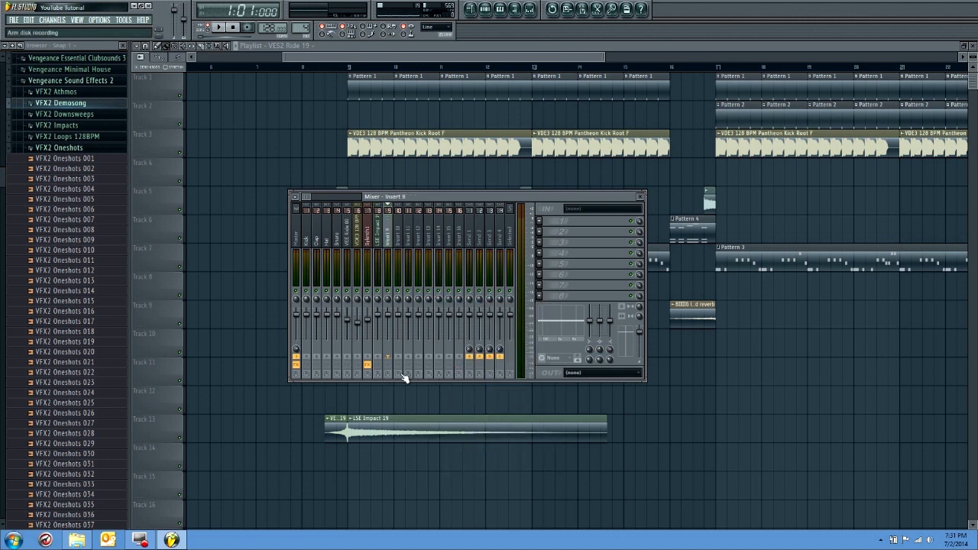
# Lower the LSE Impact 19 mixer track to about -9.4 dB and play the arrangement from bar 8
pyautogui.click(378, 240)
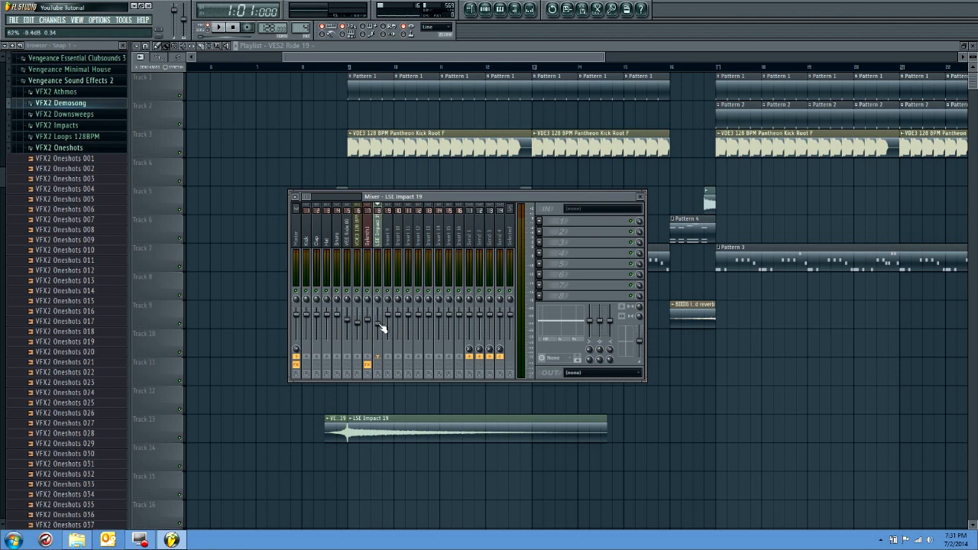
pyautogui.click(302, 74)
pyautogui.press('space')
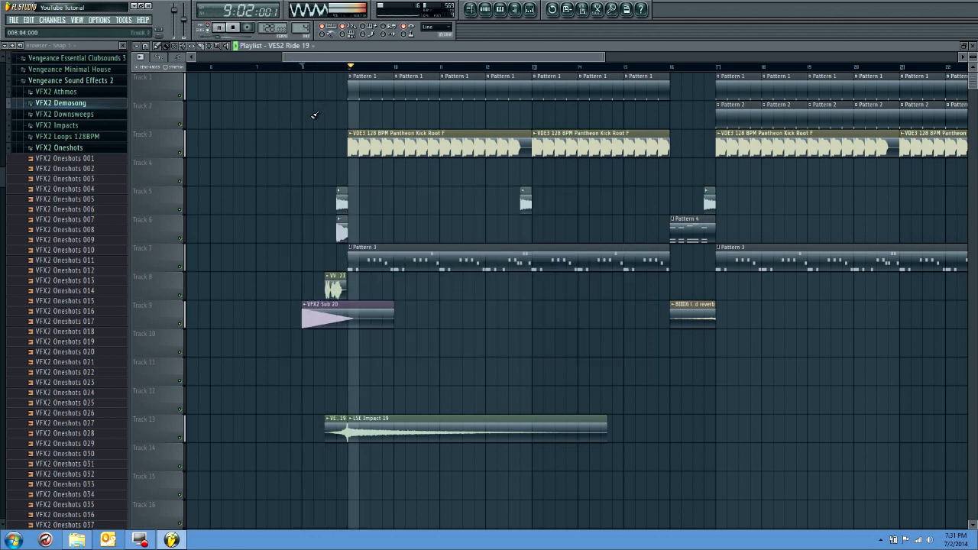
# Delete the LSE Impact 19 clip from Track 13 and replay the drop
pyautogui.press('space')
pyautogui.rightClick(413, 445)
pyautogui.press('space')
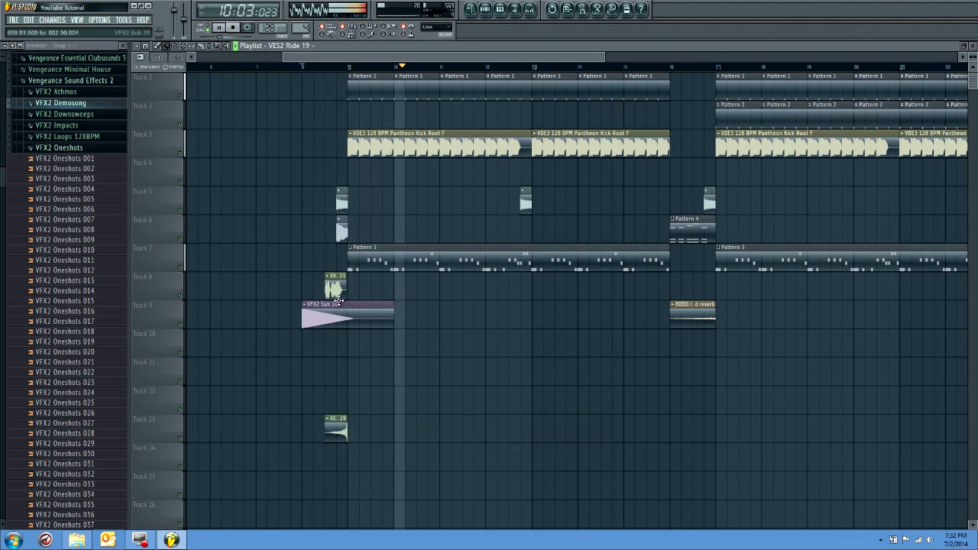
# Try the vocal phrase clip on Track 8 one beat earlier during playback
pyautogui.moveTo(342, 295); pyautogui.dragTo(330, 294)
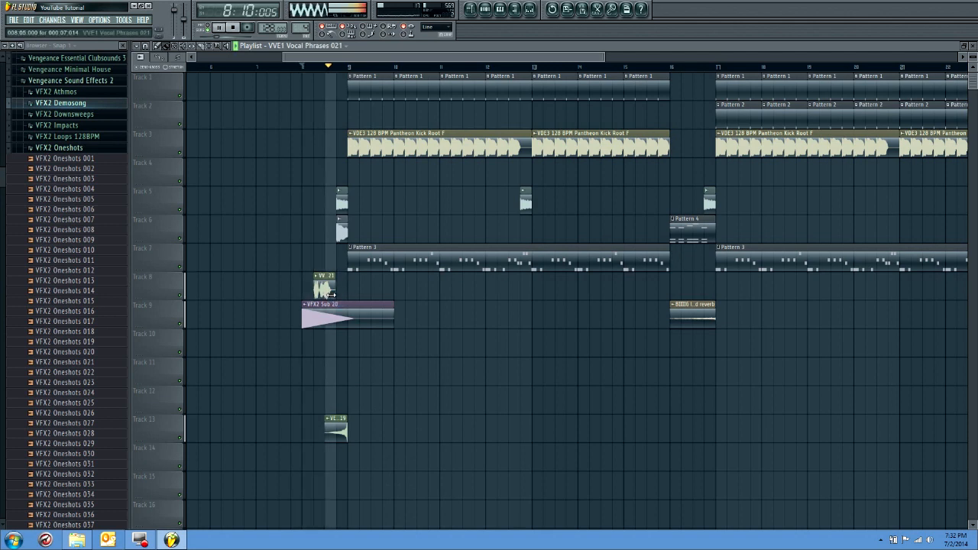
pyautogui.press('space')
pyautogui.click(326, 297)
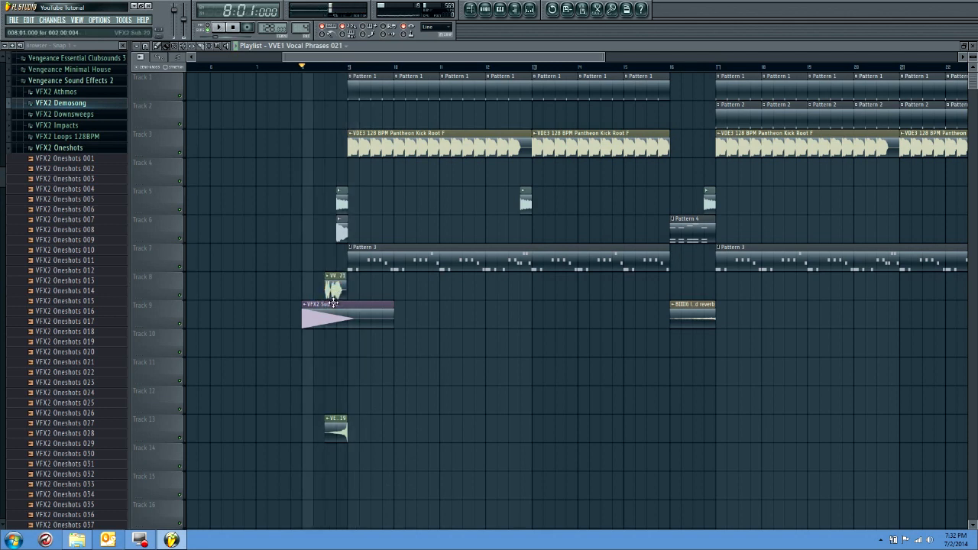
# Copy the VVE1 Vocal Phrases 021 clip to Track 13 and trim it to a short slice near beat 4 of bar 9
pyautogui.scroll(4, 326, 296)
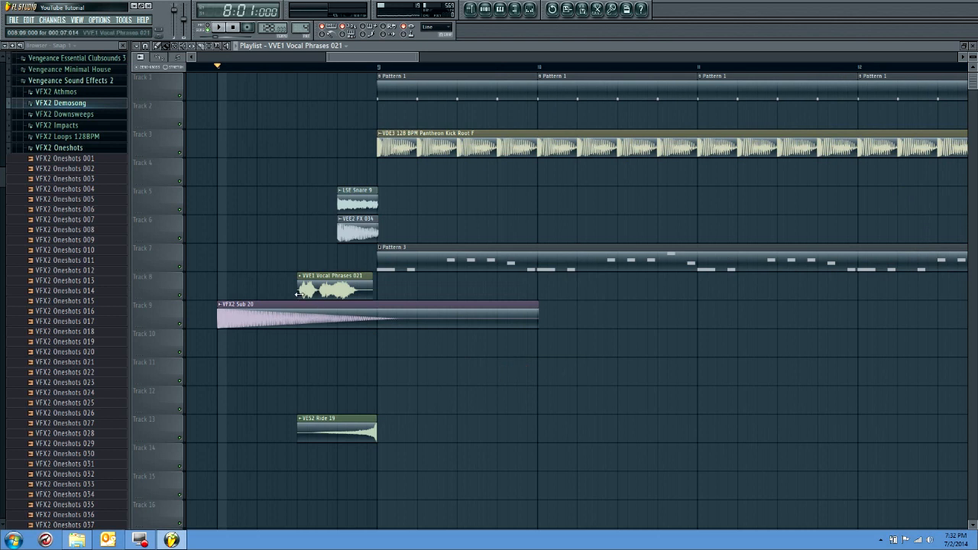
pyautogui.keyDown('shift'); pyautogui.moveTo(312, 290); pyautogui.dragTo(506, 432); pyautogui.keyUp('shift')
pyautogui.moveTo(571, 424); pyautogui.dragTo(502, 442)
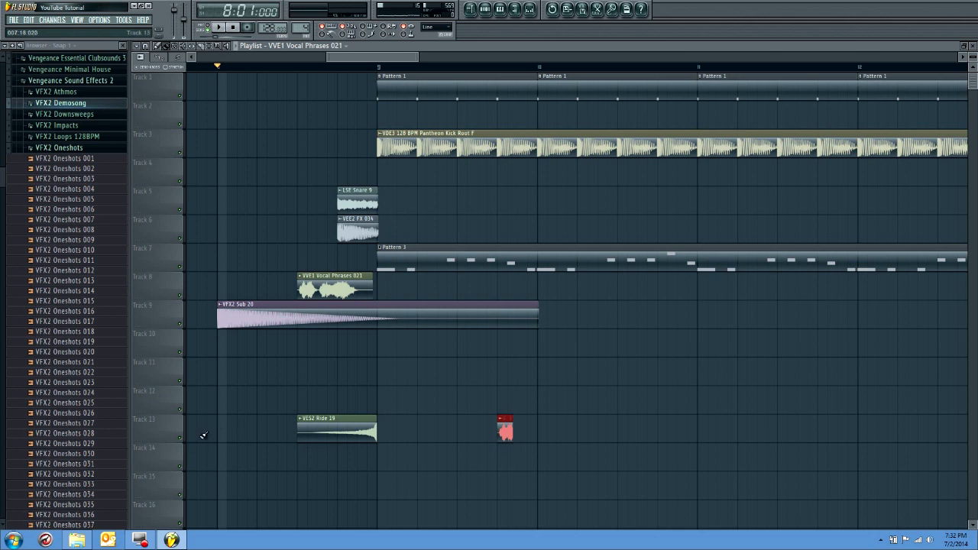
# Solo Track 13 and play from just before the short vocal slice in bar 9
pyautogui.rightClick(180, 439)
pyautogui.press('space')
pyautogui.click(487, 67)
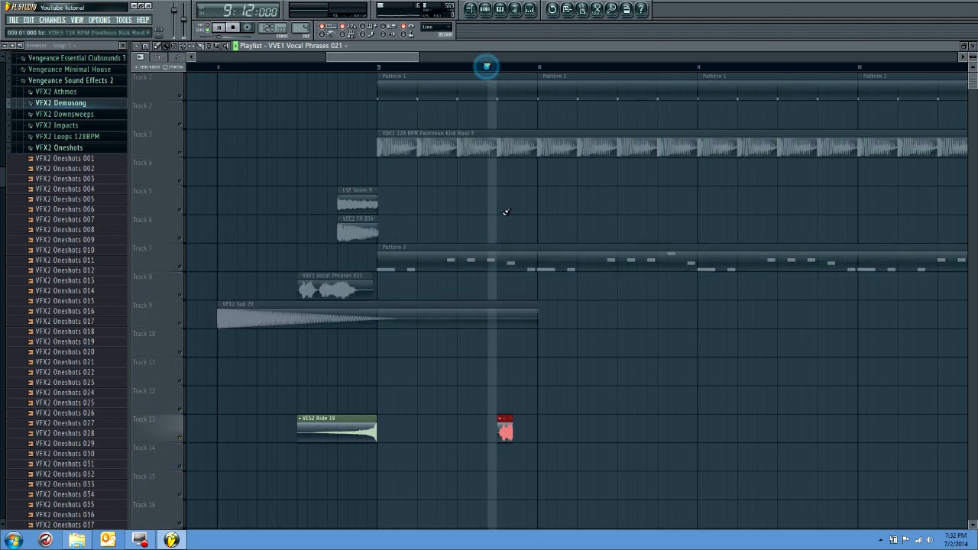
# Move the short vocal slice to beat 2 of bar 8 on Track 8, unsolo Track 13 and play from bar 8
pyautogui.press('space')
pyautogui.moveTo(505, 432); pyautogui.dragTo(293, 285)
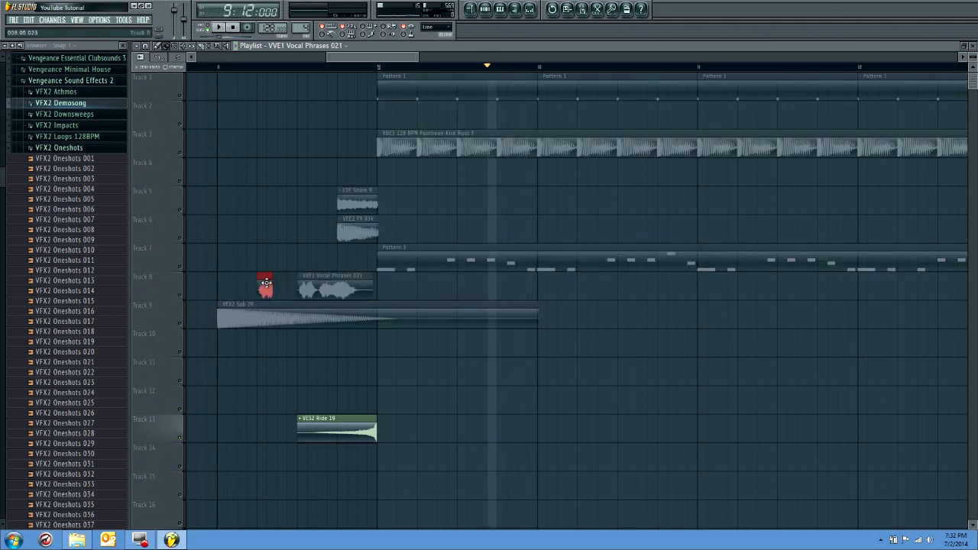
pyautogui.keyDown('ctrl'); pyautogui.click(280, 282); pyautogui.keyUp('ctrl')
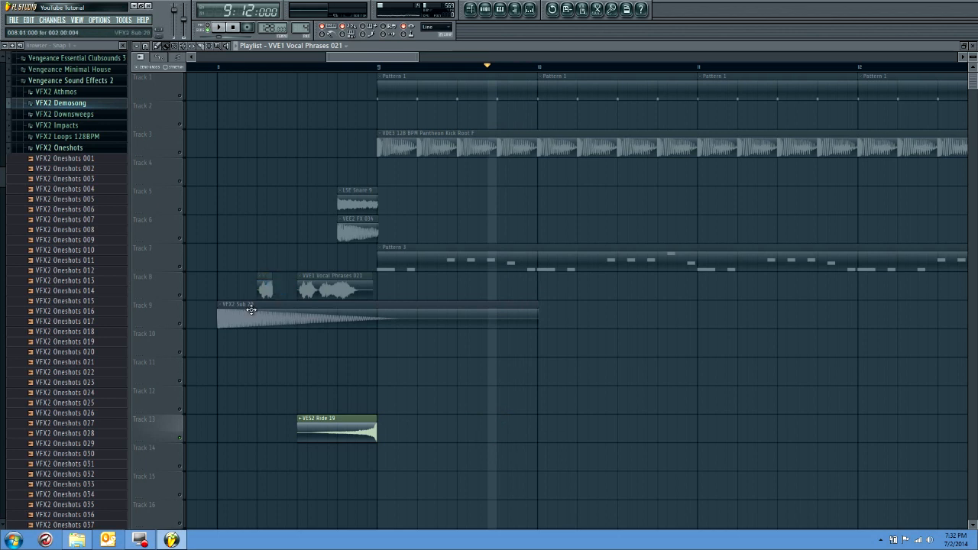
pyautogui.rightClick(180, 437)
pyautogui.click(223, 69)
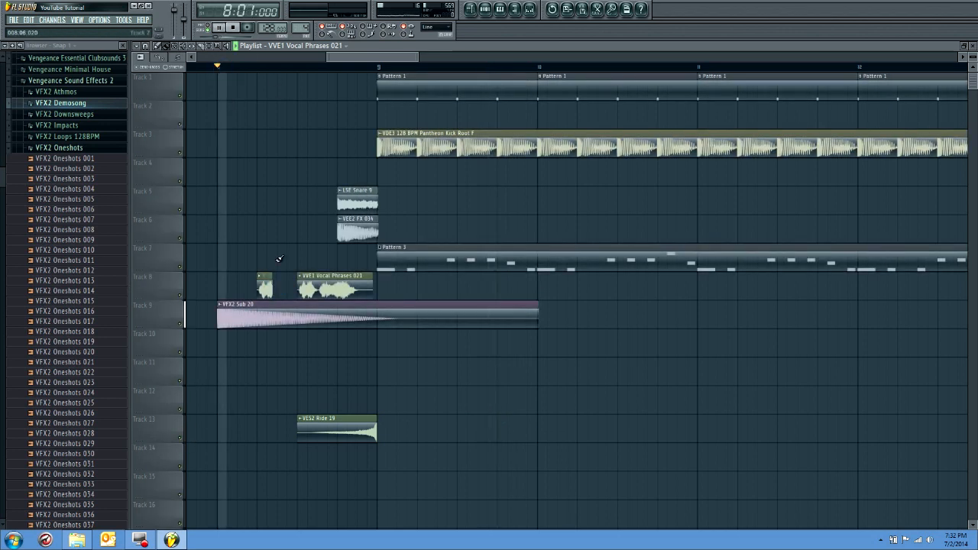
pyautogui.press('space')
pyautogui.hotkey('ctrl', 's')
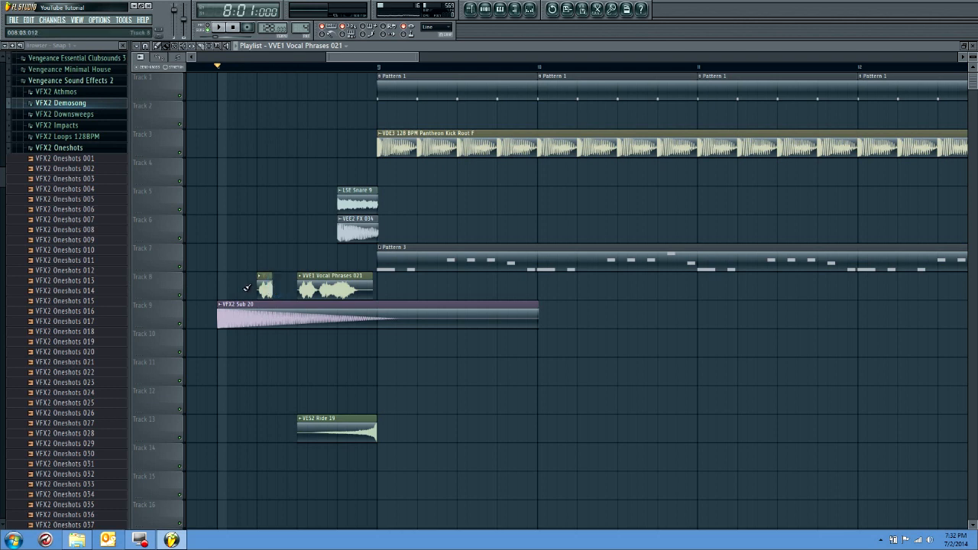
# Place copies of the vocal slice around beat 2 of bar 8 on Track 8, play them, and keep only the earliest slice
pyautogui.click(266, 287)
pyautogui.click(201, 288)
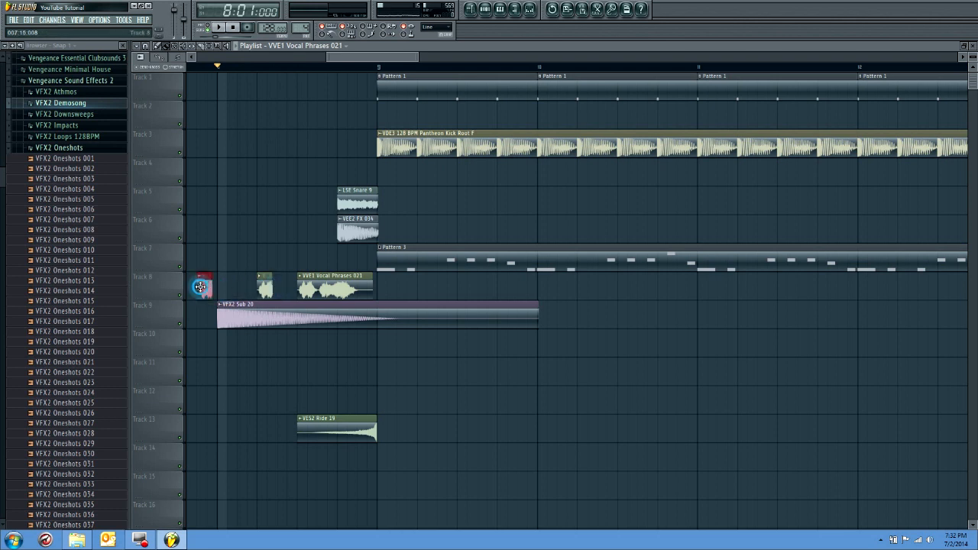
pyautogui.moveTo(203, 289); pyautogui.dragTo(246, 288)
pyautogui.click(284, 289)
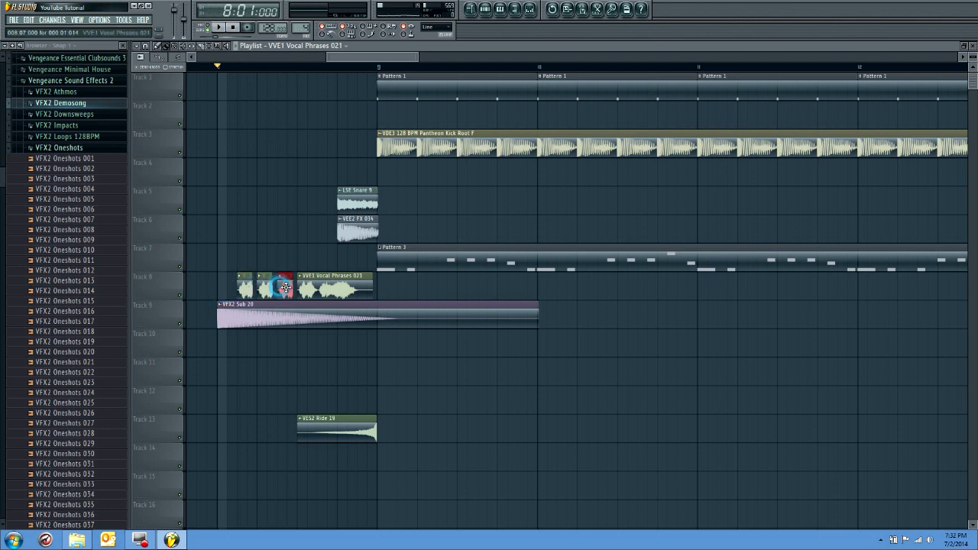
pyautogui.press('space')
pyautogui.press('space')
pyautogui.rightClick(284, 289)
pyautogui.rightClick(265, 289)
# Turn snapping off and trim the remaining vocal slice on Track 8 to about 19 ticks
pyautogui.scroll(3, 248, 291)
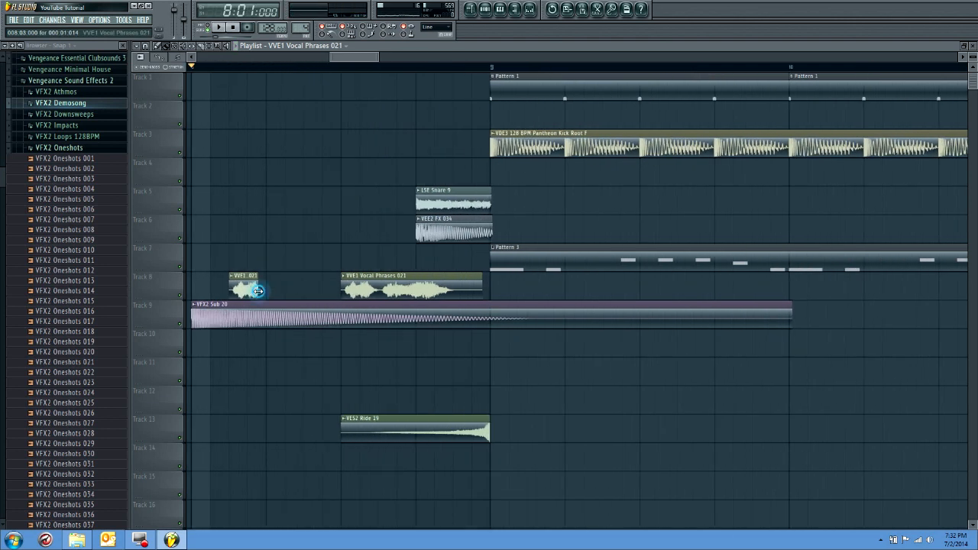
pyautogui.click(145, 47)
pyautogui.click(162, 101)
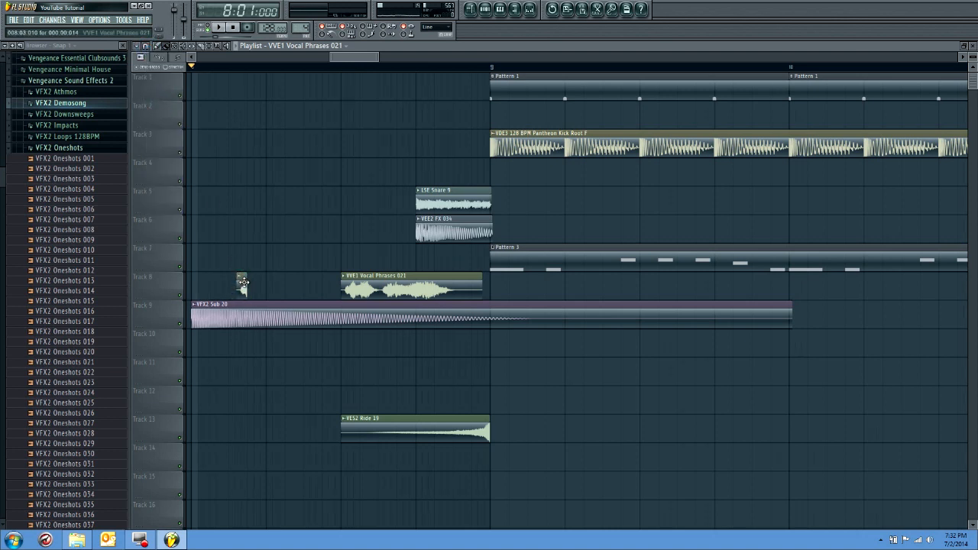
pyautogui.scroll(4, 242, 283)
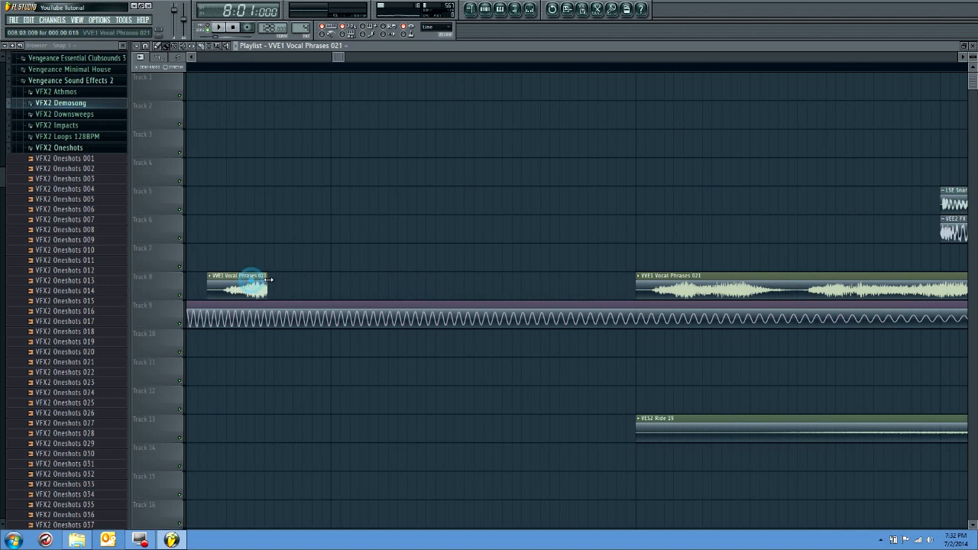
pyautogui.scroll(-4, 262, 283)
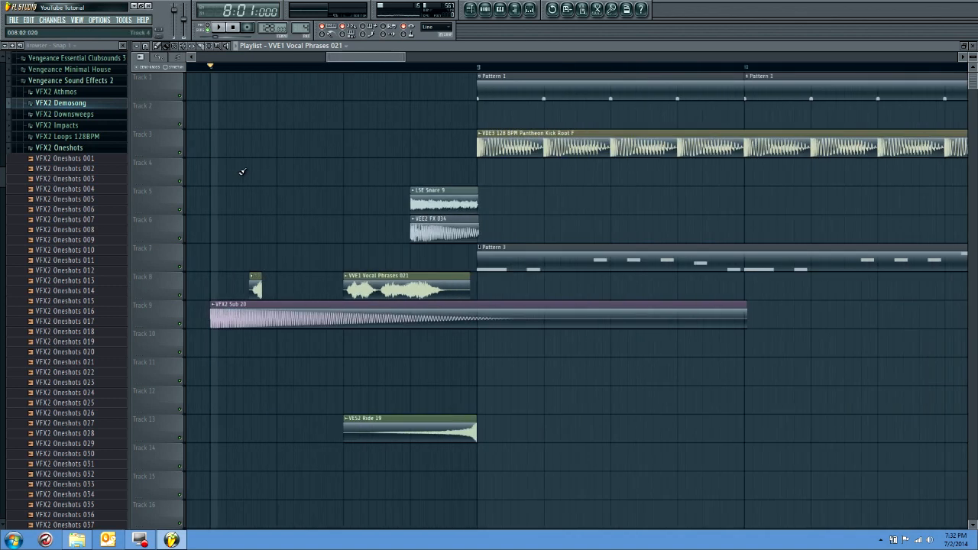
# Move the trimmed vocal slice to the exact start of bar 8 on Track 8, switching snapping between Cell and none
pyautogui.click(147, 46)
pyautogui.click(159, 77)
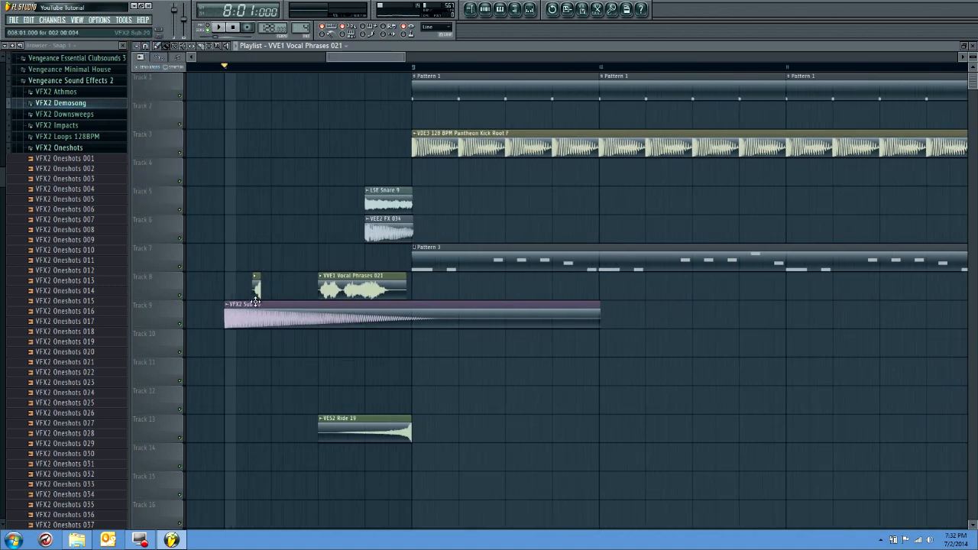
pyautogui.scroll(4, 233, 296)
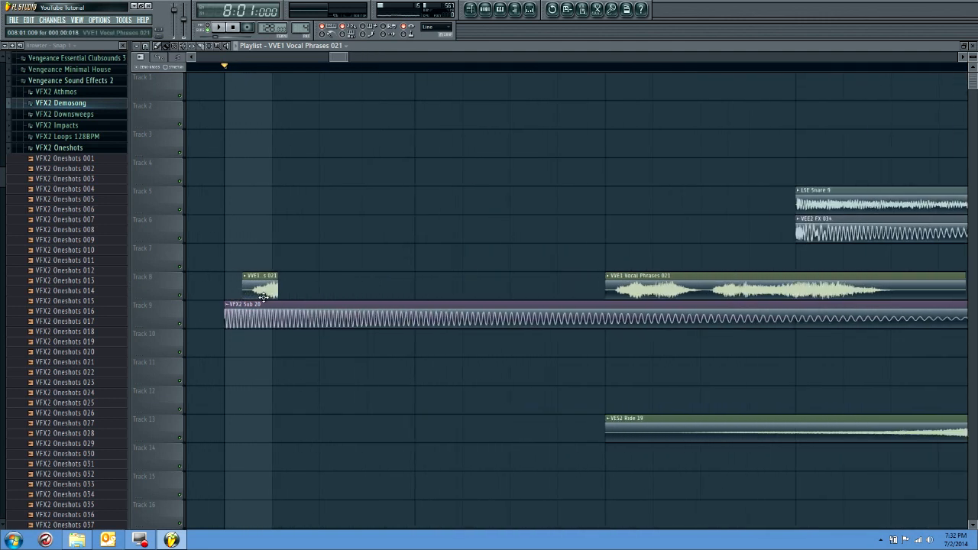
pyautogui.click(147, 46)
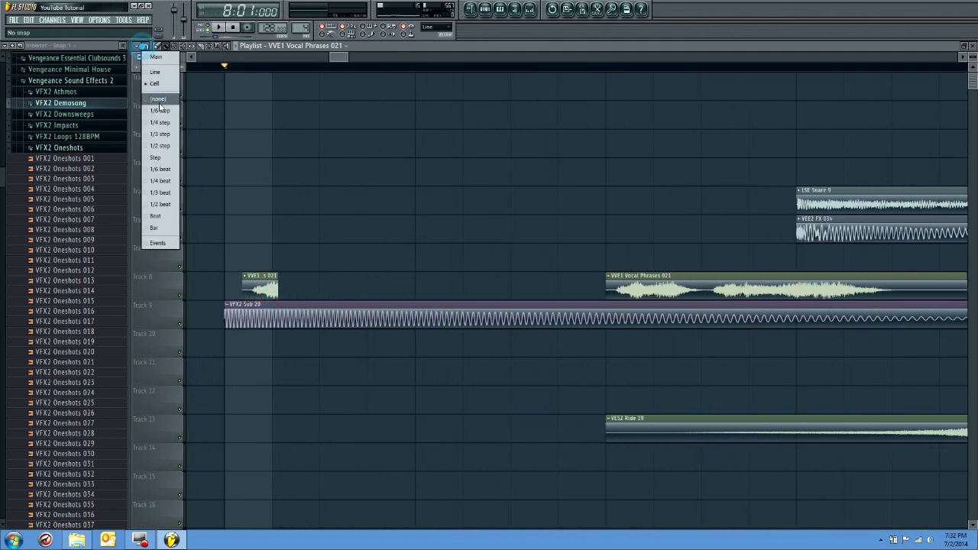
pyautogui.click(159, 101)
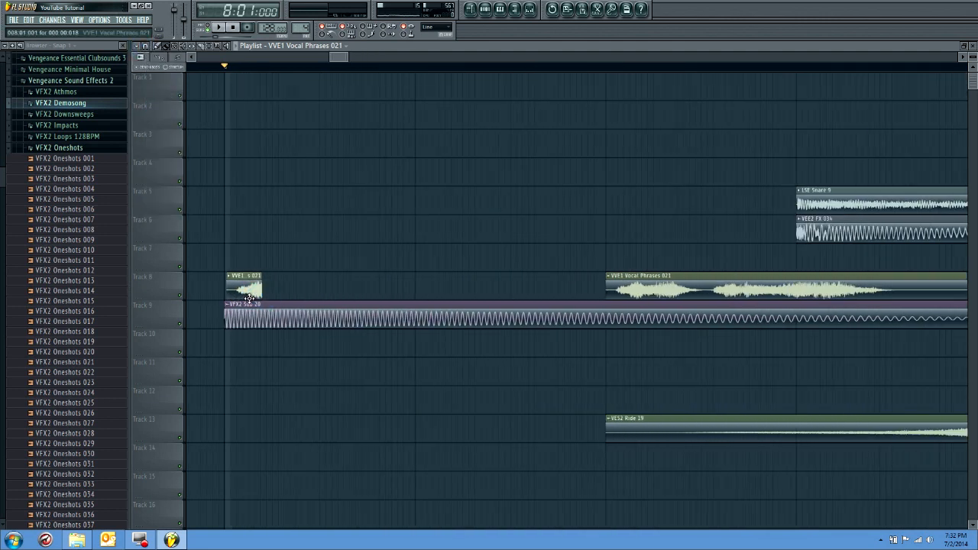
pyautogui.click(147, 47)
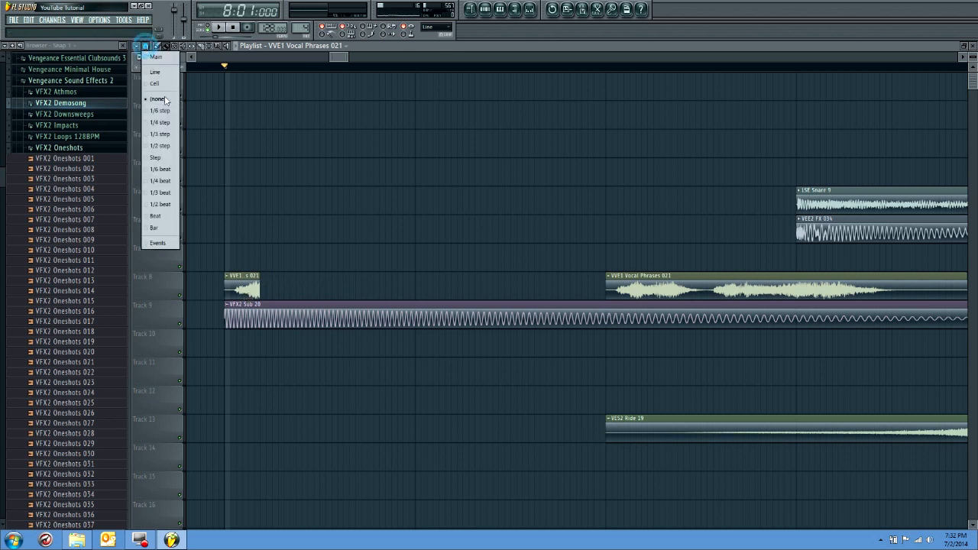
pyautogui.click(160, 97)
# Extend the vocal slice at the start of bar 8 to about 1 step 18 ticks and play it
pyautogui.scroll(-1, 258, 275)
pyautogui.scroll(-1, 260, 272)
pyautogui.scroll(1, 267, 272)
pyautogui.scroll(-4, 255, 235)
pyautogui.moveTo(258, 233); pyautogui.dragTo(276, 233)
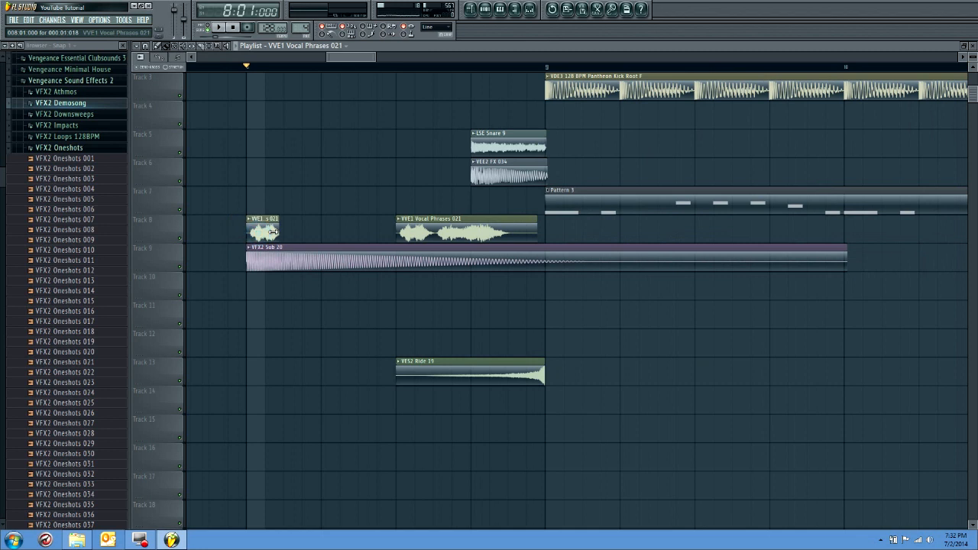
pyautogui.press('space')
pyautogui.press('space')
# Place copies of the vocal slice at steps 4 and 7 of bar 8 on Track 8 and play them
pyautogui.click(286, 230)
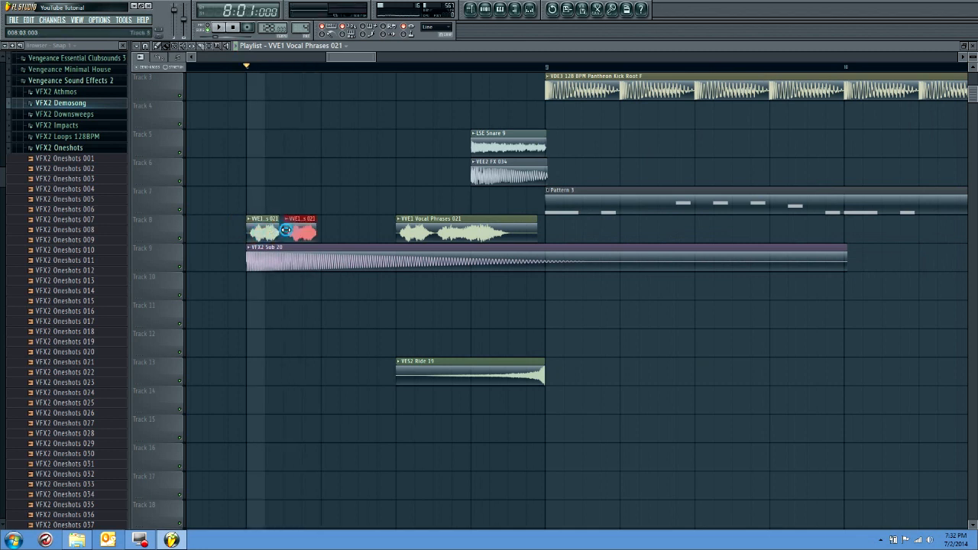
pyautogui.click(328, 227)
pyautogui.press('space')
pyautogui.press('space')
pyautogui.moveTo(346, 233)
pyautogui.mouseDown()
pyautogui.moveTo(372, 229)
pyautogui.moveTo(334, 237)
pyautogui.mouseUp()
pyautogui.press('space')
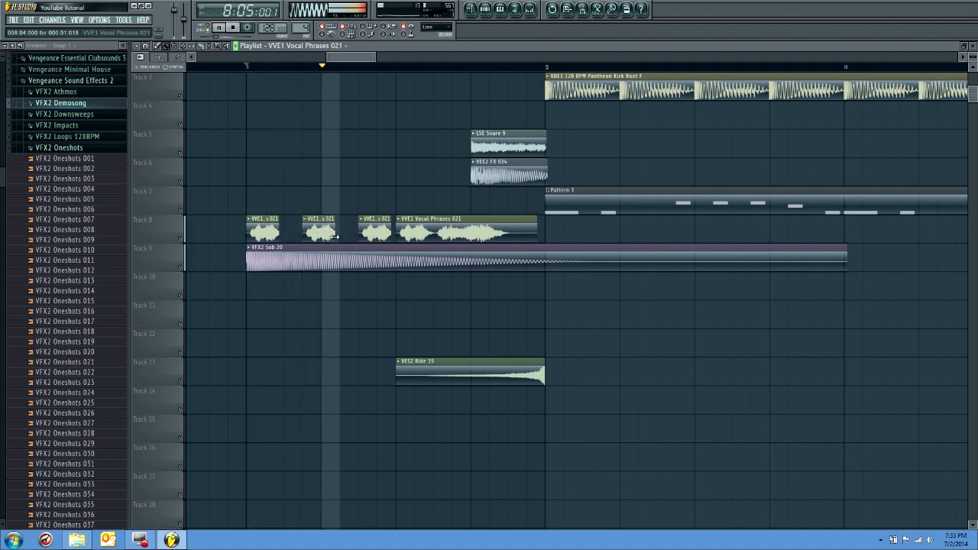
# Add LSE Snare 9 clips on Track 5 at the last beat of bars 20 and 24
pyautogui.scroll(-2, 344, 248)
pyautogui.scroll(-2, 344, 248)
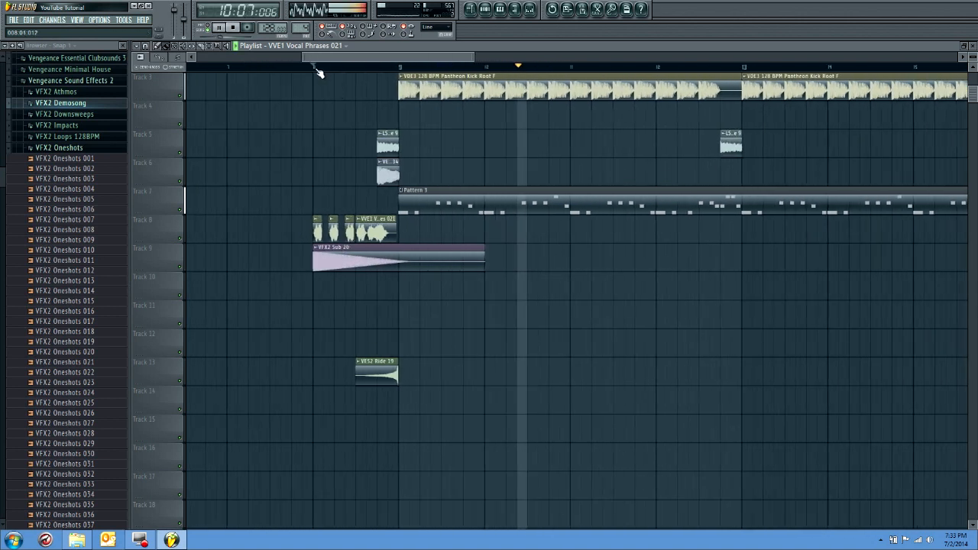
pyautogui.scroll(-3, 509, 252)
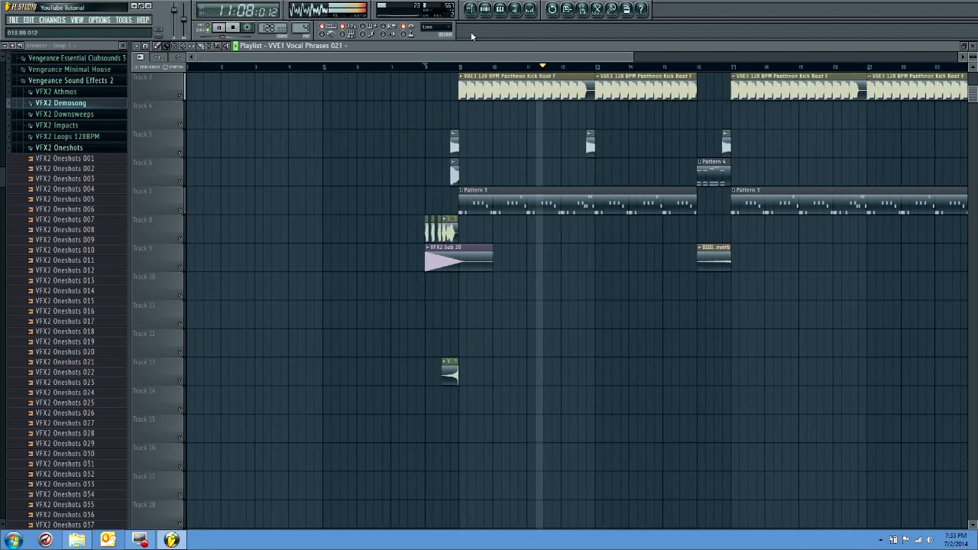
pyautogui.moveTo(467, 56); pyautogui.dragTo(535, 57)
pyautogui.press('space')
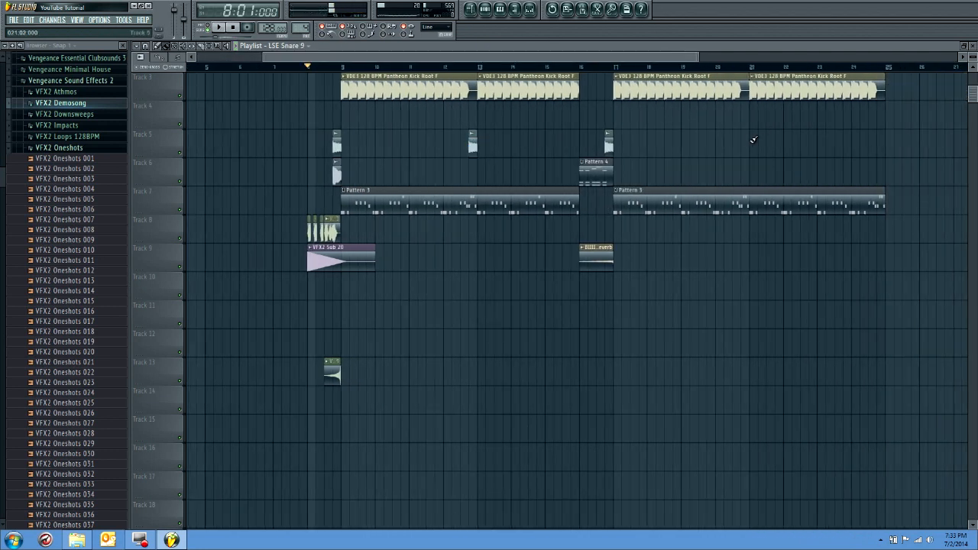
pyautogui.click(883, 146)
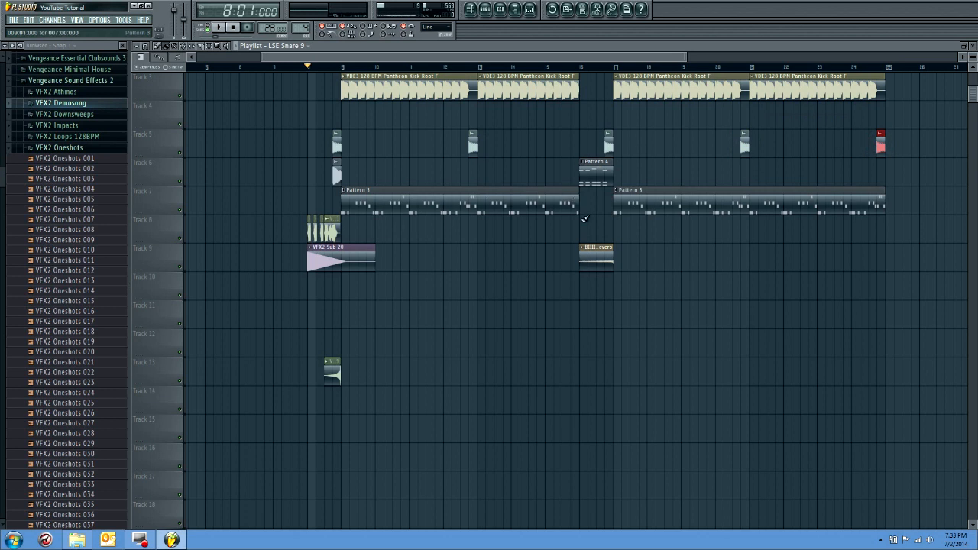
# Add another LSE Snare 9 clip at beat 3 of bar 16 on Track 5 and play from bar 16
pyautogui.scroll(4, 616, 119)
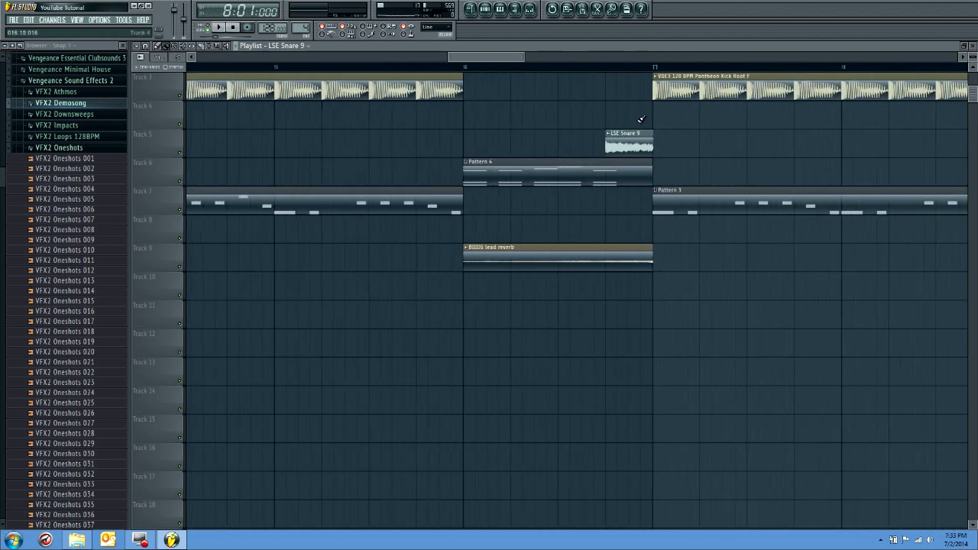
pyautogui.click(637, 116)
pyautogui.moveTo(639, 143)
pyautogui.mouseDown()
pyautogui.moveTo(660, 145)
pyautogui.moveTo(639, 134)
pyautogui.mouseUp()
pyautogui.click(606, 69)
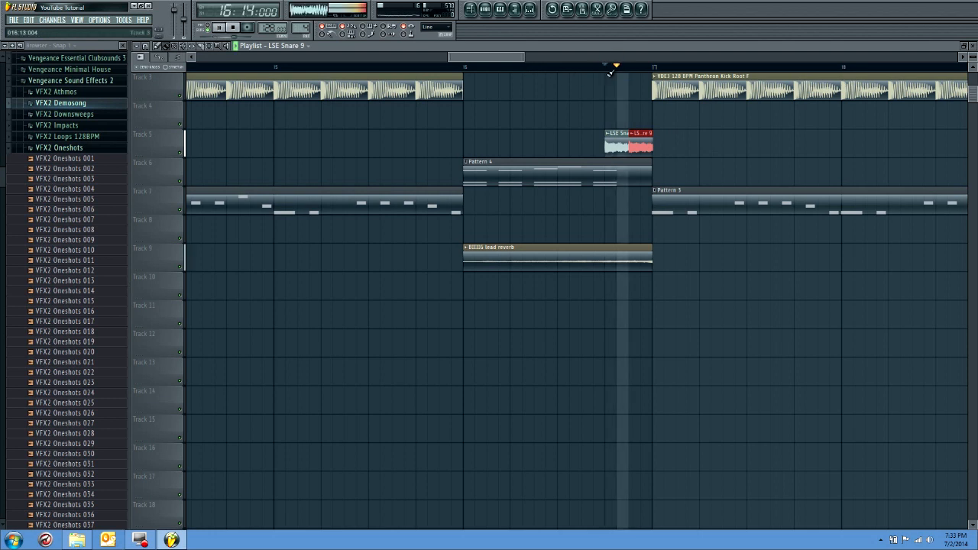
pyautogui.moveTo(640, 136); pyautogui.dragTo(599, 135)
pyautogui.click(465, 69)
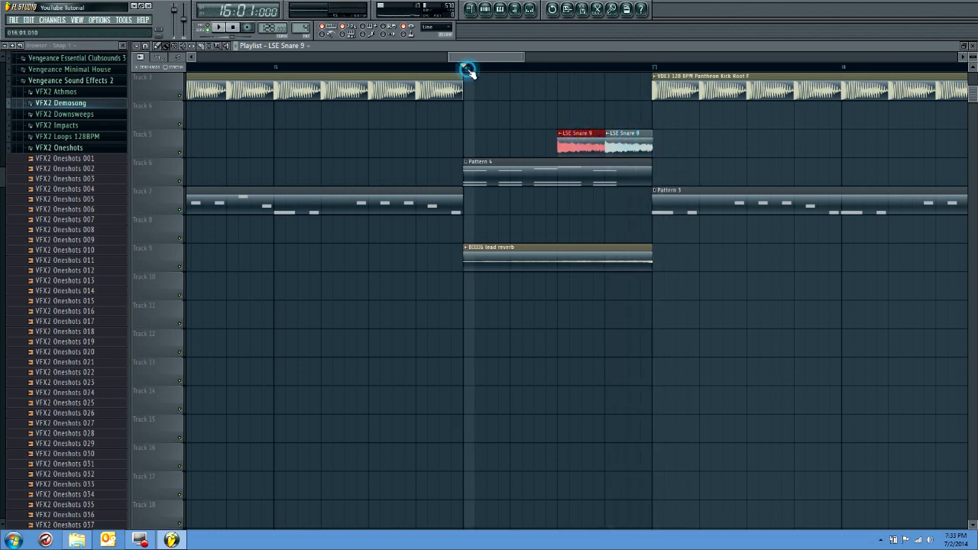
pyautogui.press('space')
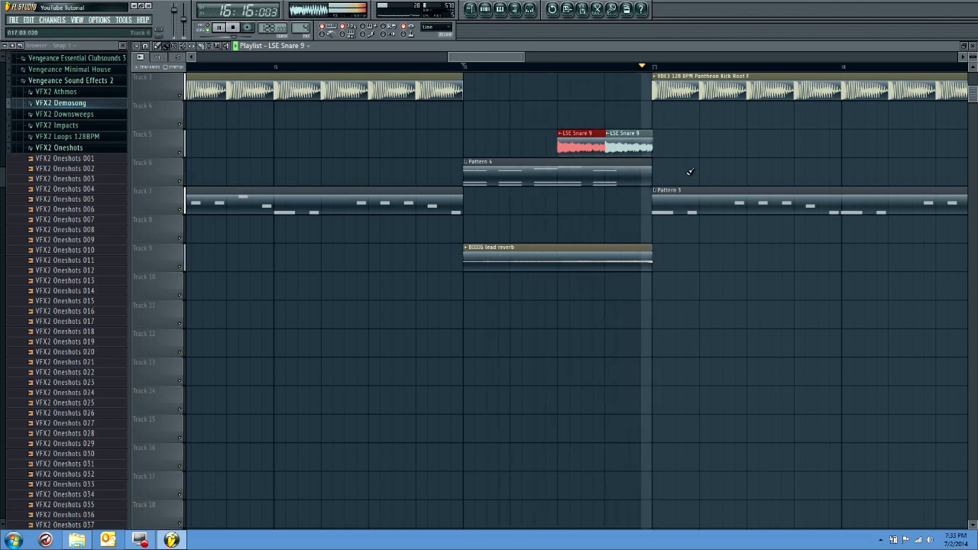
# Try raising the last melody note of Pattern 4 to D6 while bar 16 plays
pyautogui.scroll(-3, 690, 171)
pyautogui.doubleClick(633, 179)
pyautogui.click(279, 222)
pyautogui.moveTo(273, 225); pyautogui.dragTo(274, 122)
pyautogui.click(500, 9)
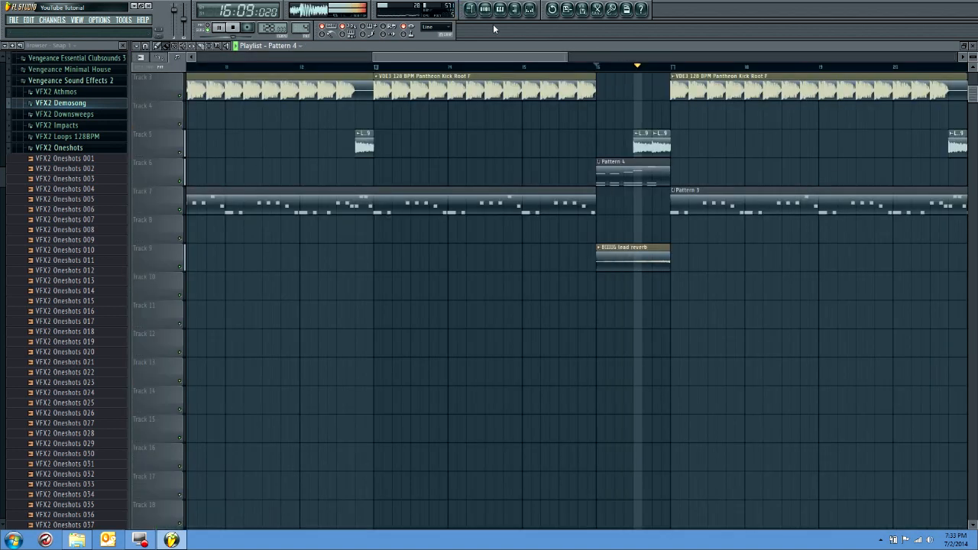
pyautogui.press('space')
# Move the last melody note of Pattern 4 to C6 and play the transition from bar 16
pyautogui.doubleClick(644, 173)
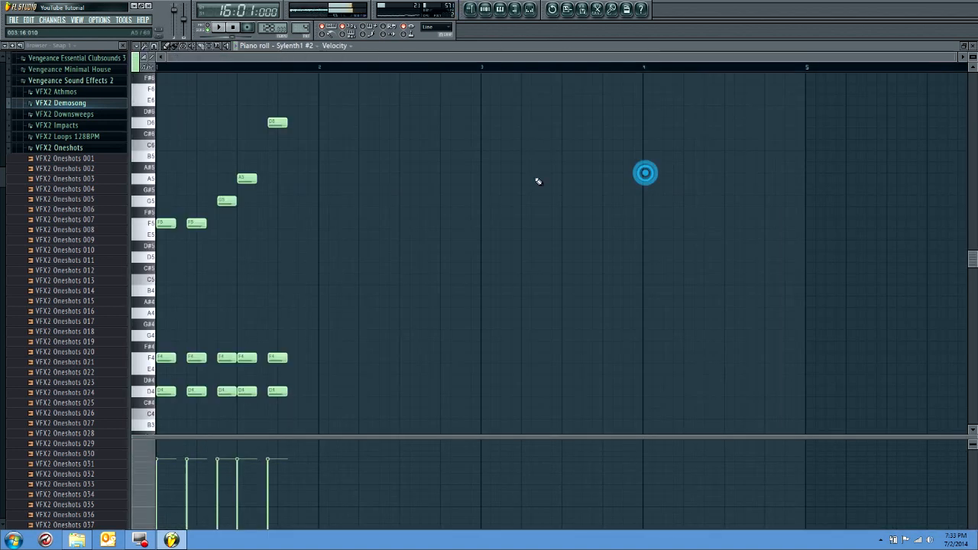
pyautogui.moveTo(275, 124); pyautogui.dragTo(276, 168)
pyautogui.press('space')
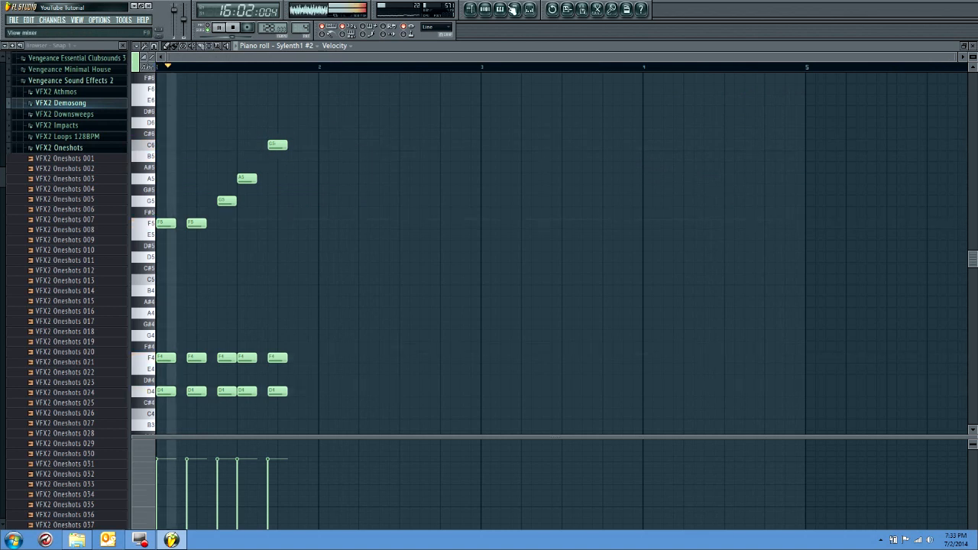
pyautogui.click(471, 10)
pyautogui.press('space')
# Lengthen the last chord of Pattern 4 (C6, F4, D4) to the end of its first bar
pyautogui.moveTo(407, 57); pyautogui.dragTo(288, 69)
pyautogui.click(501, 9)
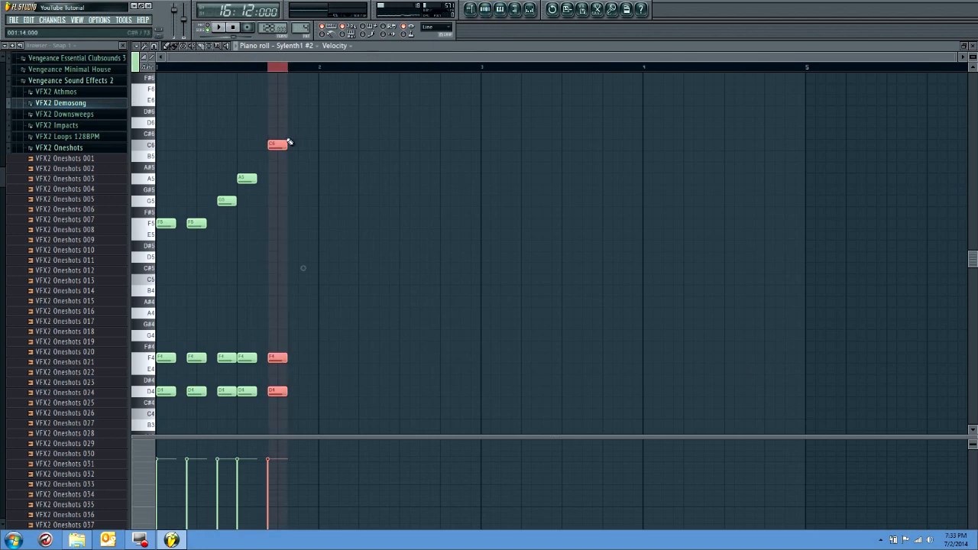
pyautogui.moveTo(289, 143); pyautogui.dragTo(312, 142)
pyautogui.click(160, 68)
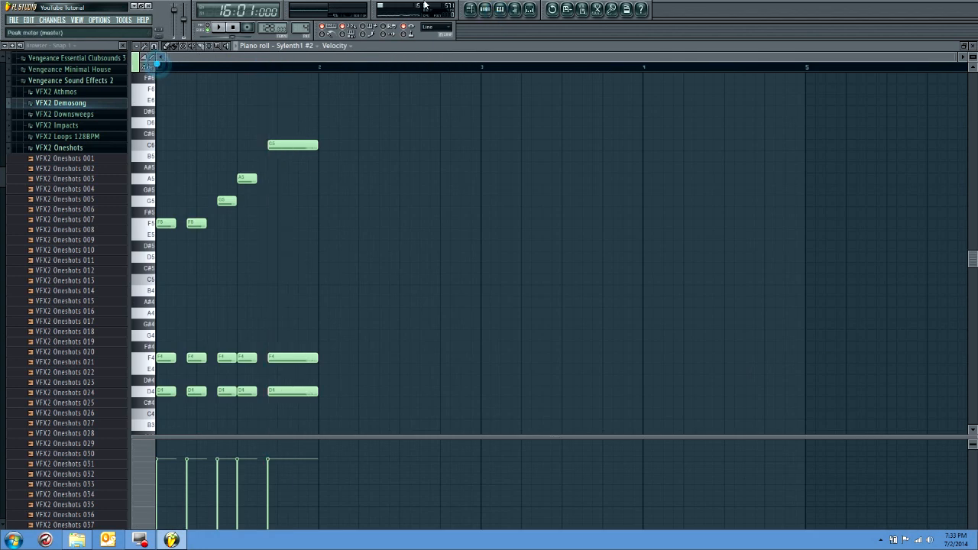
# Move all playlist clips earlier so the arrangement starts at bar 1, and set the song position there
pyautogui.click(475, 9)
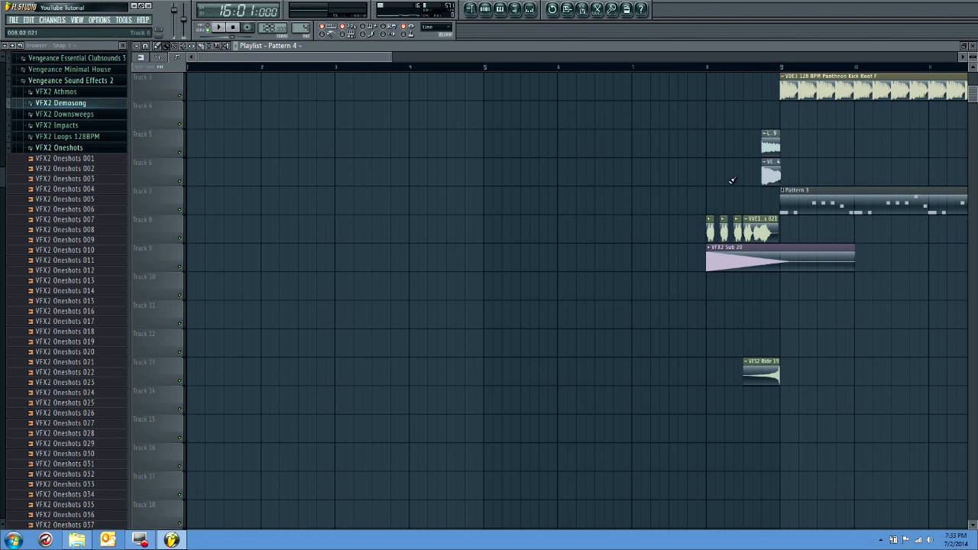
pyautogui.hotkey('ctrl', 'a')
pyautogui.moveTo(727, 214); pyautogui.dragTo(206, 214)
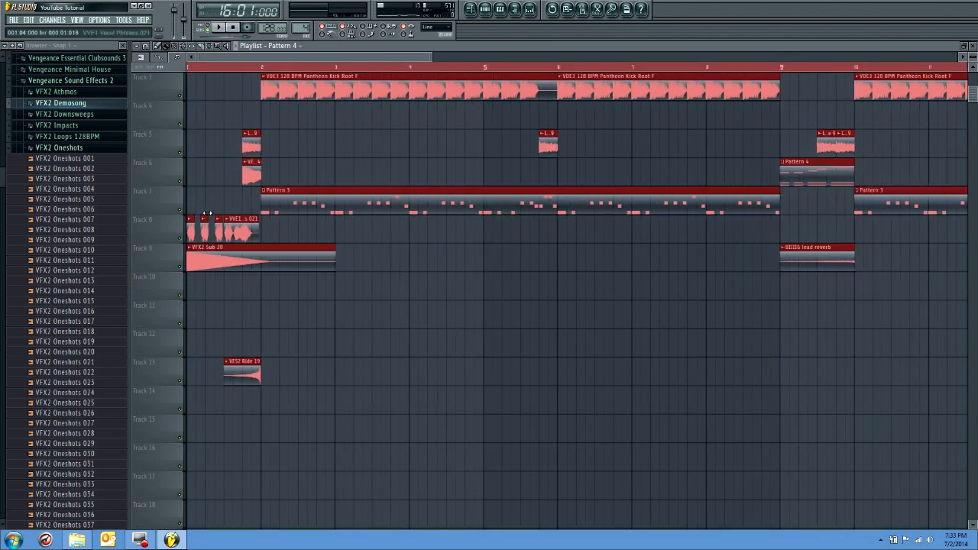
pyautogui.click(186, 70)
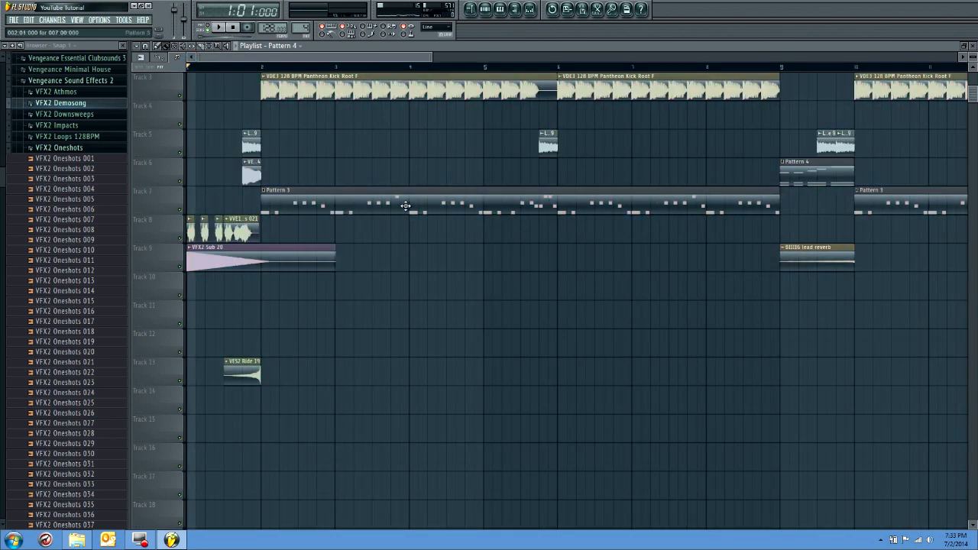
pyautogui.scroll(-5, 406, 205)
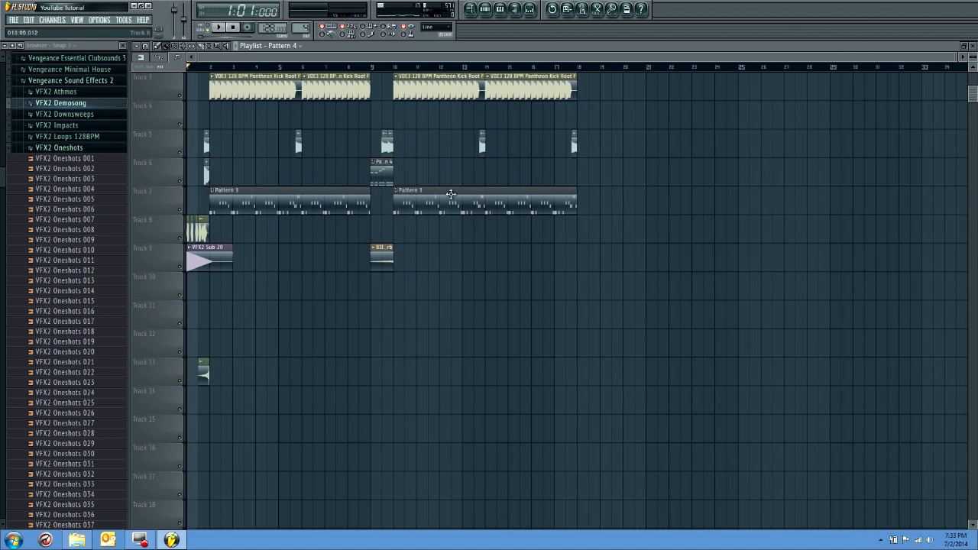
# Trim the second Pattern 3 clip and the last kick loop to end at bar 17, and place Pattern 4 there on Track 6
pyautogui.moveTo(575, 210); pyautogui.dragTo(555, 208)
pyautogui.doubleClick(372, 171)
pyautogui.press('F5')
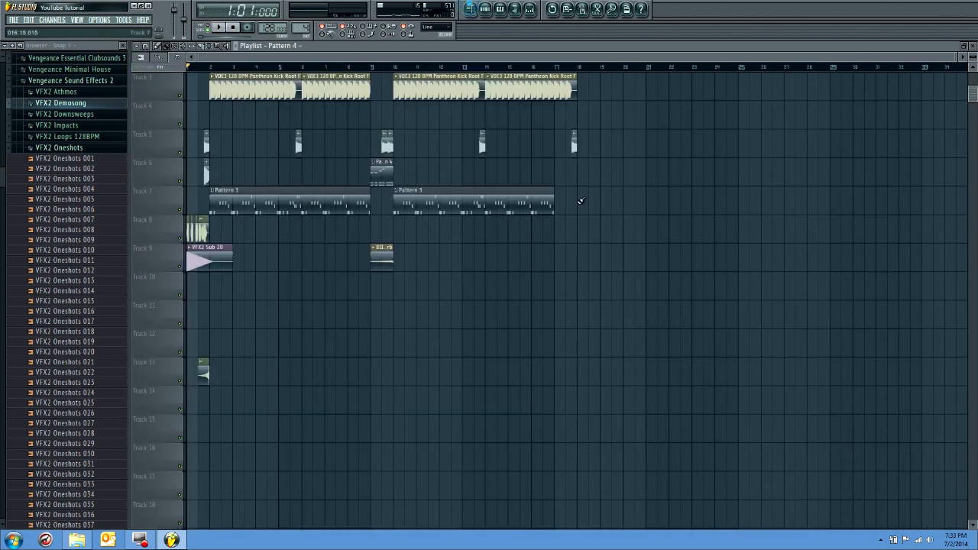
pyautogui.click(562, 176)
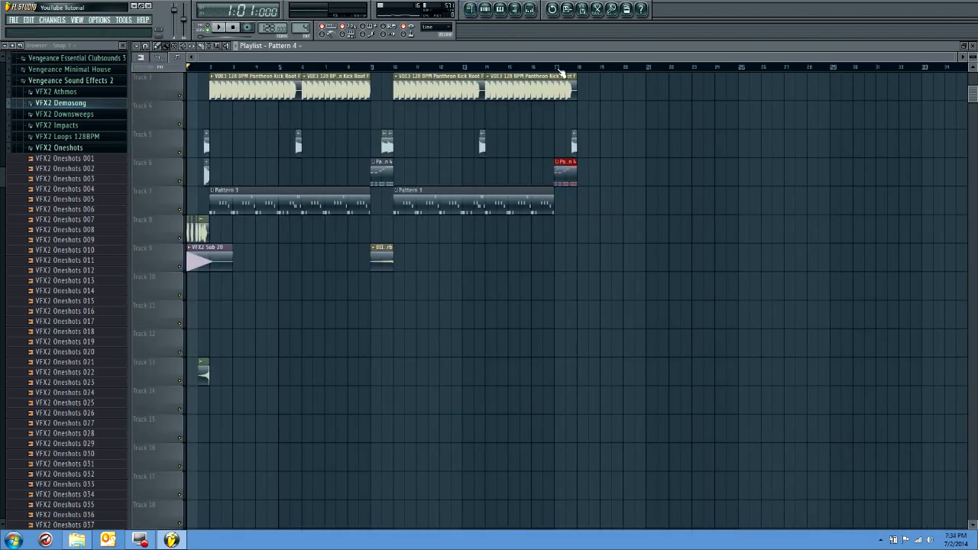
pyautogui.moveTo(577, 86); pyautogui.dragTo(554, 95)
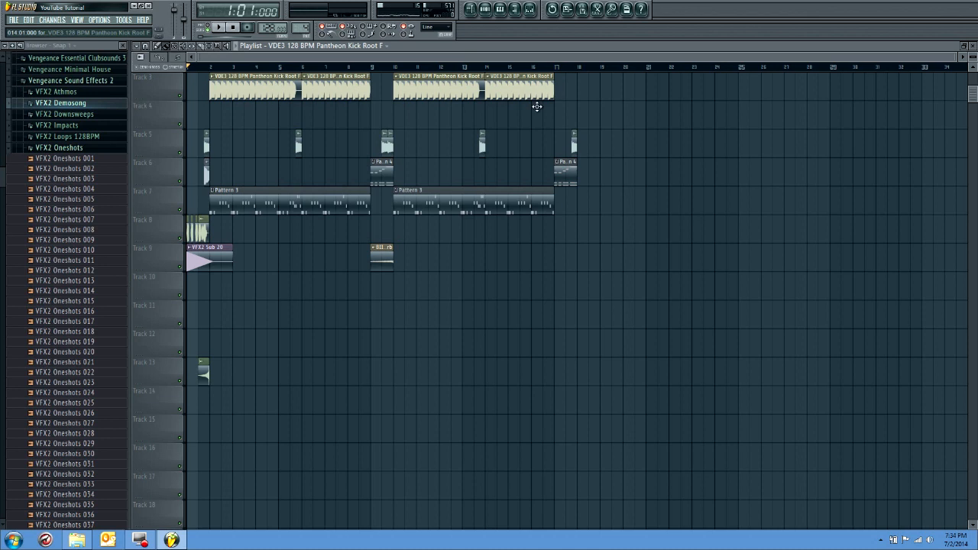
# Play the opening bars, and delete the short clip on Track 13
pyautogui.press('space')
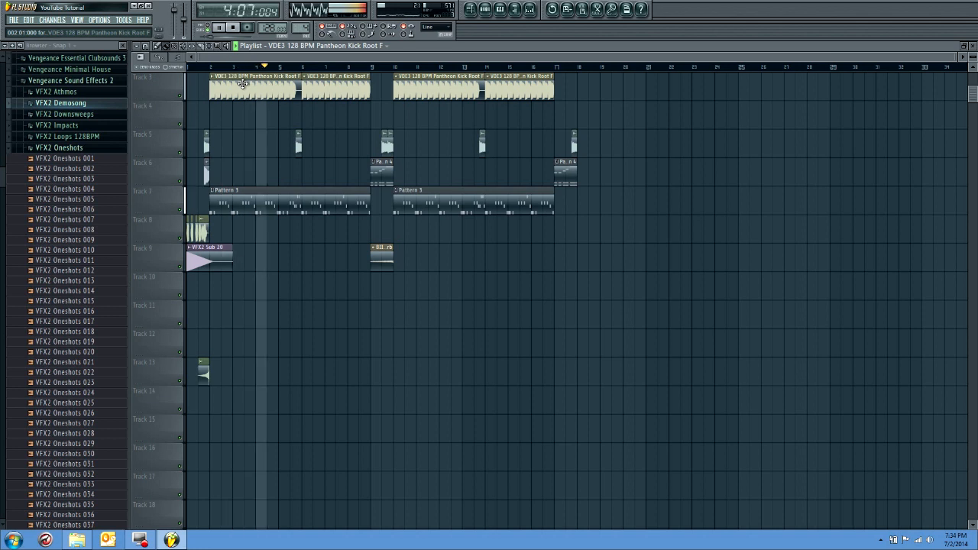
pyautogui.press('space')
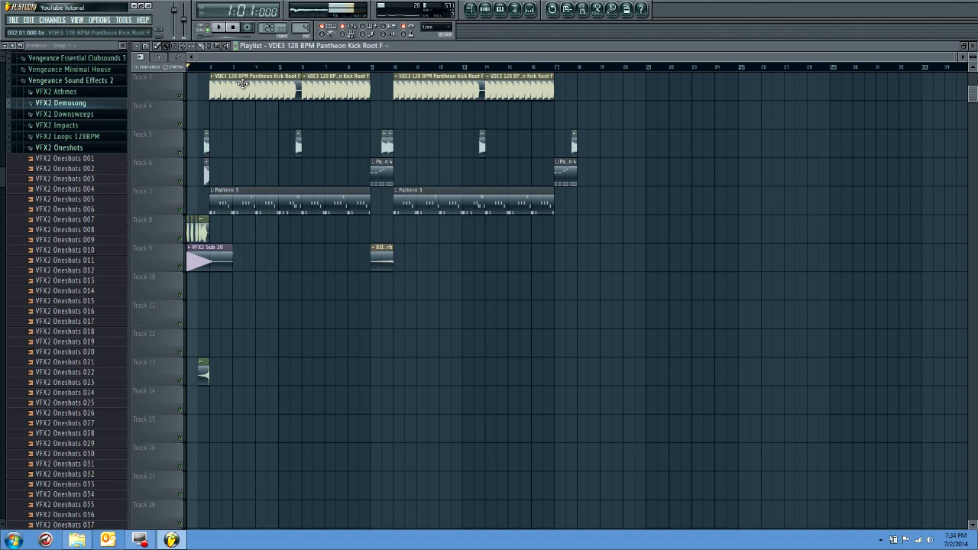
pyautogui.rightClick(205, 374)
# Play the whole arrangement from bar 1 through its last clips and stop playback
pyautogui.press('space')
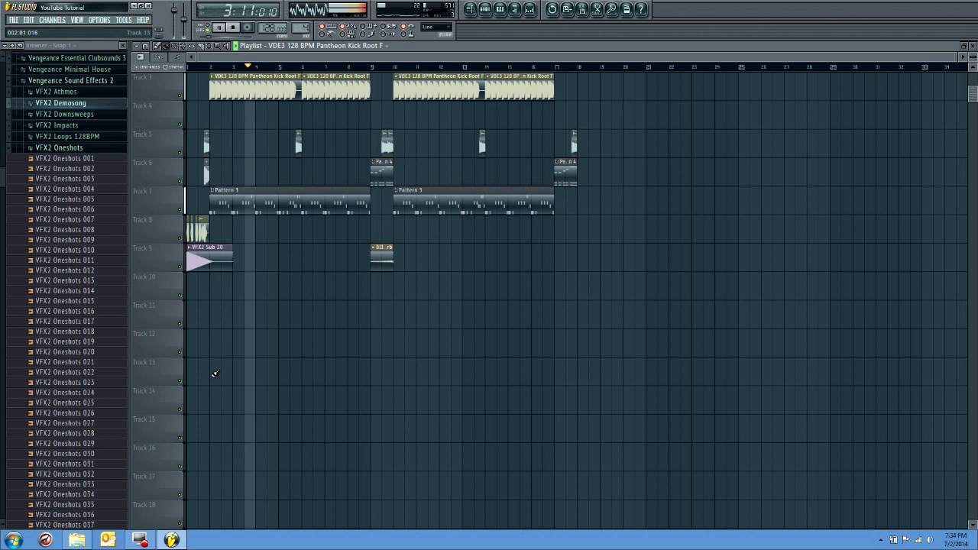
pyautogui.scroll(2, 215, 374)
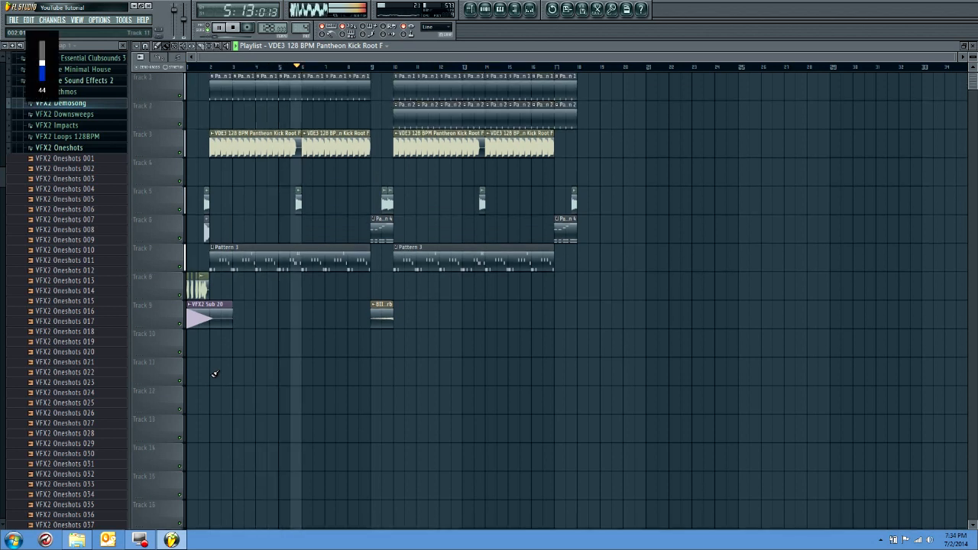
pyautogui.keyDown('ctrl'); pyautogui.scroll(3, 214, 374); pyautogui.keyUp('ctrl')
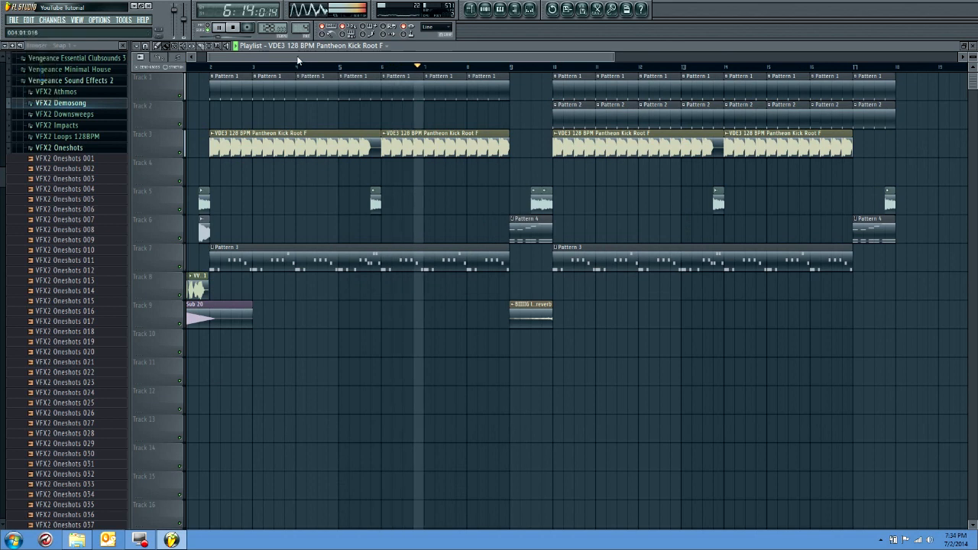
pyautogui.moveTo(298, 57); pyautogui.dragTo(262, 60)
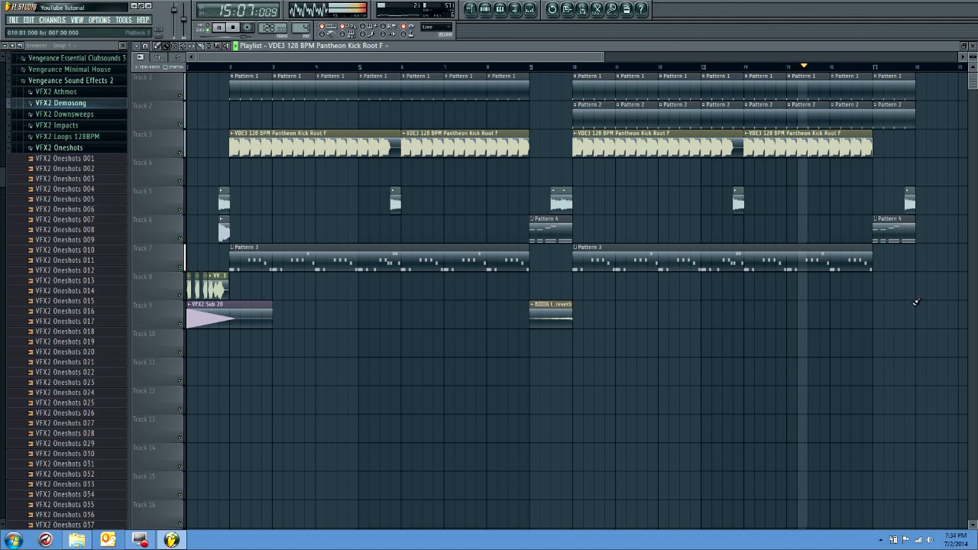
pyautogui.moveTo(538, 58); pyautogui.dragTo(553, 60)
pyautogui.moveTo(965, 174); pyautogui.dragTo(967, 177)
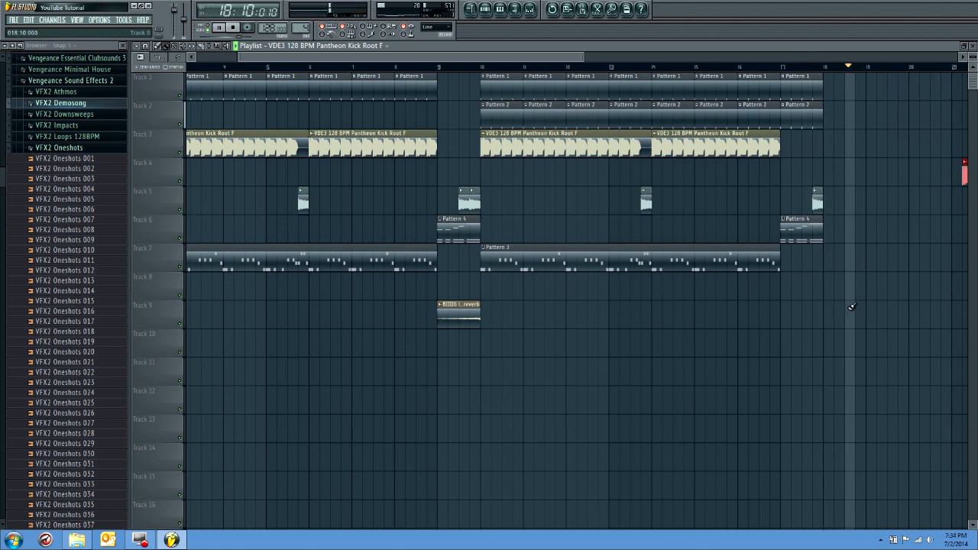
pyautogui.press('space')
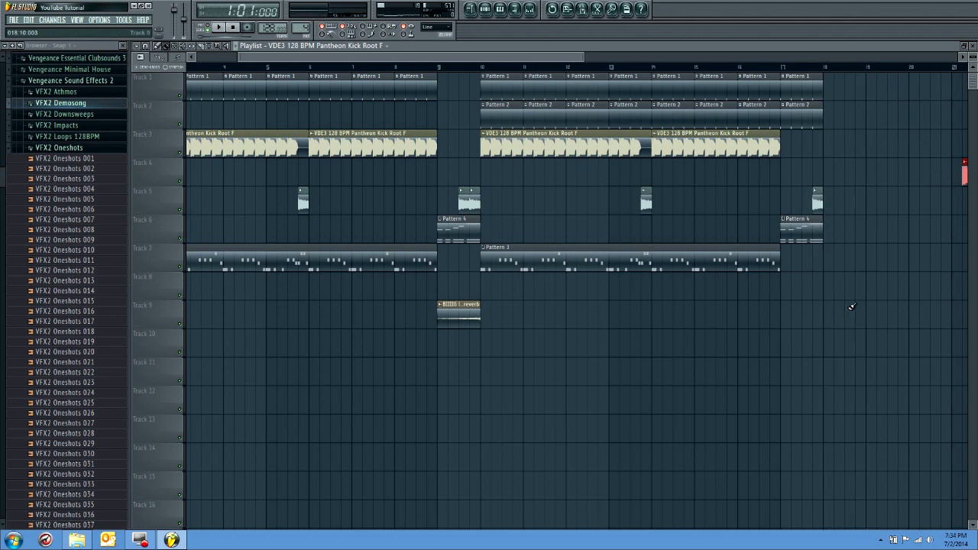
# Open the notes of the first Pattern 3 clip in the piano roll and play the lead from its first bar
pyautogui.moveTo(385, 59); pyautogui.dragTo(341, 59)
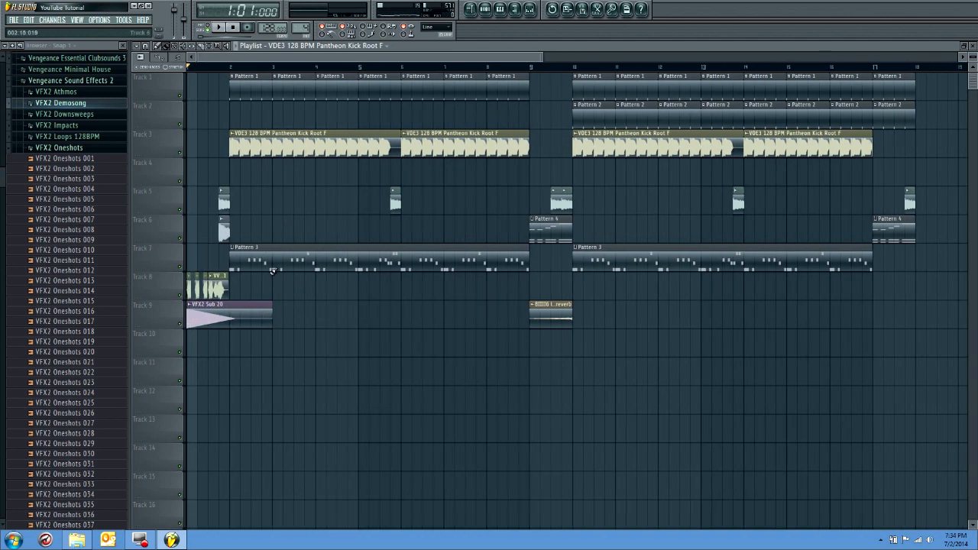
pyautogui.doubleClick(273, 266)
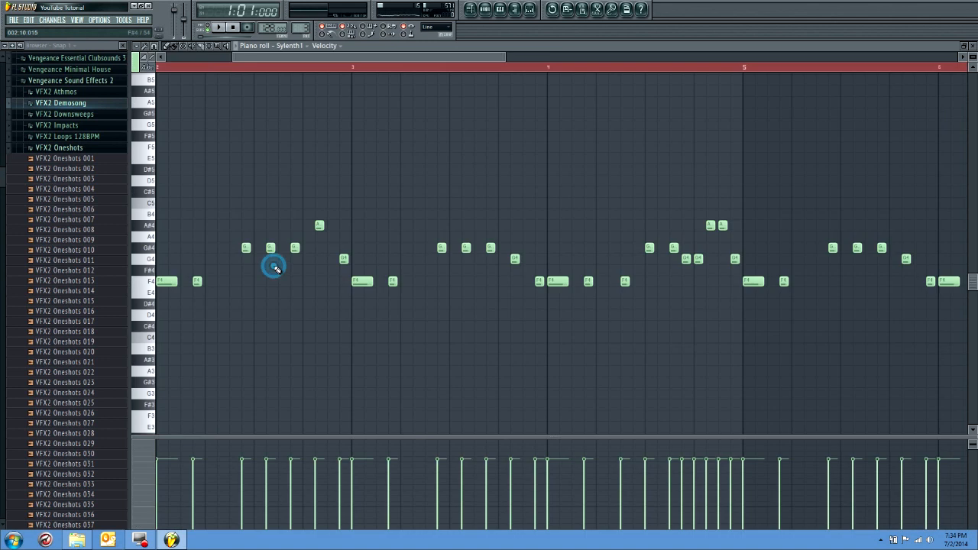
pyautogui.click(202, 60)
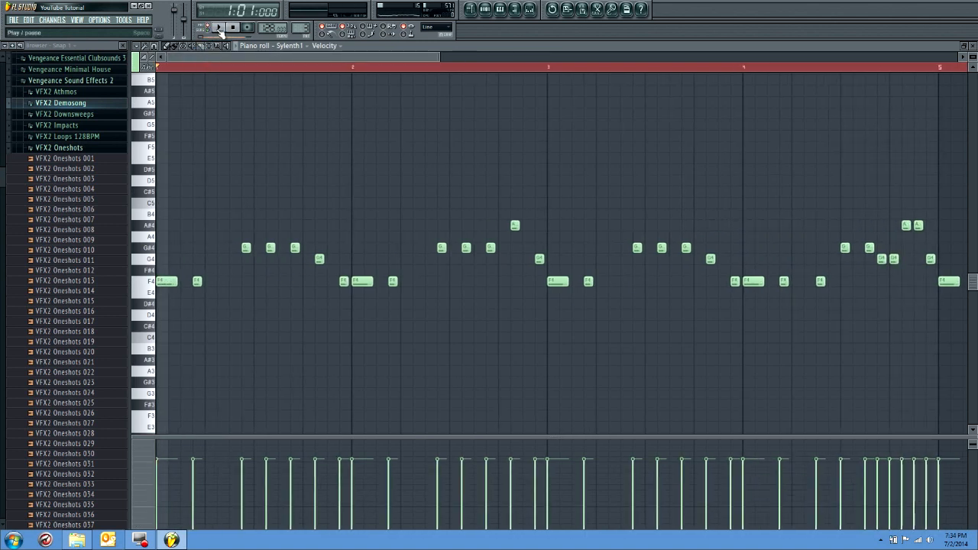
pyautogui.click(218, 29)
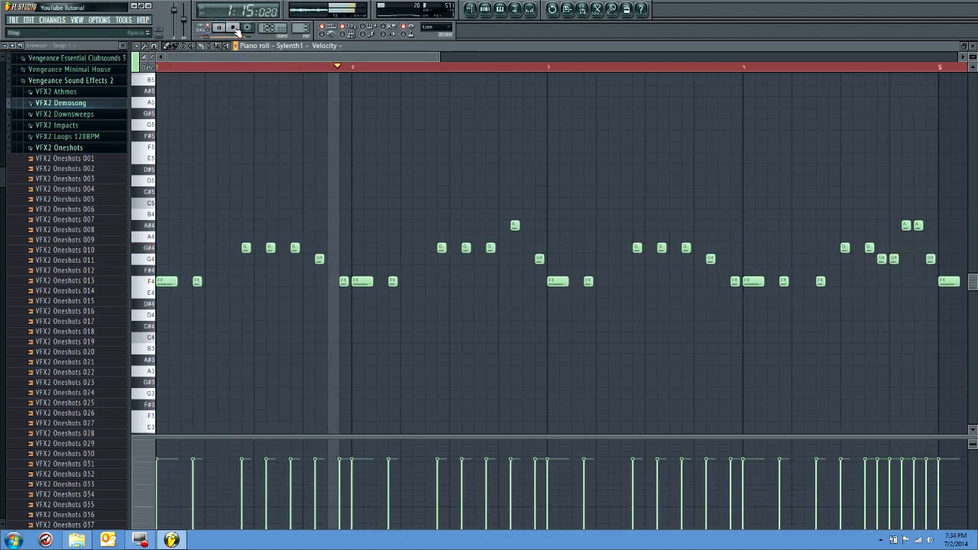
pyautogui.click(234, 28)
# Check the Sylenth1 mixer track's effects while playing the lead, and view the Master track's effects
pyautogui.click(530, 8)
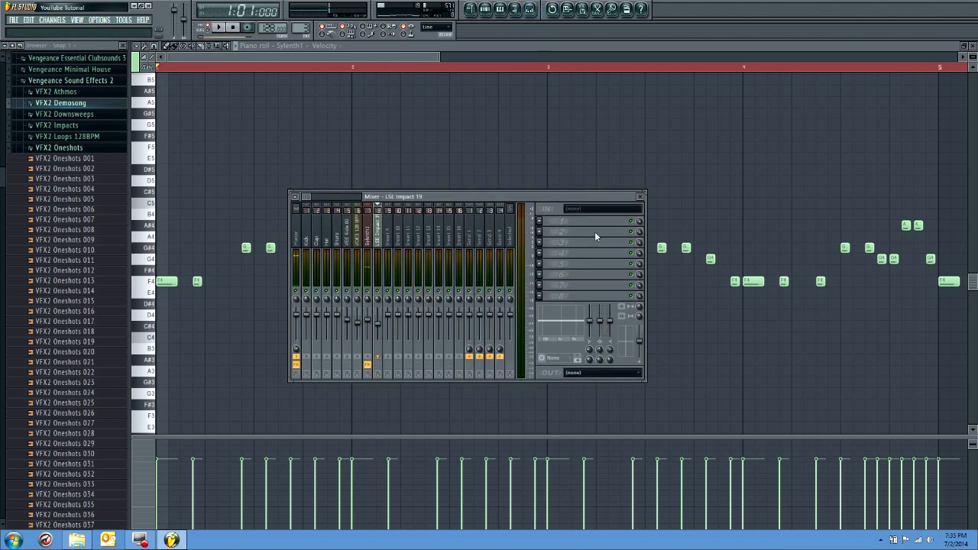
pyautogui.click(368, 226)
pyautogui.click(634, 231)
pyautogui.click(216, 28)
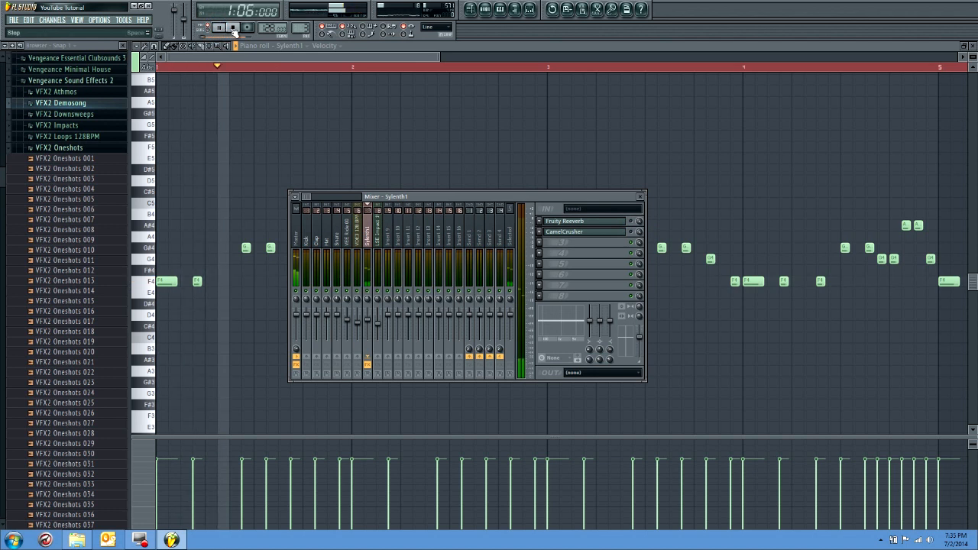
pyautogui.click(233, 28)
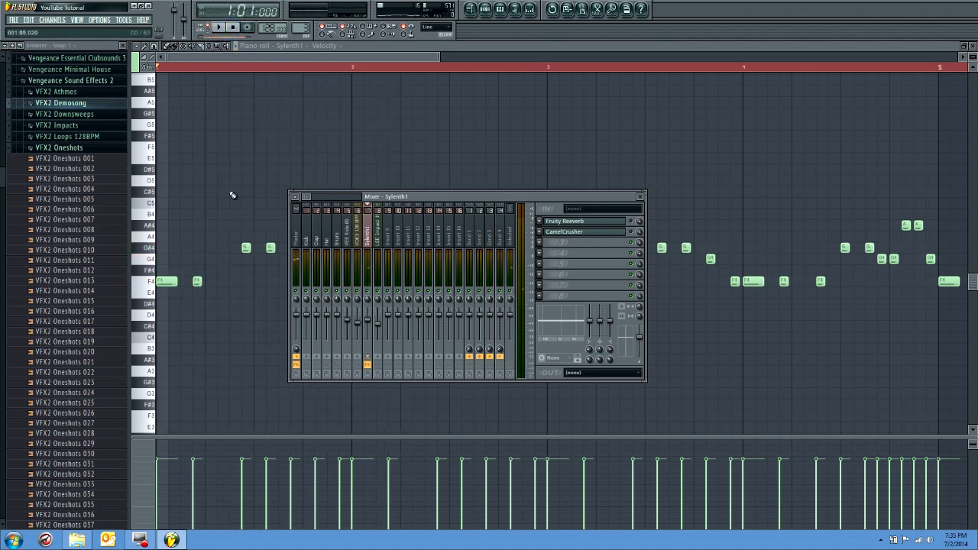
pyautogui.click(293, 224)
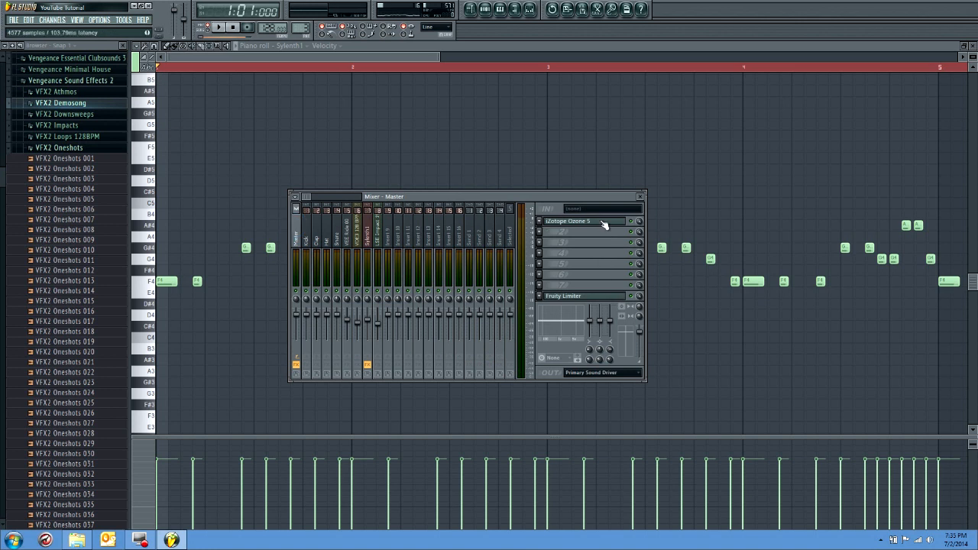
pyautogui.click(470, 10)
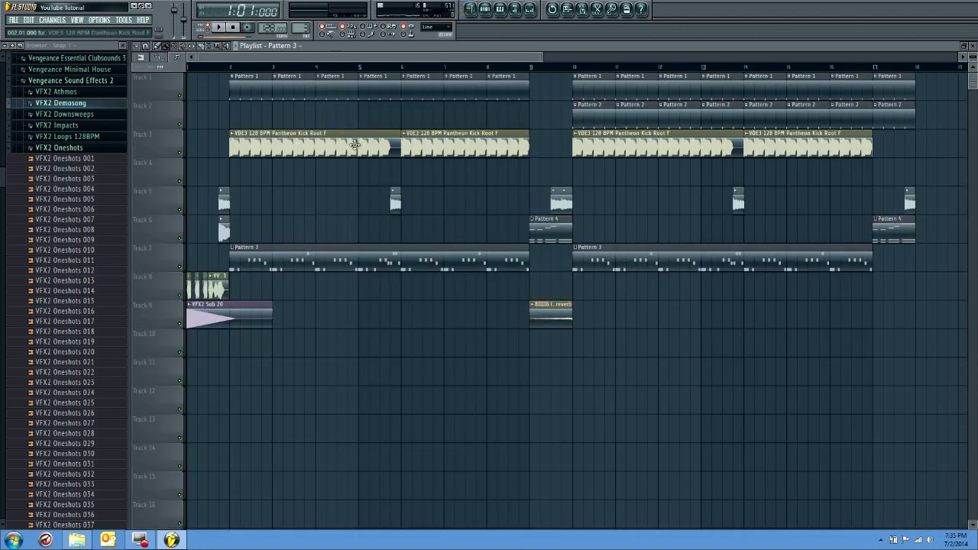
# Add Kickstart to the third effect slot of the Sylenth1 mixer track
pyautogui.click(529, 9)
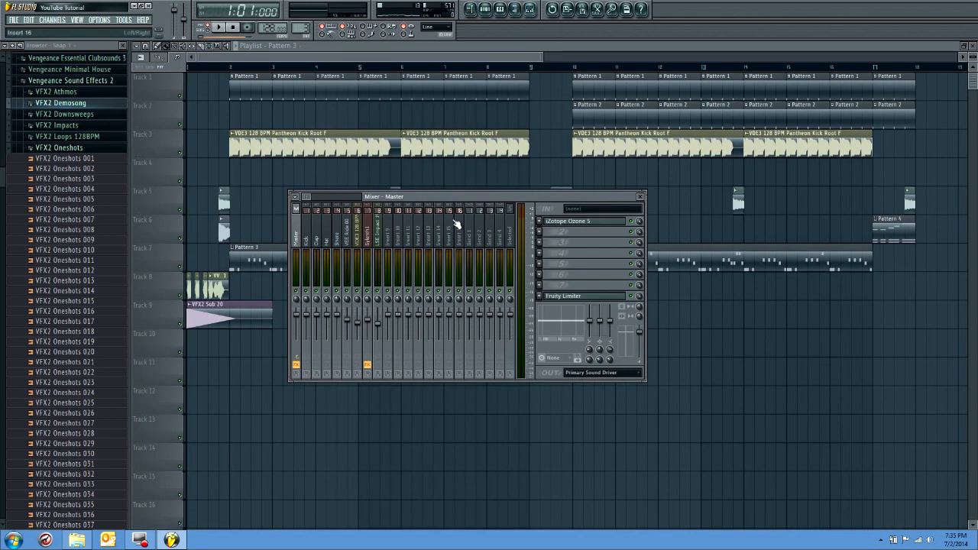
pyautogui.click(368, 233)
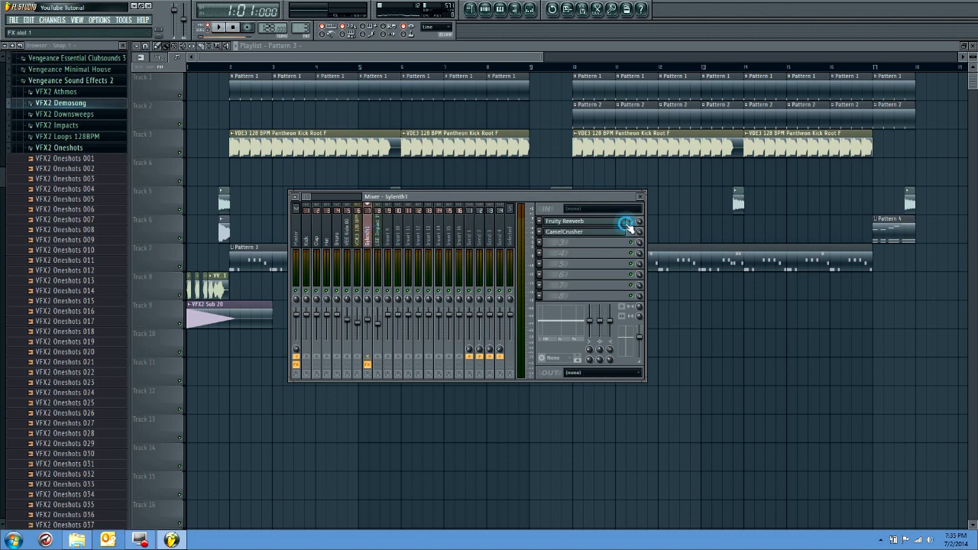
pyautogui.click(631, 222)
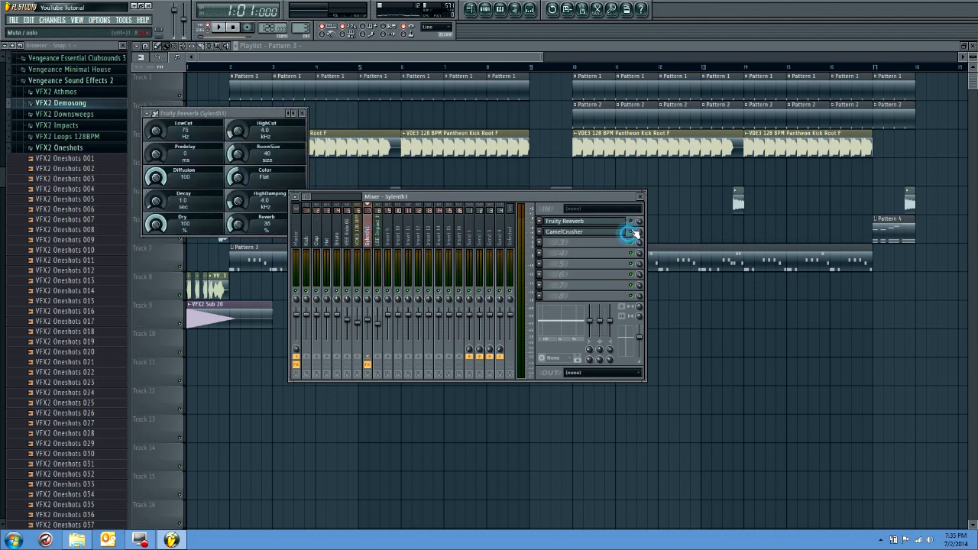
pyautogui.click(539, 243)
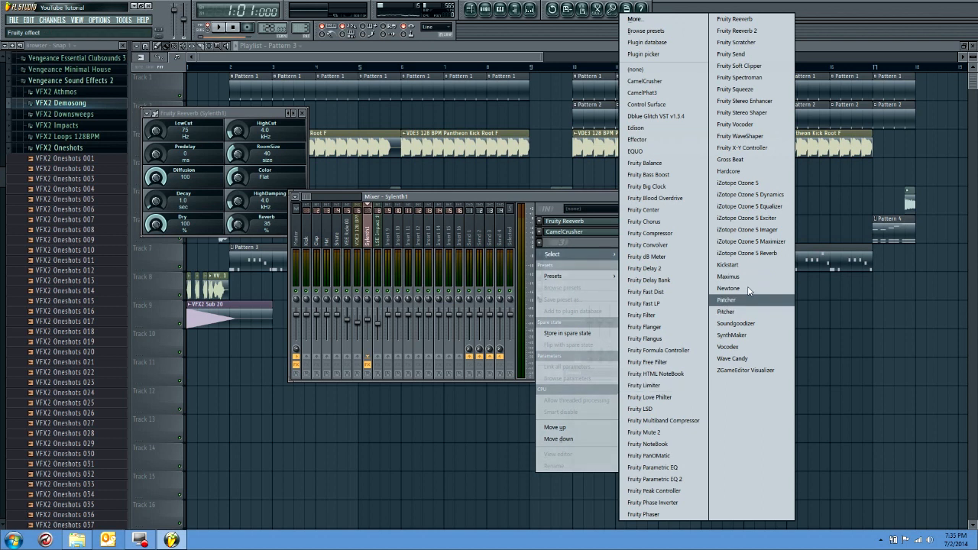
pyautogui.click(740, 265)
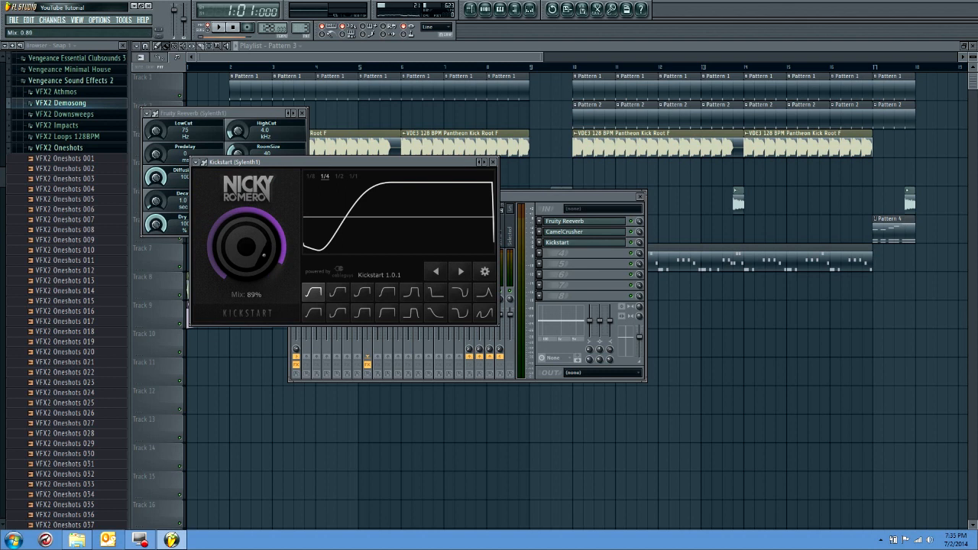
# Try Kickstart's second curve shape with the mix at 71%
pyautogui.click(337, 292)
pyautogui.click(491, 163)
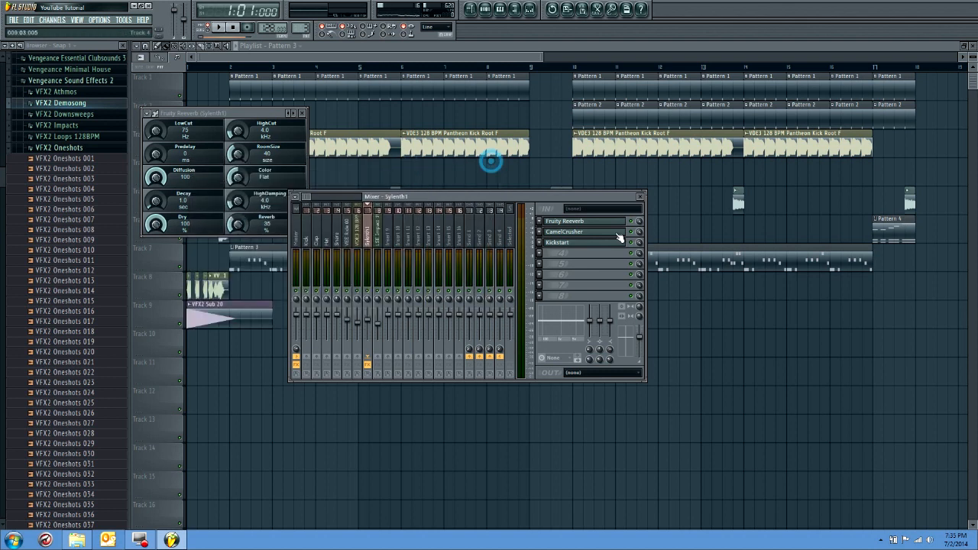
pyautogui.click(557, 243)
pyautogui.moveTo(260, 249); pyautogui.dragTo(260, 263)
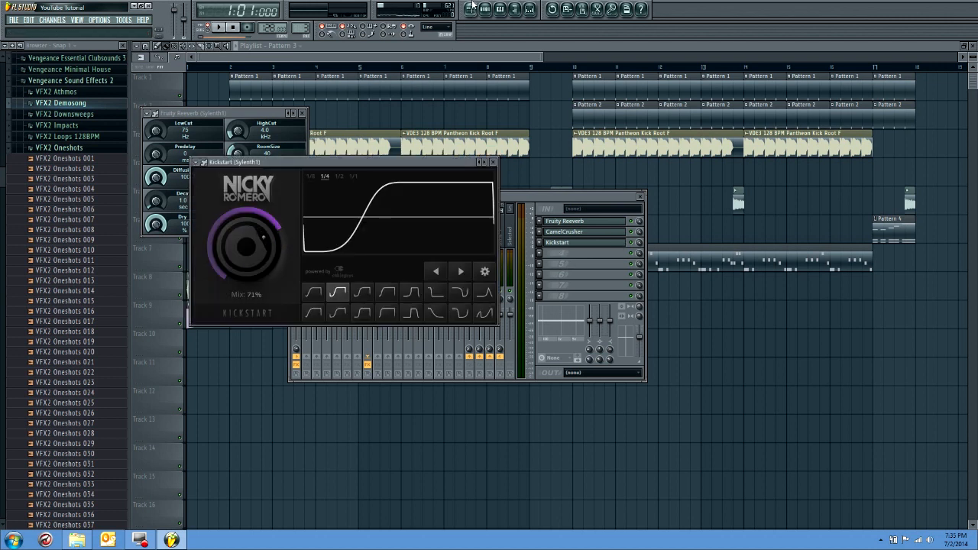
# Play the drop from bar 2 and try Kickstart's mix at 100%, ending at 76%
pyautogui.click(472, 6)
pyautogui.click(231, 67)
pyautogui.press('space')
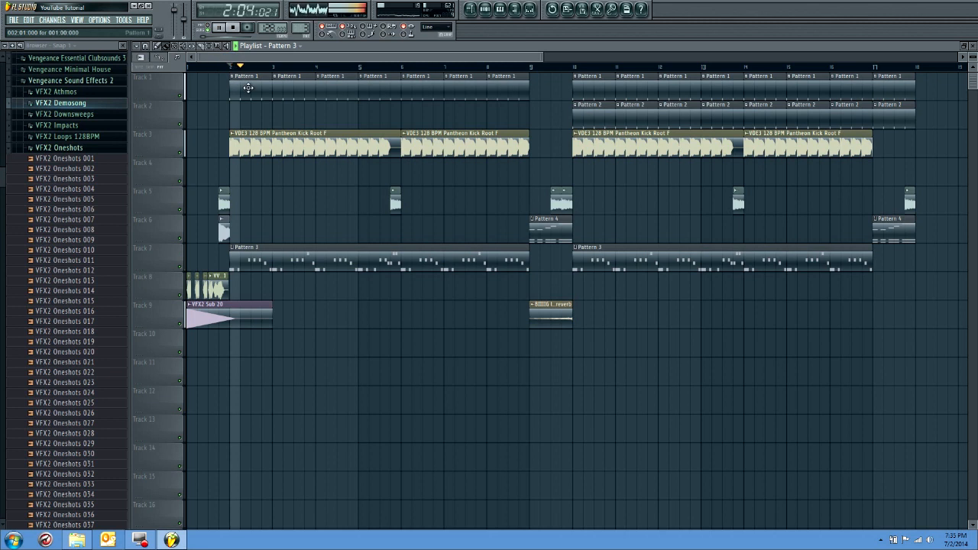
pyautogui.press('F9')
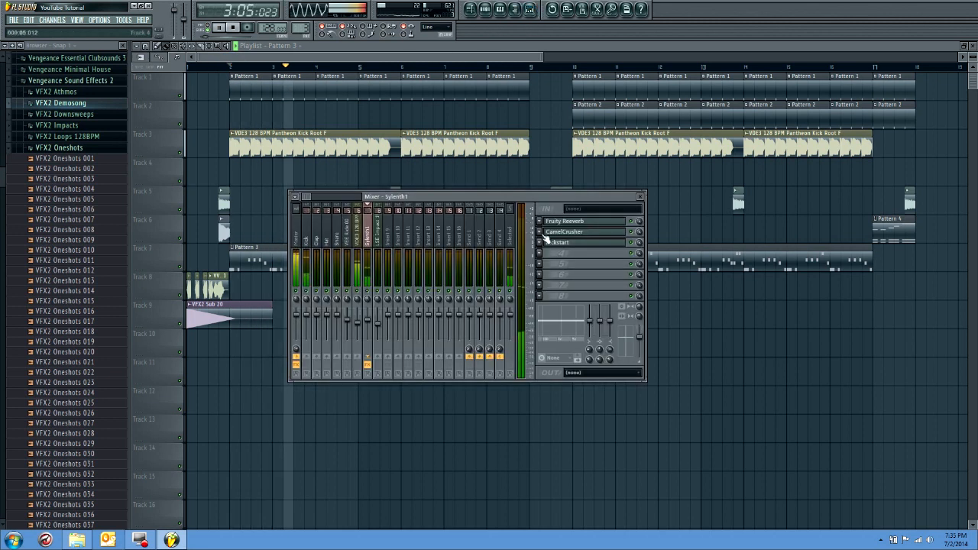
pyautogui.click(558, 243)
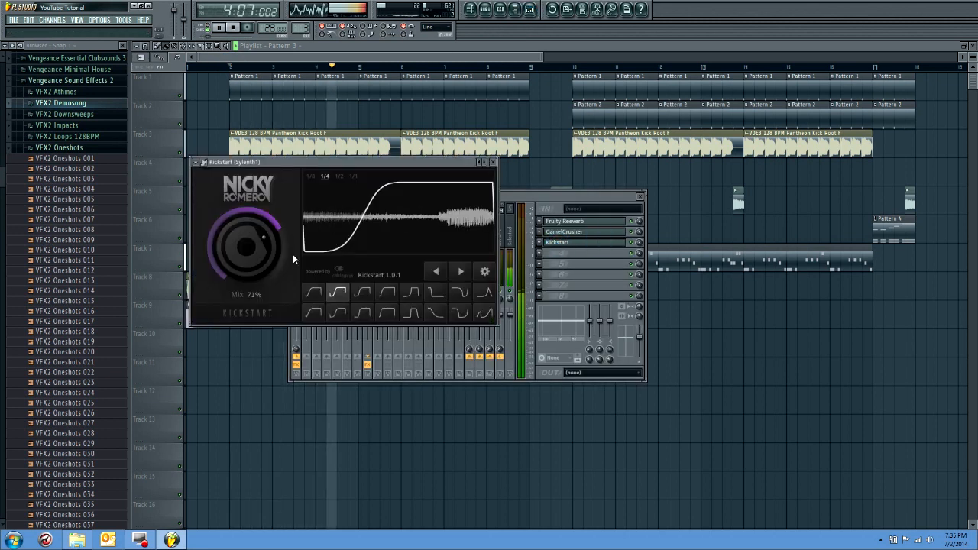
pyautogui.moveTo(263, 259); pyautogui.dragTo(265, 258)
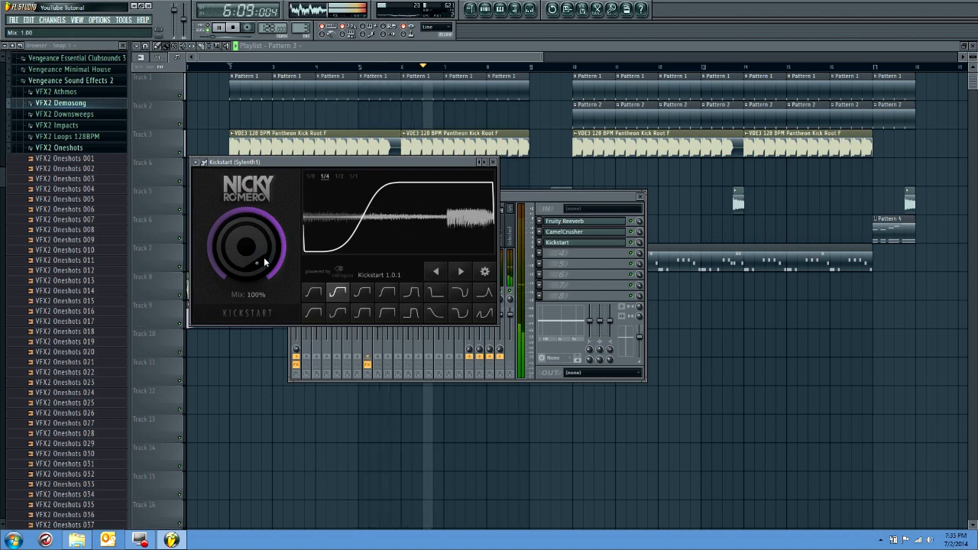
pyautogui.moveTo(265, 262); pyautogui.dragTo(264, 277)
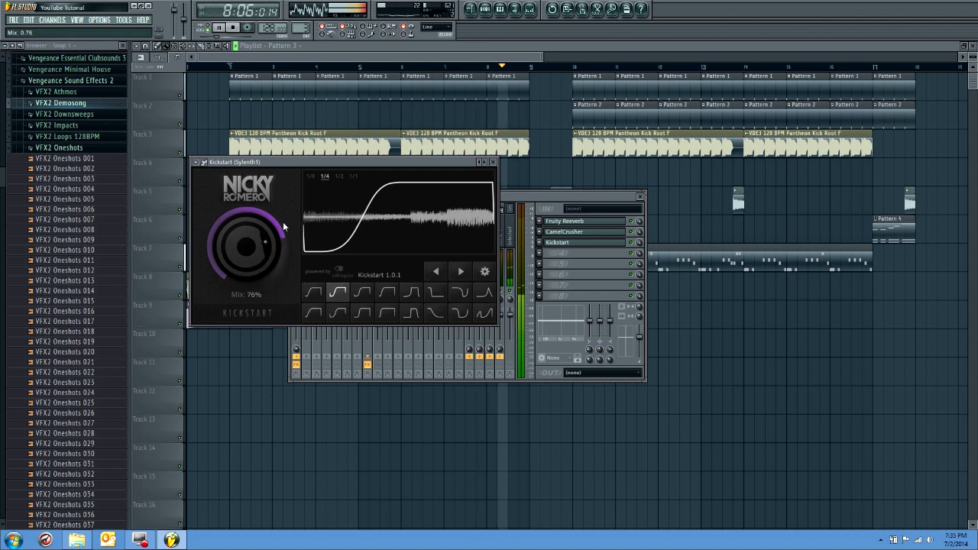
# Try Kickstart's 1/8 note length with the mix at 72%, and return the length to 1/4
pyautogui.click(312, 177)
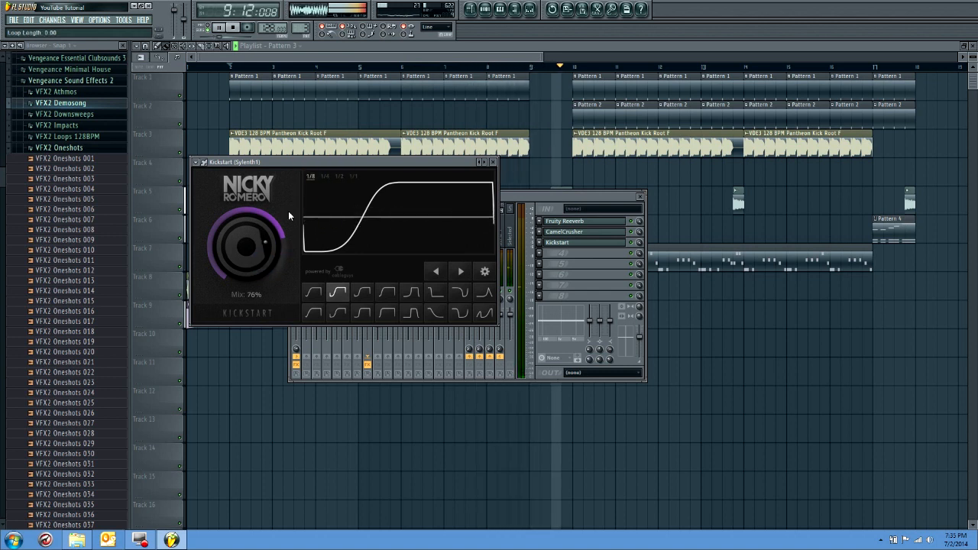
pyautogui.moveTo(255, 249); pyautogui.dragTo(256, 252)
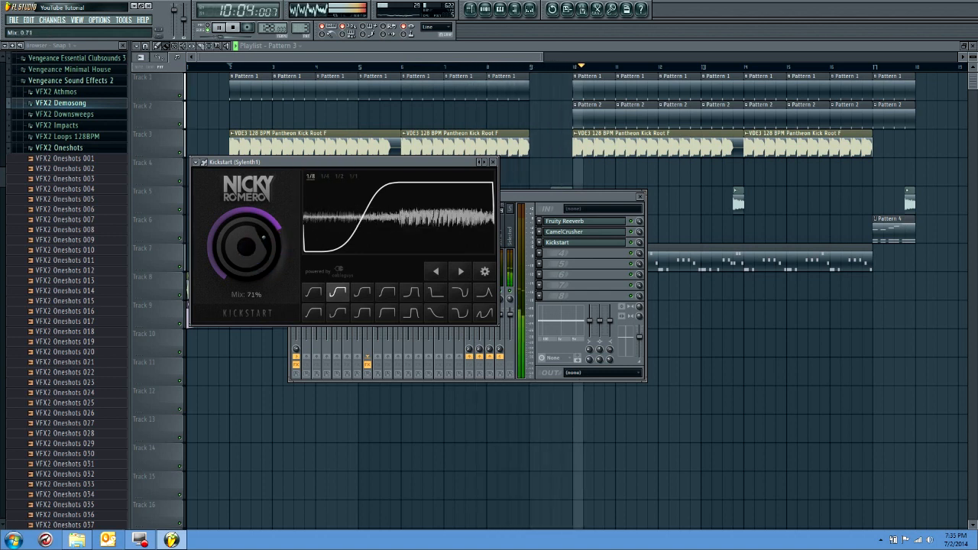
pyautogui.click(324, 178)
# Set Kickstart to the Free Punch curve with an 80% mix and close the plugin window
pyautogui.click(305, 291)
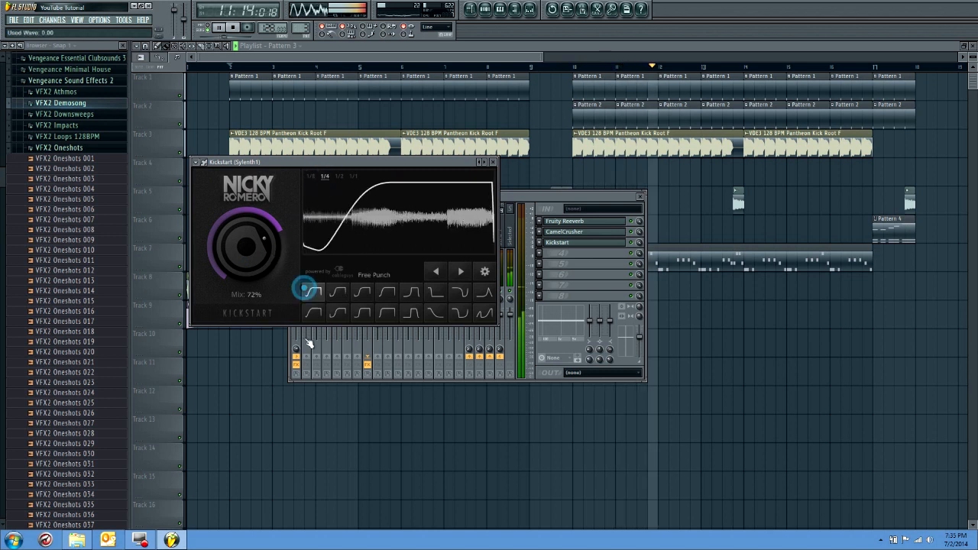
pyautogui.moveTo(280, 267); pyautogui.dragTo(280, 264)
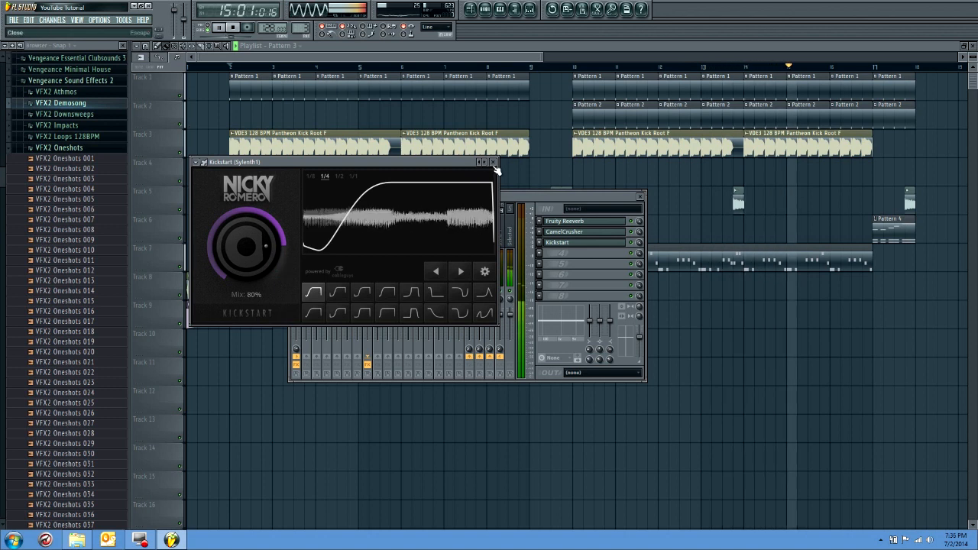
pyautogui.click(493, 163)
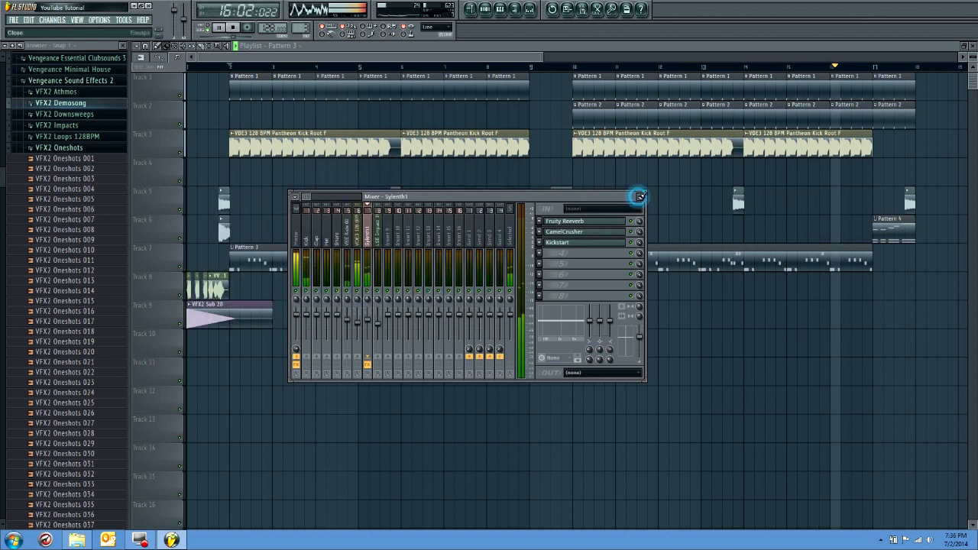
# Close the mixer, play the arrangement to its end and return the song position to bar 1
pyautogui.click(639, 198)
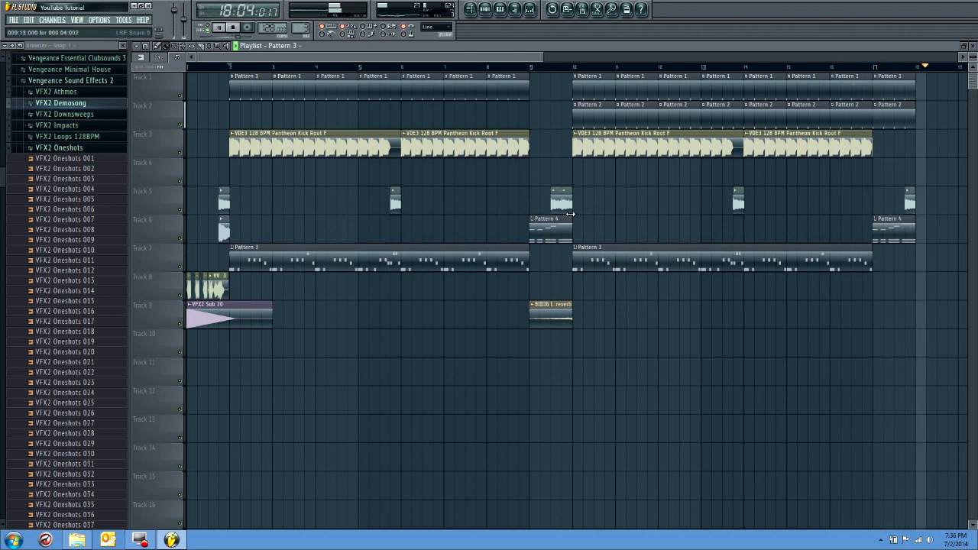
pyautogui.press('space')
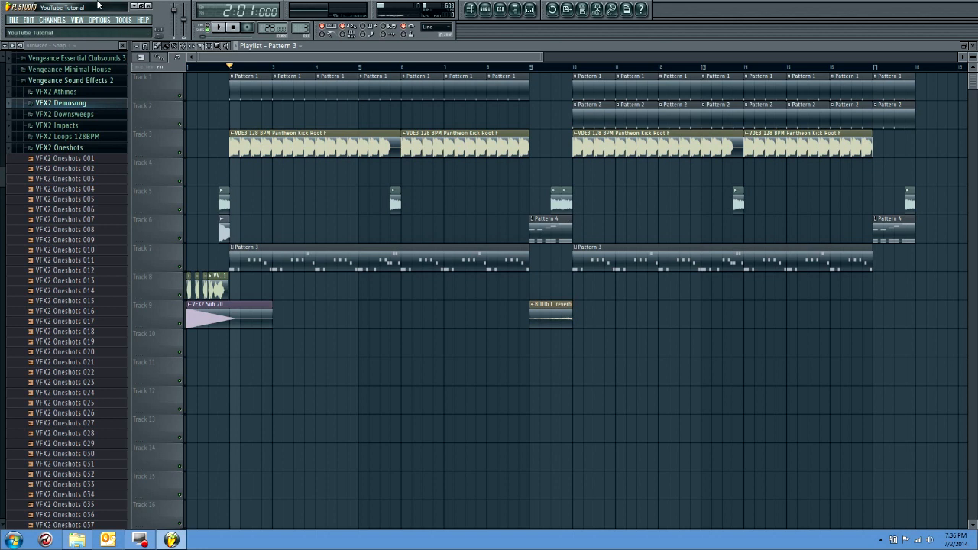
pyautogui.click(192, 70)
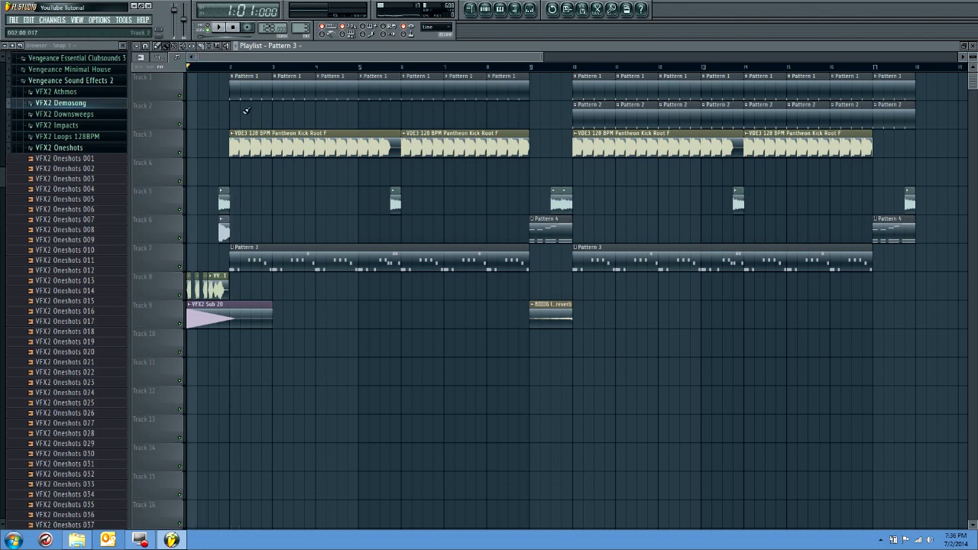